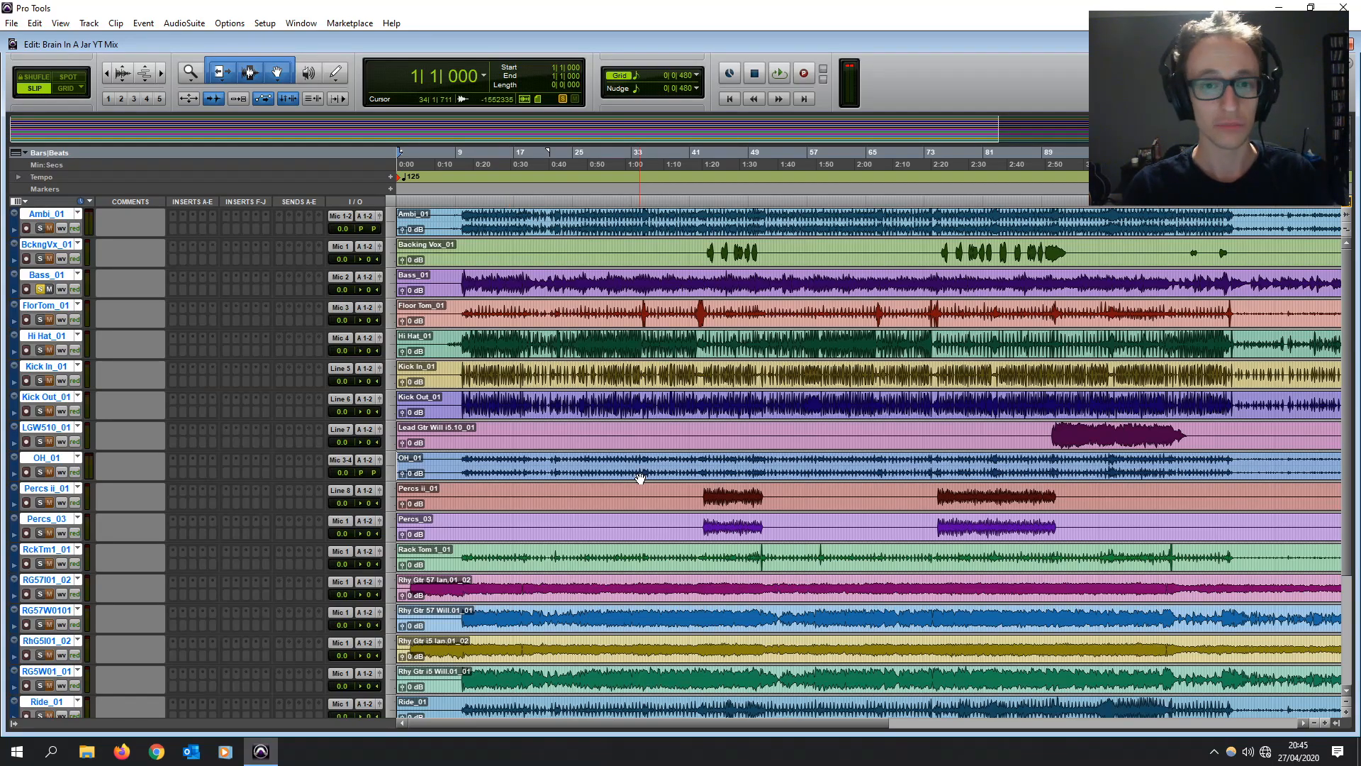
# - Look through all the recorded tracks in the session, from the ambience track down to the vocals
pyautogui.click(489, 283)
pyautogui.click(502, 306)
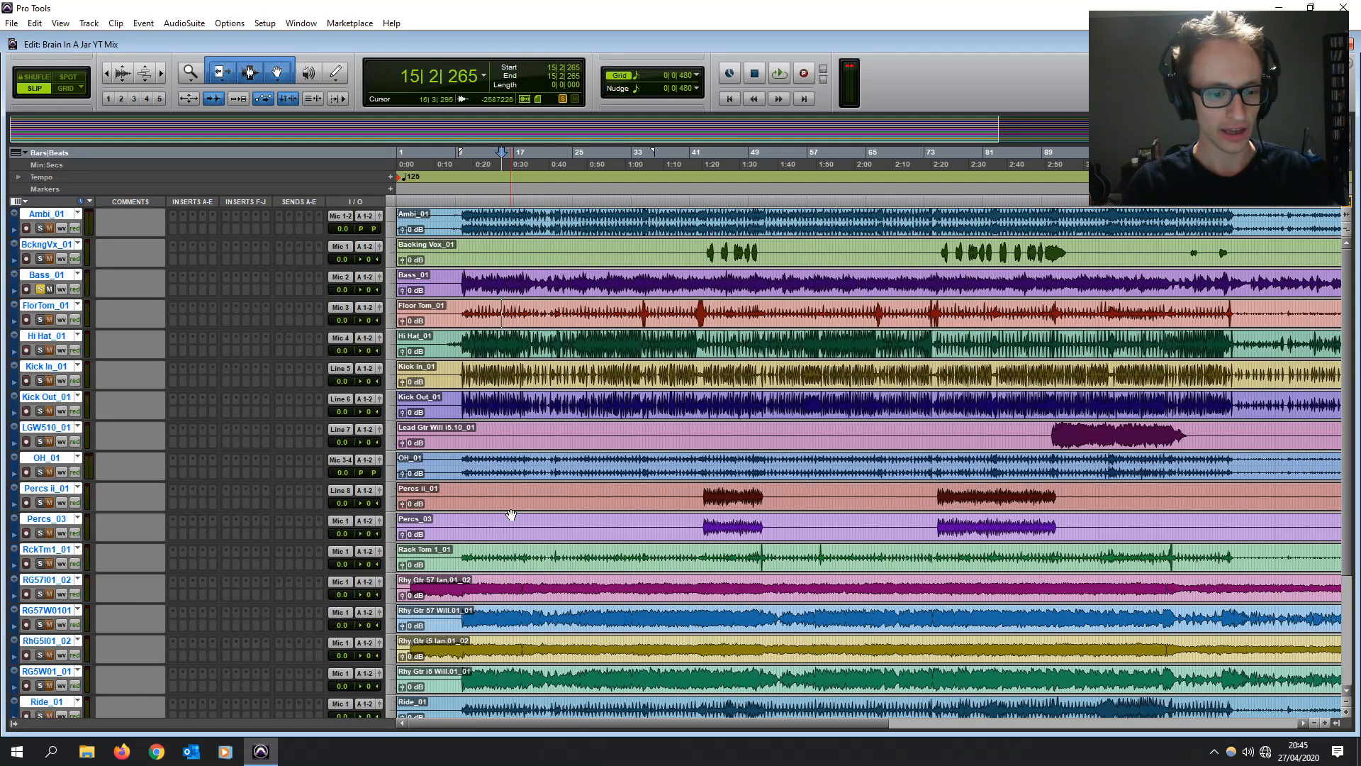
pyautogui.scroll(-3, 509, 514)
pyautogui.scroll(-3, 494, 536)
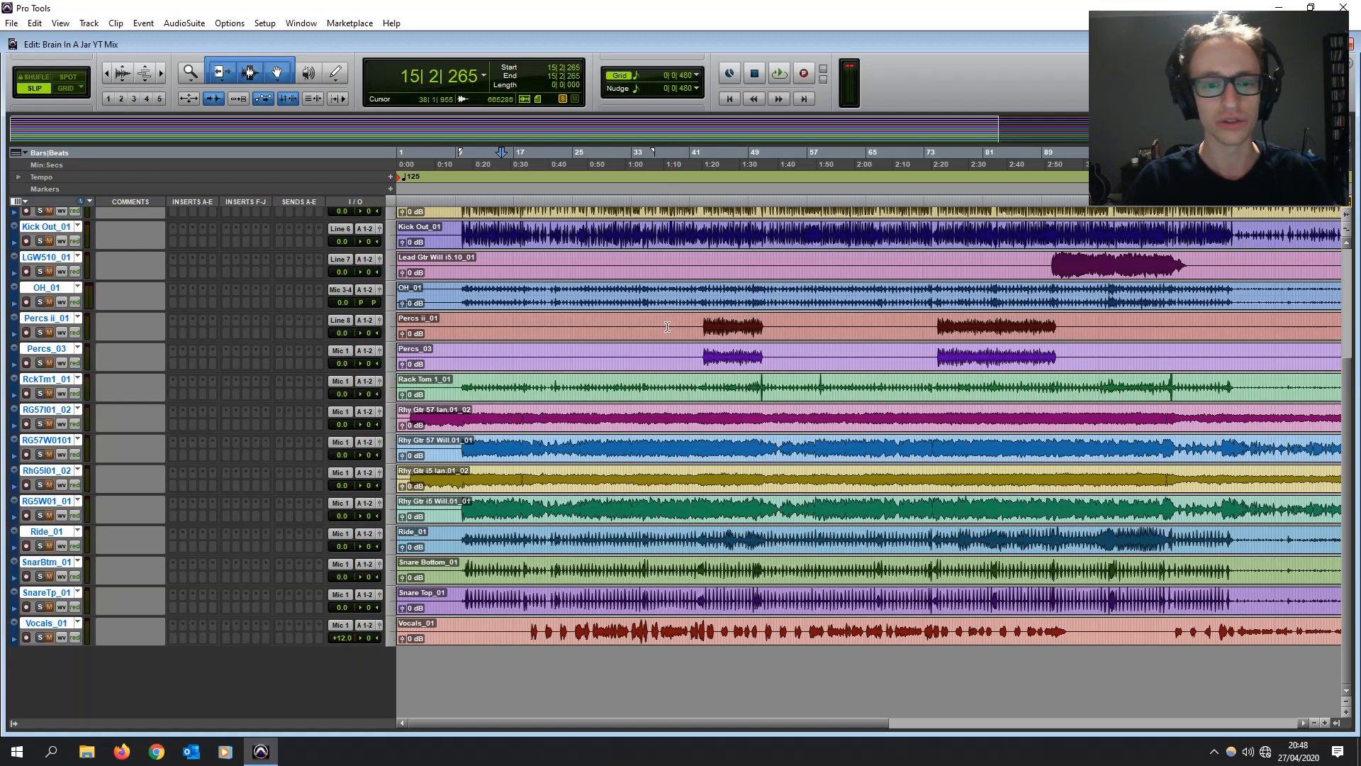
pyautogui.scroll(5, 655, 307)
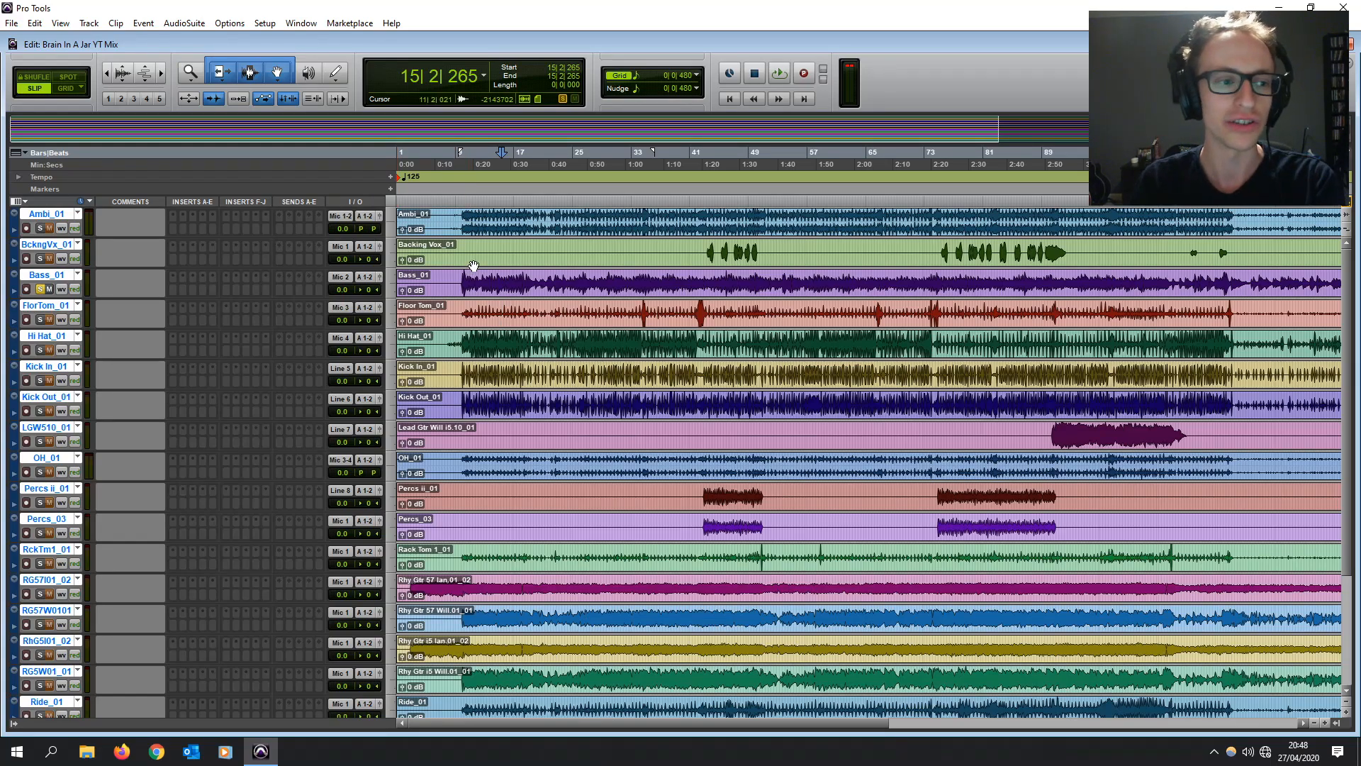
pyautogui.click(451, 222)
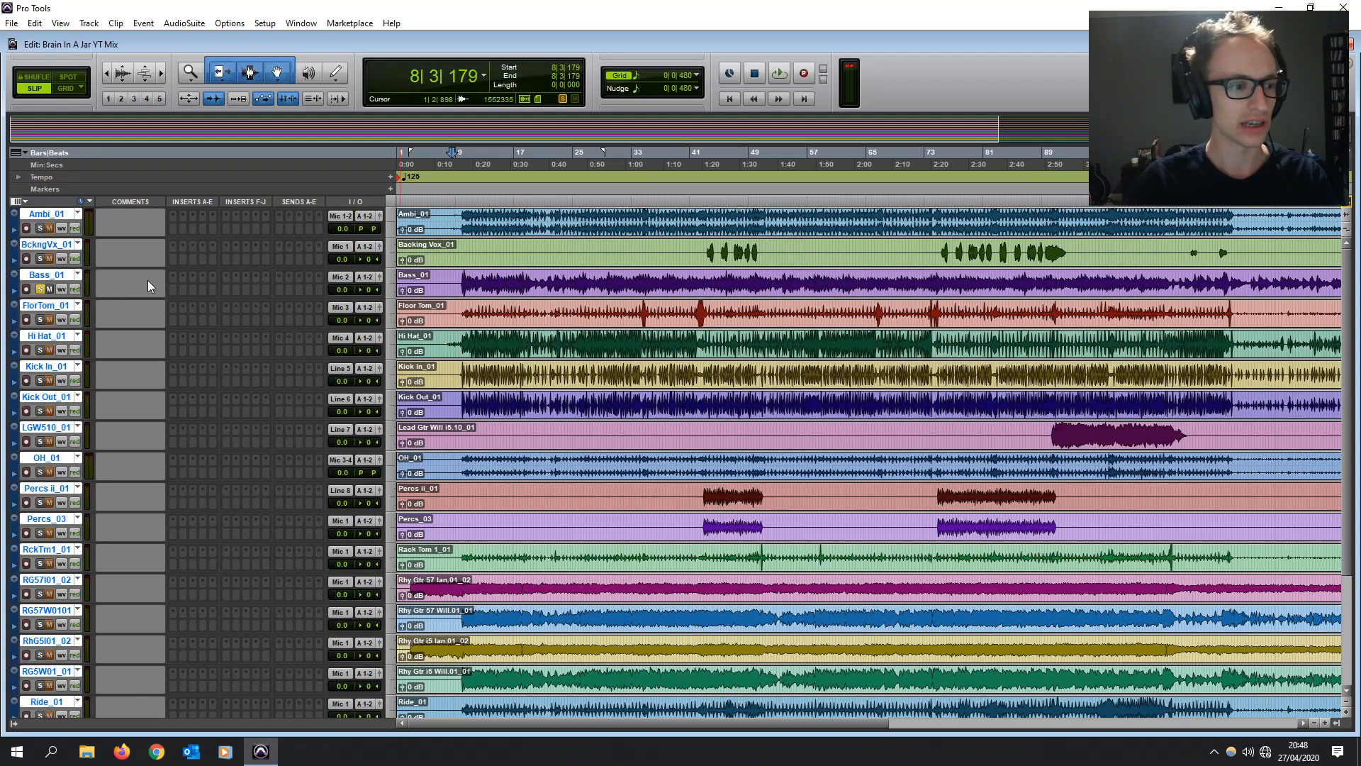
pyautogui.scroll(-4, 543, 301)
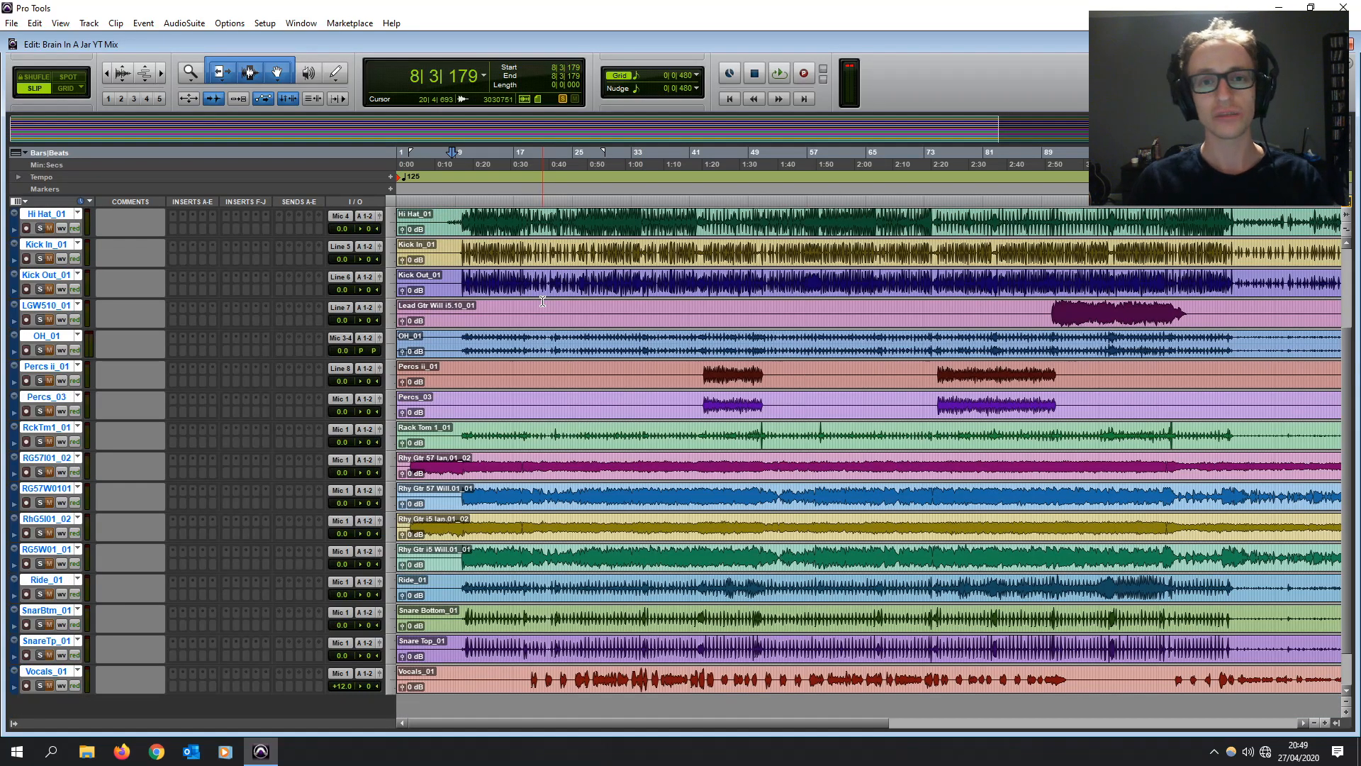
# - Create one new Master Fader track in the session
pyautogui.hotkey('ctrl', 'shift', 'n')
pyautogui.click(675, 255)
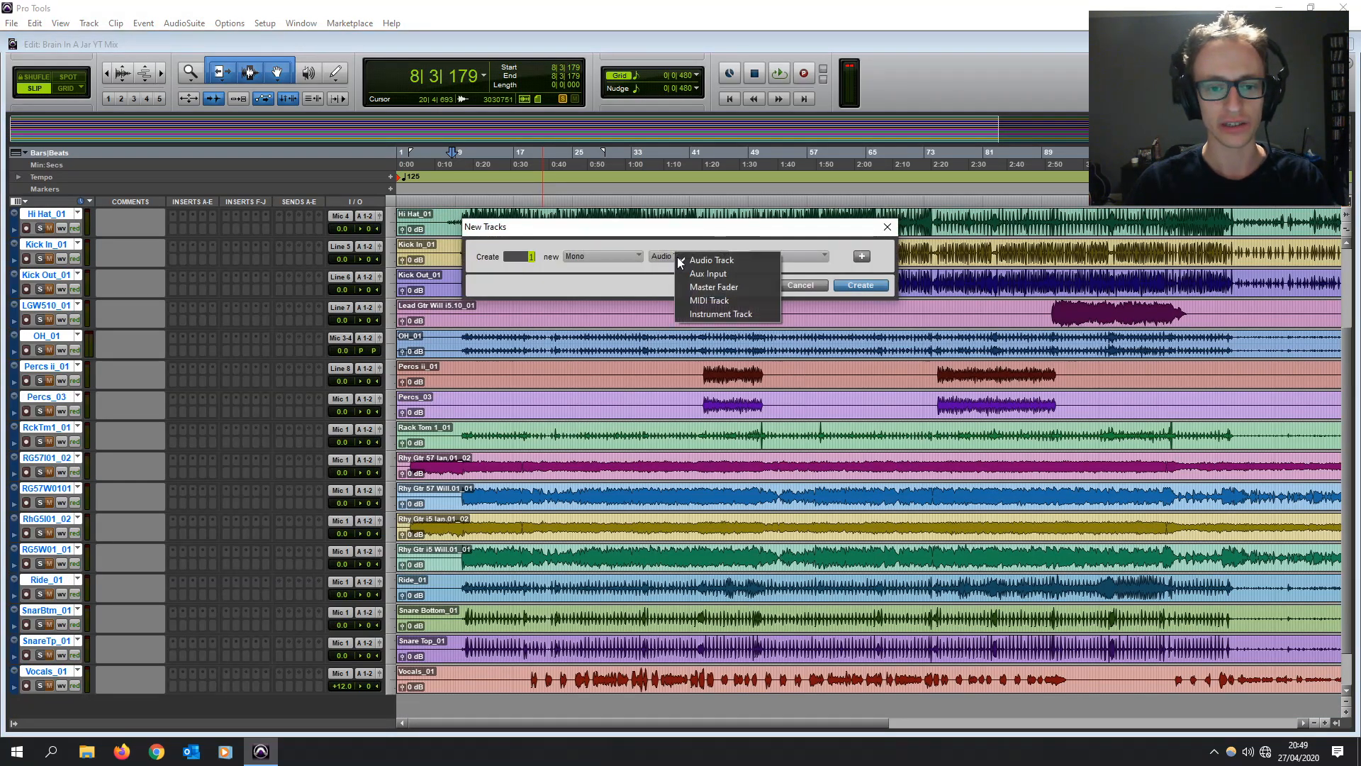
pyautogui.click(684, 287)
pyautogui.click(859, 285)
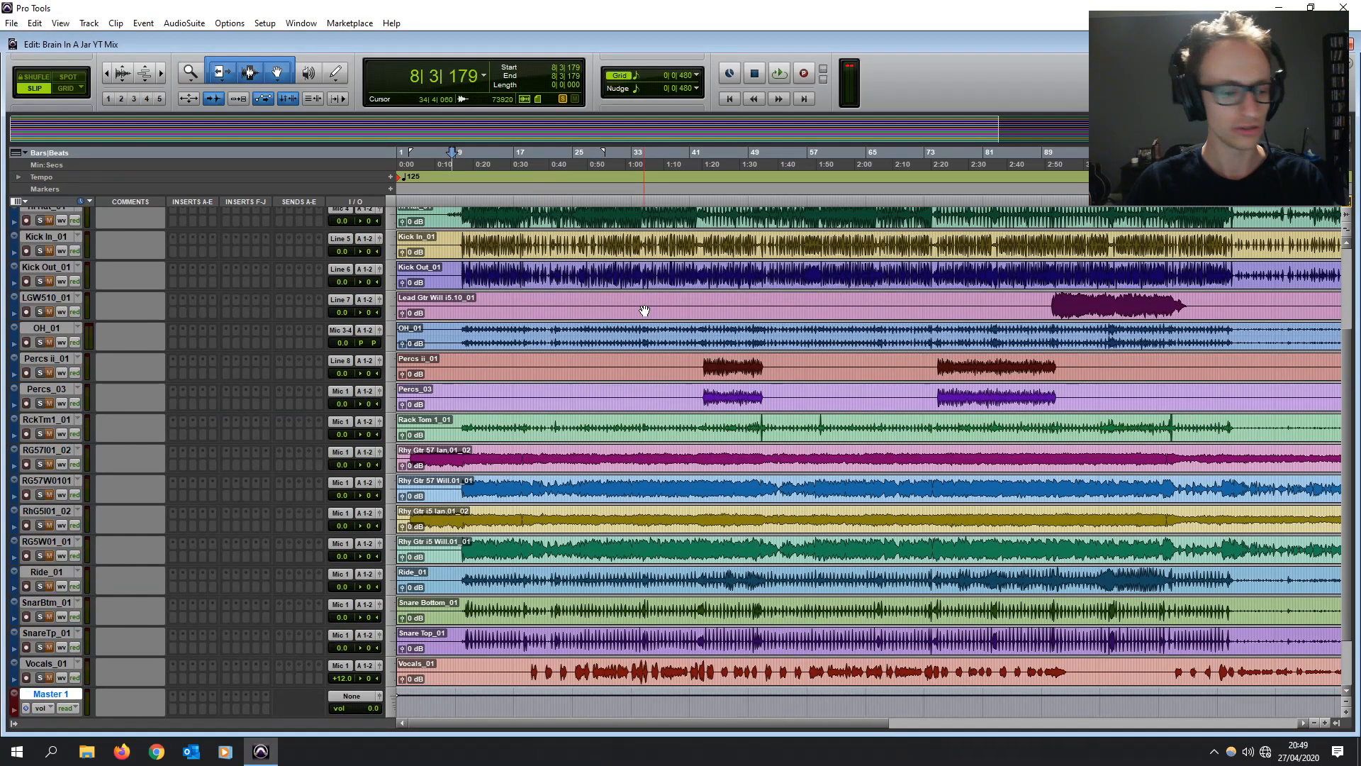
# - Move the new master fader track to the top of the track list and rename it Master
pyautogui.moveTo(49, 693); pyautogui.dragTo(53, 219)
pyautogui.doubleClick(51, 216)
pyautogui.click(621, 231)
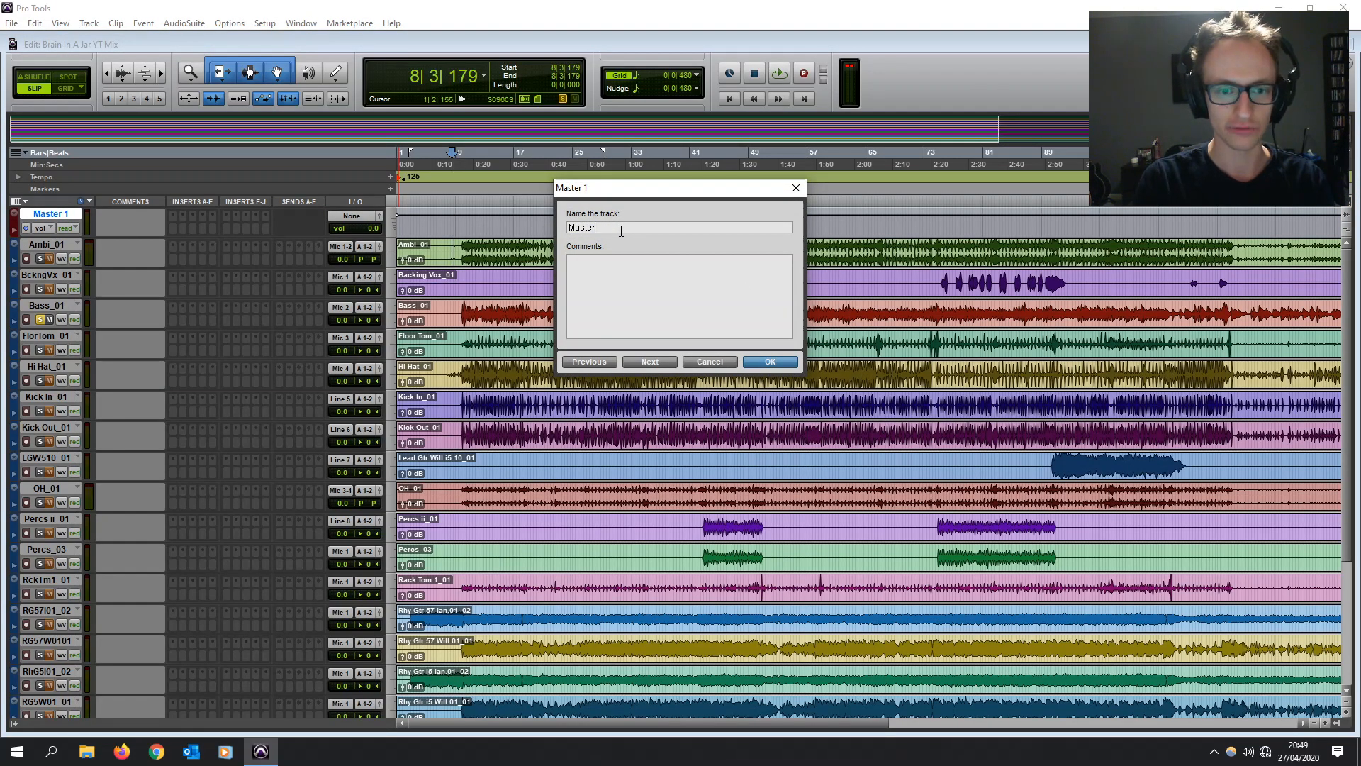
pyautogui.press('Return')
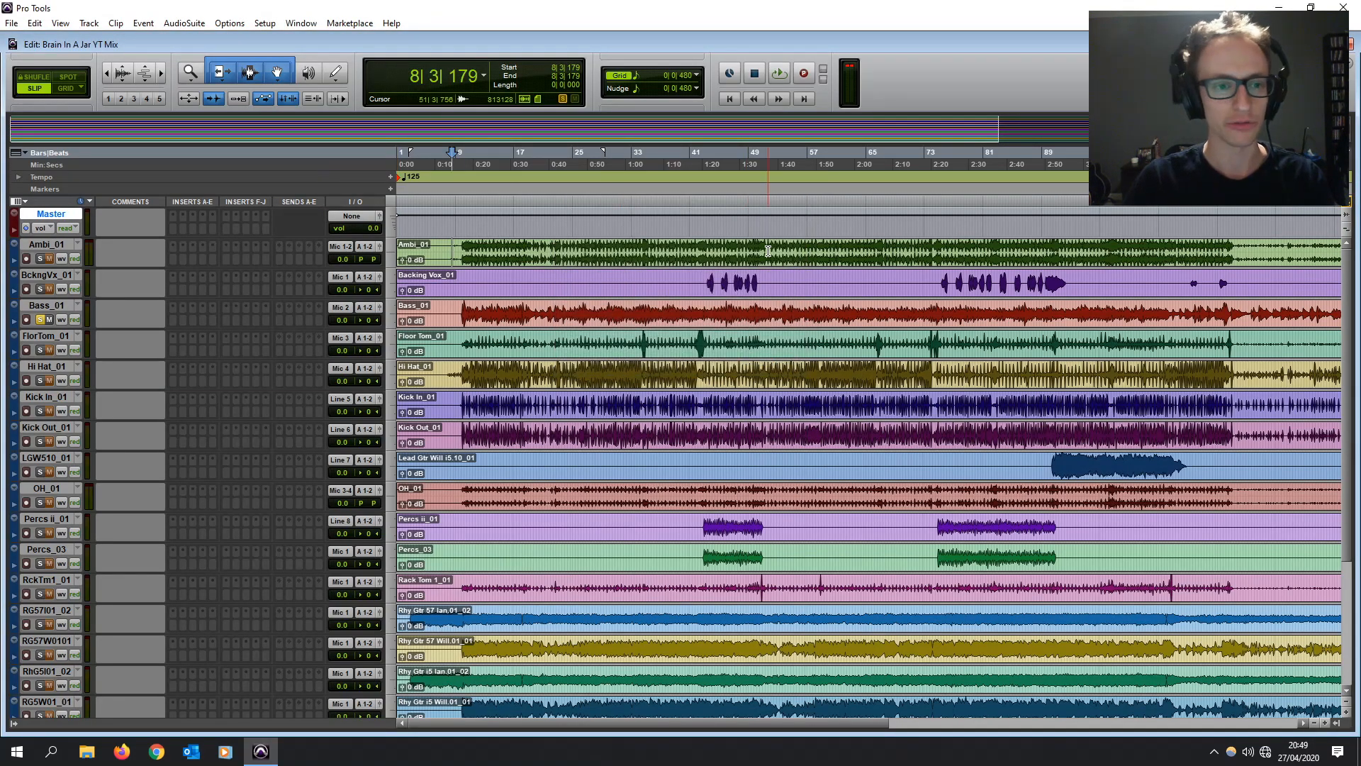
# - Move the Vocals_01 track directly below Master and place the backing vocals track right beneath it
pyautogui.click(62, 243)
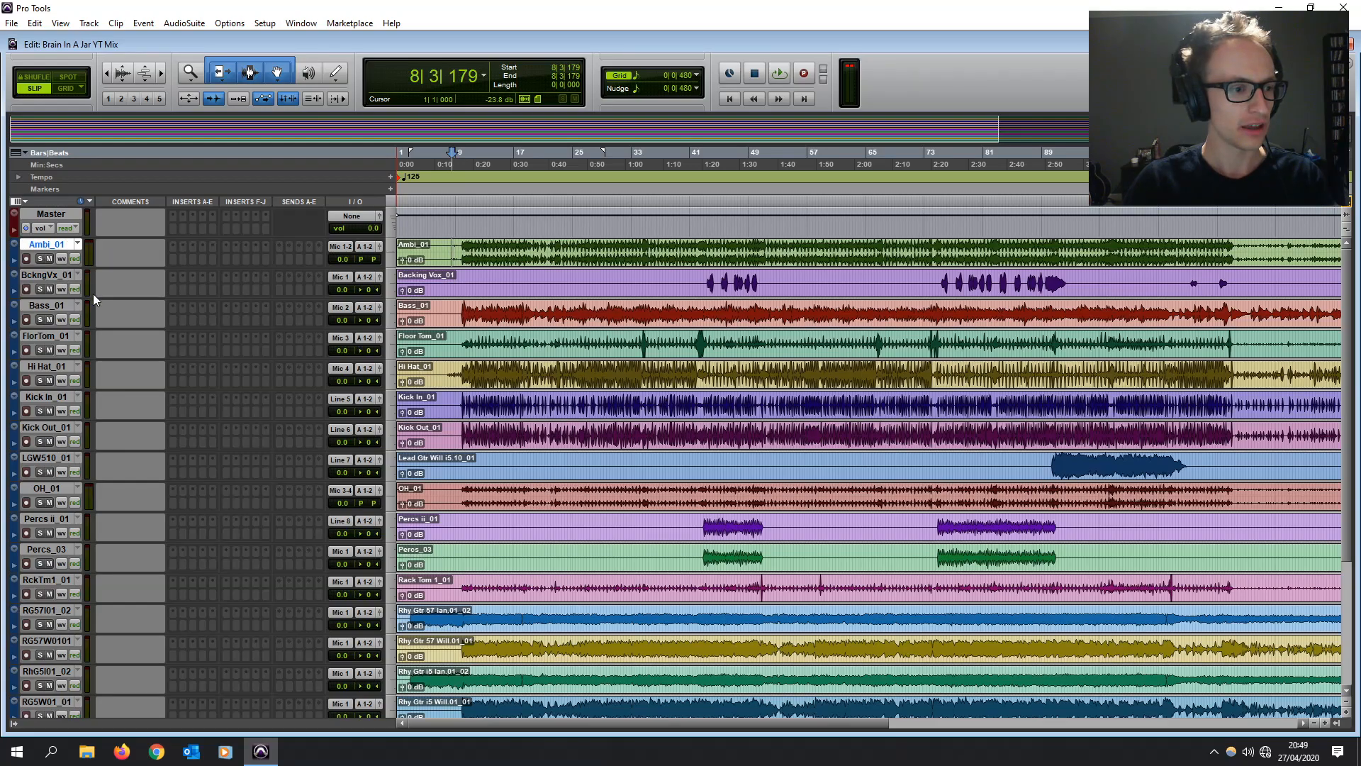
pyautogui.scroll(-3, 61, 504)
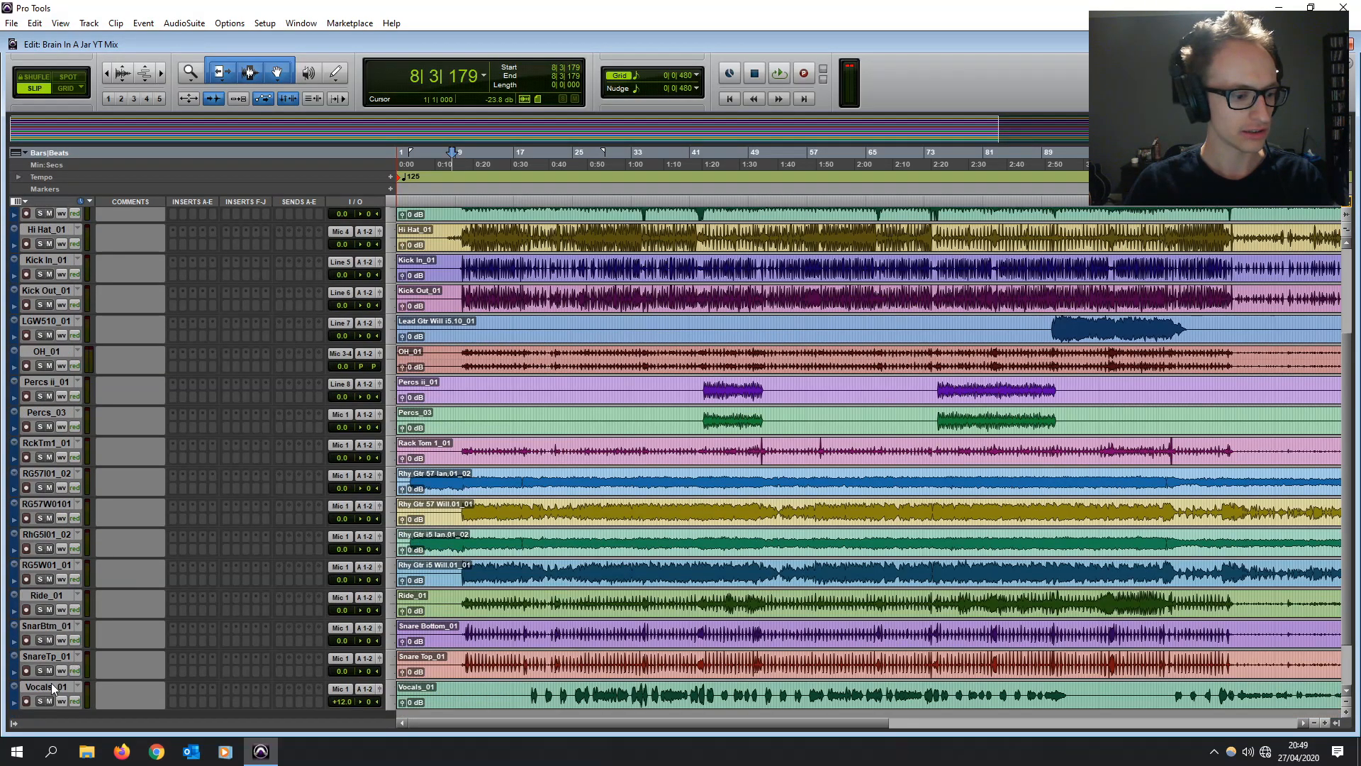
pyautogui.moveTo(49, 687); pyautogui.dragTo(79, 262)
pyautogui.click(47, 275)
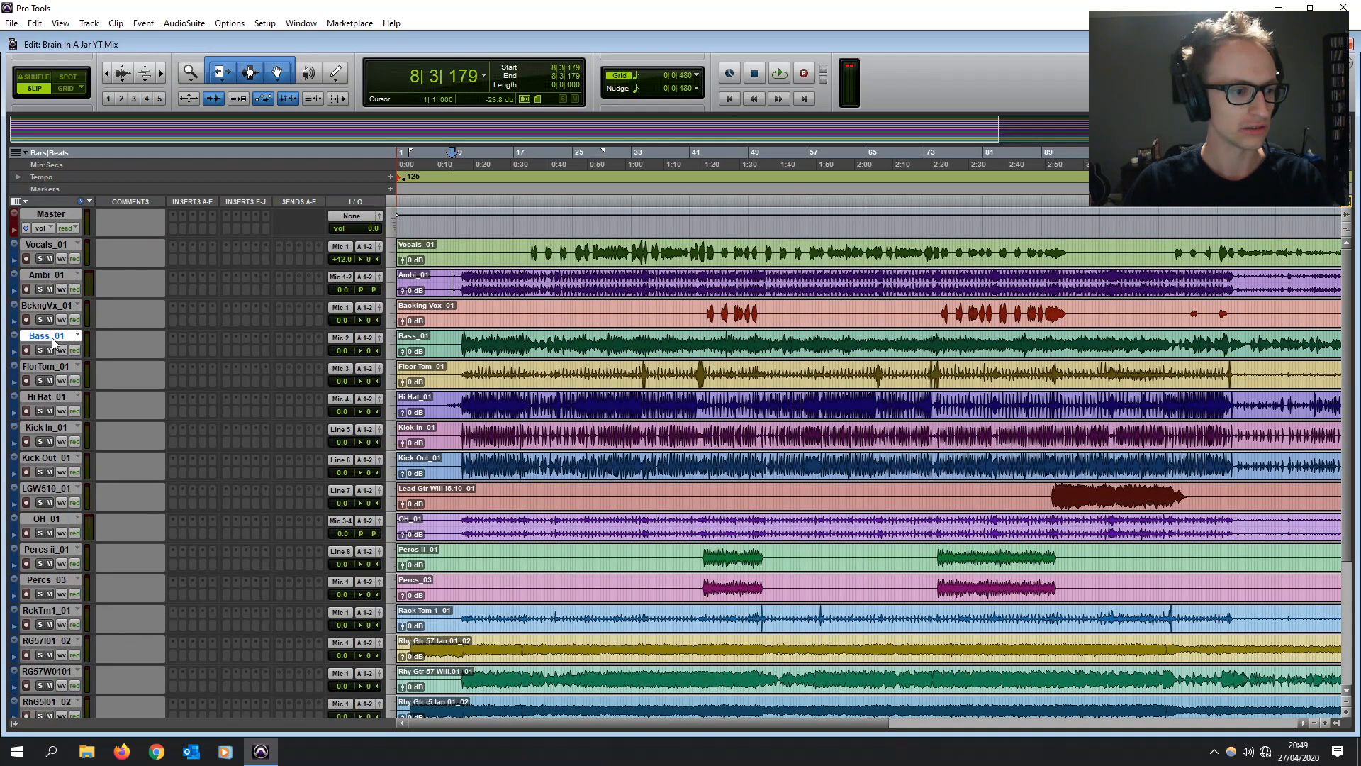
pyautogui.scroll(-5, 70, 532)
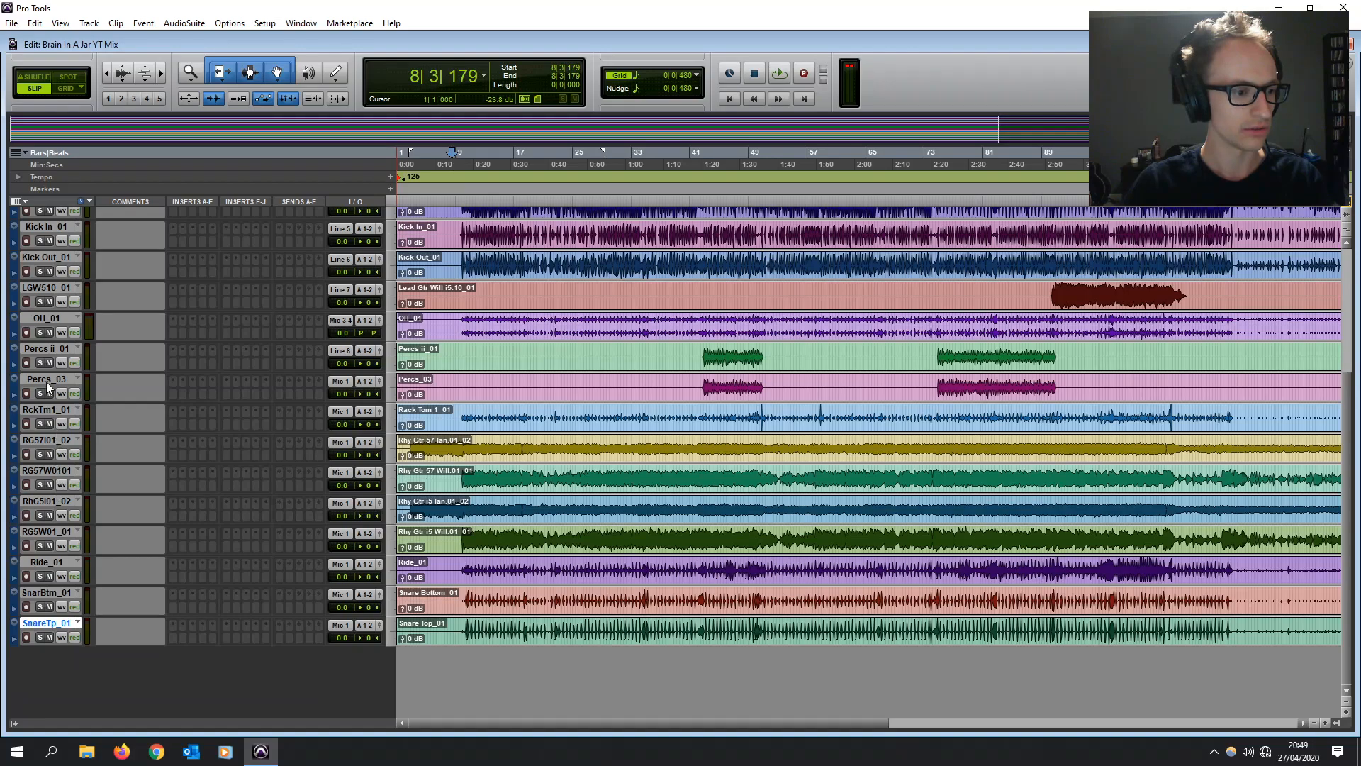
pyautogui.scroll(5, 47, 355)
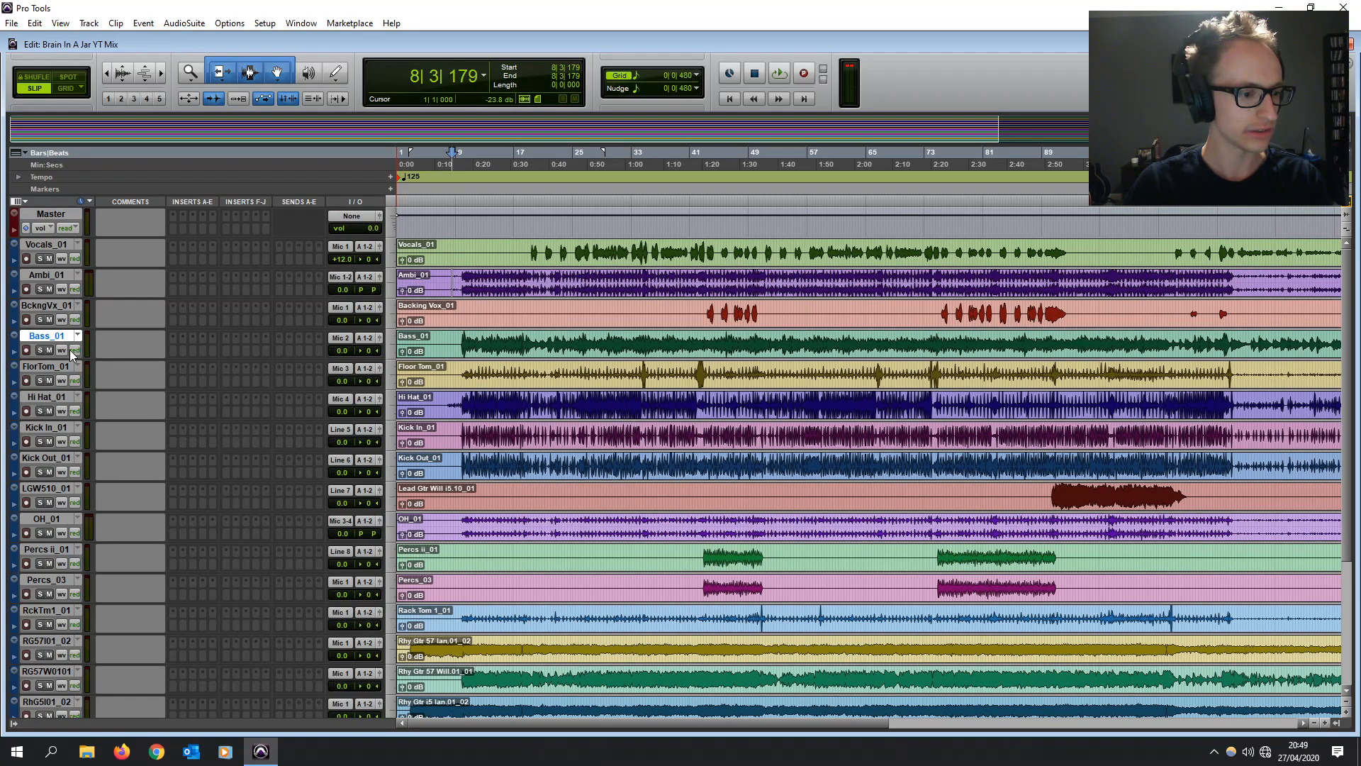
pyautogui.moveTo(48, 304); pyautogui.dragTo(49, 276)
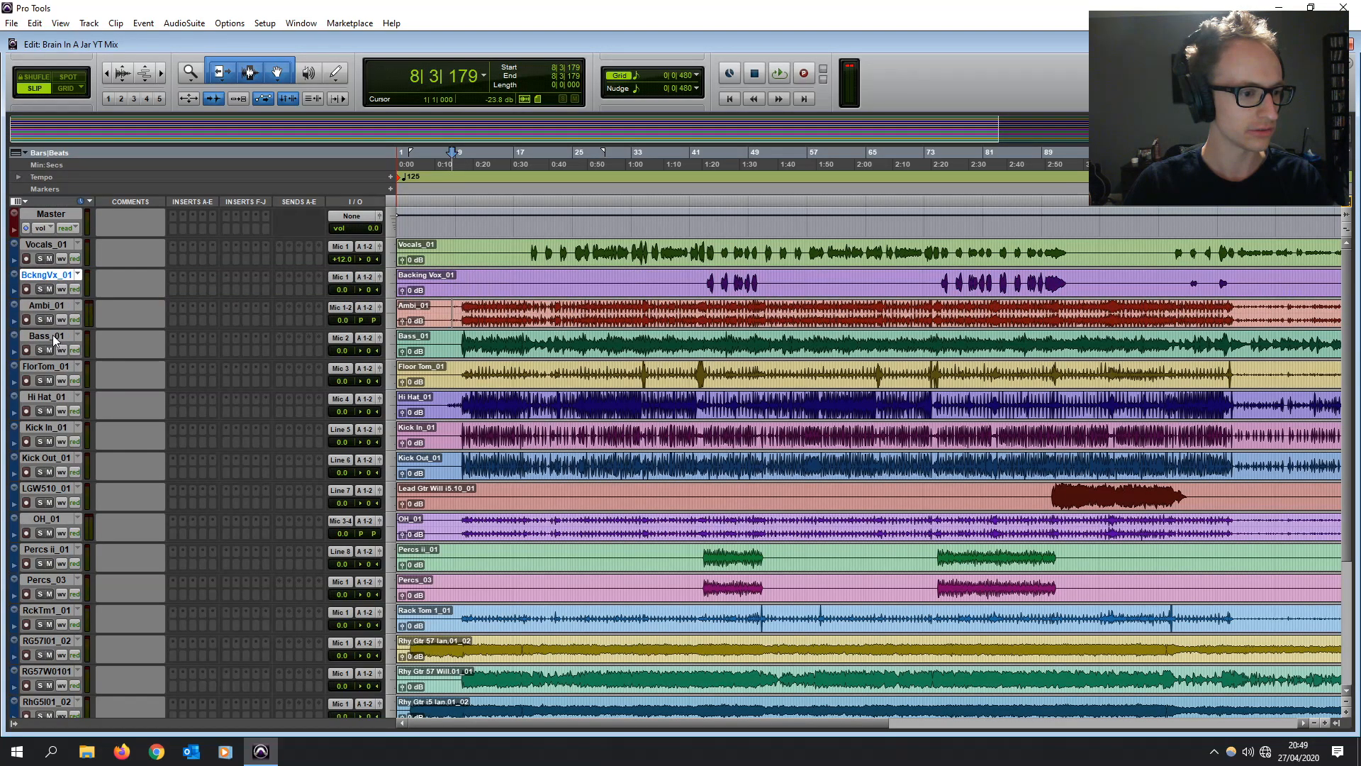
# - Move the four rhythm guitar tracks together to directly below the backing vocals track
pyautogui.scroll(-4, 59, 529)
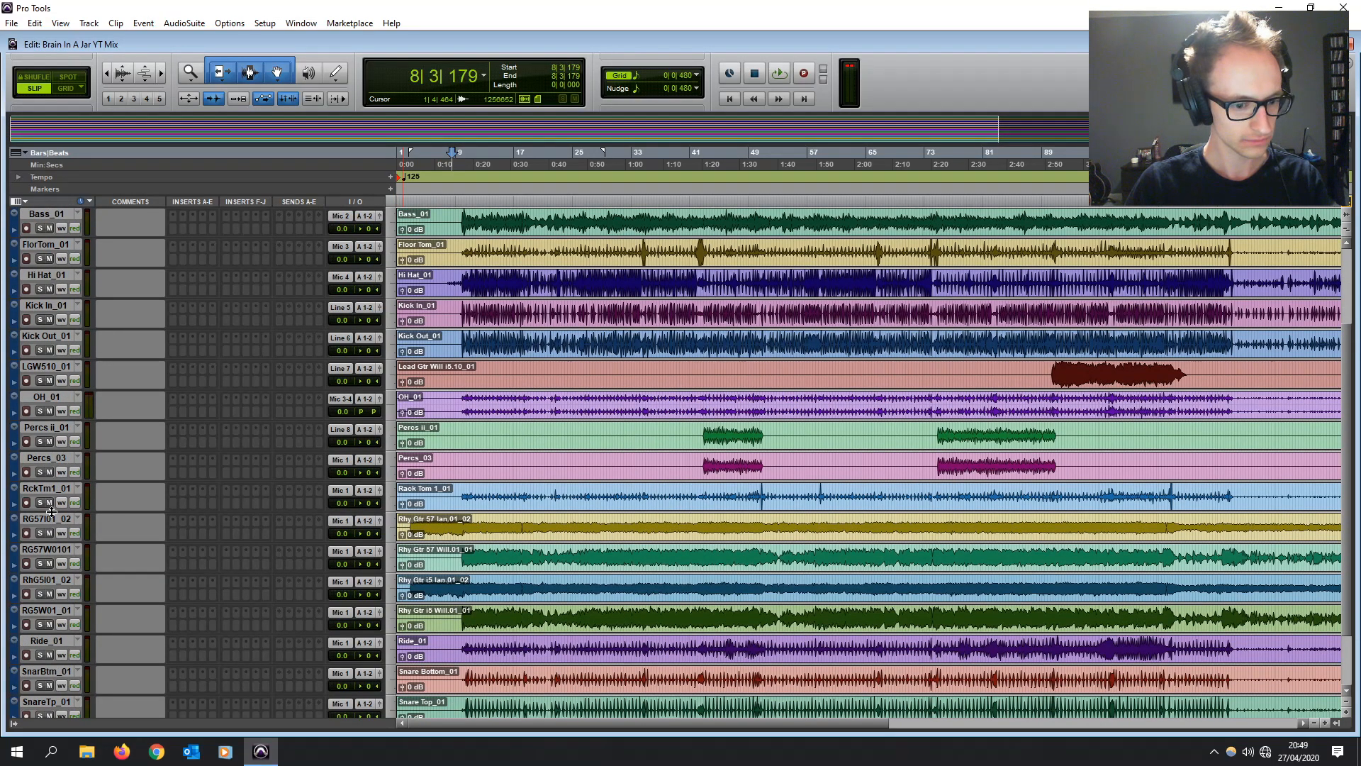
pyautogui.click(50, 520)
pyautogui.scroll(-3, 448, 567)
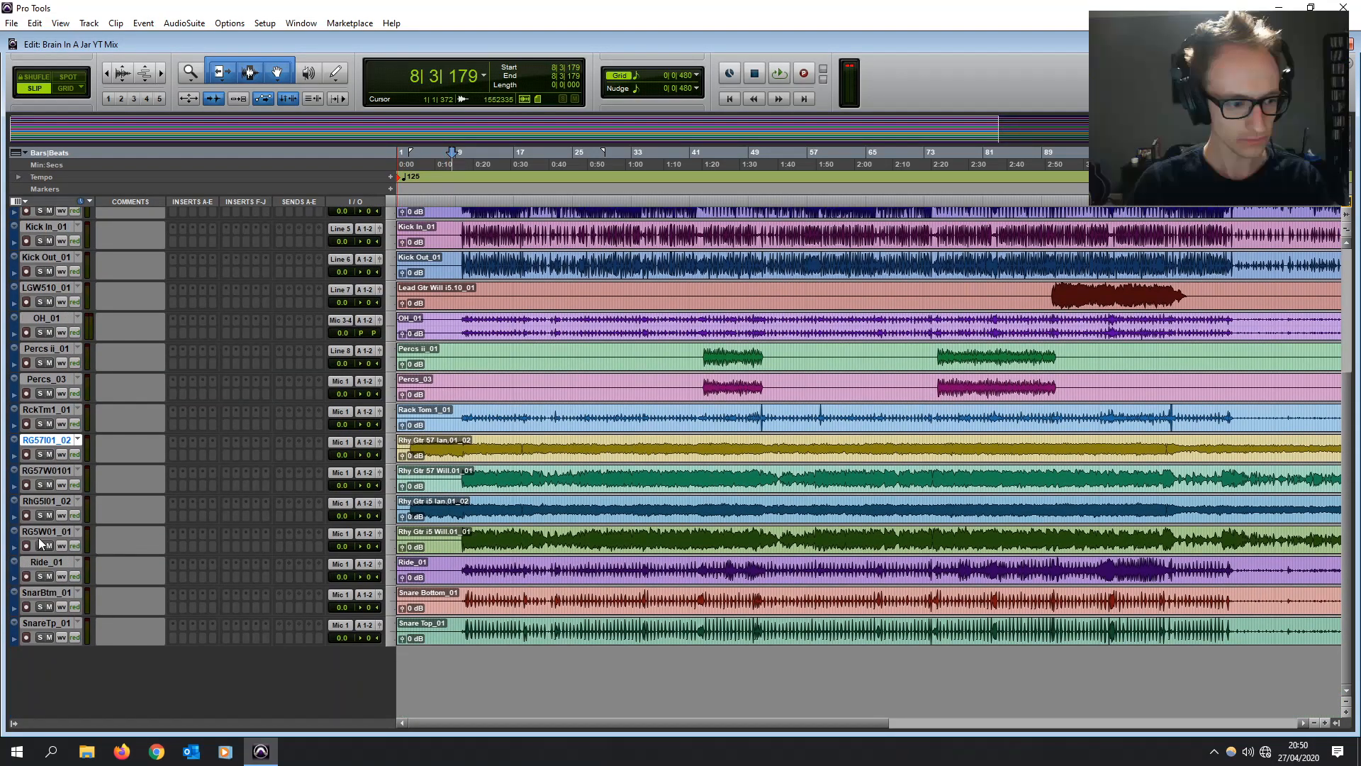
pyautogui.keyDown('shift'); pyautogui.click(49, 531); pyautogui.keyUp('shift')
pyautogui.moveTo(53, 441); pyautogui.dragTo(102, 309)
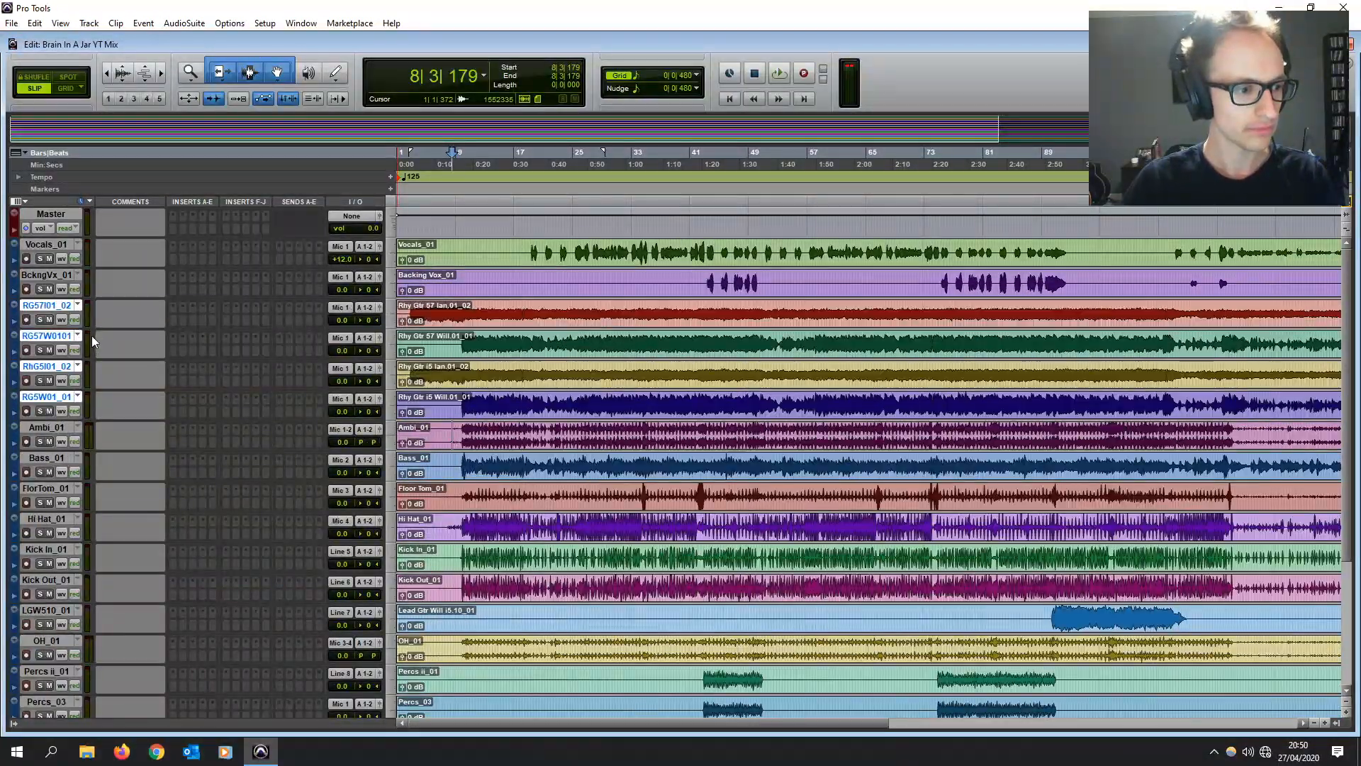
# - Place the lead guitar track below the rhythm guitars, followed by the bass, percussion and drum tracks, with the kick tracks last
pyautogui.scroll(-3, 529, 460)
pyautogui.click(488, 582)
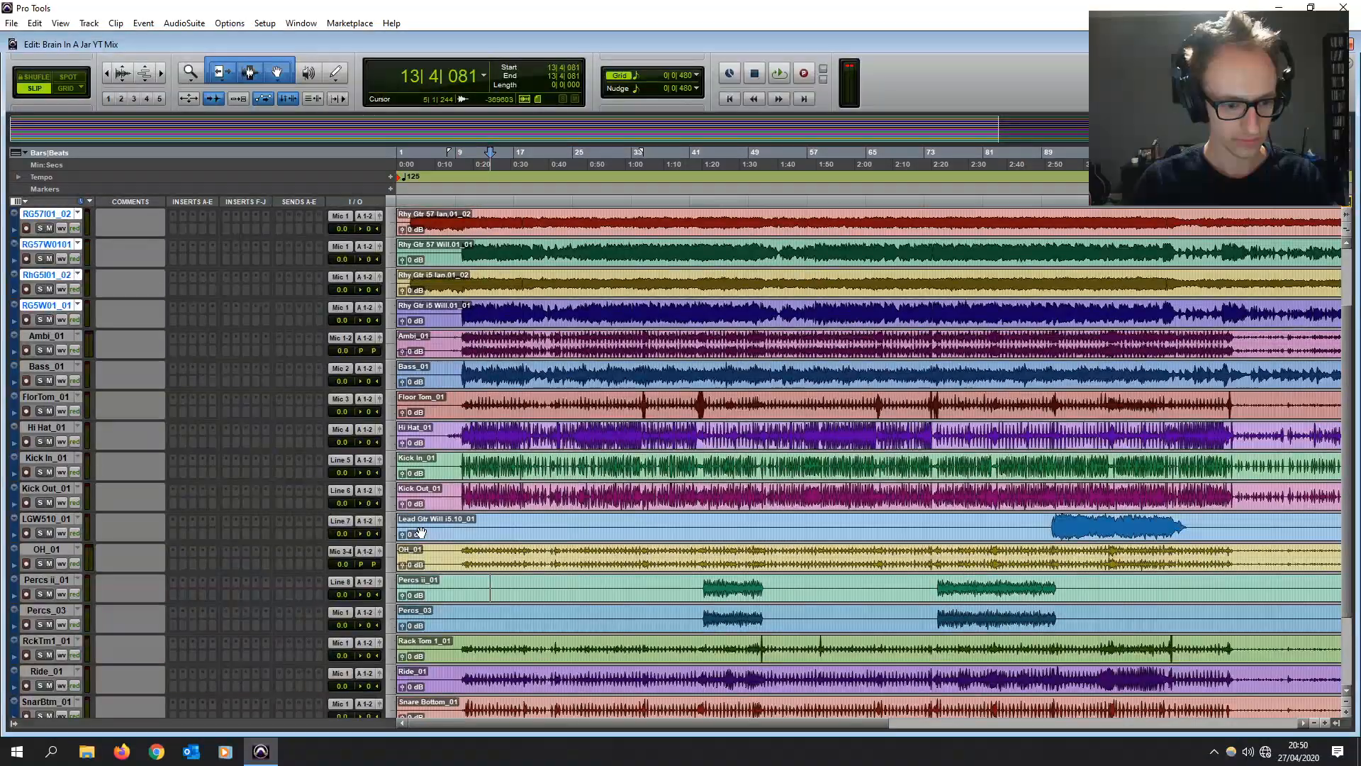
pyautogui.moveTo(73, 521); pyautogui.dragTo(130, 342)
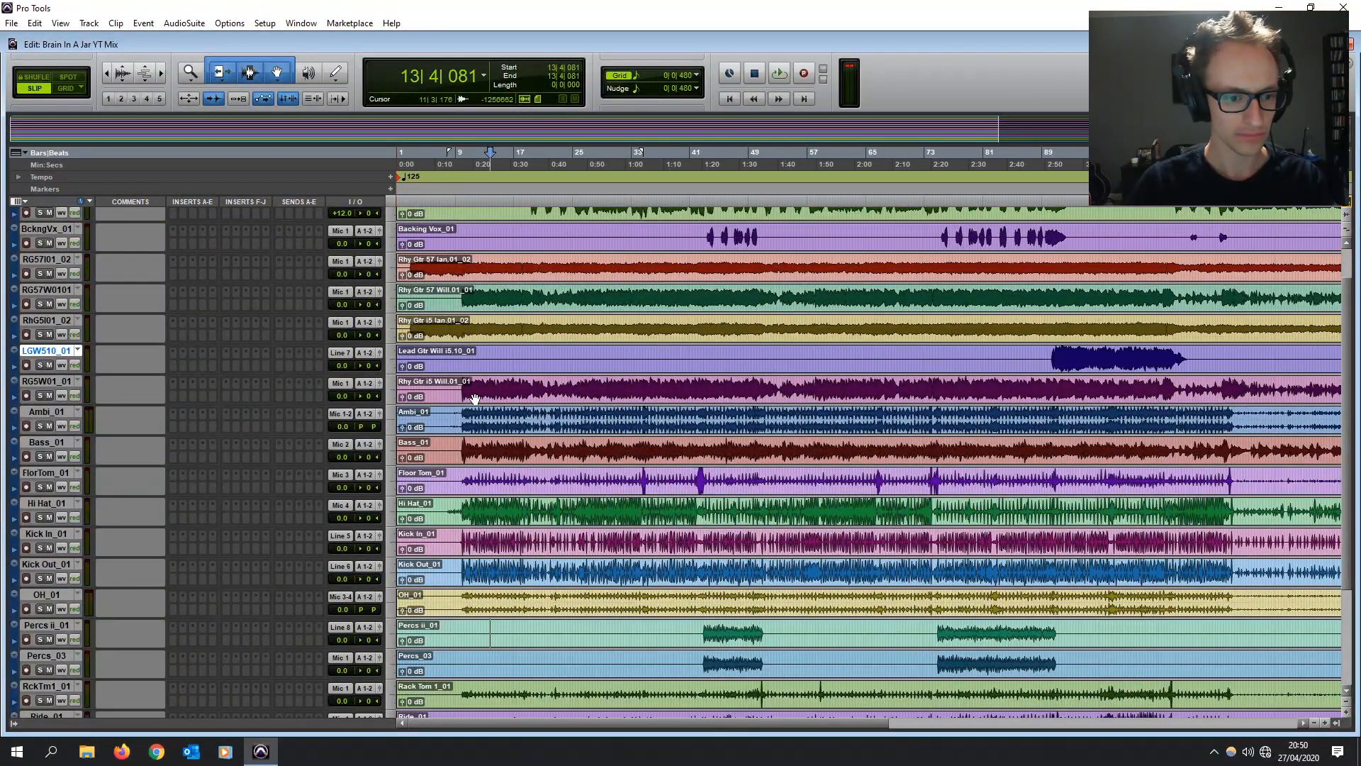
pyautogui.click(475, 395)
pyautogui.scroll(-1, 470, 418)
pyautogui.scroll(1, 476, 421)
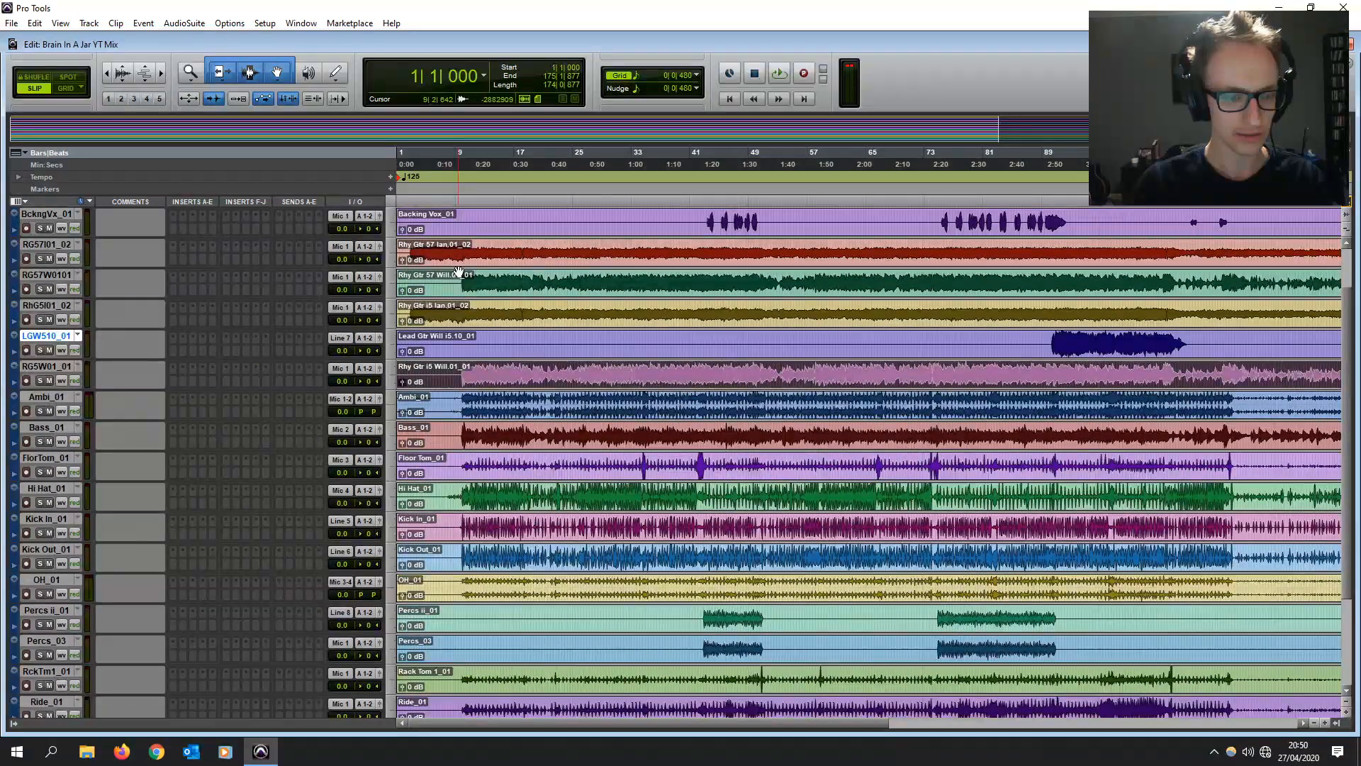
pyautogui.scroll(-2, 448, 374)
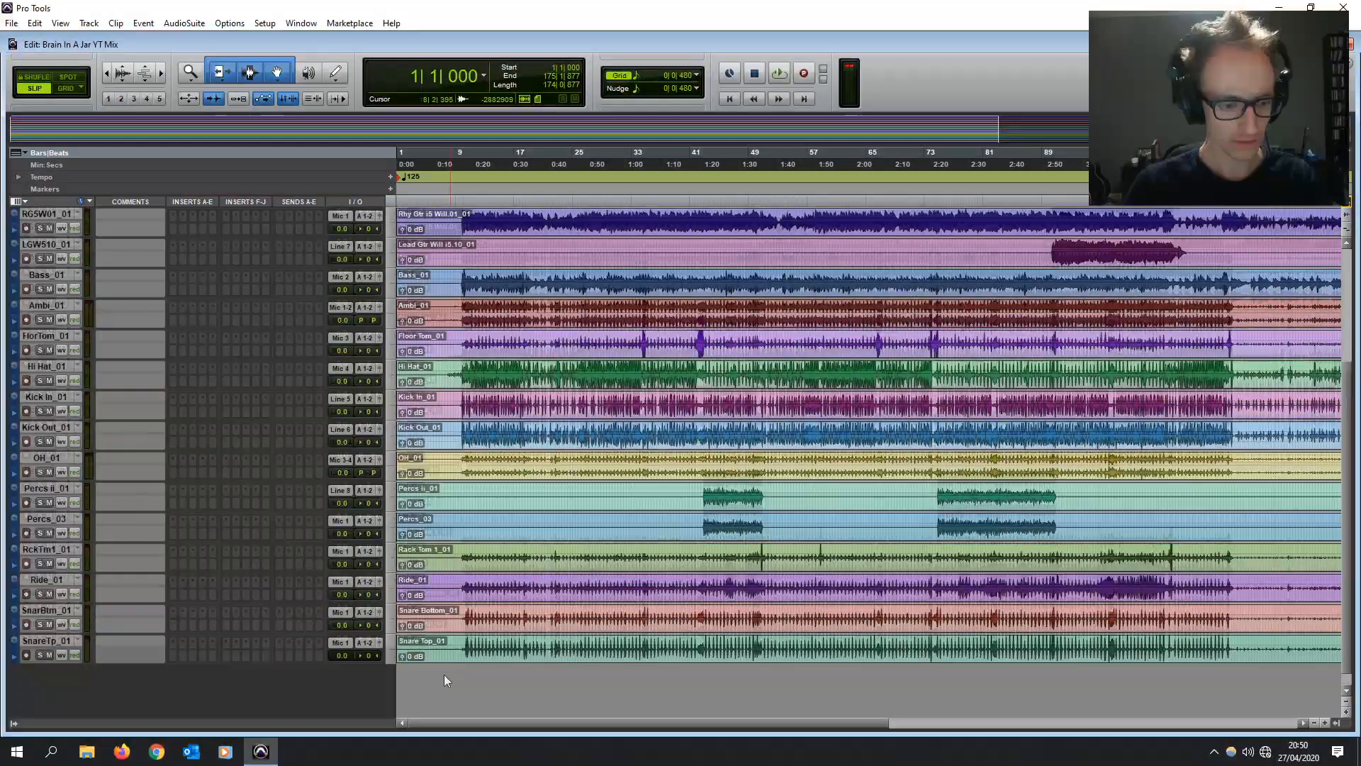
pyautogui.click(440, 658)
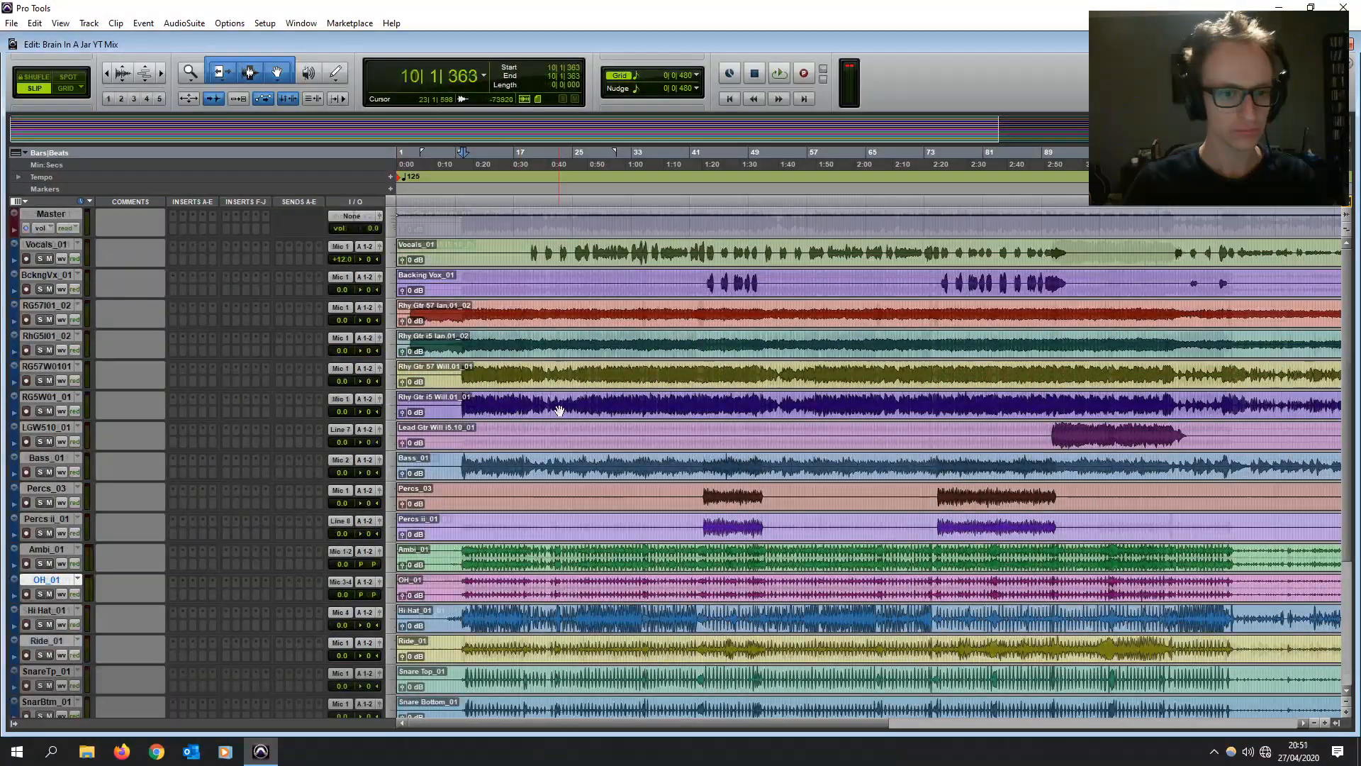
# - Review the reordered track list from the vocals down to the kick drum tracks
pyautogui.click(498, 277)
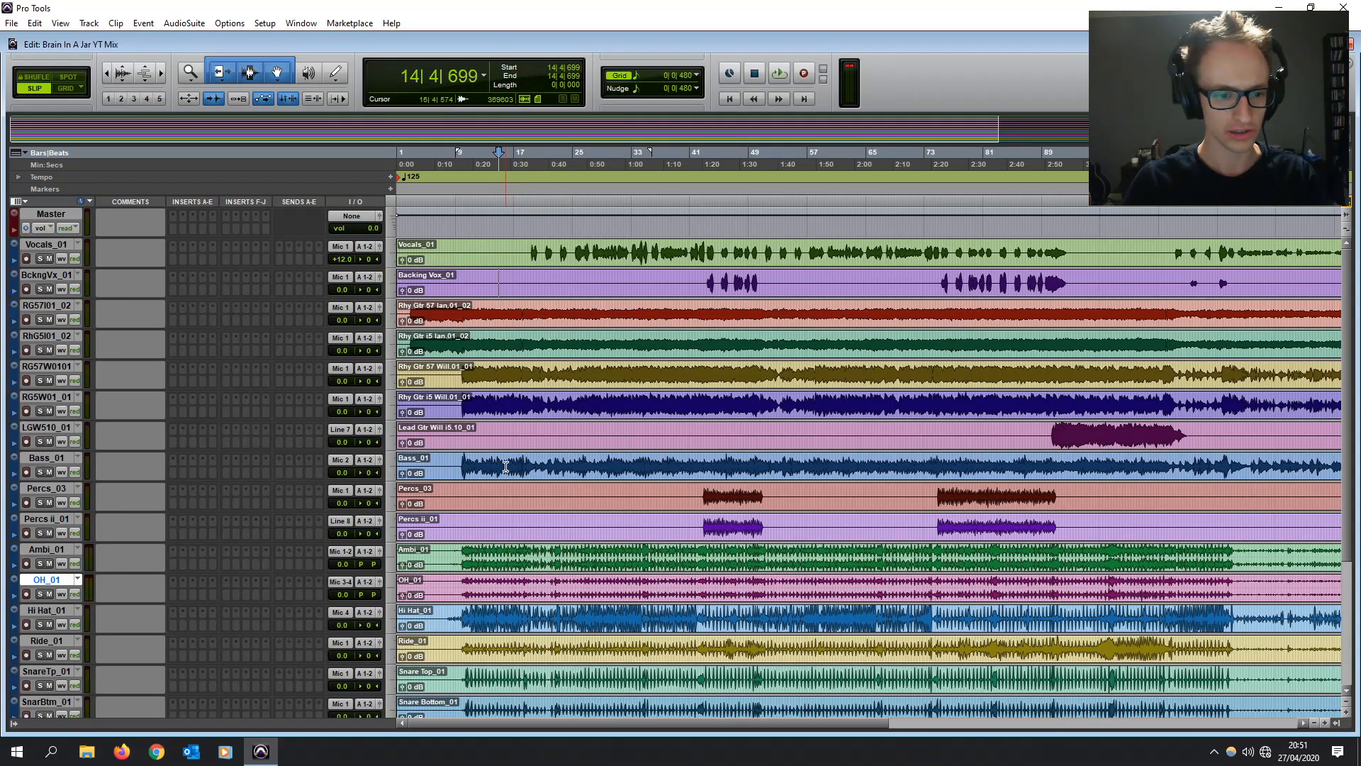
pyautogui.scroll(-4, 536, 508)
pyautogui.click(497, 445)
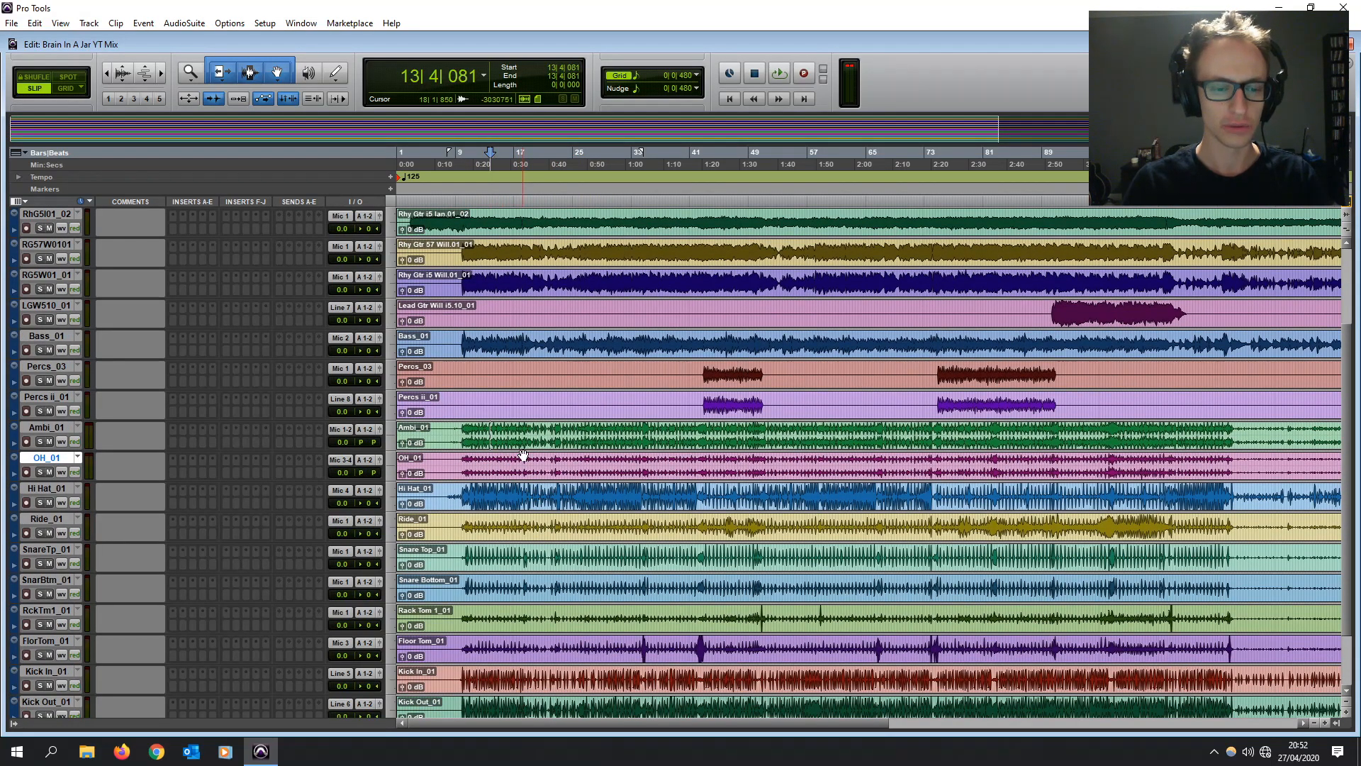
pyautogui.scroll(4, 525, 468)
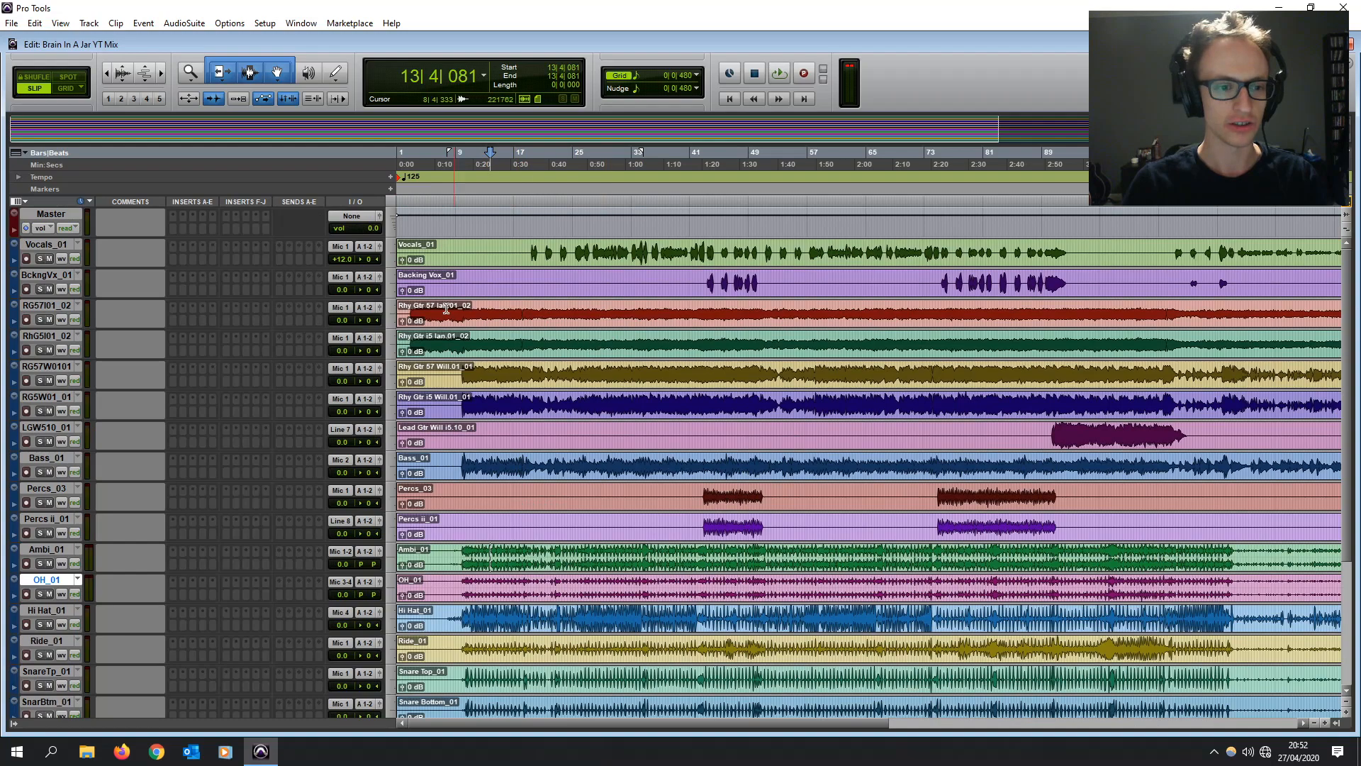
pyautogui.click(527, 249)
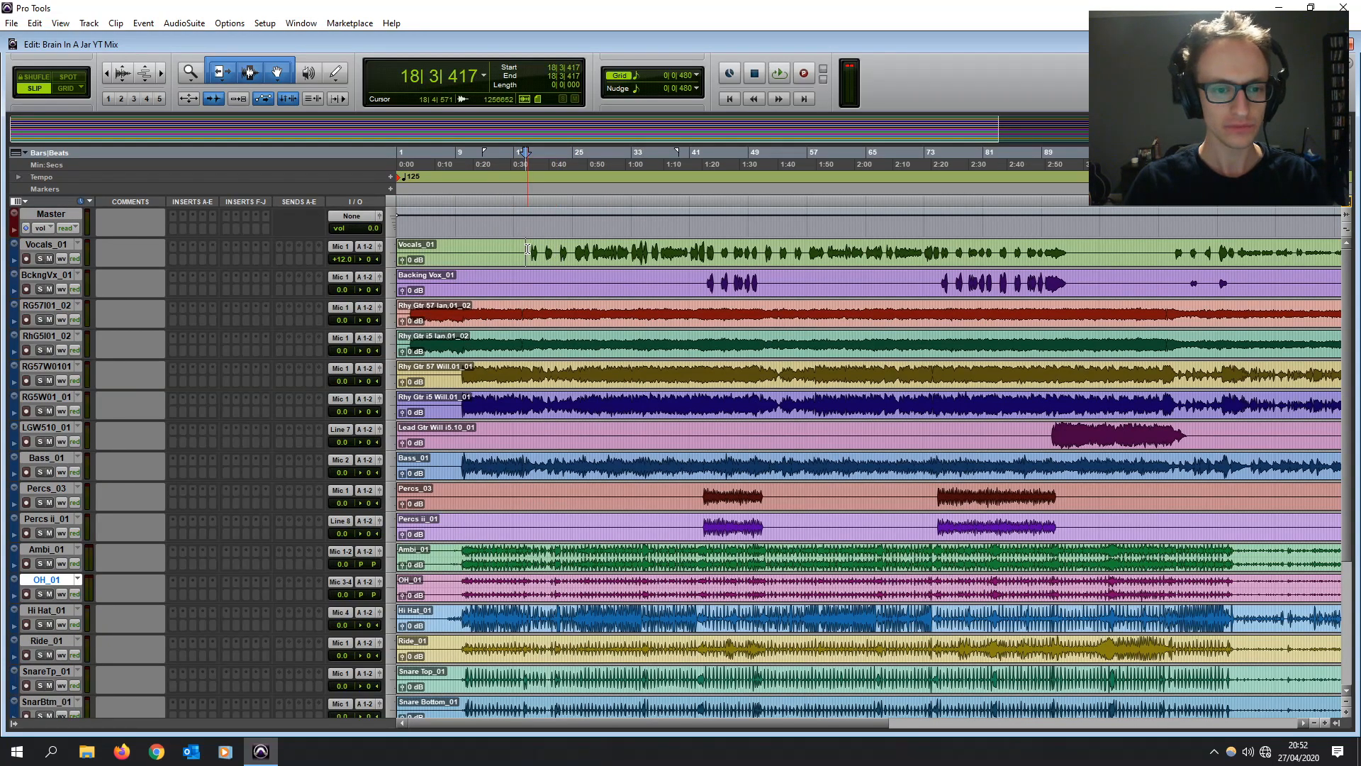
pyautogui.click(474, 249)
pyautogui.click(451, 249)
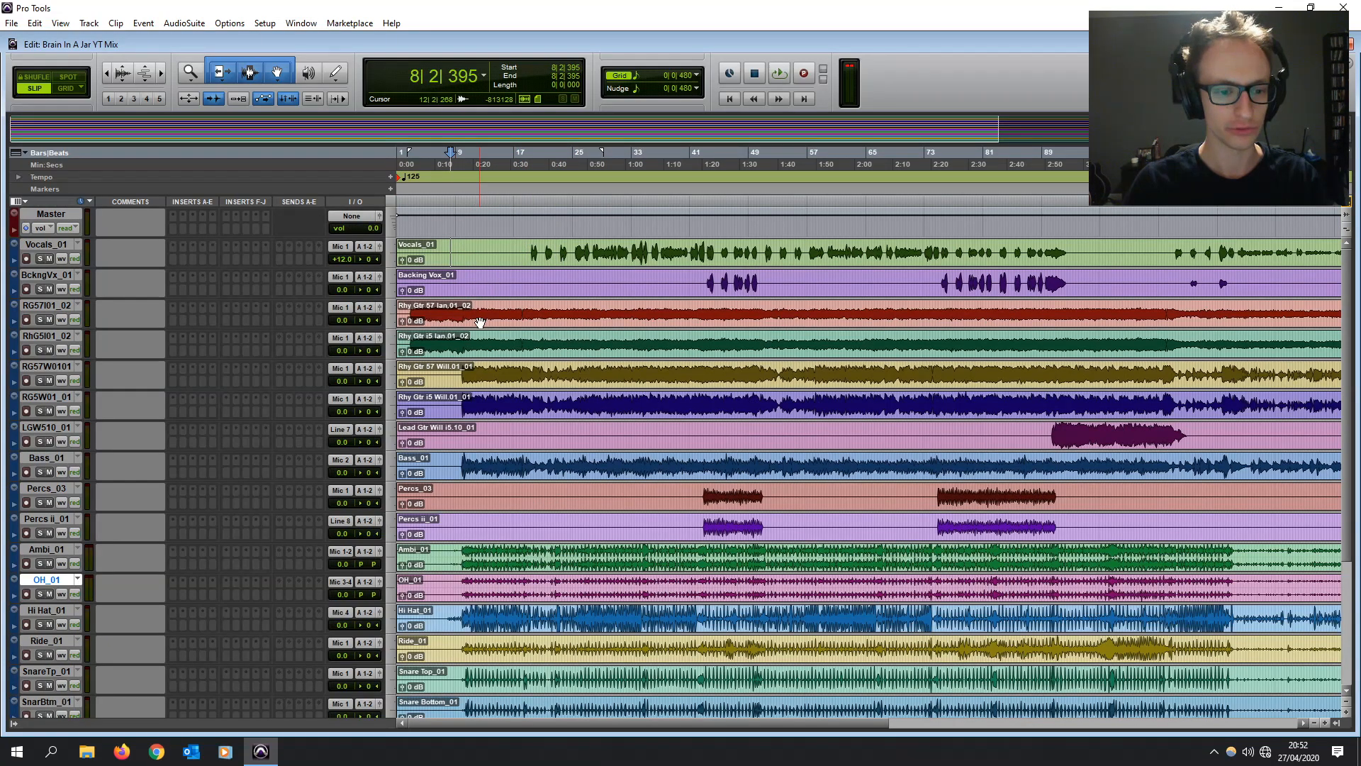
pyautogui.scroll(-4, 480, 322)
pyautogui.scroll(4, 479, 327)
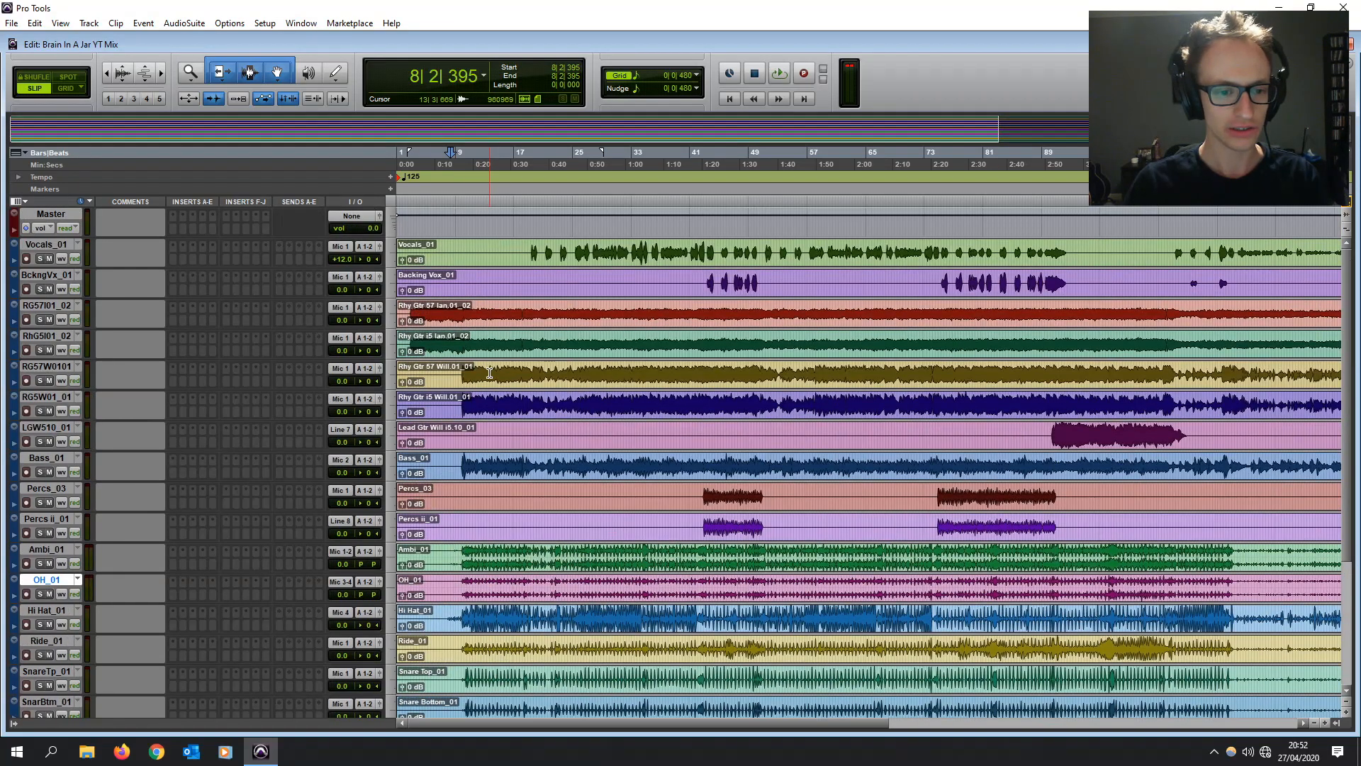
# - Place the playback position at about bar 9, just before the full band enters, and start playback
pyautogui.click(457, 246)
pyautogui.scroll(-4, 469, 392)
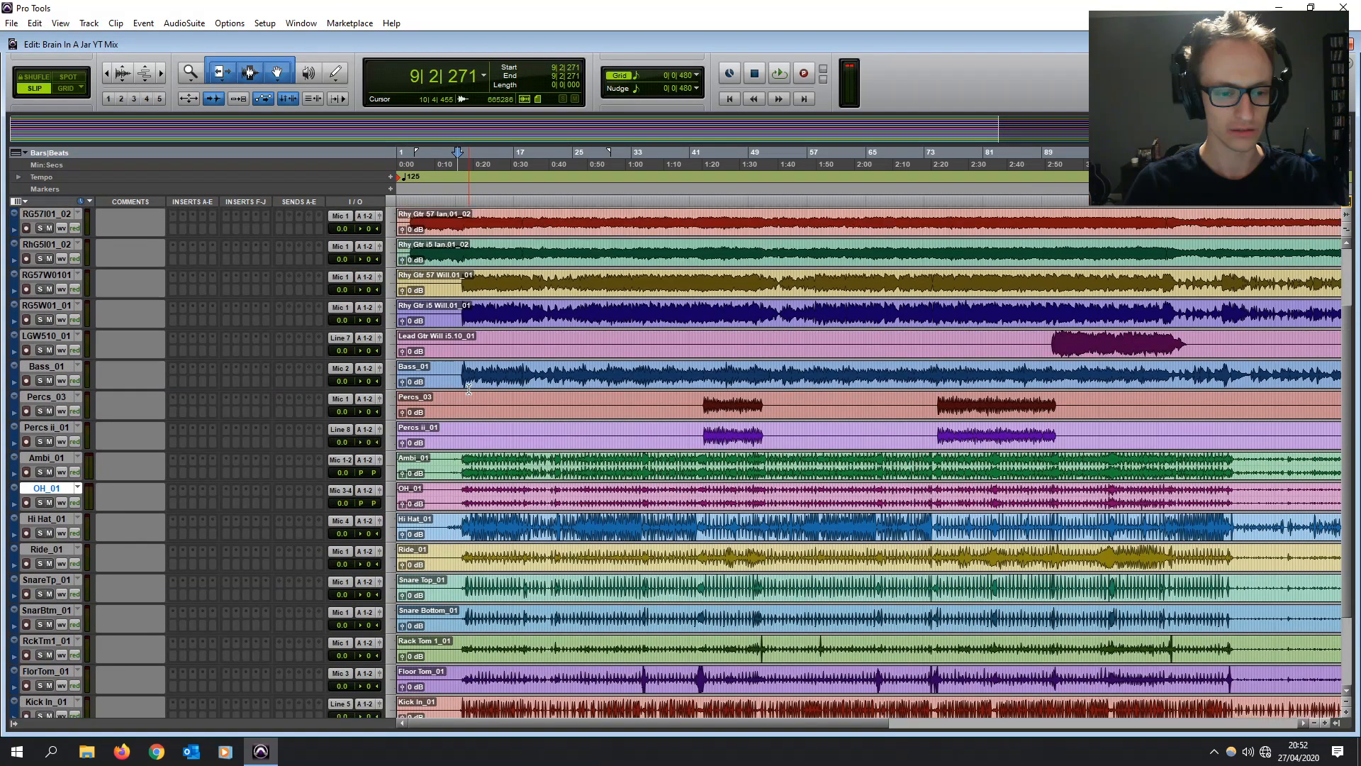
pyautogui.scroll(4, 469, 392)
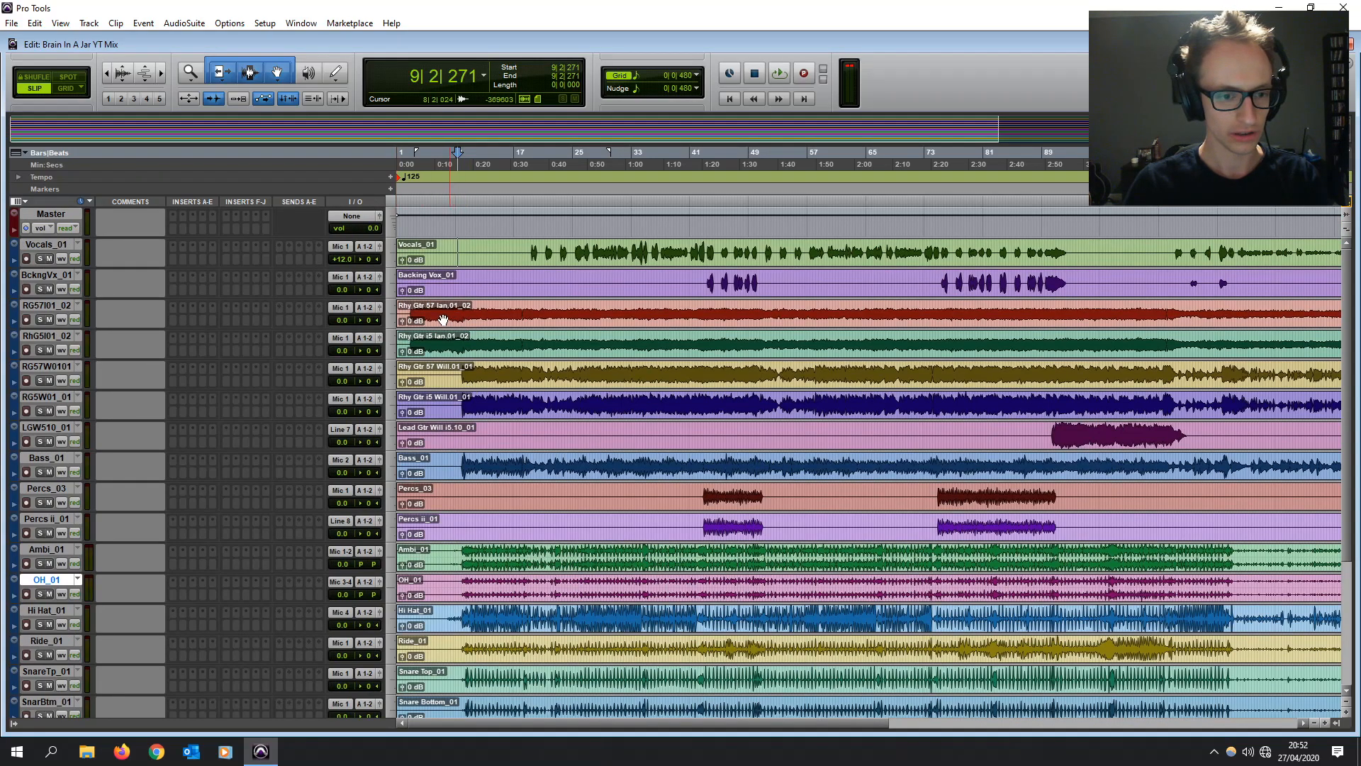
pyautogui.press('space')
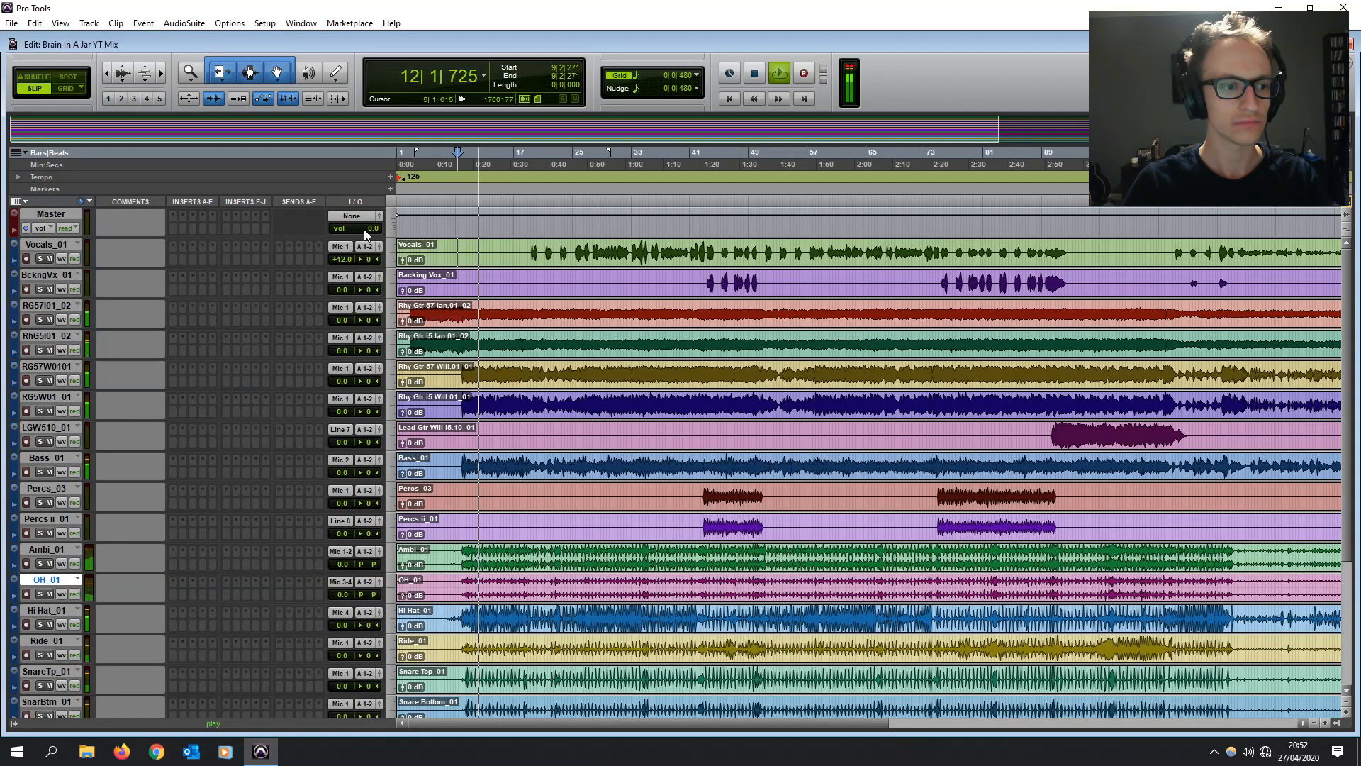
# - Group every track except Master as an Edit and Mix group named All Music and lower the group's volume to -11.9 dB
pyautogui.scroll(-5, 113, 615)
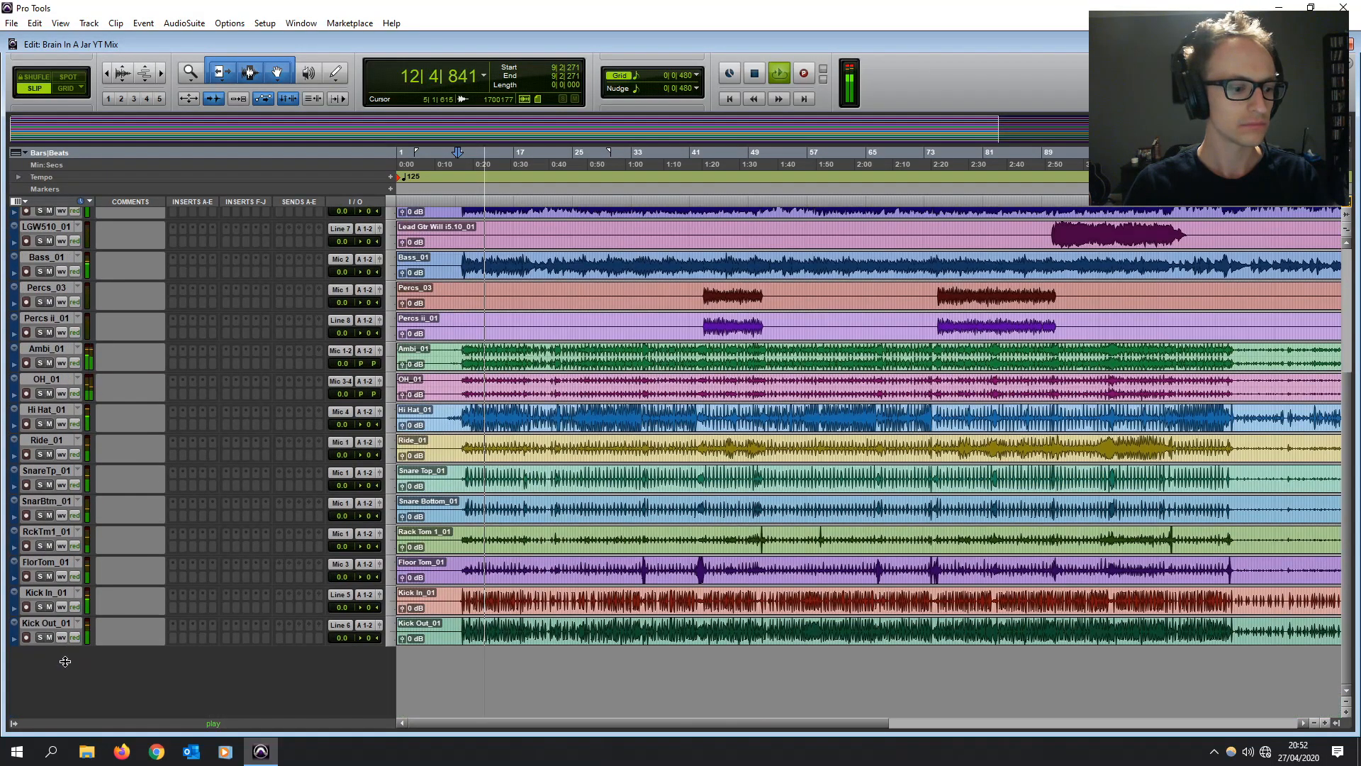
pyautogui.keyDown('alt'); pyautogui.click(45, 622); pyautogui.keyUp('alt')
pyautogui.hotkey('ctrl', 'g')
pyautogui.write('All Music')
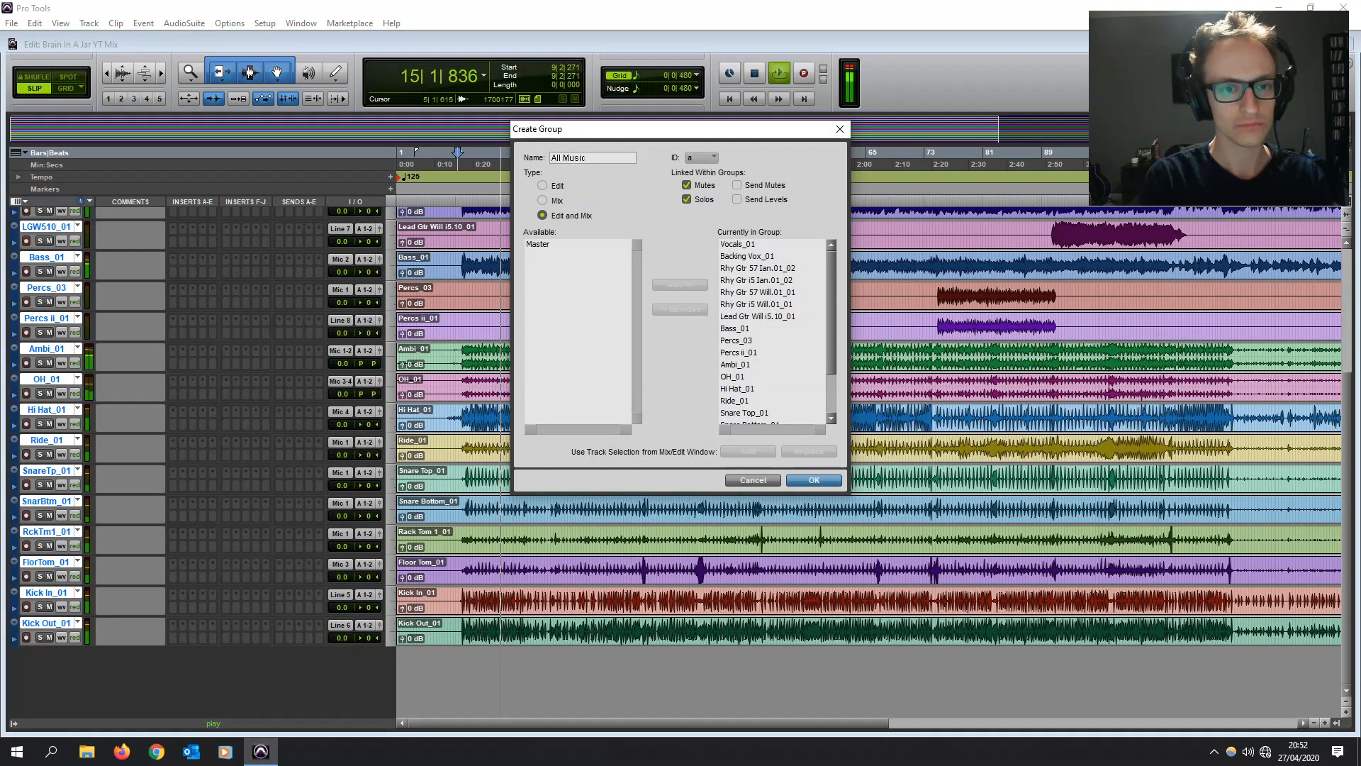
pyautogui.press('Return')
pyautogui.moveTo(341, 363); pyautogui.dragTo(342, 375)
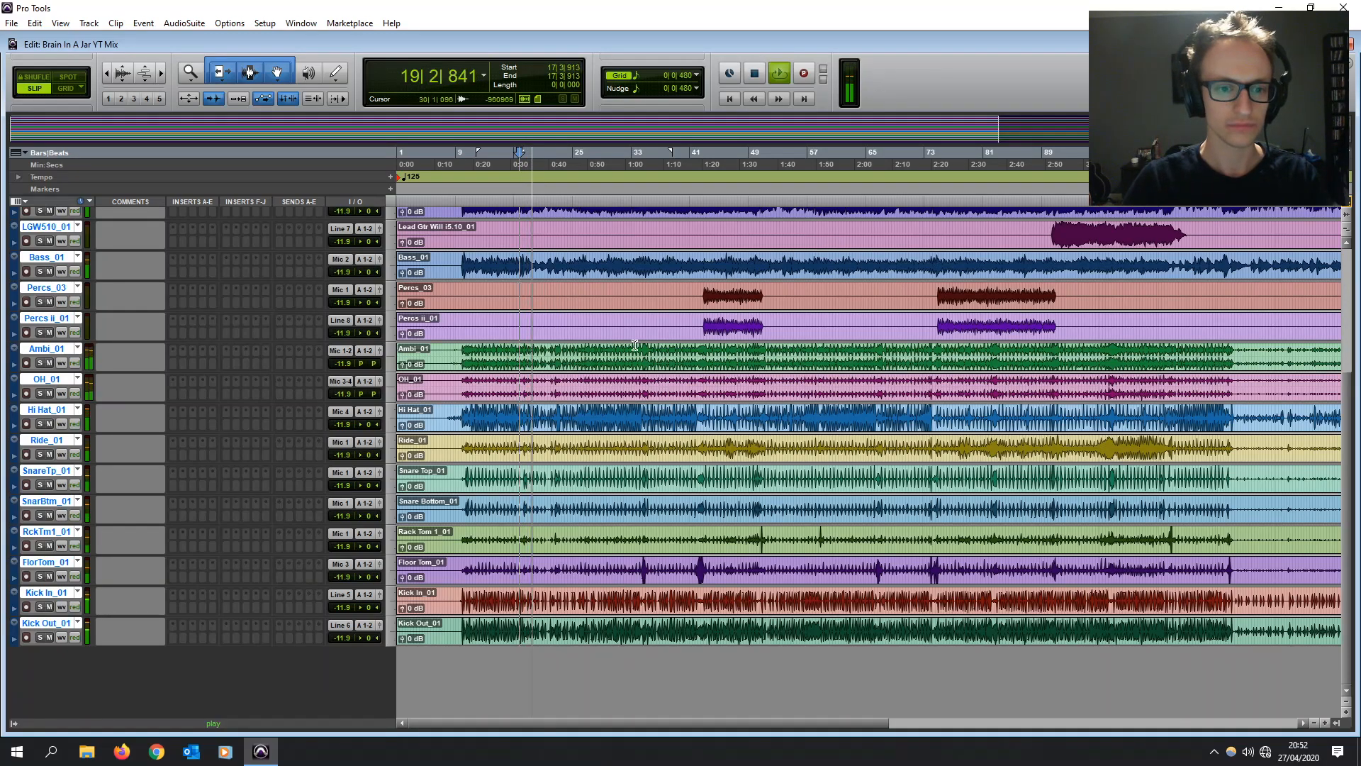
# - Stop playback and place the playback position at about bar 11
pyautogui.scroll(6, 567, 305)
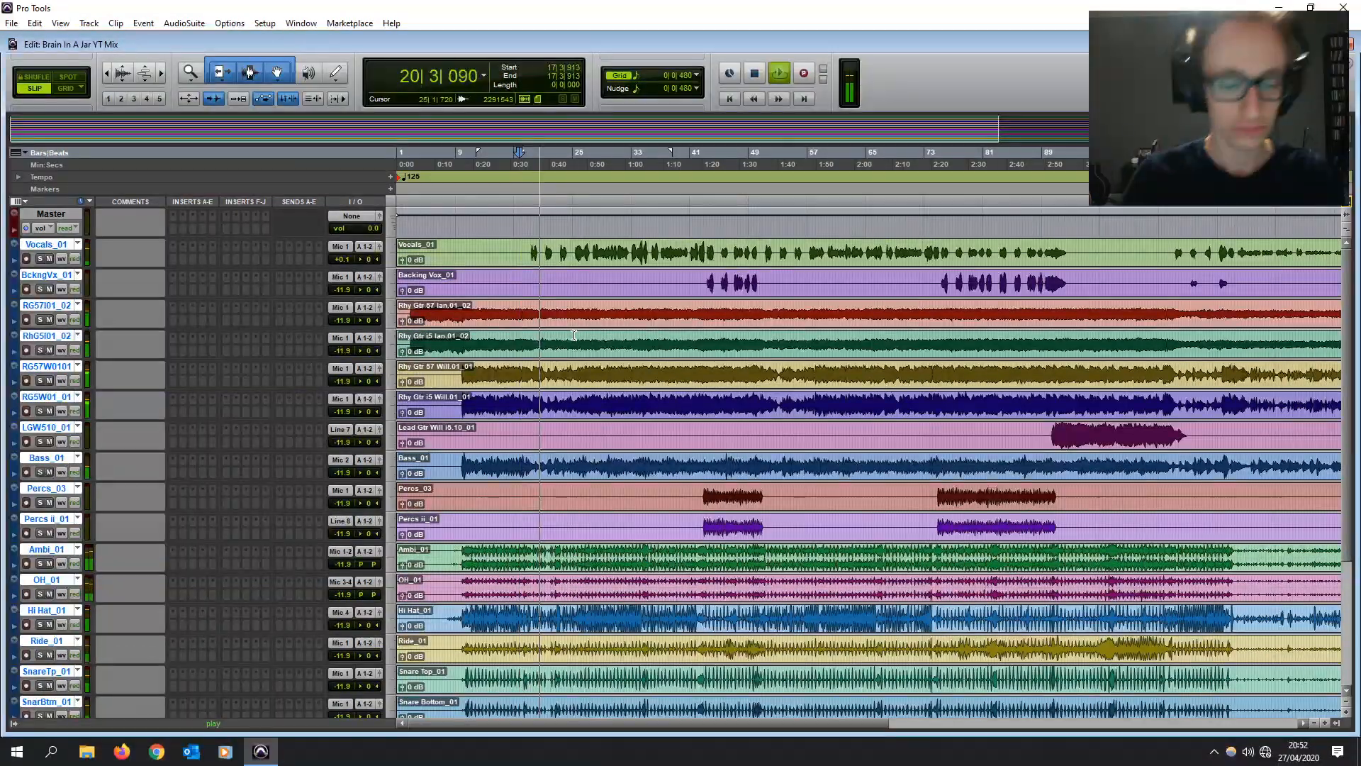
pyautogui.press('space')
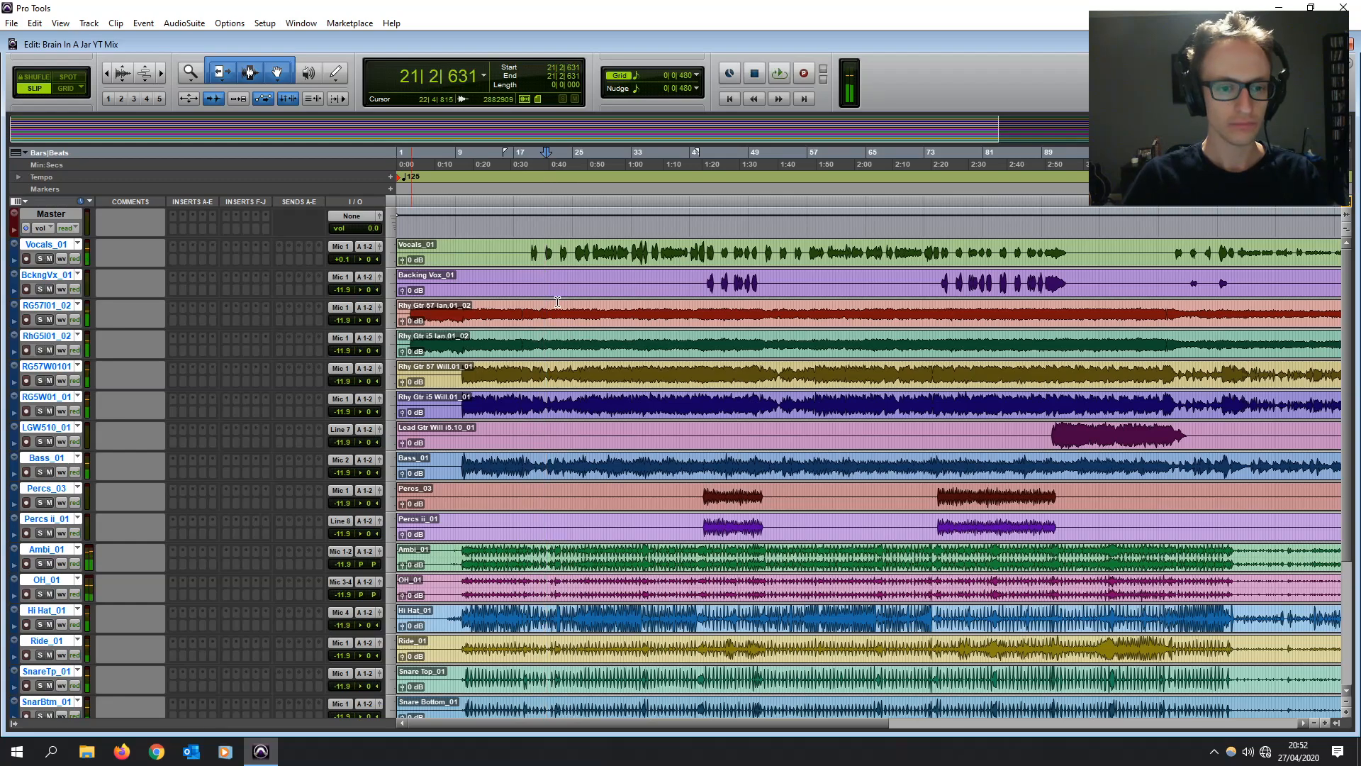
pyautogui.click(470, 326)
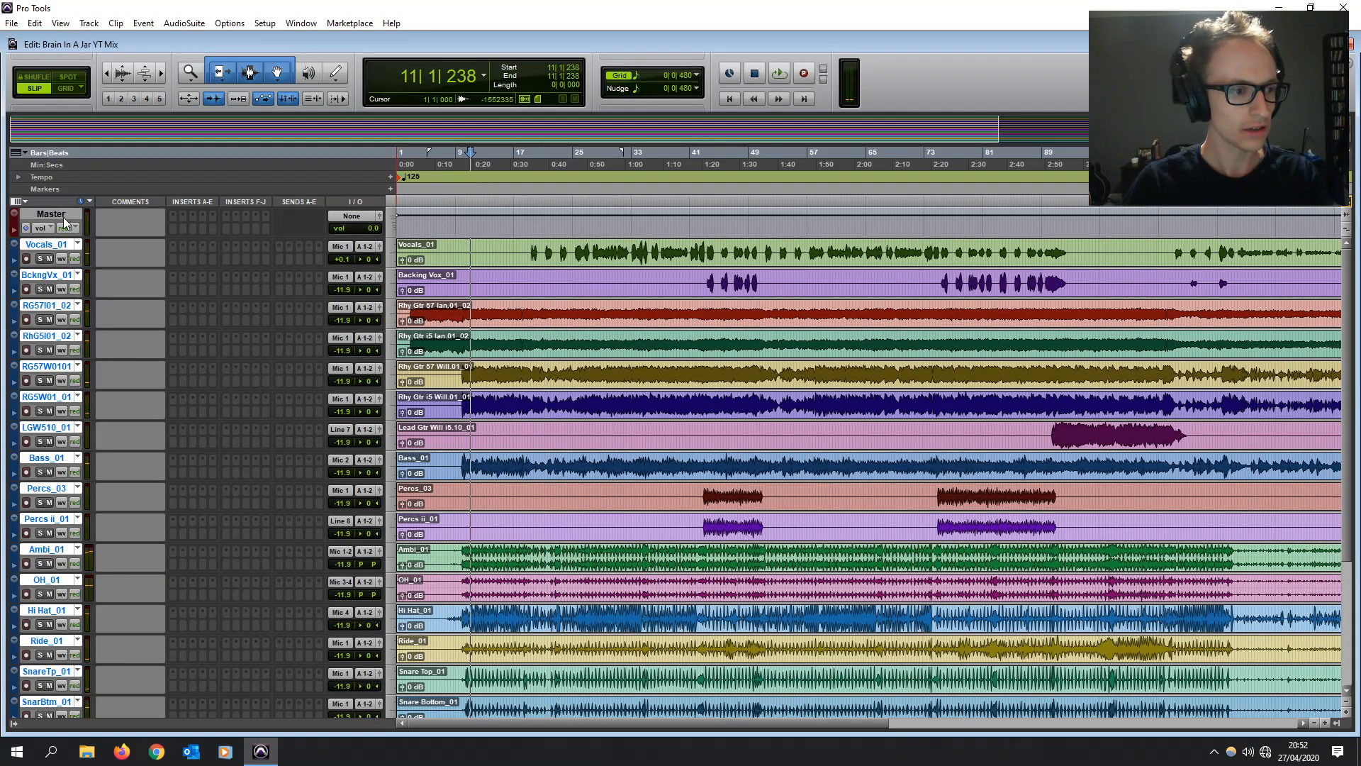
# - Colour the lead and backing vocal tracks blue
pyautogui.click(46, 274)
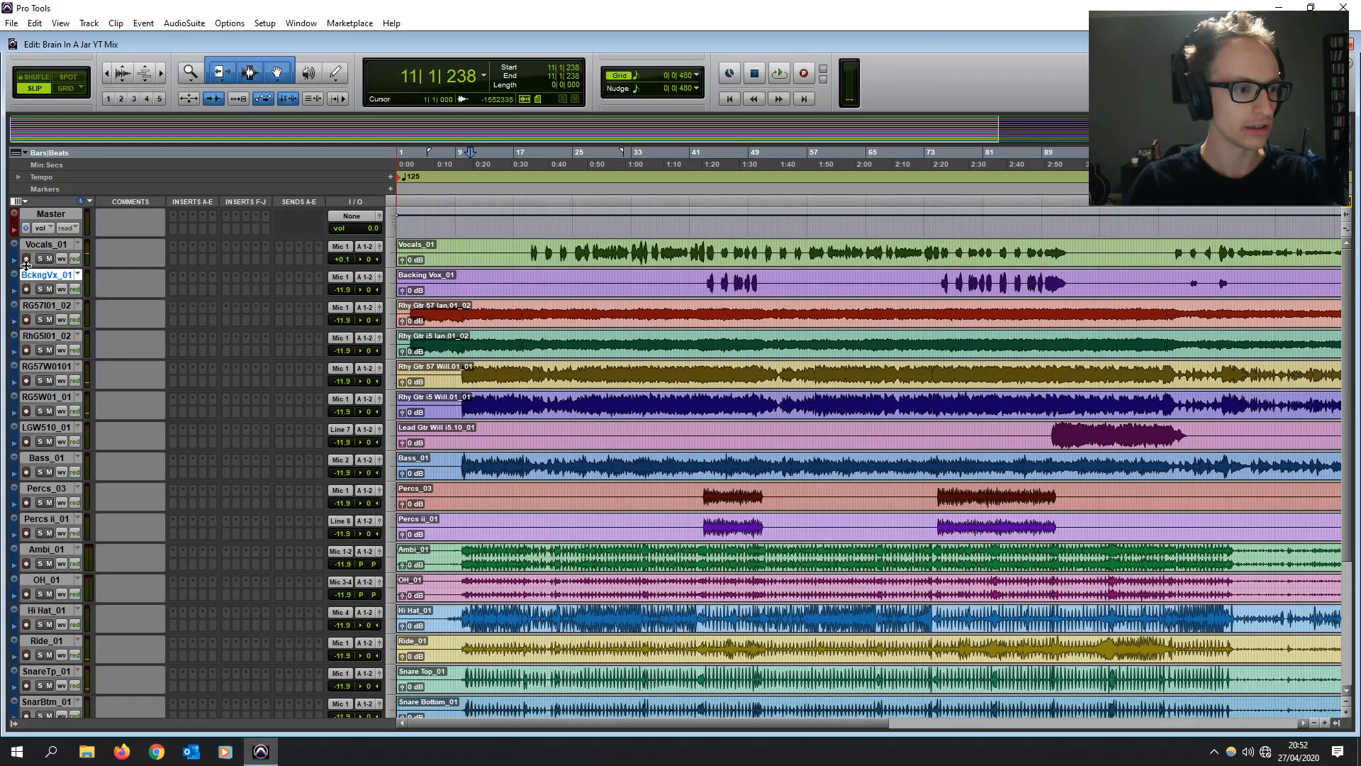
pyautogui.keyDown('shift'); pyautogui.click(38, 244); pyautogui.keyUp('shift')
pyautogui.doubleClick(13, 252)
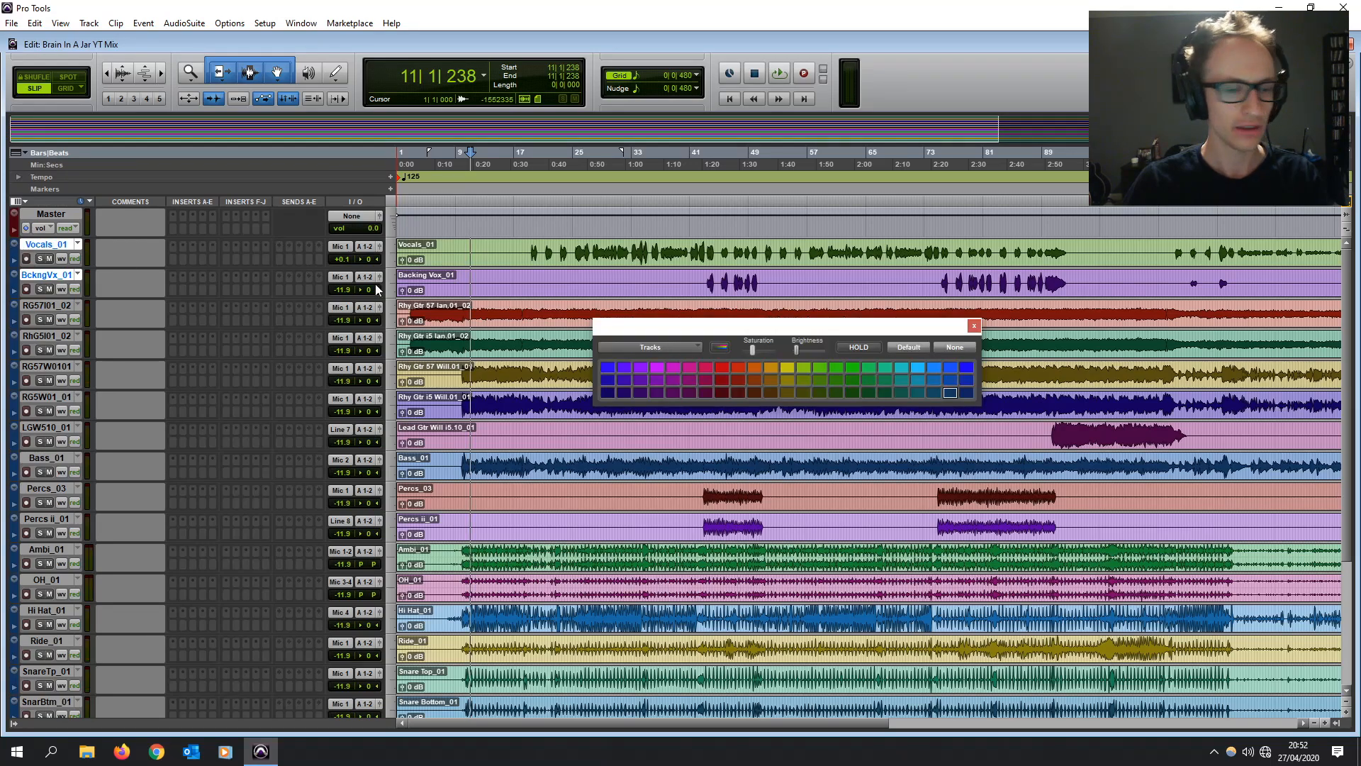
pyautogui.click(950, 366)
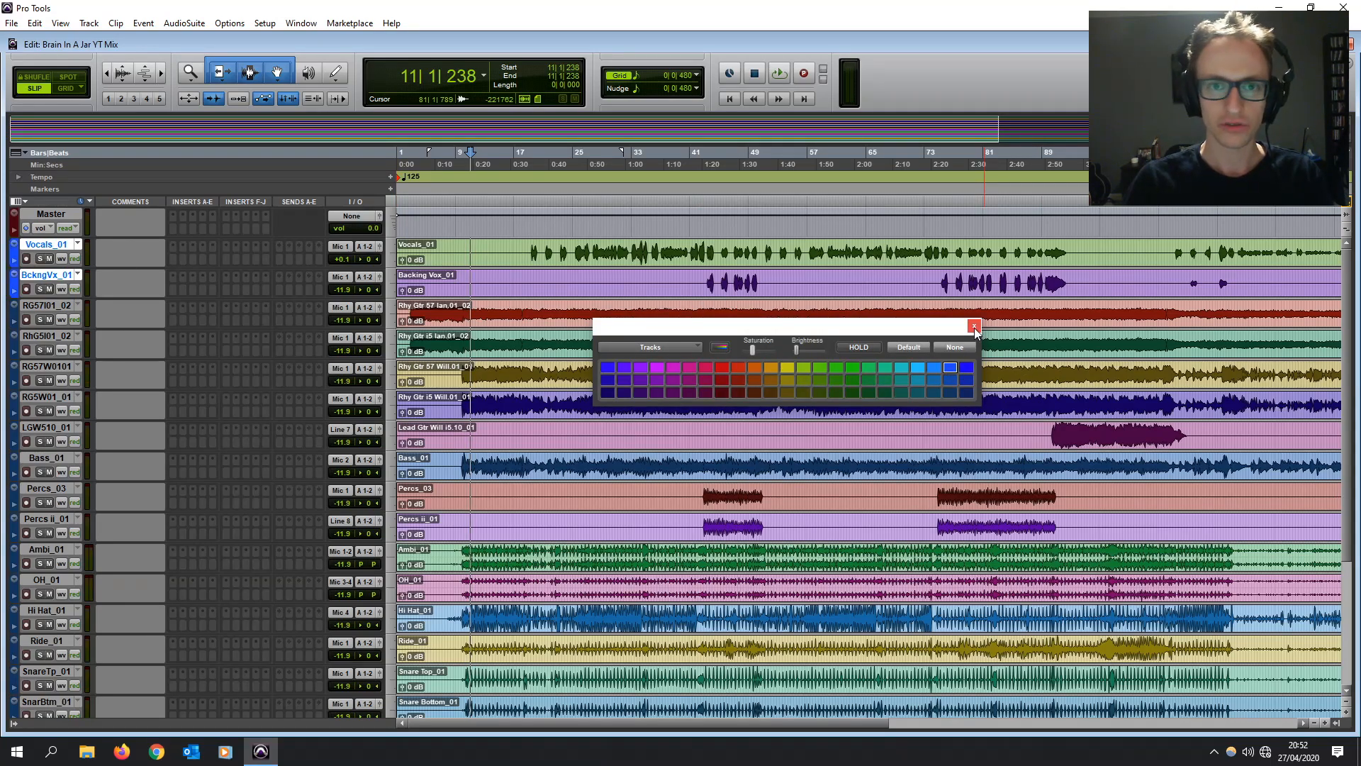
pyautogui.click(974, 327)
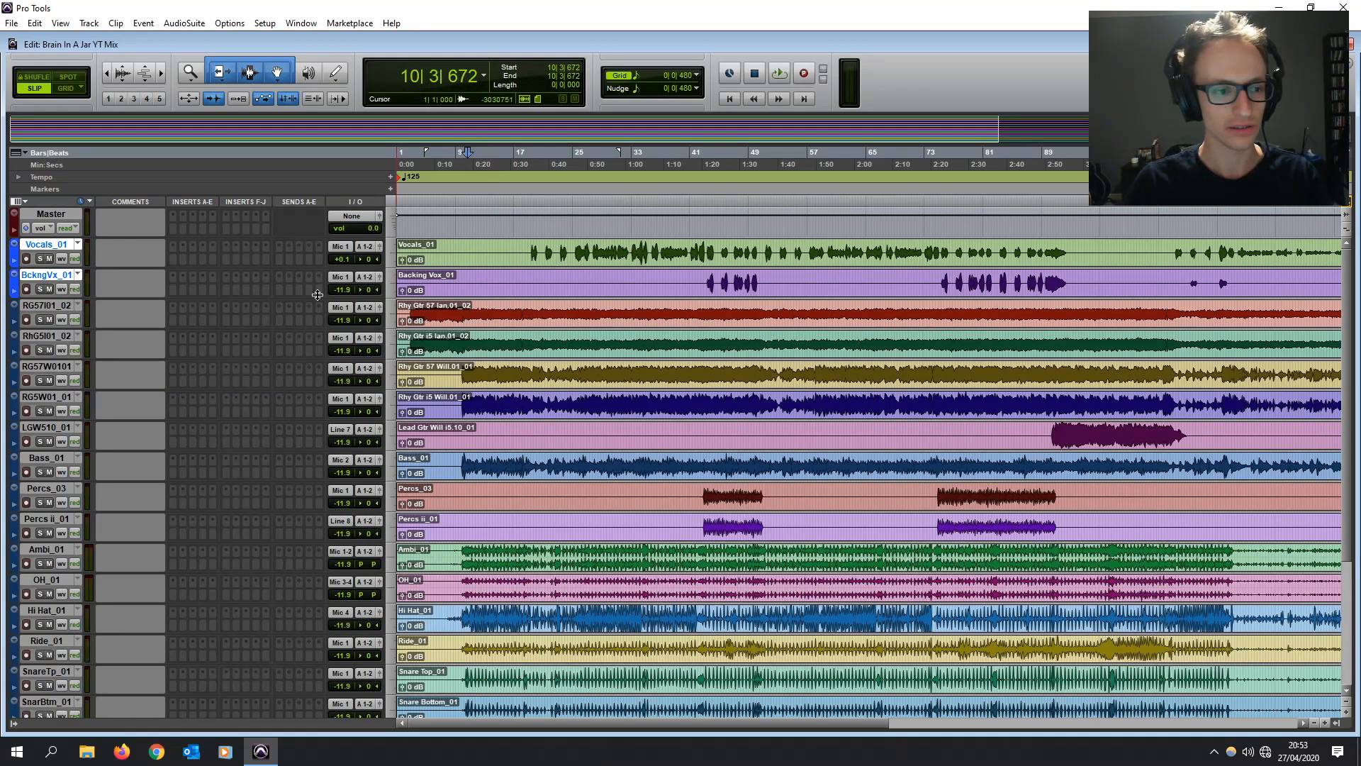
# - Colour the four rhythm guitar tracks and the lead guitar track green
pyautogui.click(46, 305)
pyautogui.keyDown('shift'); pyautogui.click(54, 431); pyautogui.keyUp('shift')
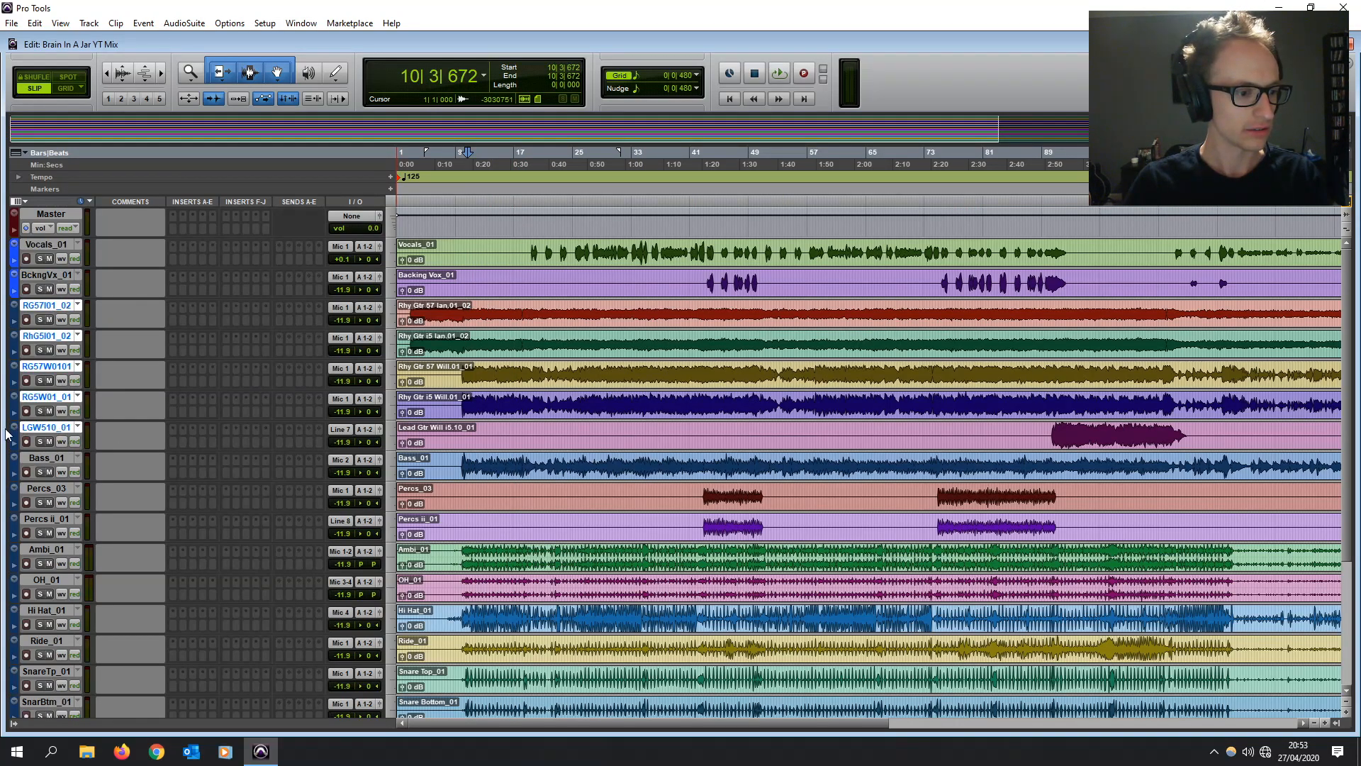
pyautogui.doubleClick(13, 436)
pyautogui.click(836, 367)
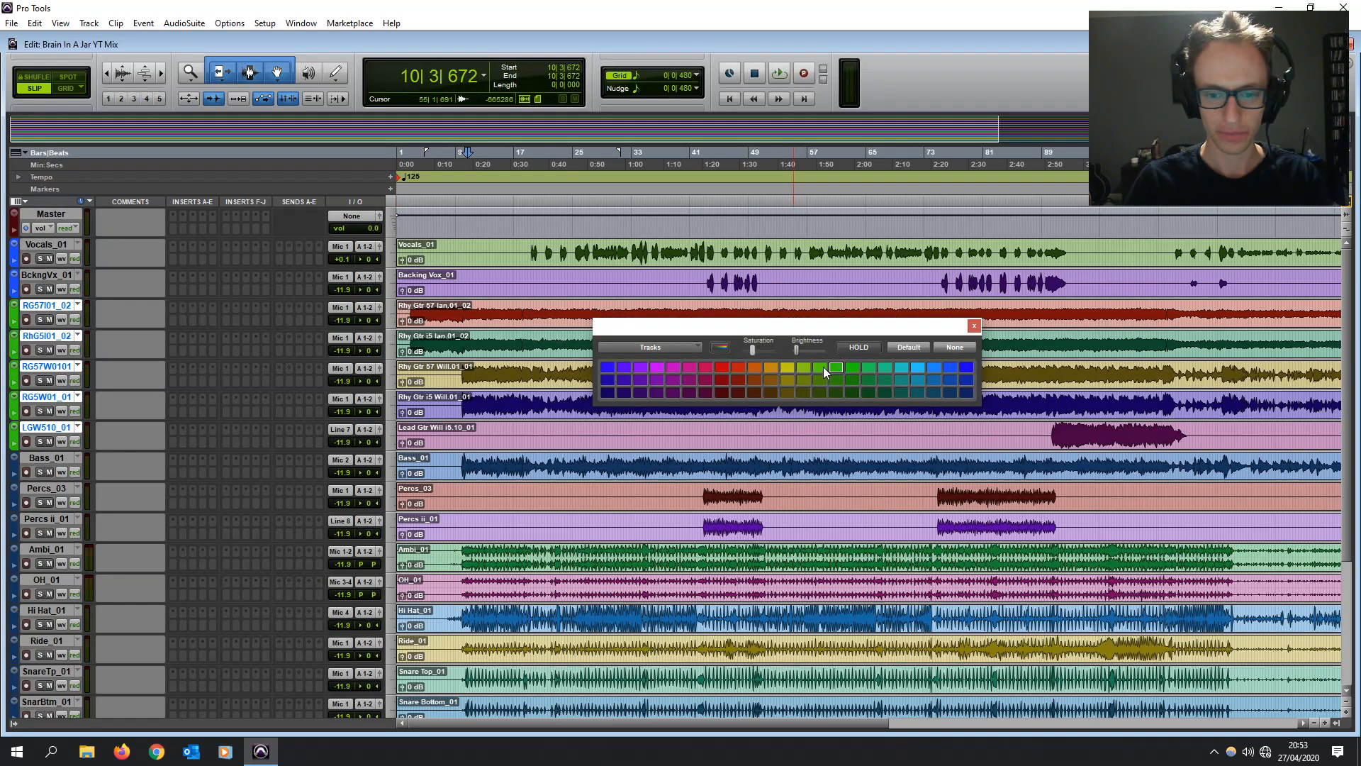
pyautogui.click(973, 326)
# - Colour the bass track red
pyautogui.click(44, 459)
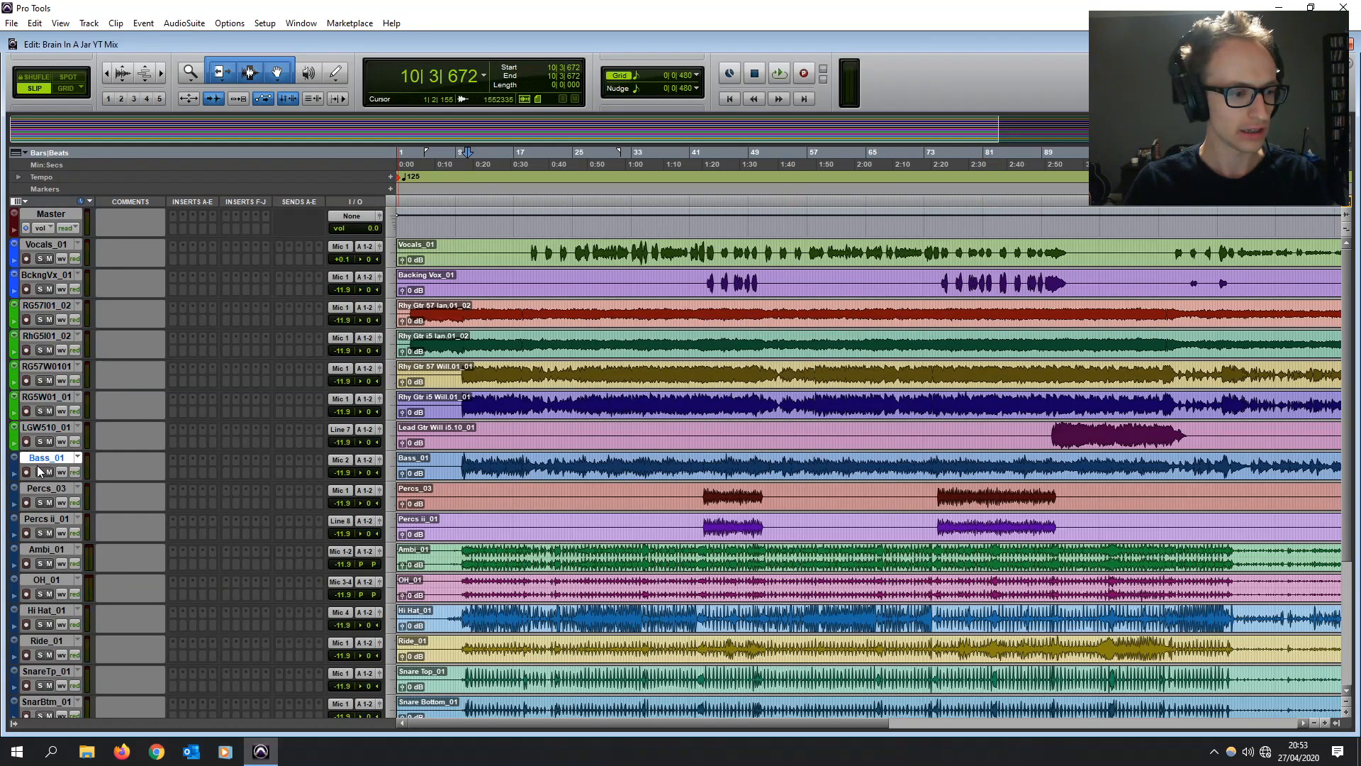
pyautogui.doubleClick(14, 470)
pyautogui.click(728, 370)
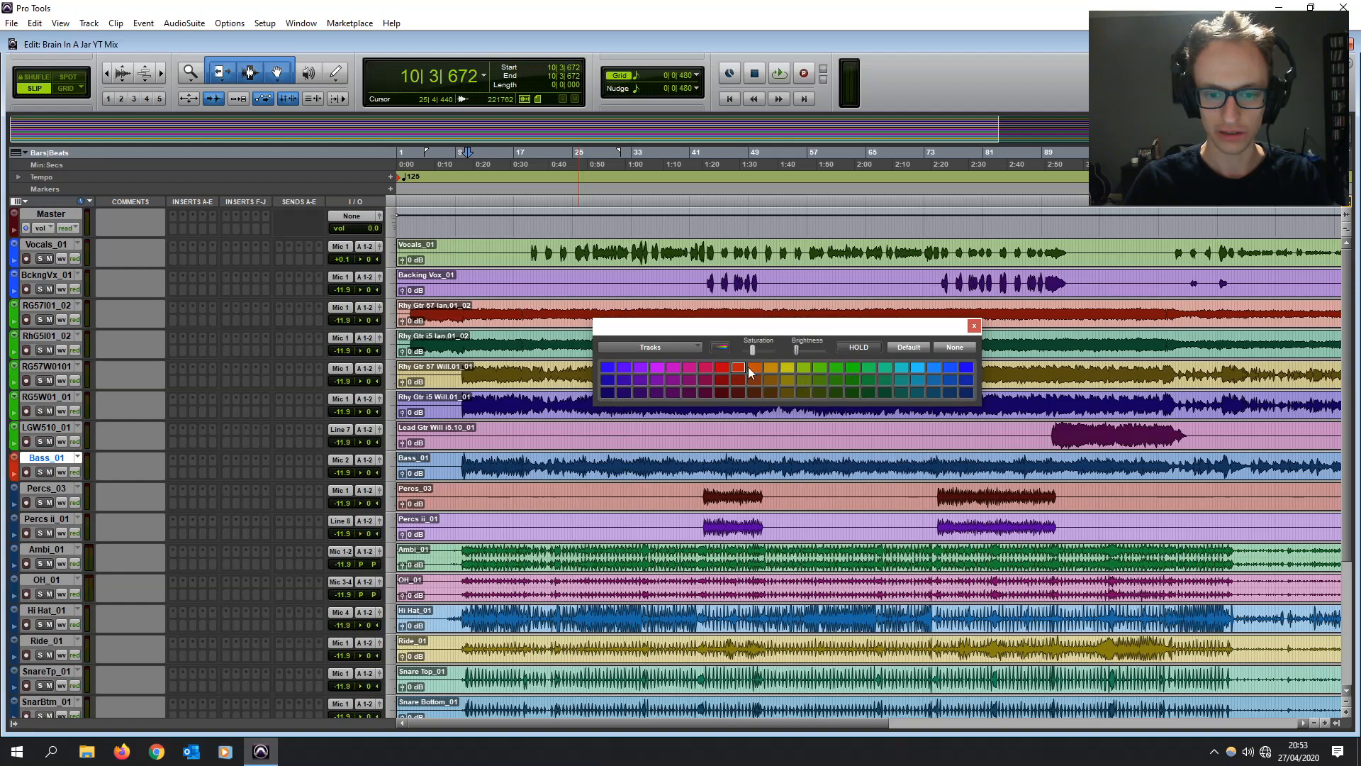
pyautogui.click(974, 326)
# - Colour the two percussion tracks, Percs_03 and Percs ii_01, magenta
pyautogui.scroll(-3, 119, 414)
pyautogui.click(46, 397)
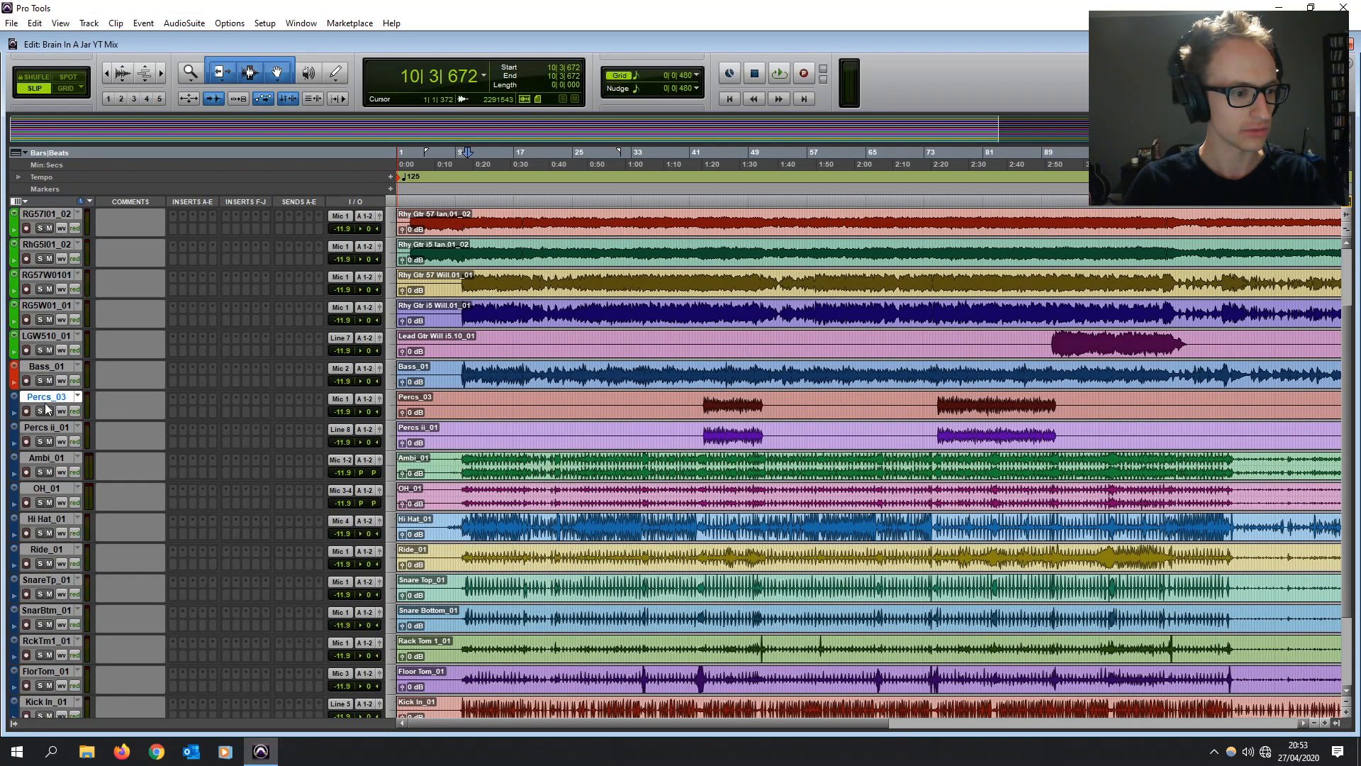
pyautogui.keyDown('shift'); pyautogui.click(46, 428); pyautogui.keyUp('shift')
pyautogui.doubleClick(14, 438)
pyautogui.click(673, 367)
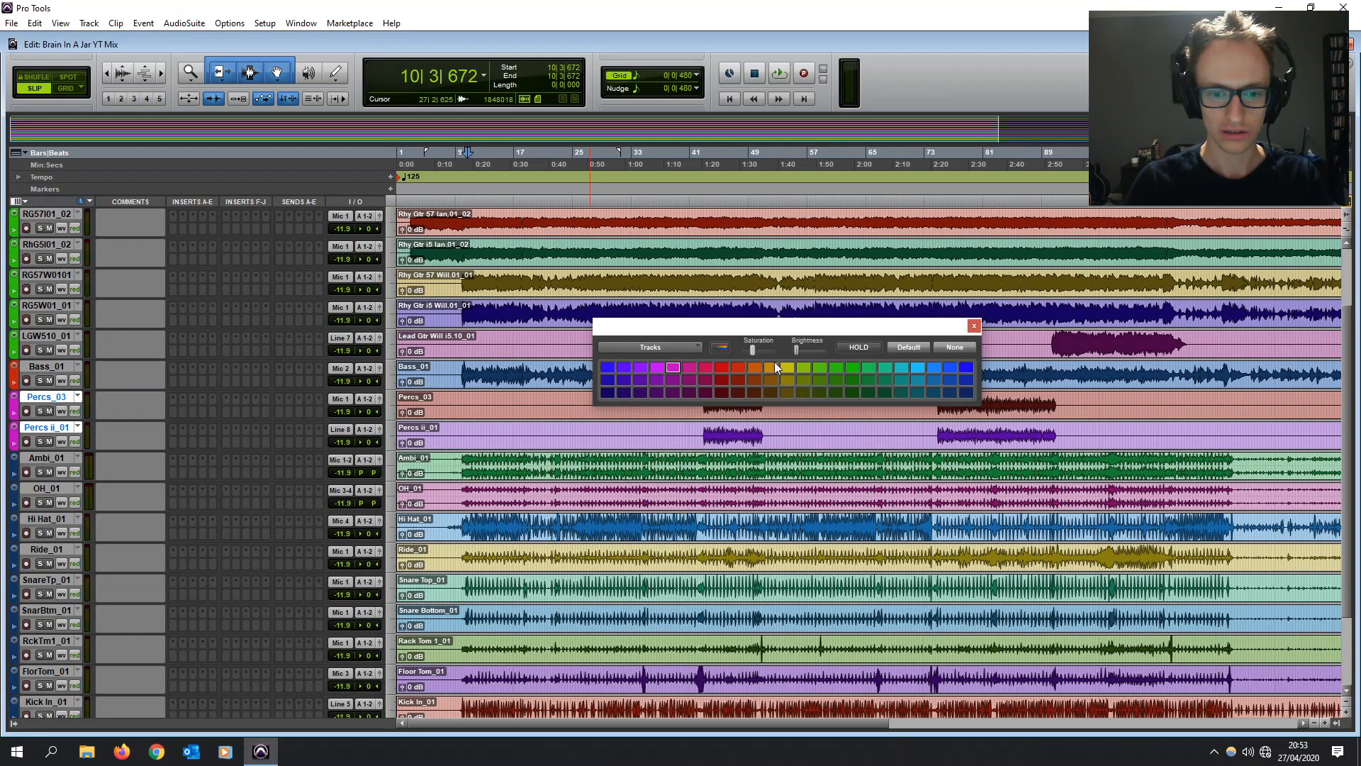
pyautogui.click(974, 325)
# - Colour all the drum tracks from Ambi_01 to Kick Out_01 violet
pyautogui.scroll(-2, 128, 473)
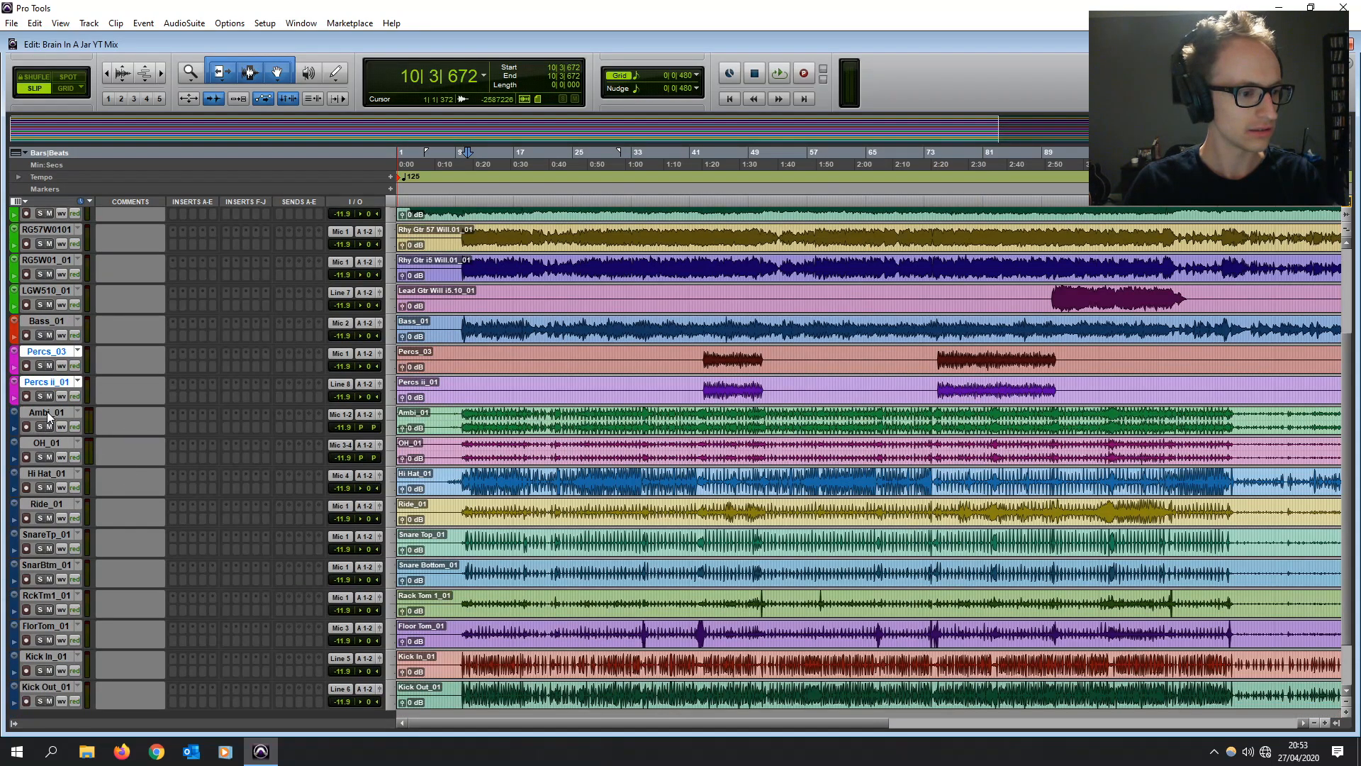
pyautogui.click(46, 411)
pyautogui.keyDown('shift'); pyautogui.click(48, 687); pyautogui.keyUp('shift')
pyautogui.doubleClick(10, 667)
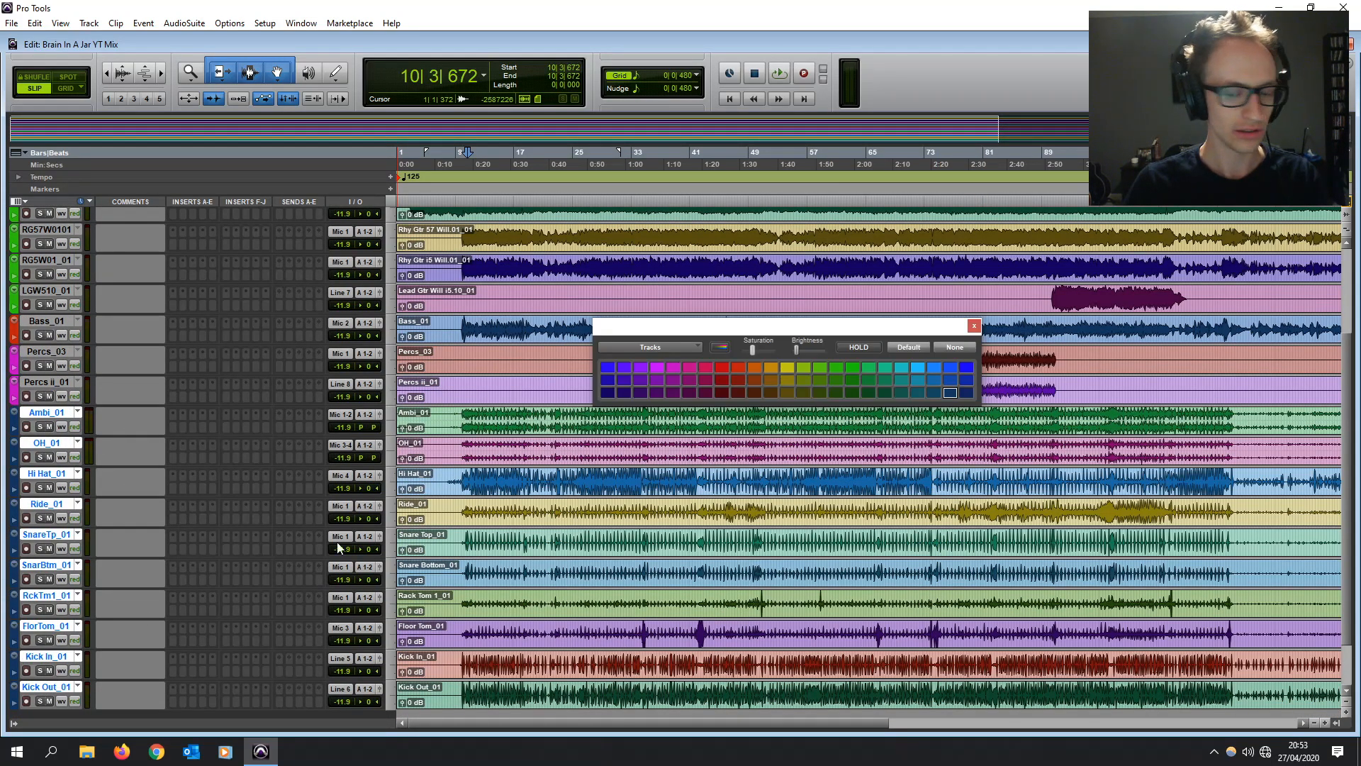
pyautogui.click(628, 370)
pyautogui.click(976, 327)
pyautogui.click(559, 420)
pyautogui.scroll(5, 573, 481)
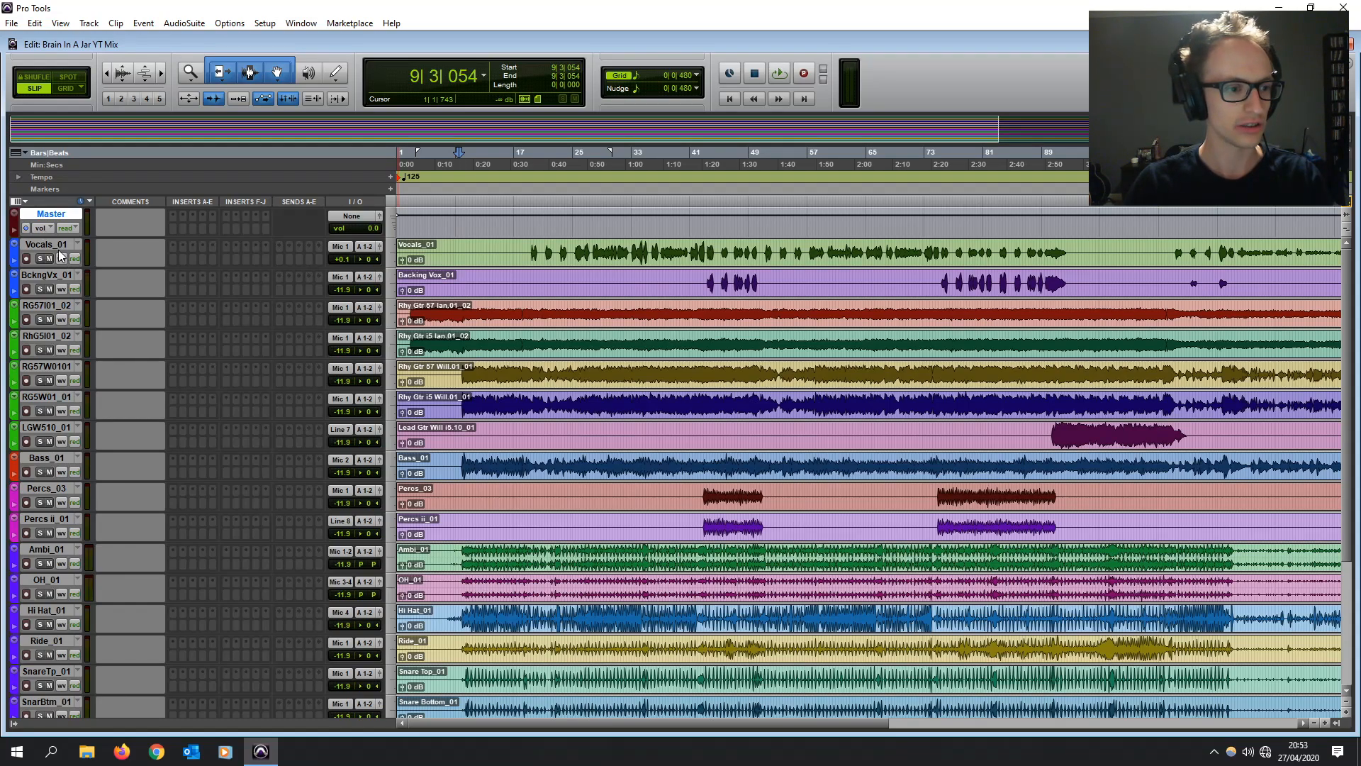
pyautogui.hotkey('ctrl', 'shift', 'n')
pyautogui.click(677, 256)
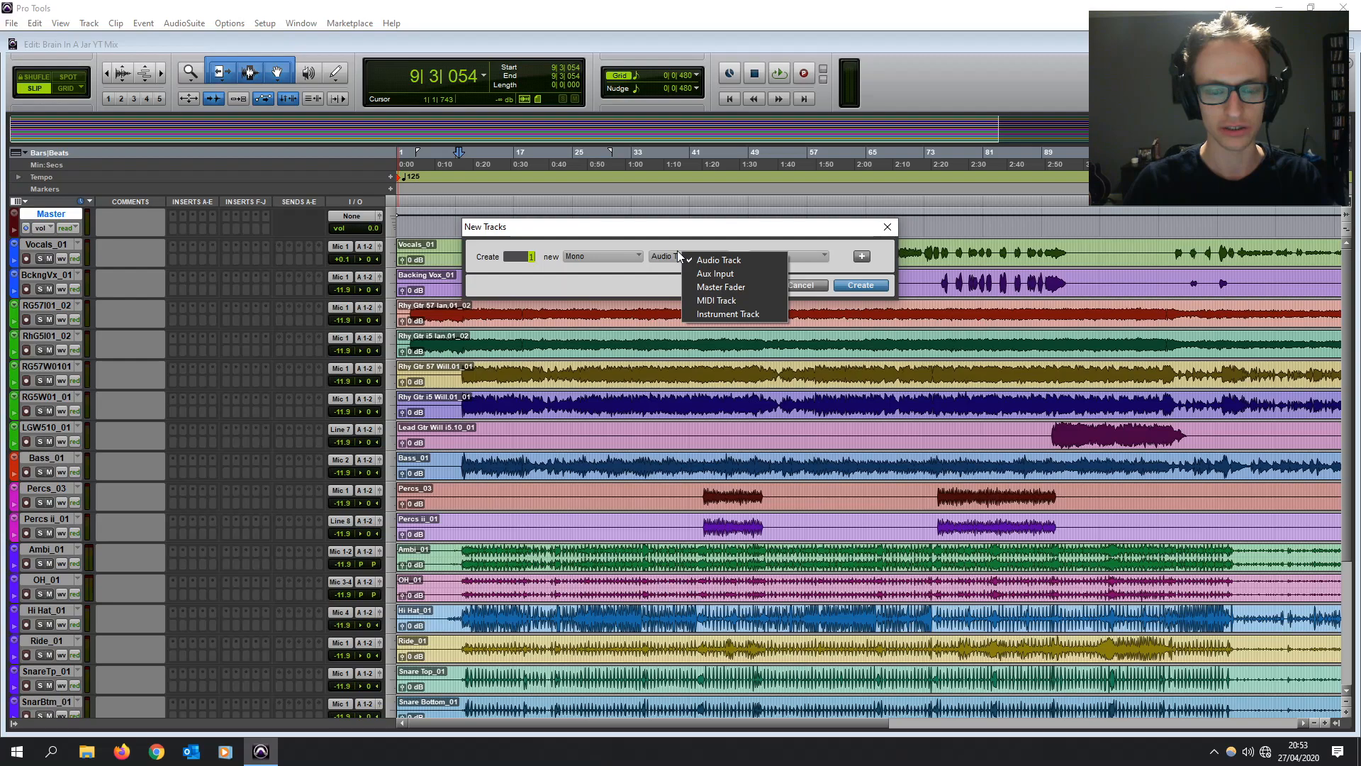
pyautogui.click(674, 233)
pyautogui.click(797, 285)
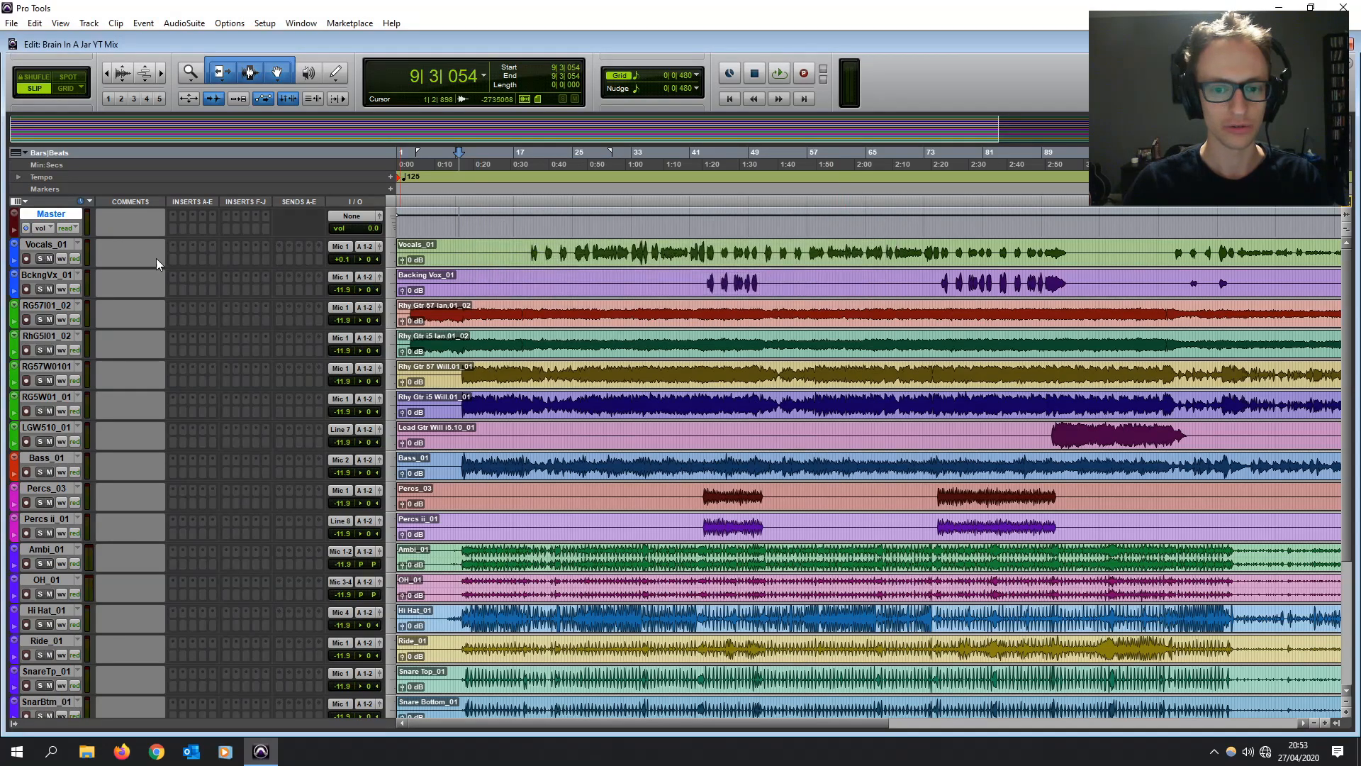
# - Review the colour-coded instrument sections from vocals through guitars, bass and percussion to the drums to plan the aux tracks
pyautogui.click(39, 246)
pyautogui.click(50, 309)
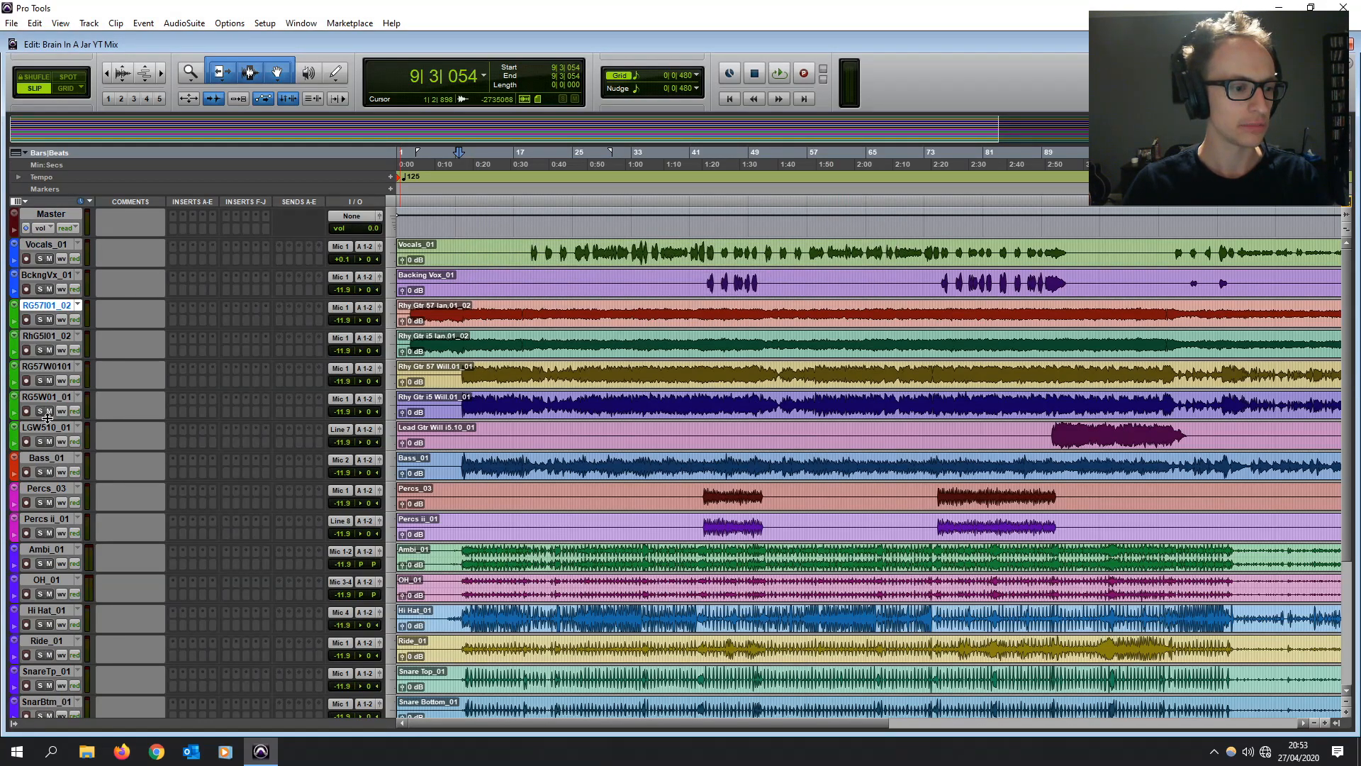
pyautogui.click(43, 457)
pyautogui.click(43, 489)
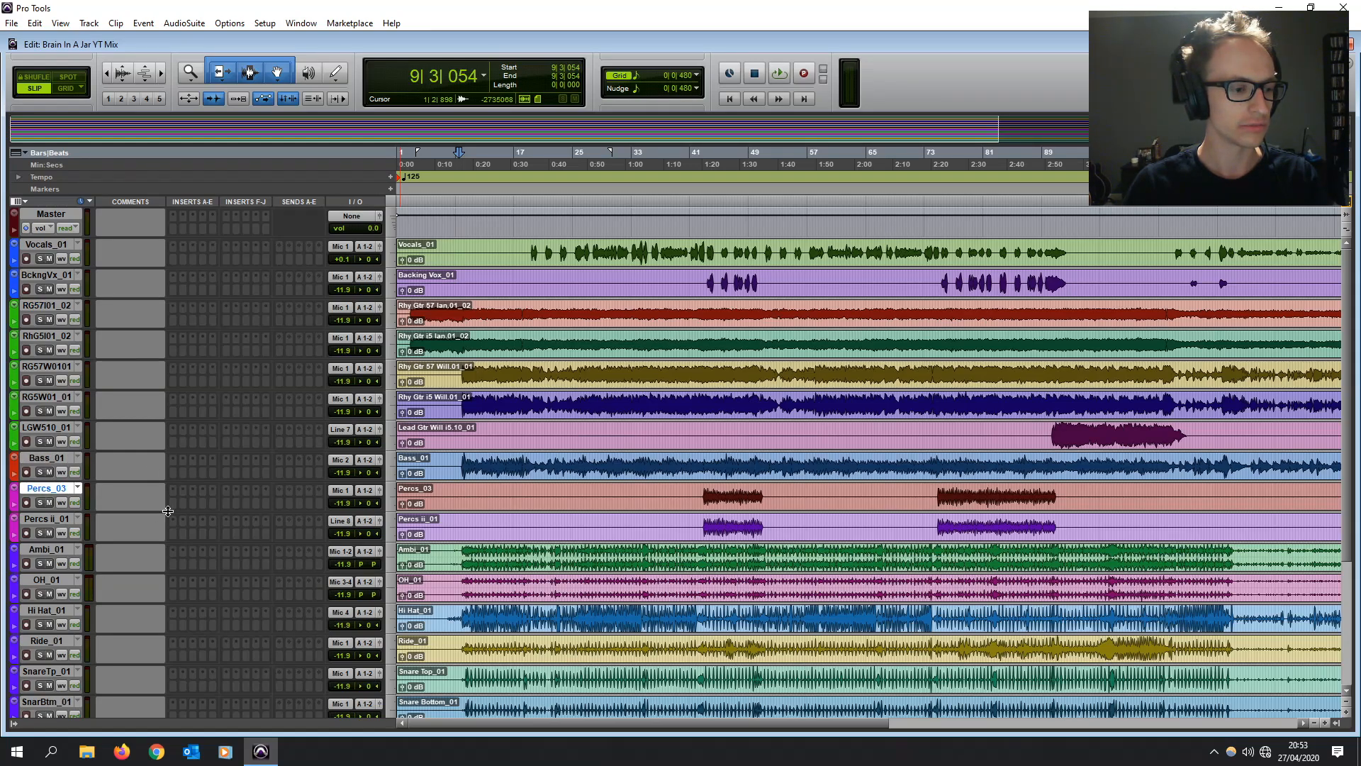
pyautogui.scroll(-3, 81, 505)
pyautogui.scroll(-3, 79, 499)
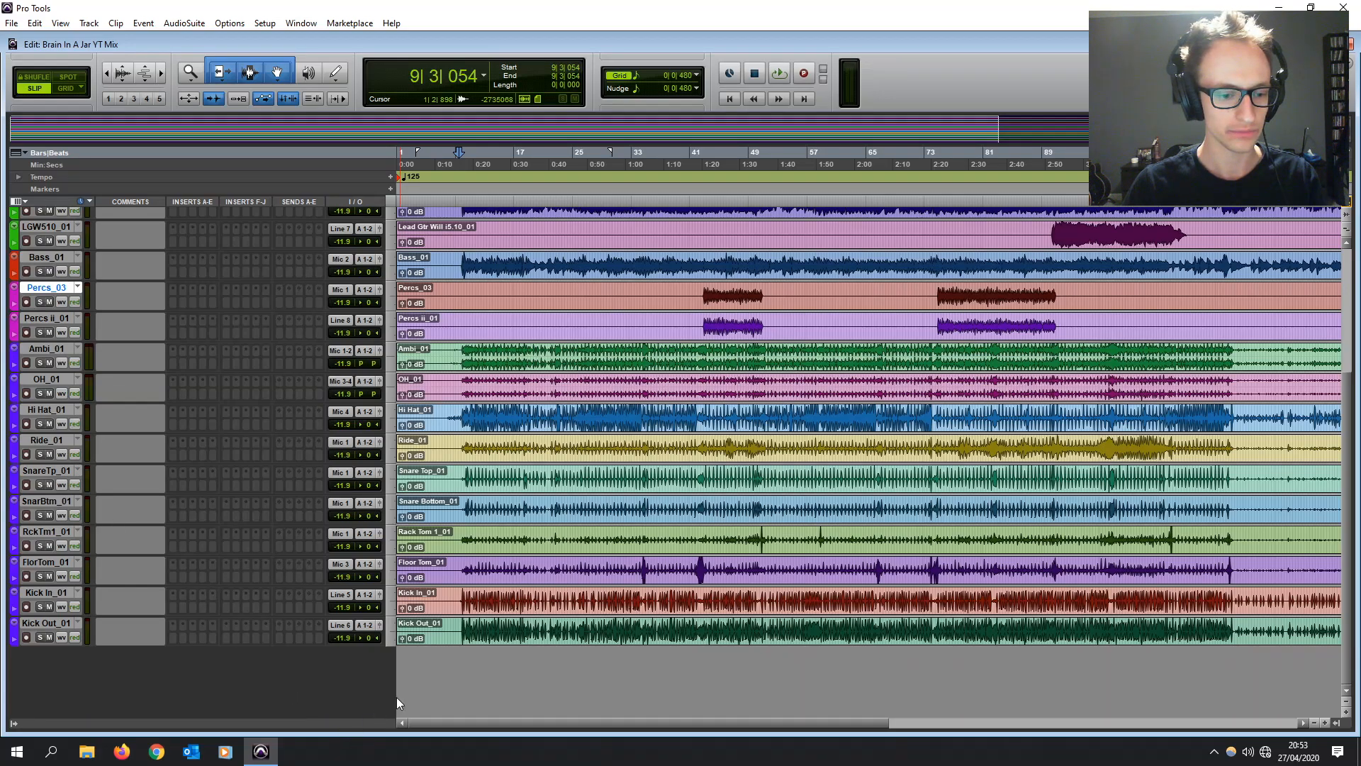
pyautogui.scroll(5, 468, 595)
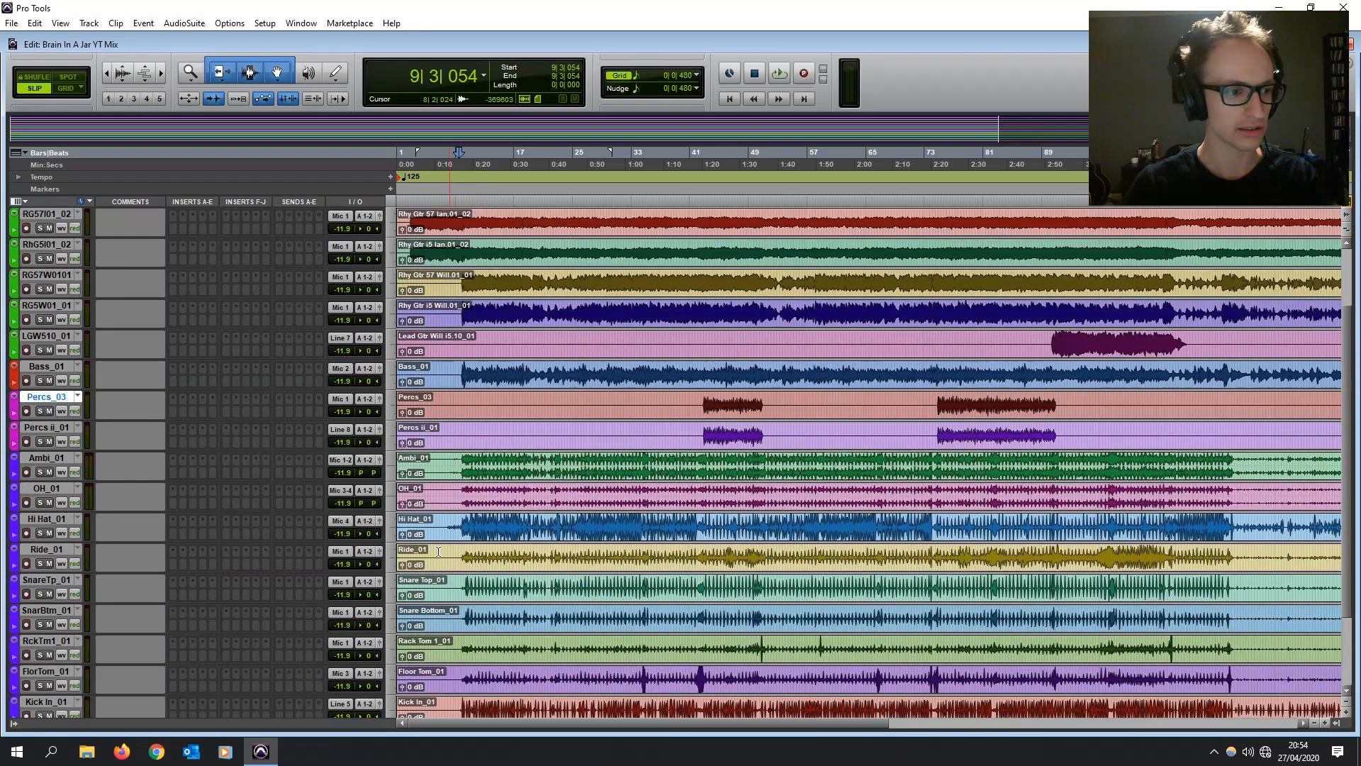
# - Create six new stereo Aux Input tracks directly after the Vocals_01 track
pyautogui.click(54, 245)
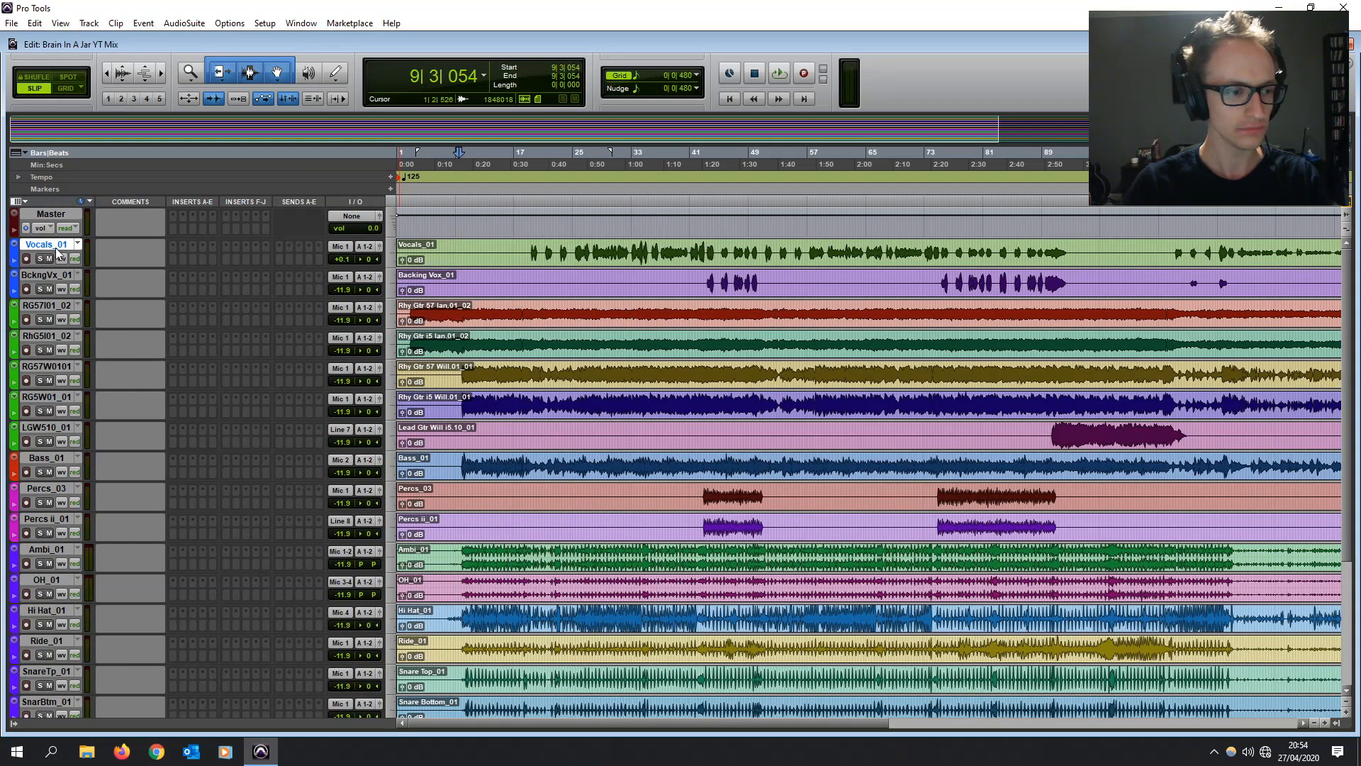
pyautogui.hotkey('ctrl', 'shift', 'n')
pyautogui.write('6')
pyautogui.click(618, 257)
pyautogui.click(638, 273)
pyautogui.click(684, 257)
pyautogui.click(734, 274)
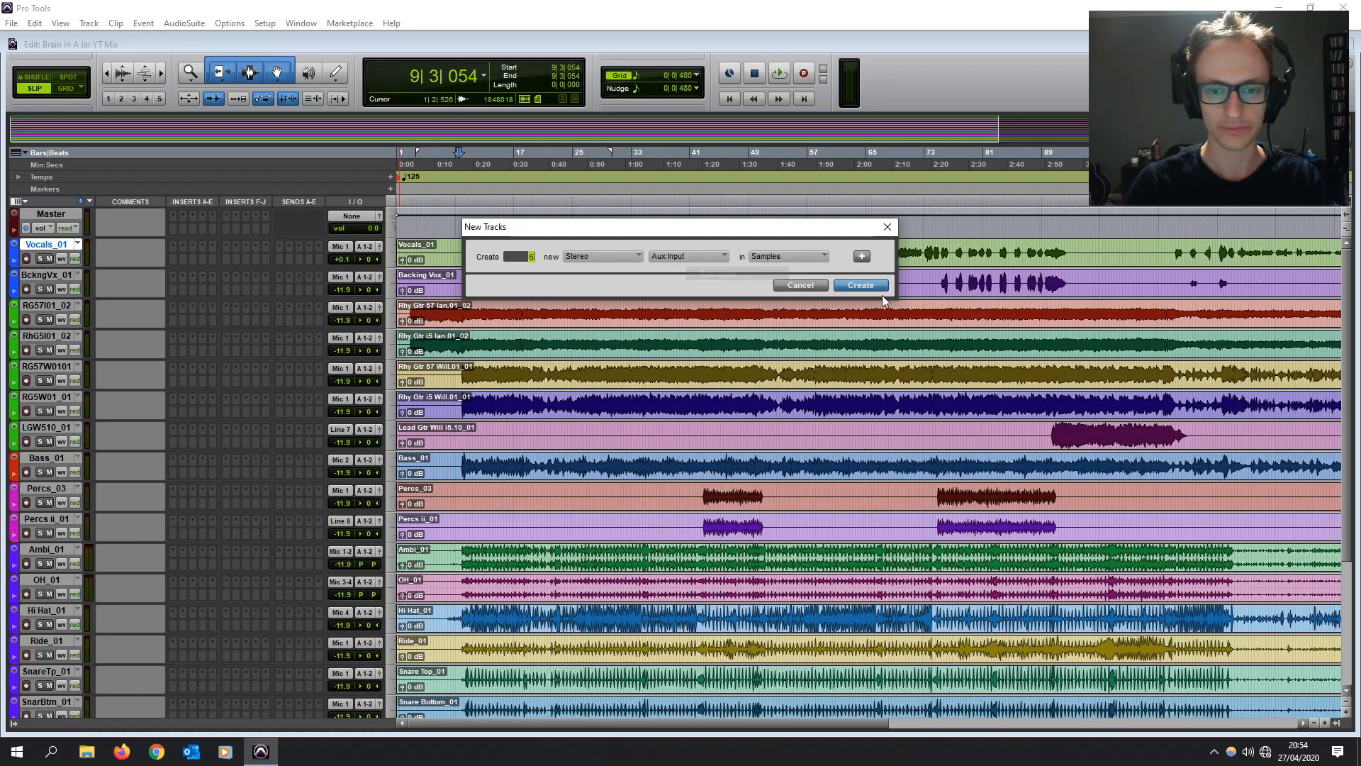
pyautogui.click(871, 287)
# - Set the track colour of Aux 1 through Aux 6 to None
pyautogui.moveTo(48, 243); pyautogui.dragTo(44, 290)
pyautogui.keyDown('shift'); pyautogui.click(33, 429); pyautogui.keyUp('shift')
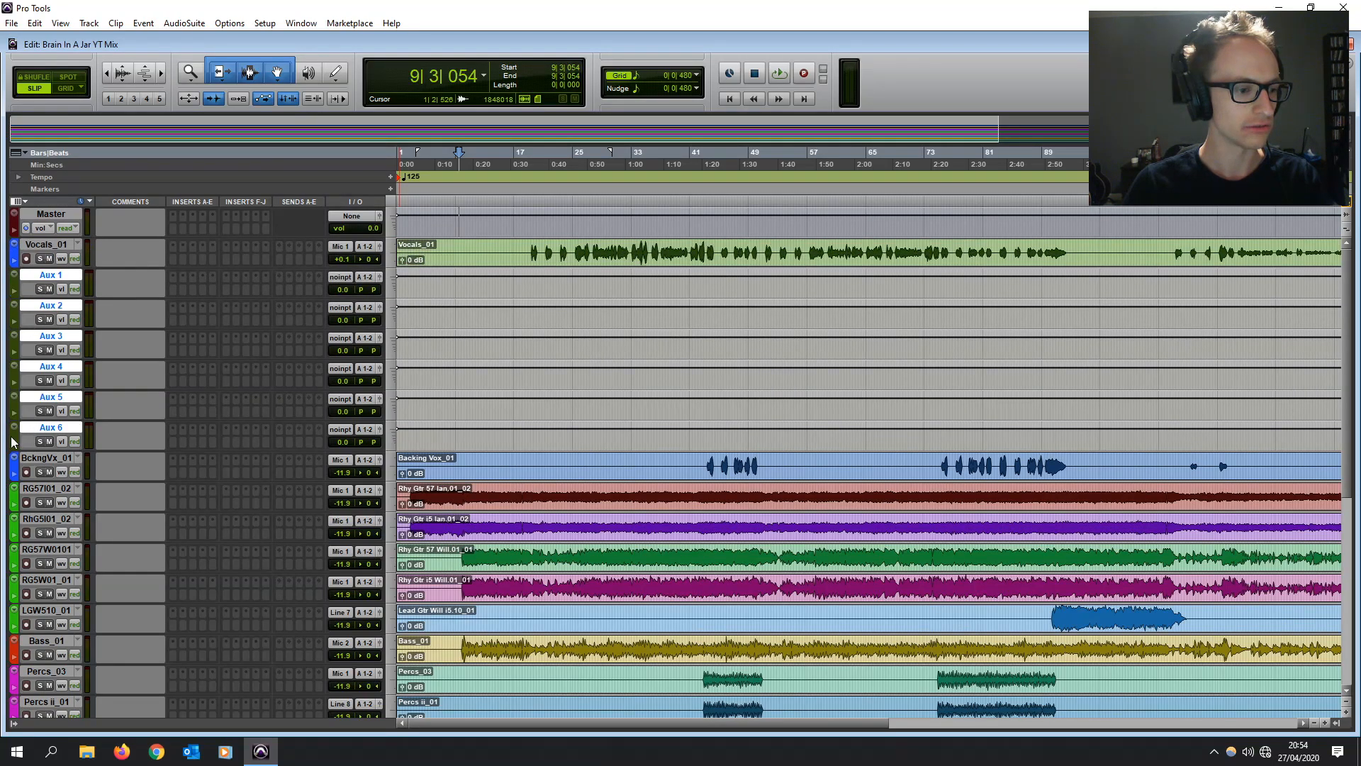
pyautogui.doubleClick(15, 439)
pyautogui.click(954, 347)
pyautogui.click(974, 327)
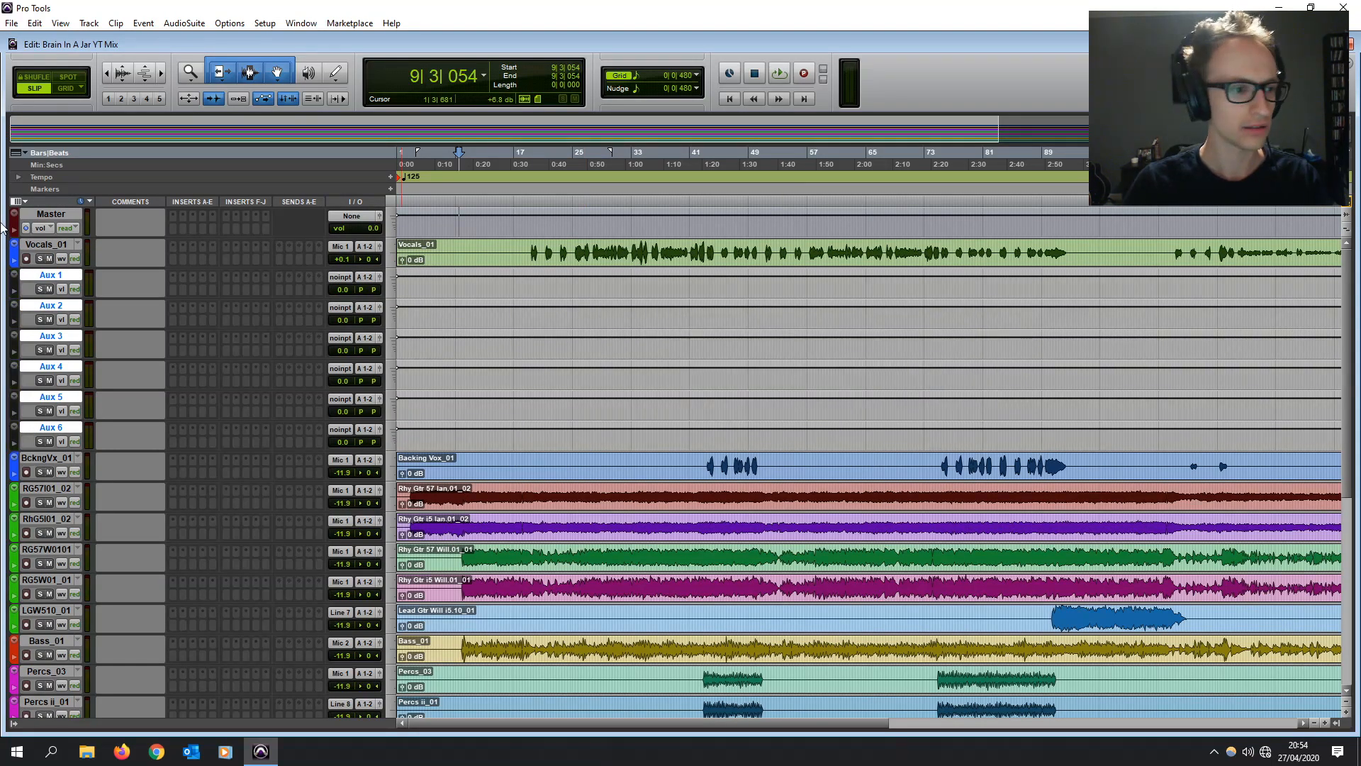
# - Place Aux 1 above the vocals, Aux 2 above the rhythm guitars, Aux 3 above the percussion and Aux 4 above Ambi_01
pyautogui.moveTo(51, 244); pyautogui.dragTo(71, 468)
pyautogui.moveTo(51, 306); pyautogui.dragTo(95, 658)
pyautogui.moveTo(51, 309); pyautogui.dragTo(85, 557)
pyautogui.scroll(4, 104, 468)
# - Place Aux 5 directly above the snare top track and Aux 6 directly above the Kick In track
pyautogui.click(52, 277)
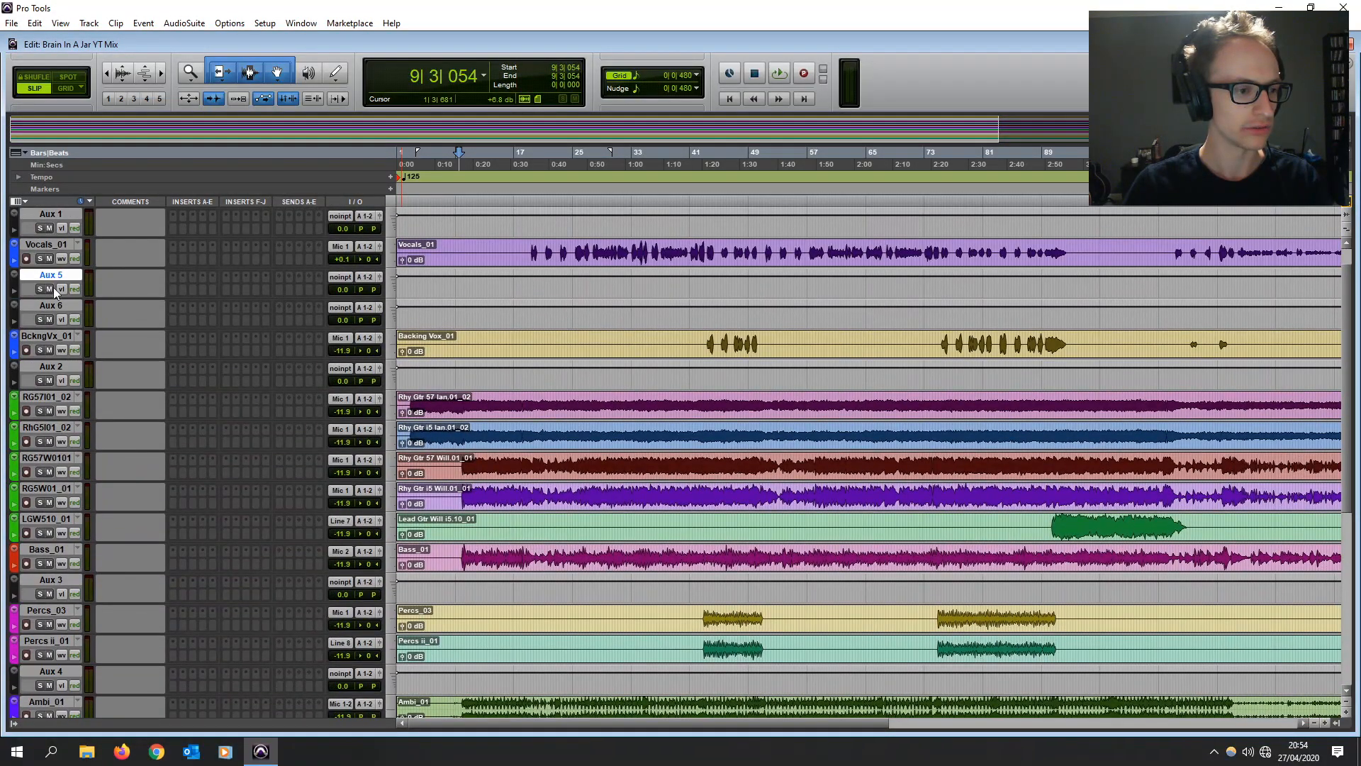
pyautogui.moveTo(52, 309); pyautogui.dragTo(111, 476)
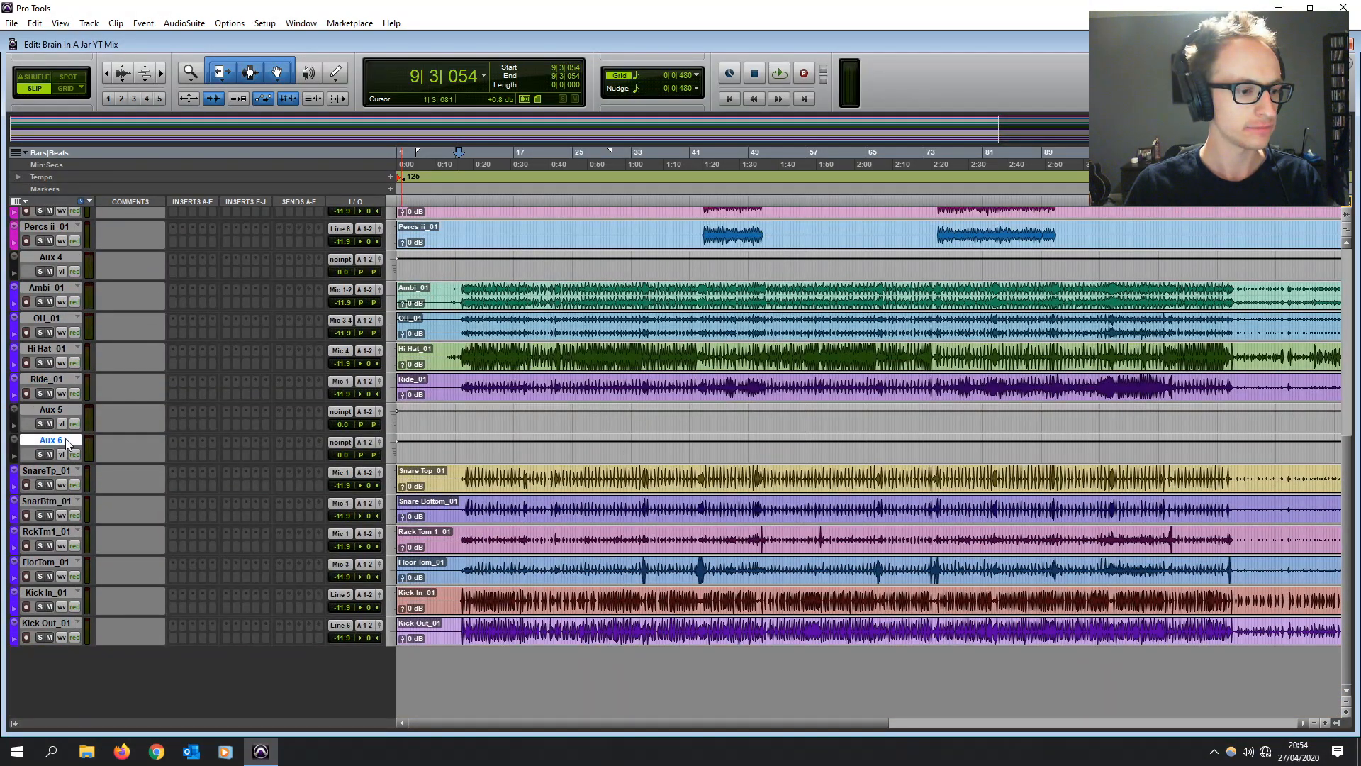
pyautogui.doubleClick(51, 440)
pyautogui.click(704, 359)
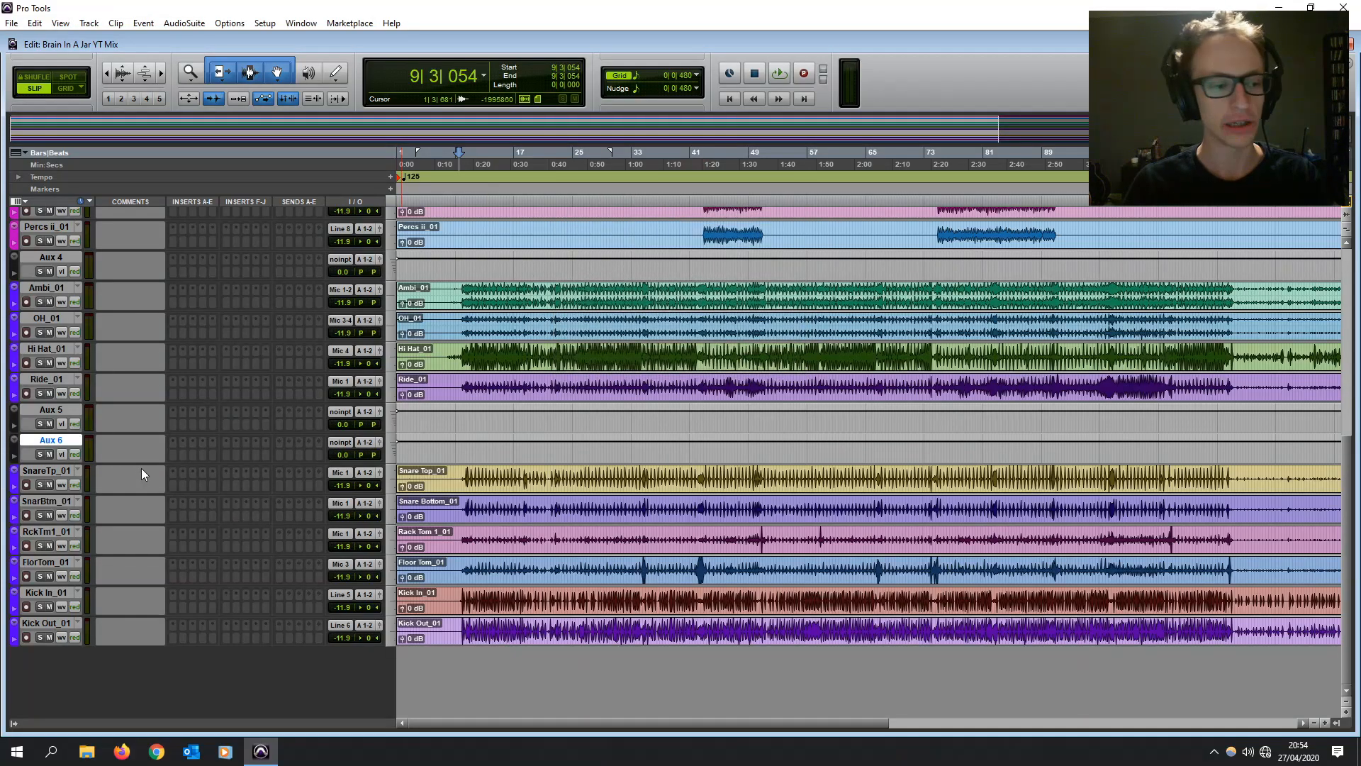
pyautogui.moveTo(54, 441); pyautogui.dragTo(74, 575)
pyautogui.click(477, 423)
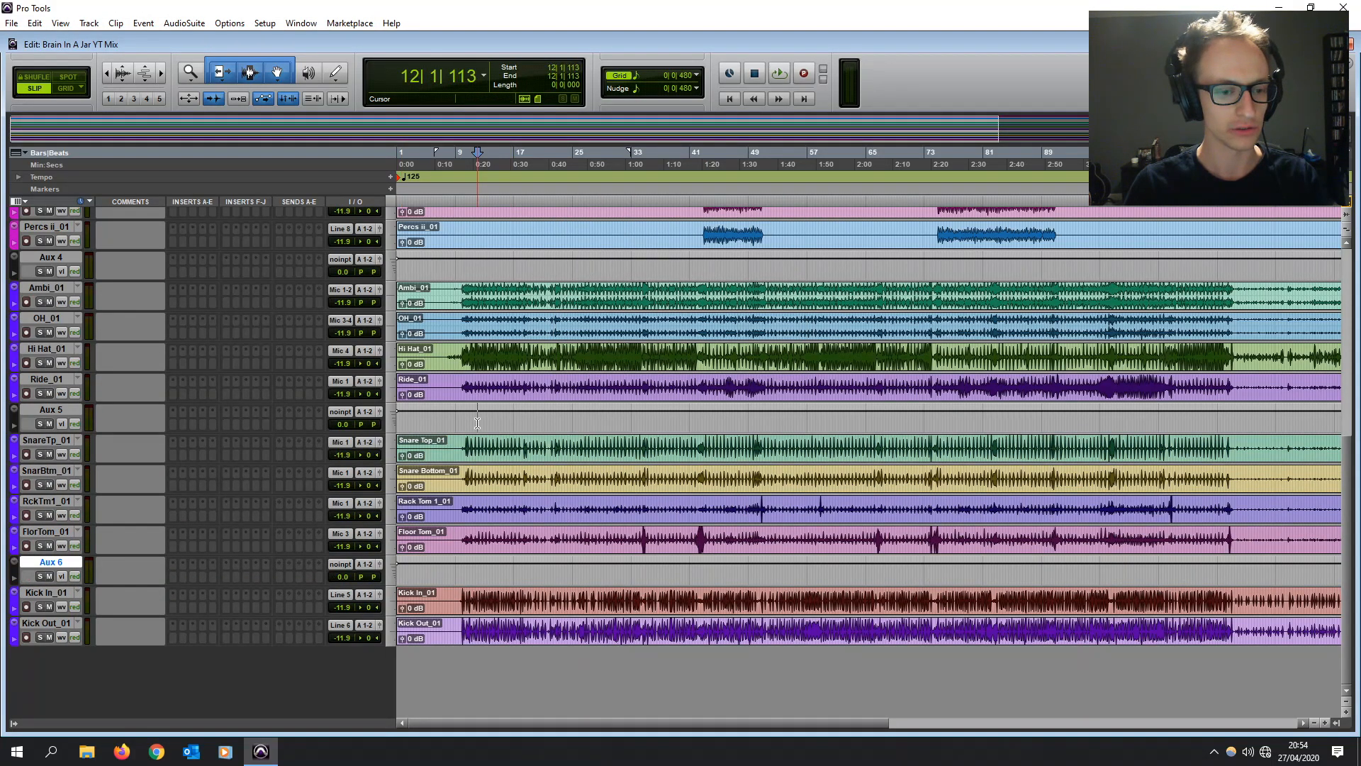
pyautogui.click(475, 359)
pyautogui.click(462, 355)
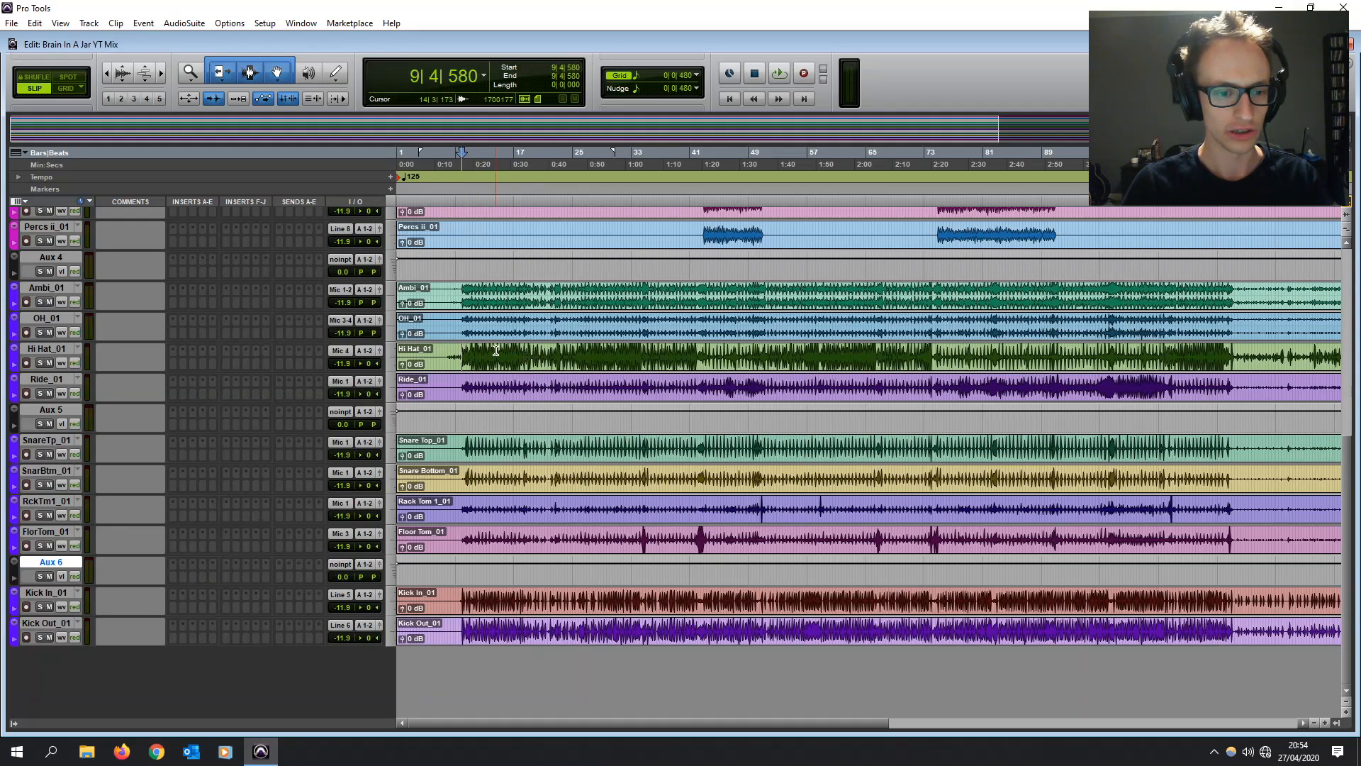
pyautogui.click(486, 312)
pyautogui.moveTo(460, 288); pyautogui.dragTo(791, 296)
pyautogui.click(658, 303)
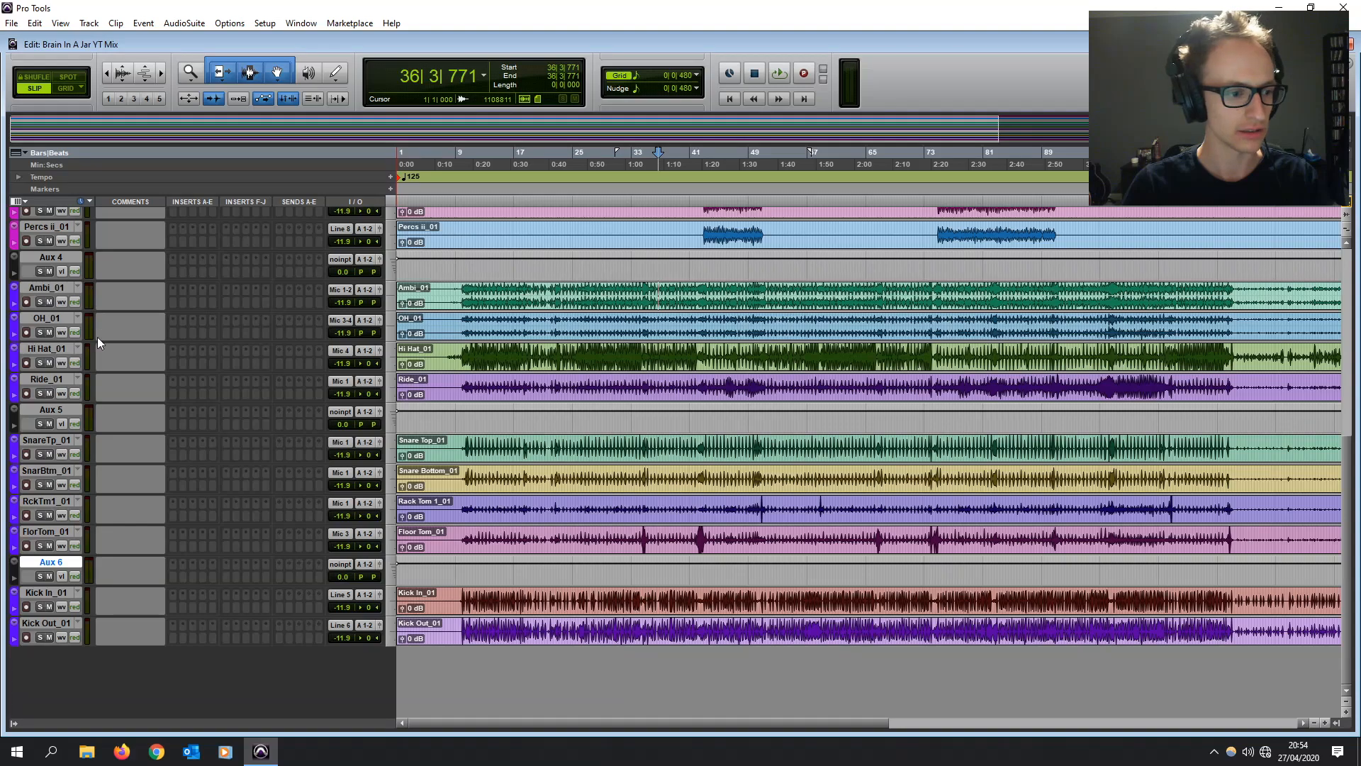
# - Rename the aux track above the kick tracks as KICK and the one above the snare tracks as SNARE
pyautogui.doubleClick(53, 562)
pyautogui.write('Kick')
pyautogui.hotkey('ctrl', 'a')
pyautogui.write('KICK')
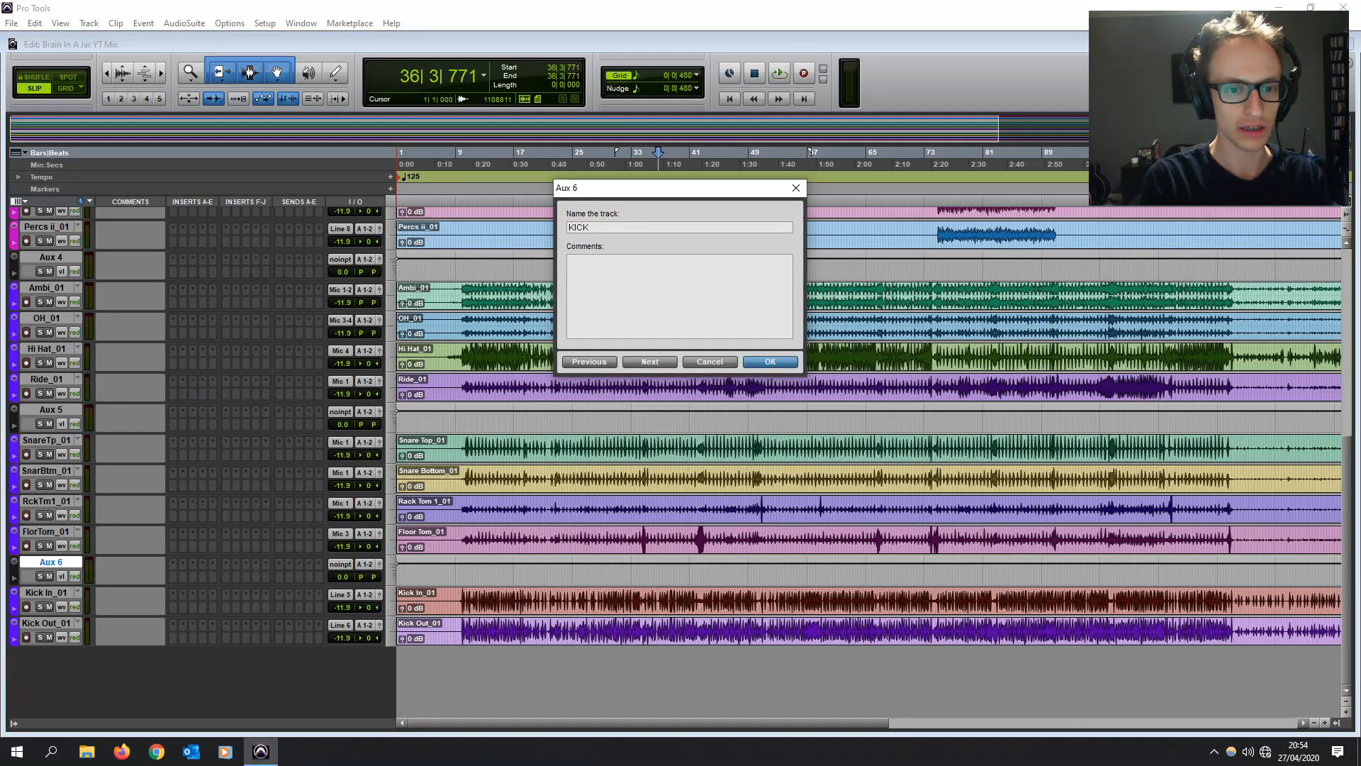
pyautogui.press('Return')
pyautogui.doubleClick(51, 409)
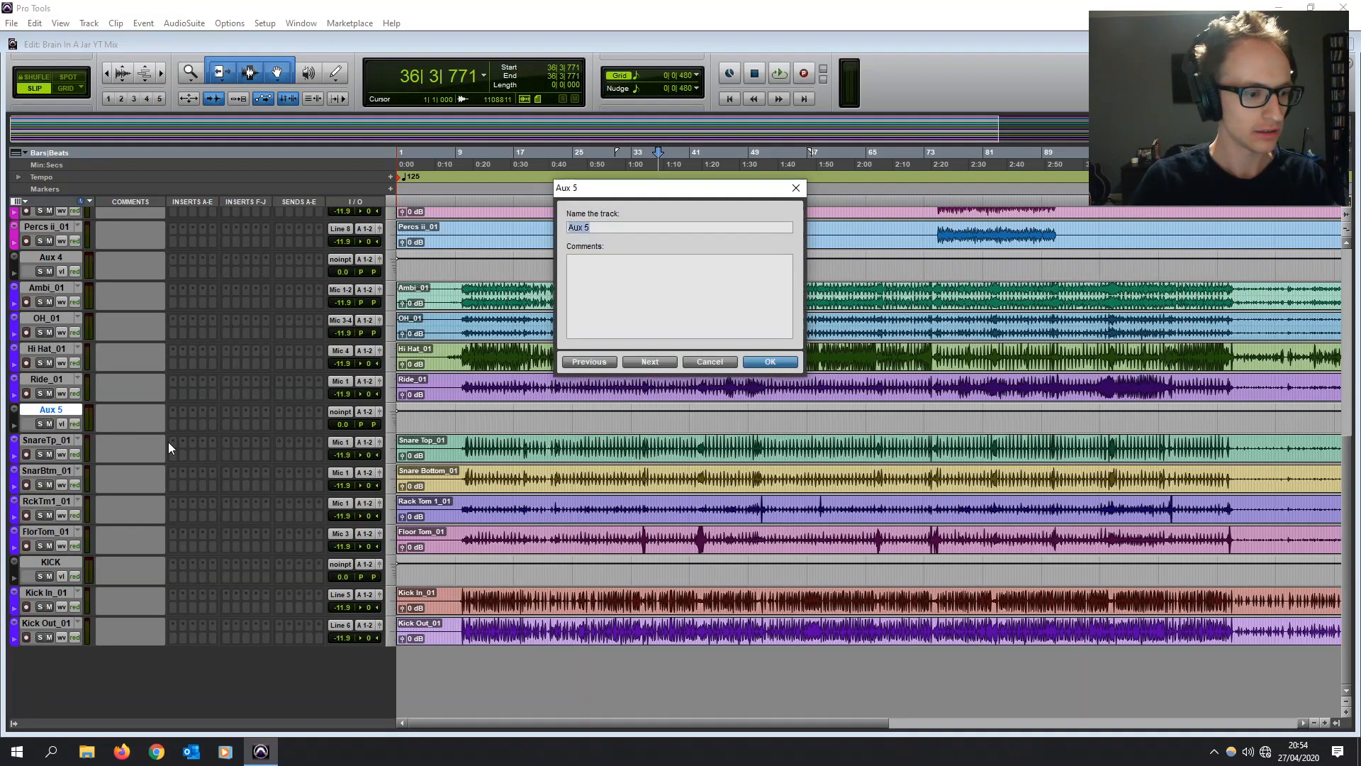
pyautogui.write('SNARE')
pyautogui.press('Return')
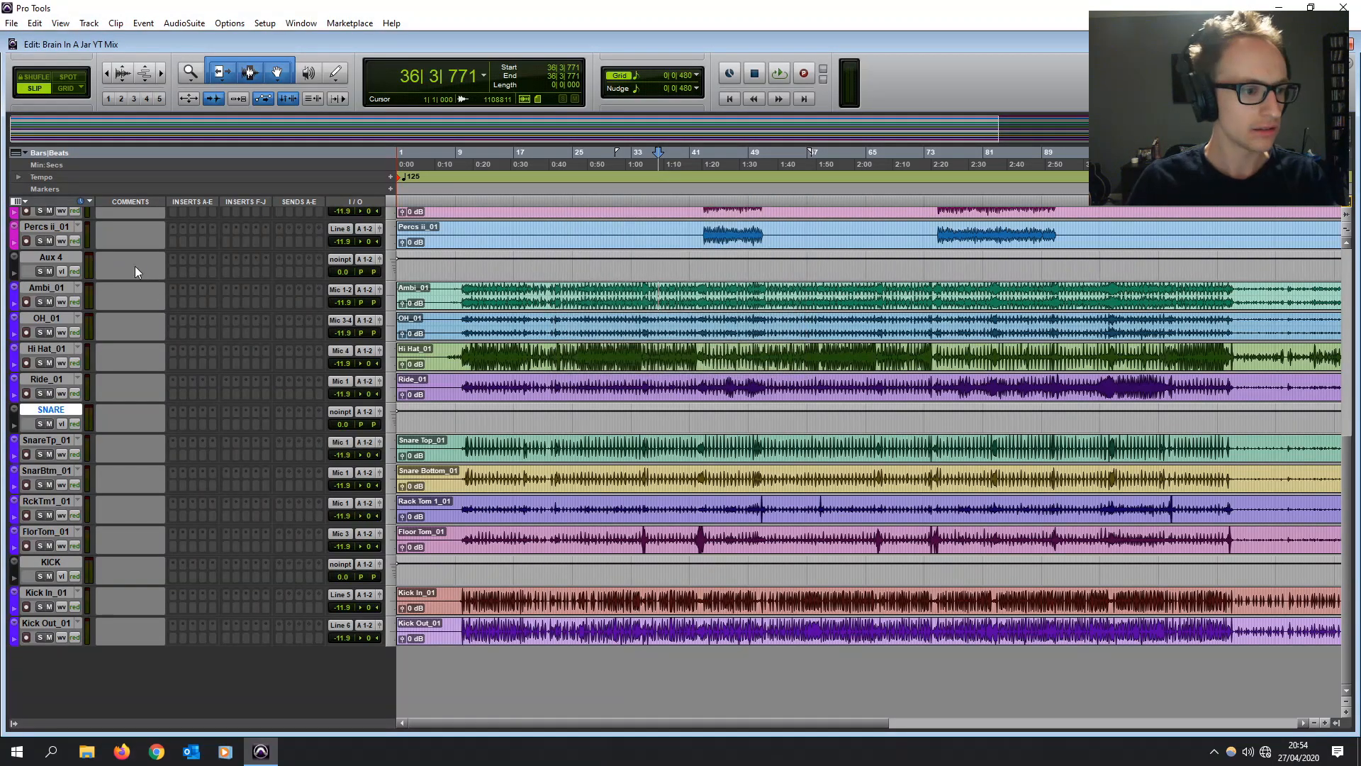
# - Rename the aux track above Ambi_01 as KIT and the one above the percussion tracks as PERCS
pyautogui.doubleClick(58, 254)
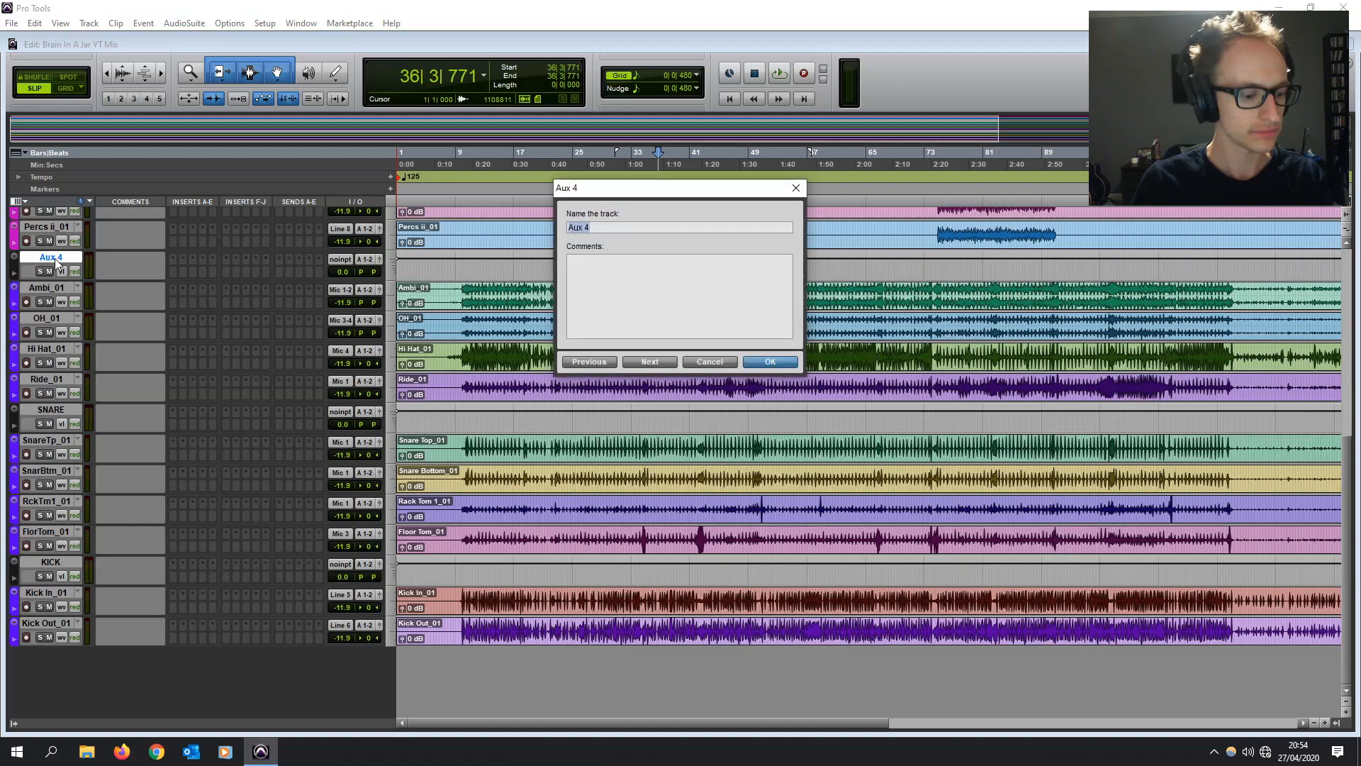
pyautogui.write('KIT')
pyautogui.press('Return')
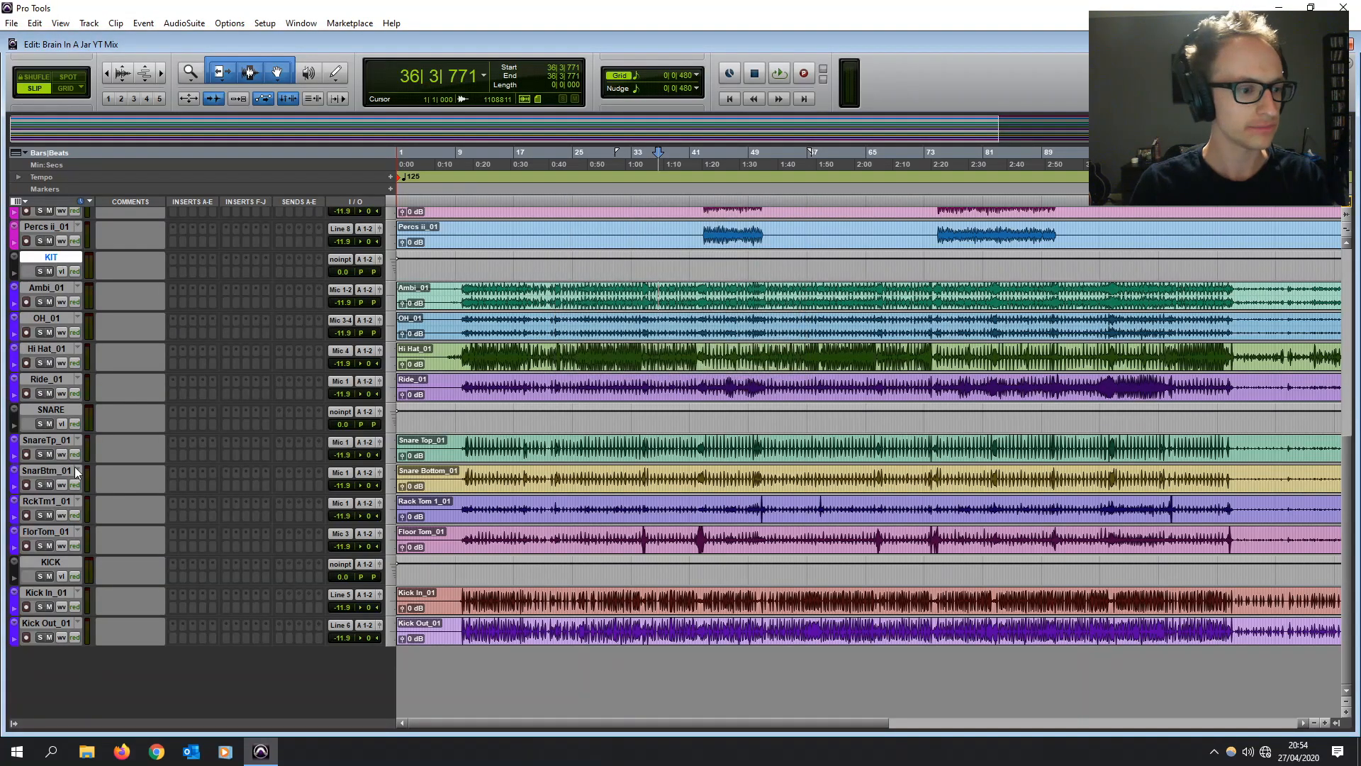
pyautogui.scroll(5, 60, 329)
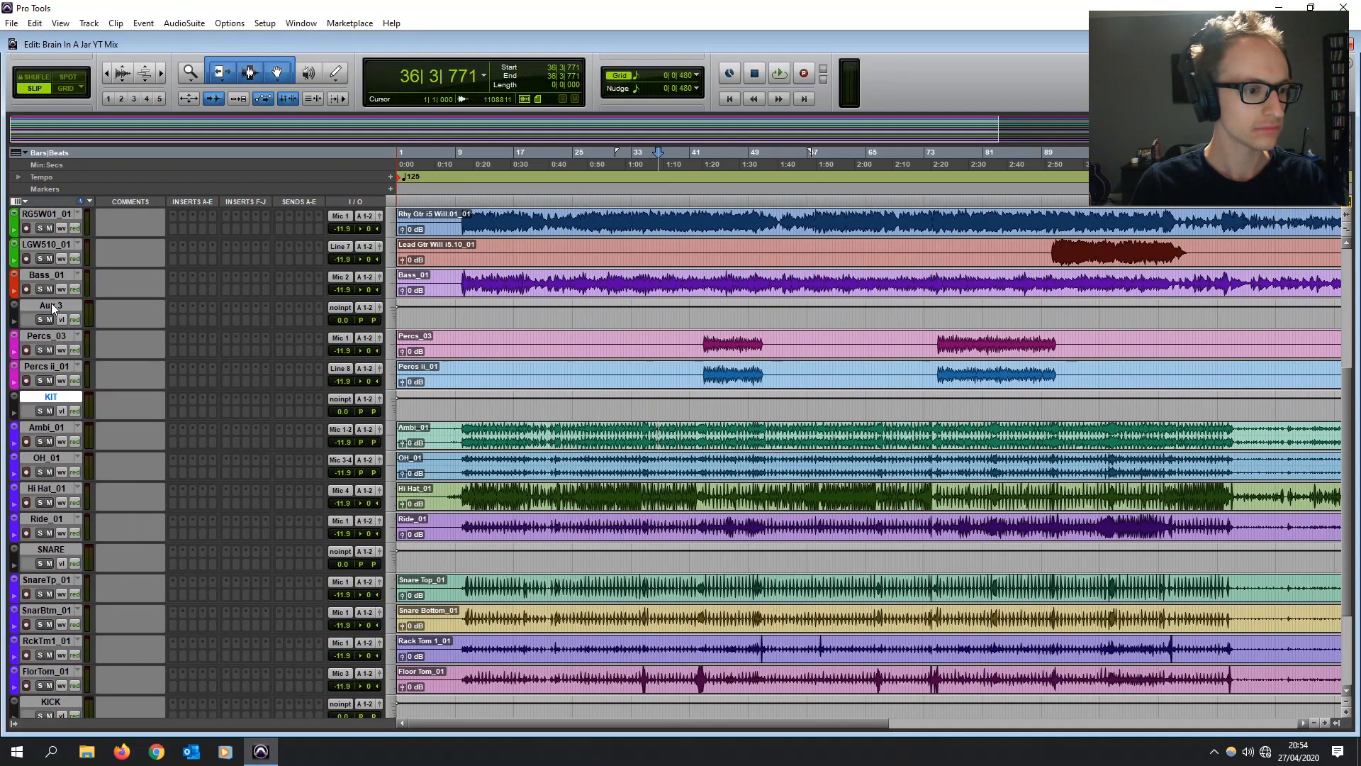
pyautogui.doubleClick(52, 307)
pyautogui.write('PERCS')
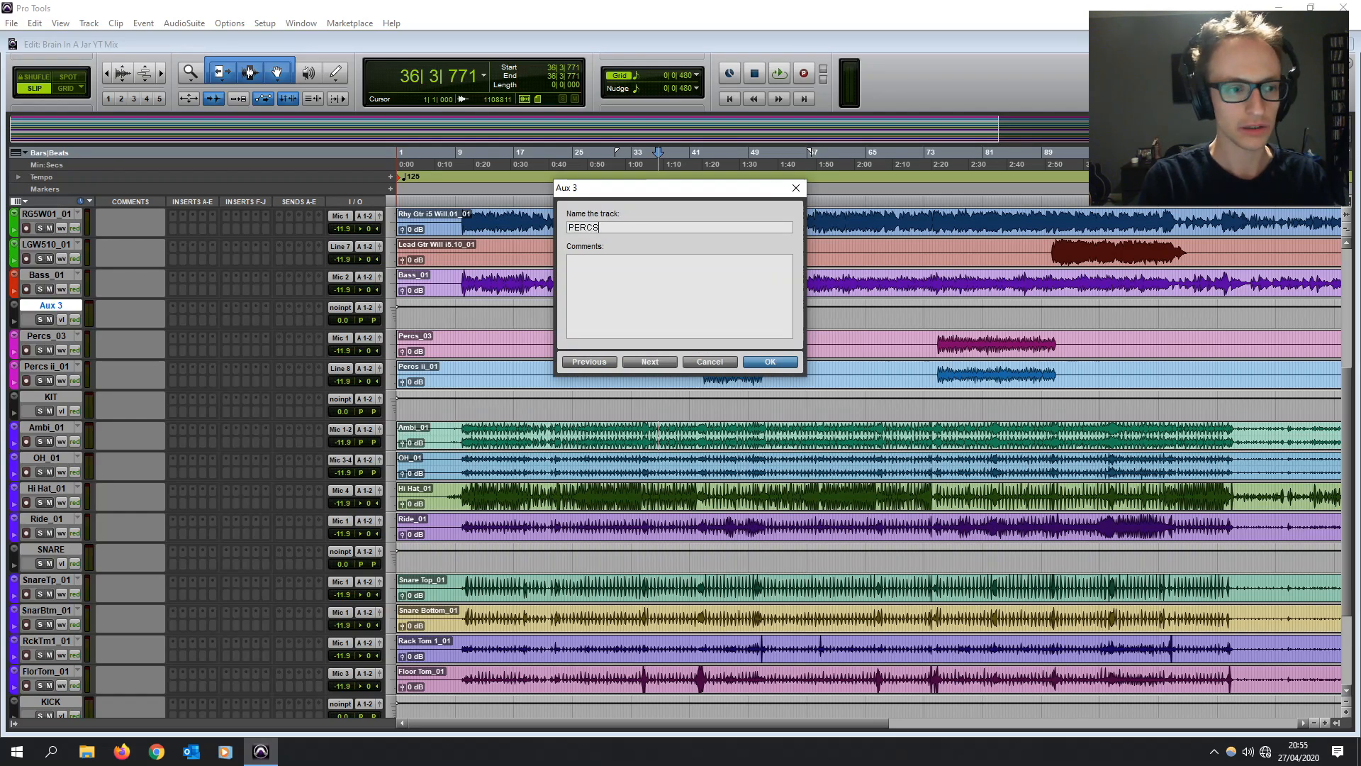
pyautogui.press('Return')
# - Rename the aux track above the rhythm guitars as GTRS and the one above the vocals as VOX
pyautogui.scroll(6, 58, 333)
pyautogui.doubleClick(49, 275)
pyautogui.write('GTRS')
pyautogui.press('Return')
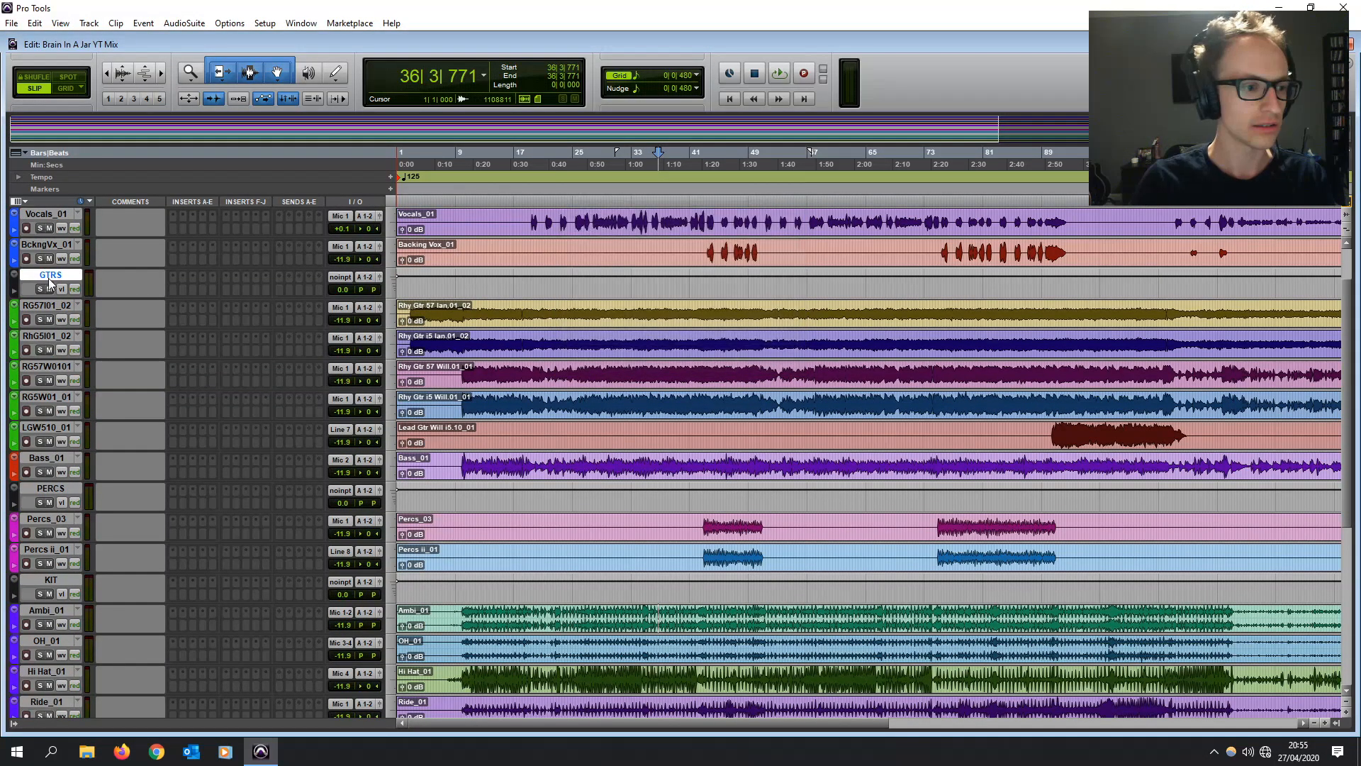
pyautogui.scroll(2, 49, 269)
pyautogui.doubleClick(49, 245)
pyautogui.write('VOX')
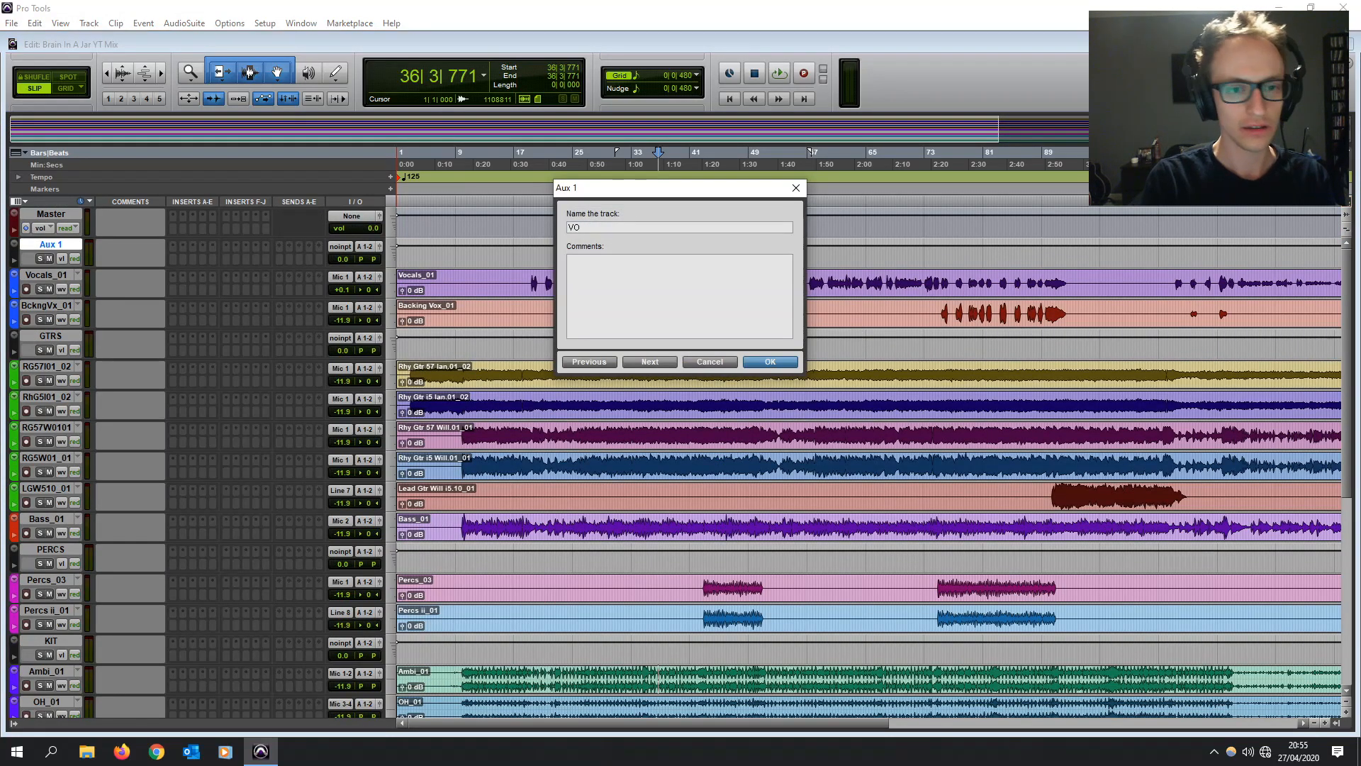
pyautogui.press('Return')
# - Set the input of the VOX aux track to the VOCALS (Stereo) bus
pyautogui.click(54, 277)
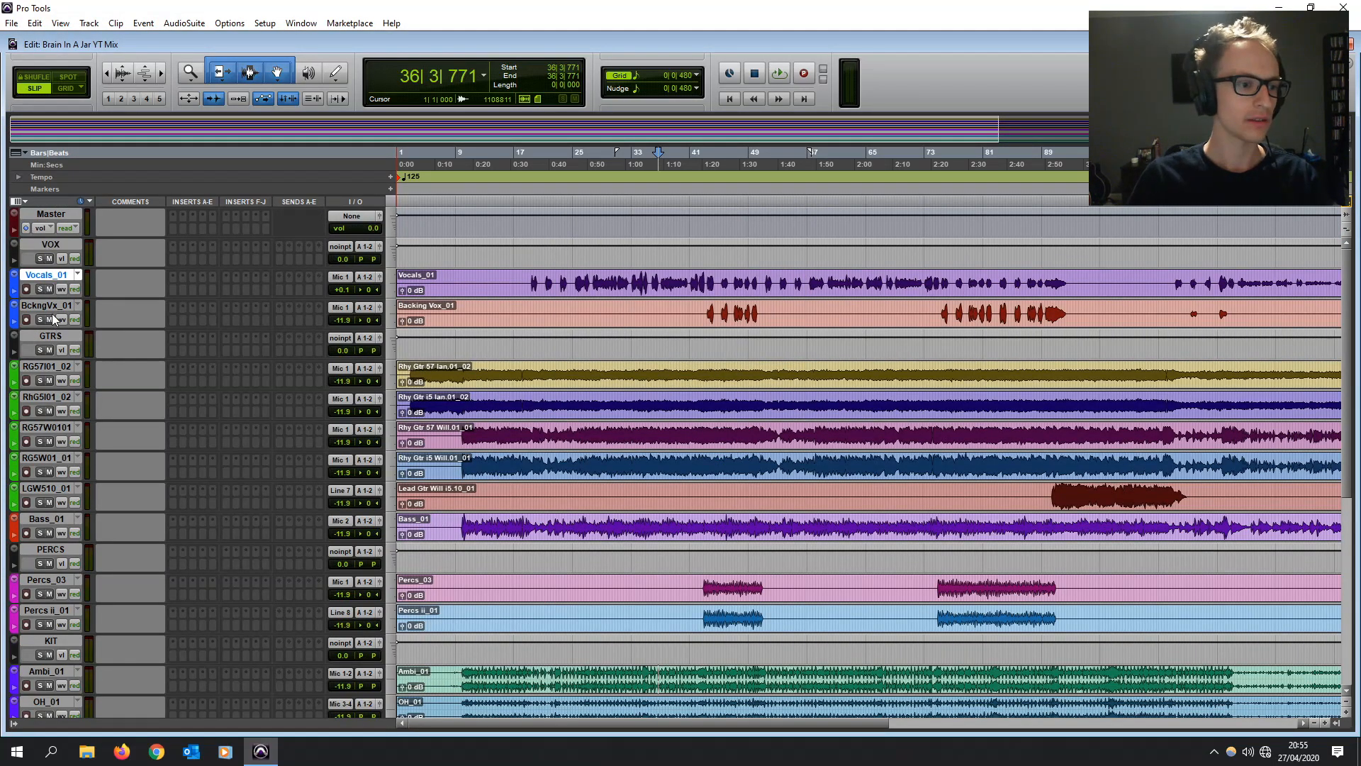
pyautogui.keyDown('shift'); pyautogui.click(51, 306); pyautogui.keyUp('shift')
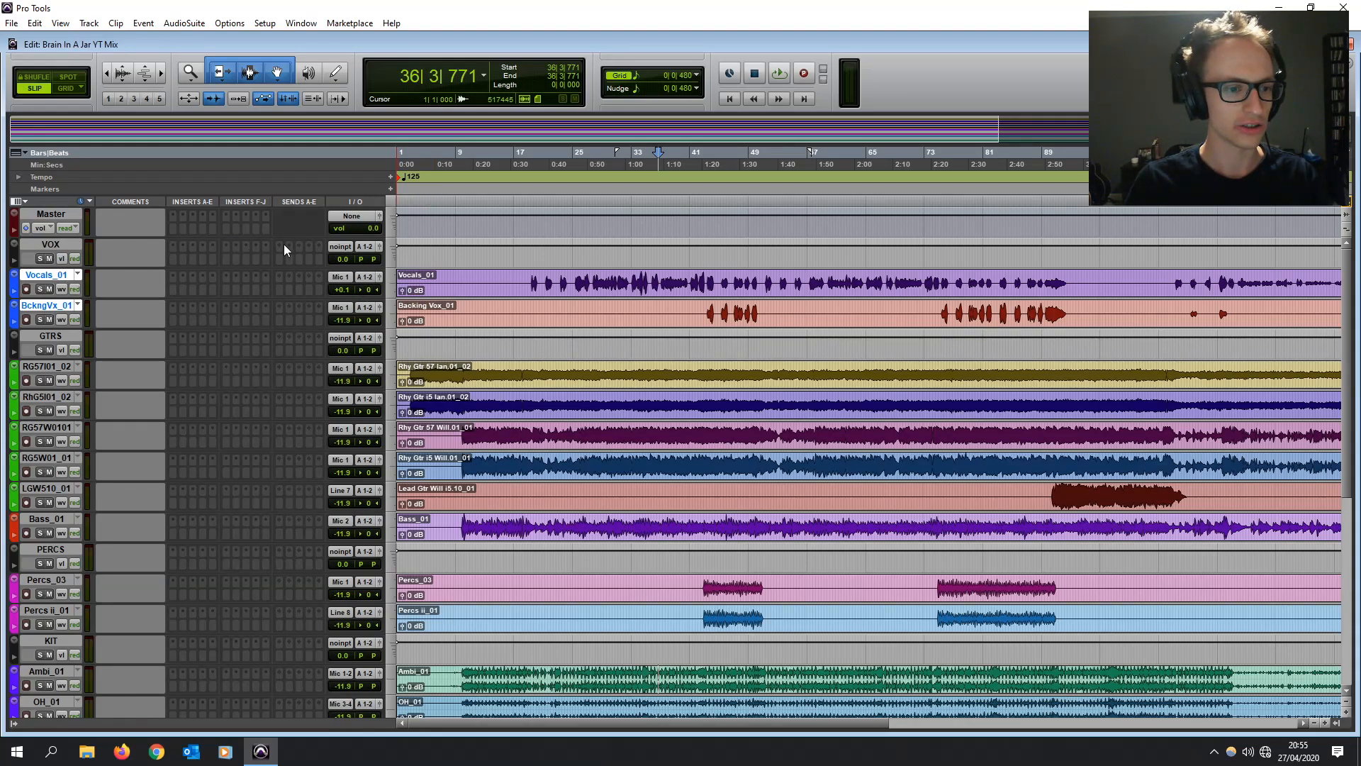
pyautogui.click(35, 246)
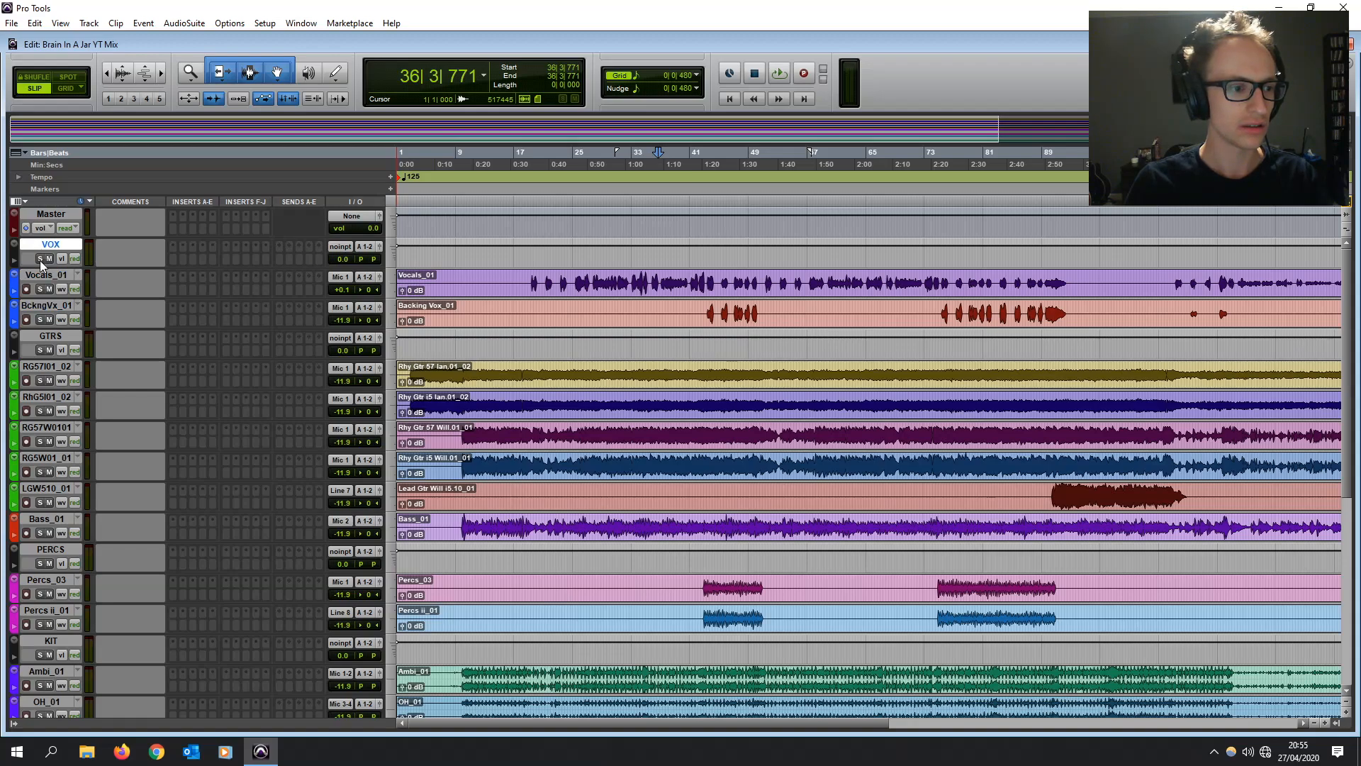
pyautogui.click(336, 245)
pyautogui.moveTo(362, 283)
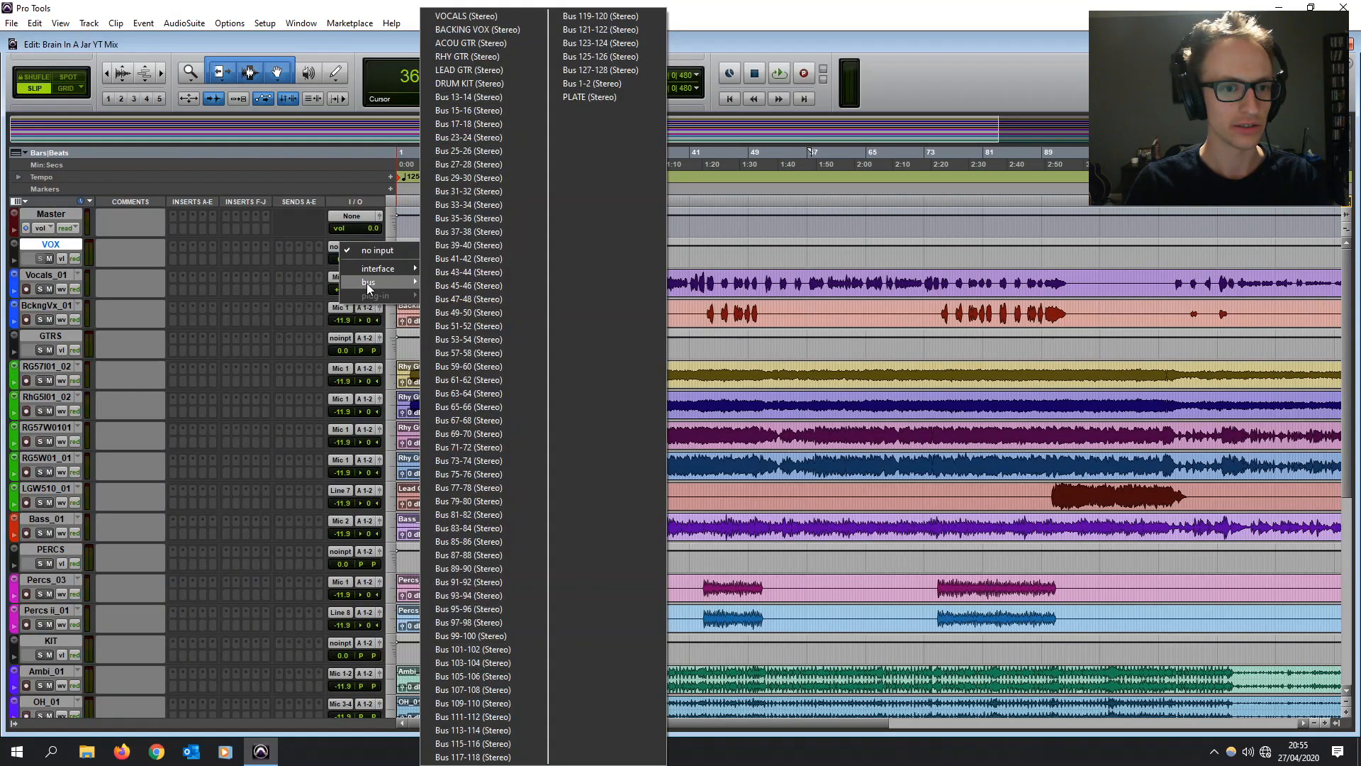
pyautogui.click(505, 18)
# - Route the outputs of the lead and backing vocal tracks to the VOCALS (Stereo) bus
pyautogui.click(47, 275)
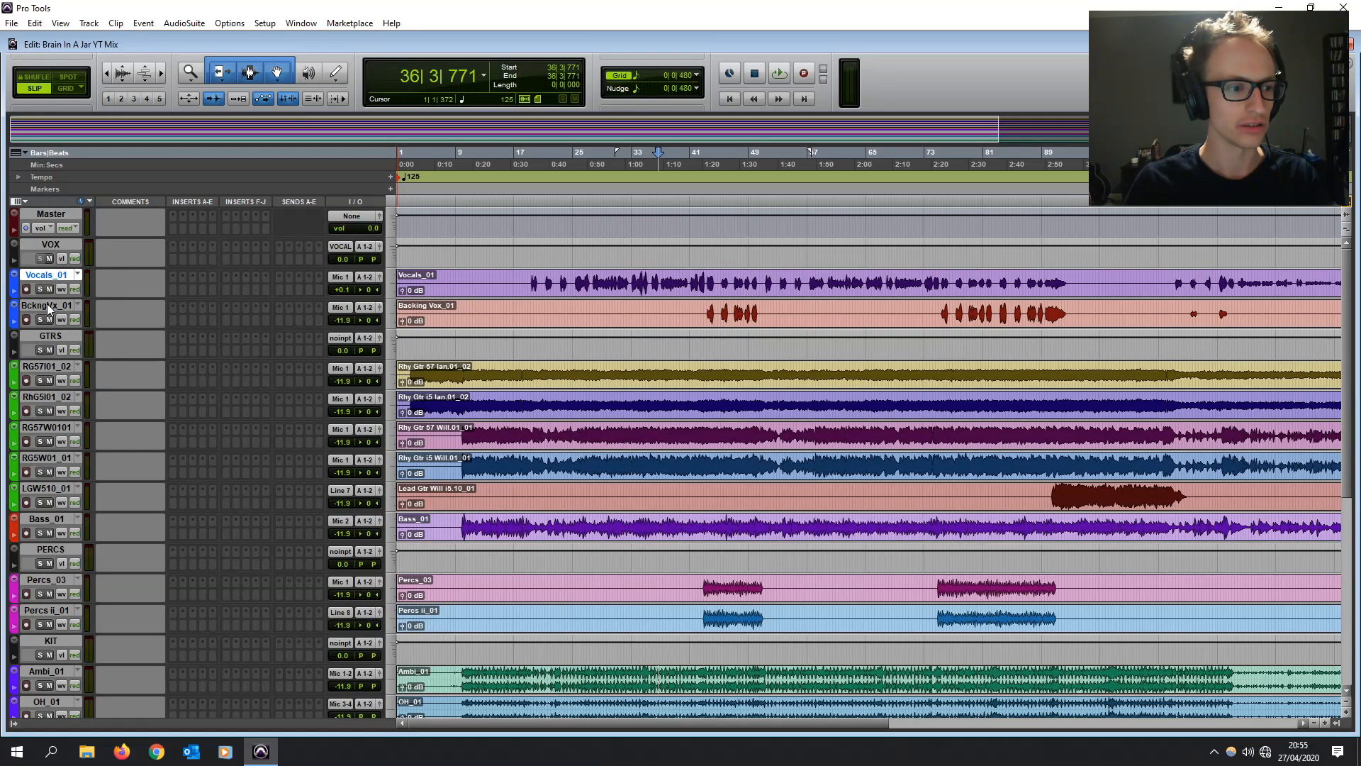
pyautogui.click(366, 307)
pyautogui.moveTo(402, 342)
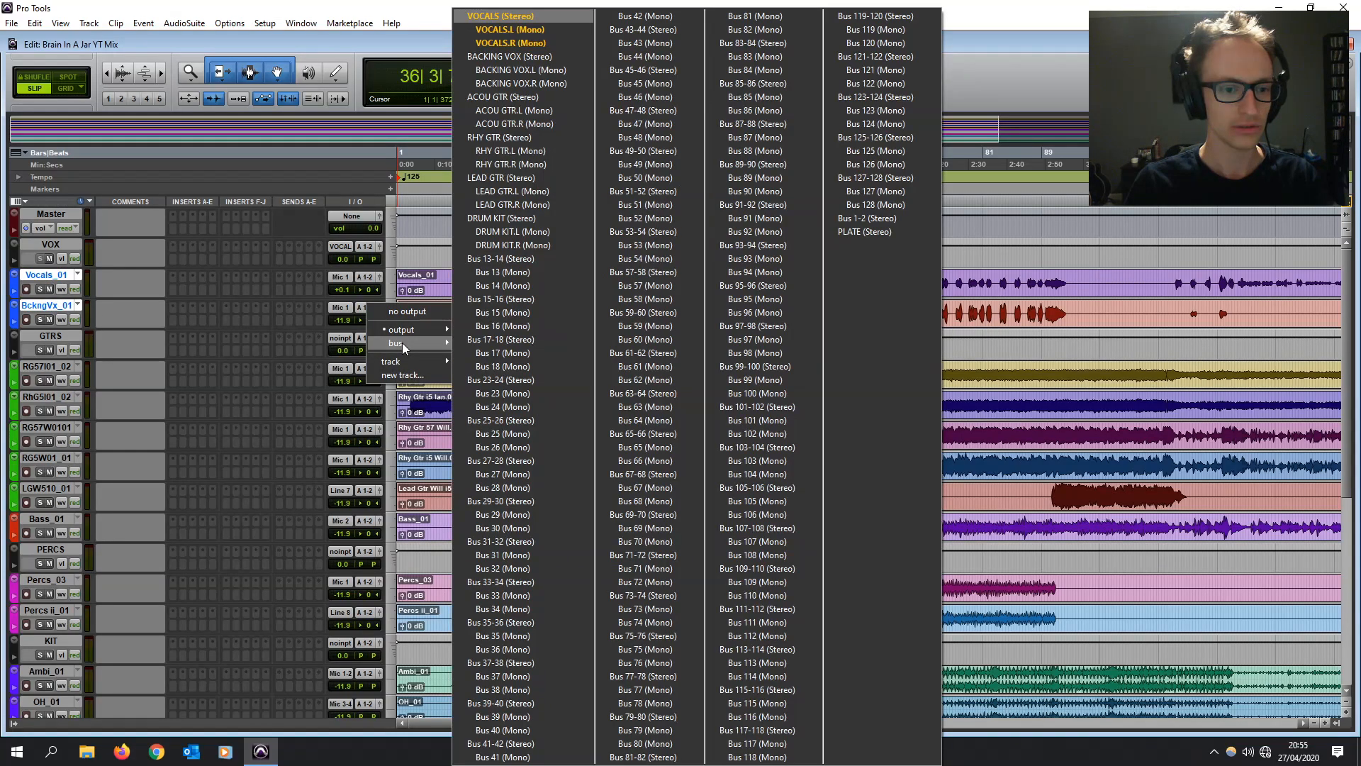
pyautogui.click(534, 18)
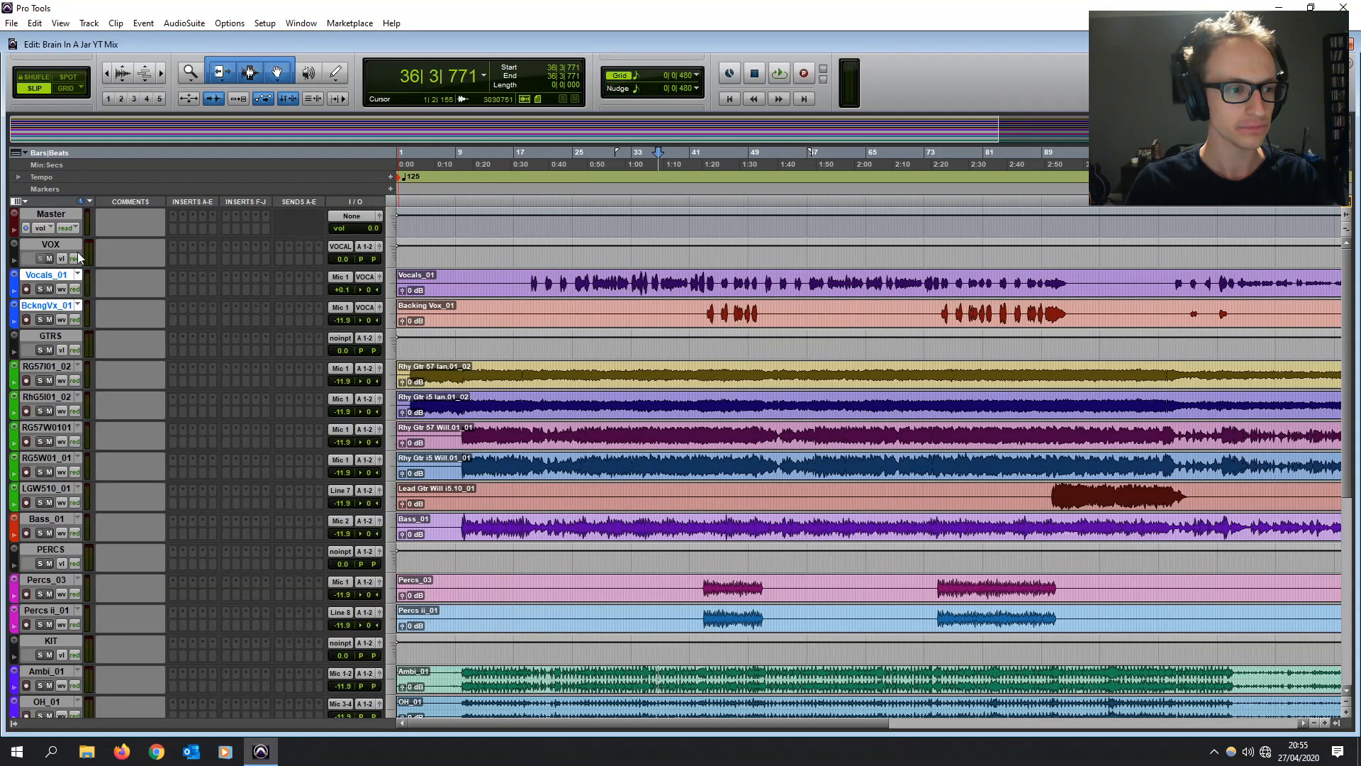
# - Route the outputs of all four rhythm guitar tracks and the lead guitar track to the RHY GTR (Stereo) bus
pyautogui.click(47, 366)
pyautogui.keyDown('shift'); pyautogui.click(46, 488); pyautogui.keyUp('shift')
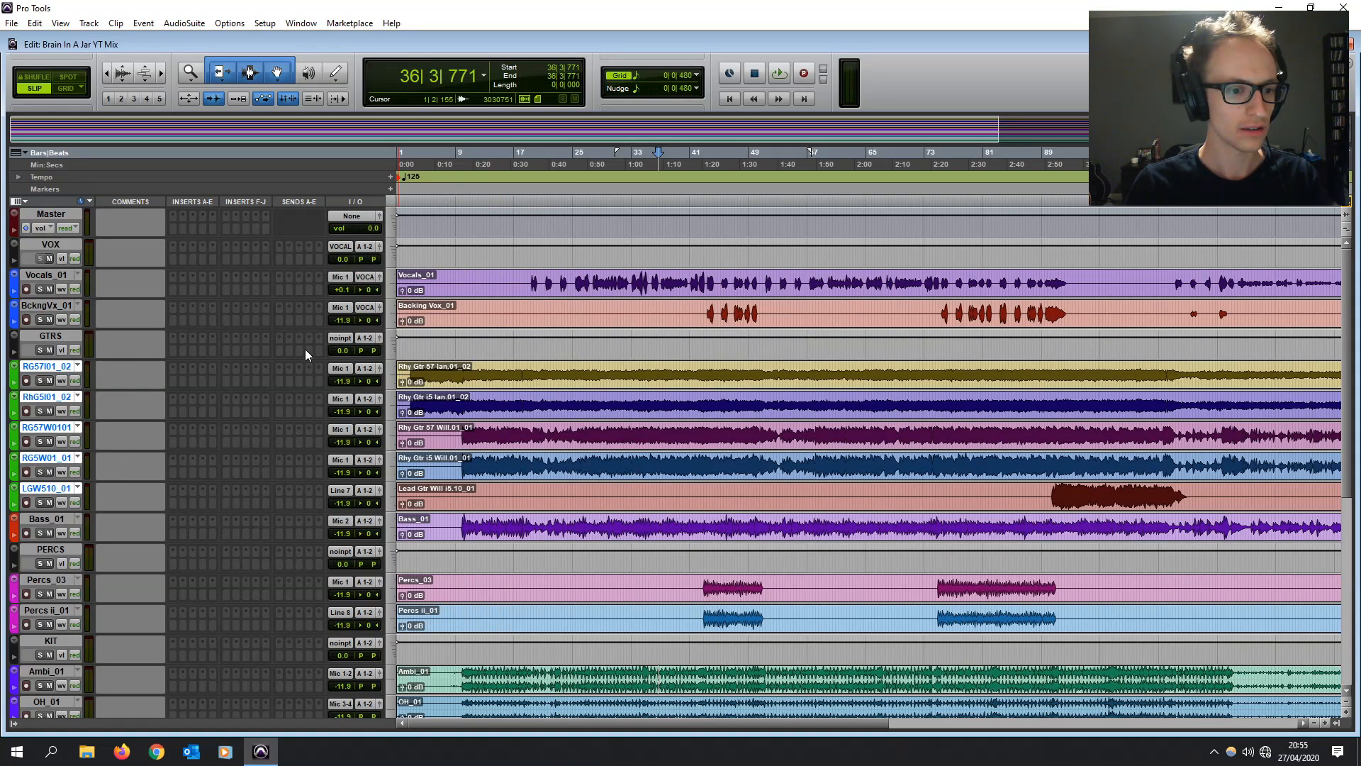
pyautogui.click(365, 368)
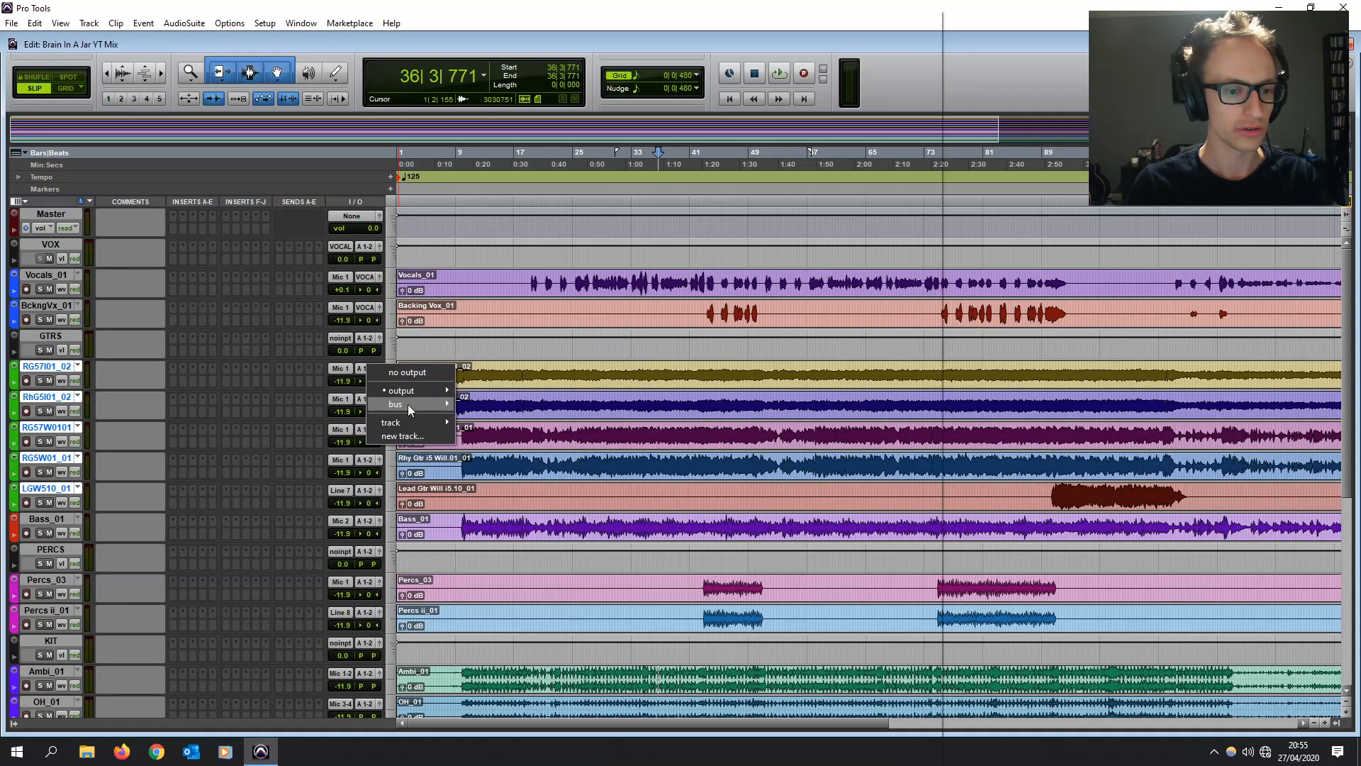
pyautogui.moveTo(407, 404)
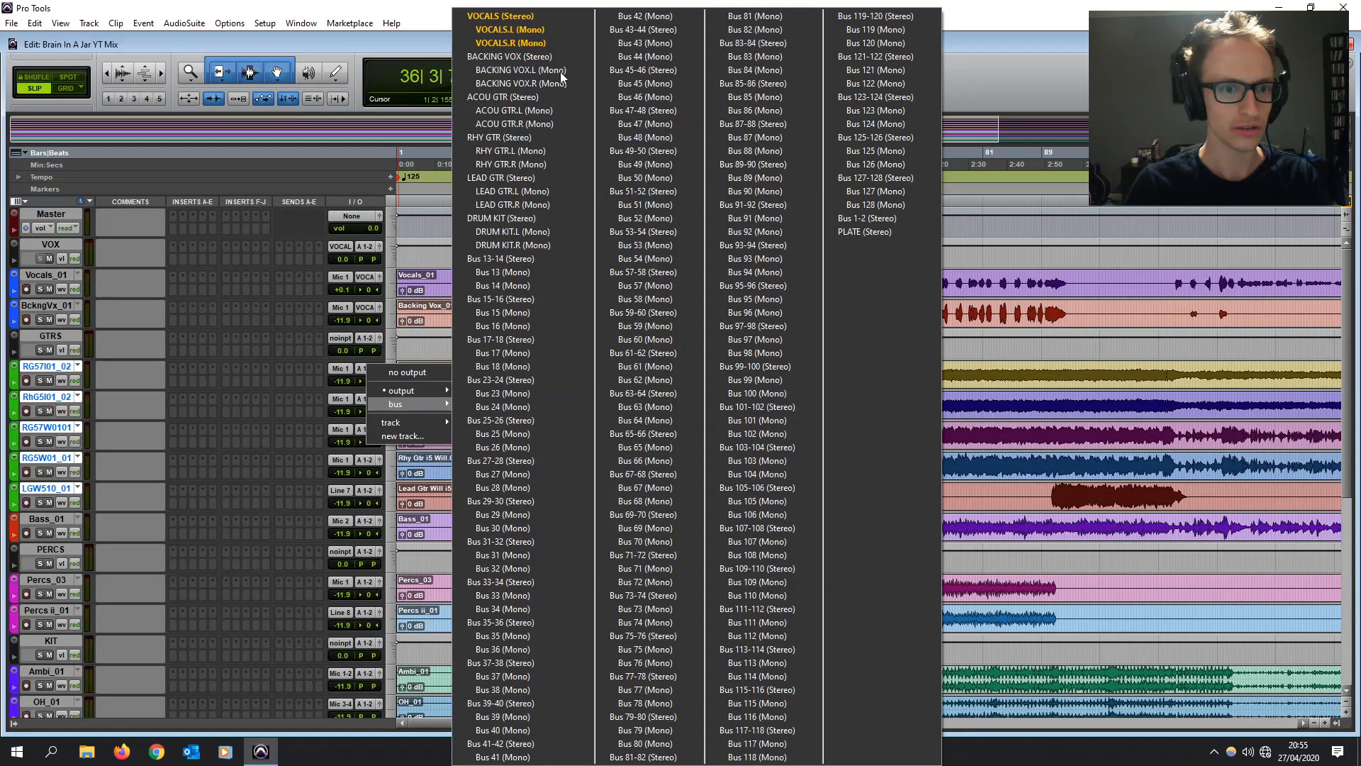
pyautogui.keyDown('alt'); pyautogui.keyDown('shift'); pyautogui.click(526, 136); pyautogui.keyUp('shift'); pyautogui.keyUp('alt')
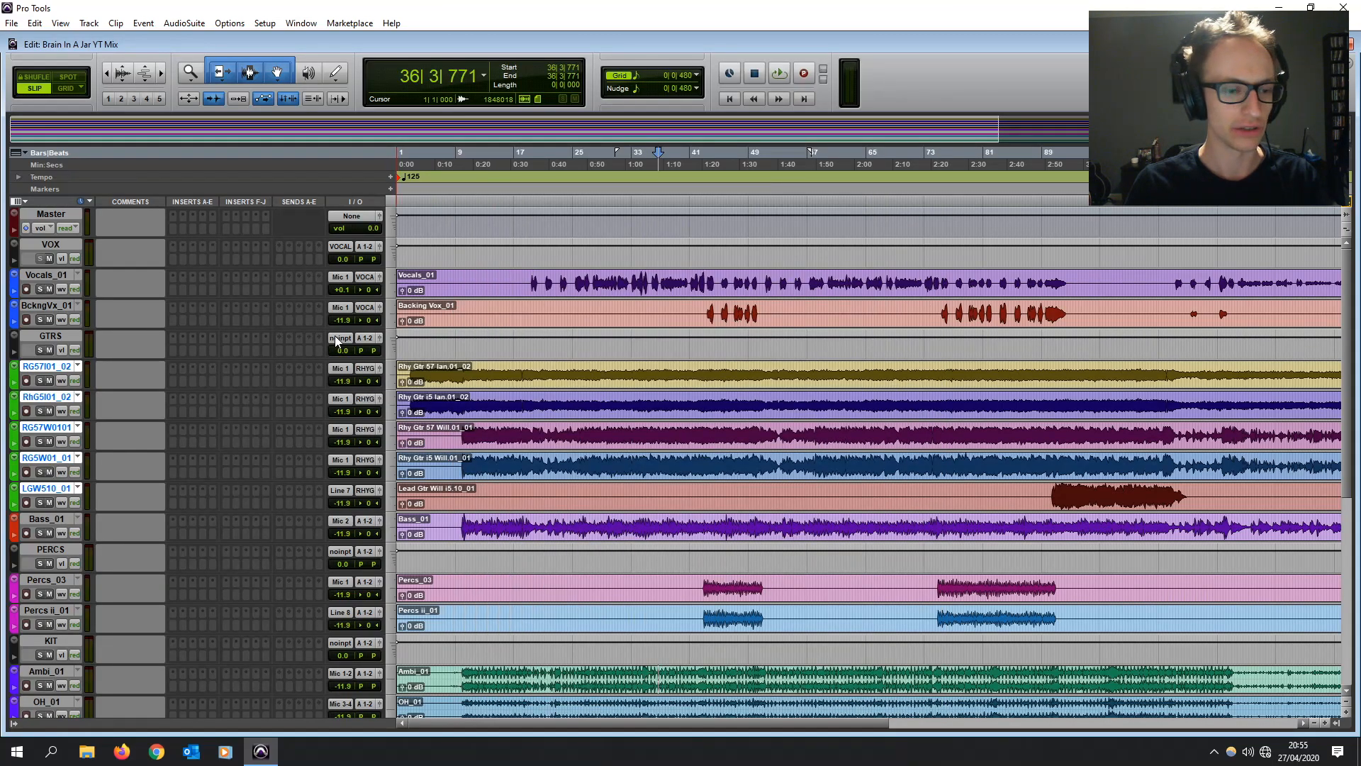
# - Set the input of the GTRS aux track to the RHY GTR (Stereo) bus
pyautogui.click(338, 337)
pyautogui.moveTo(380, 376)
pyautogui.click(496, 58)
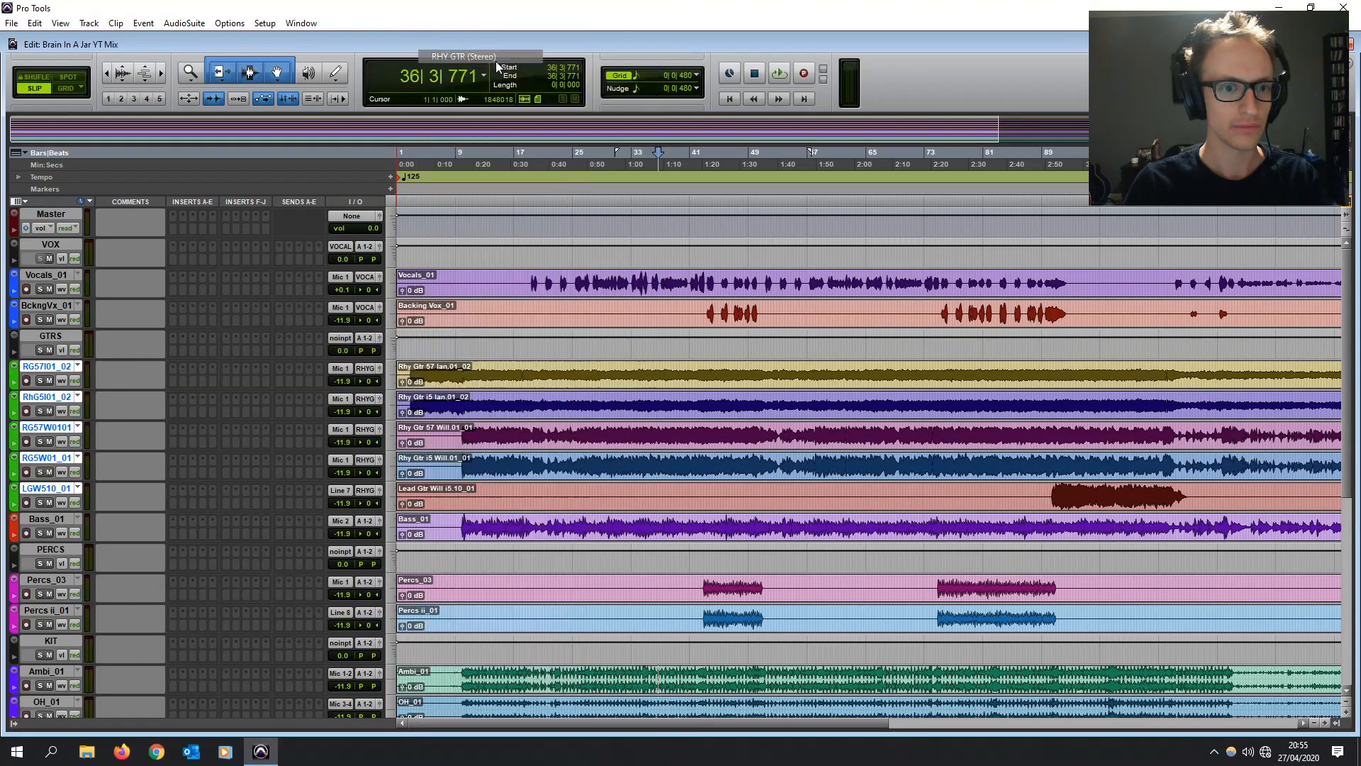
# - Select Percs_03 and Percs ii_01, and set the PERCS aux track's input to Bus 13-14 (Stereo)
pyautogui.scroll(-1, 79, 445)
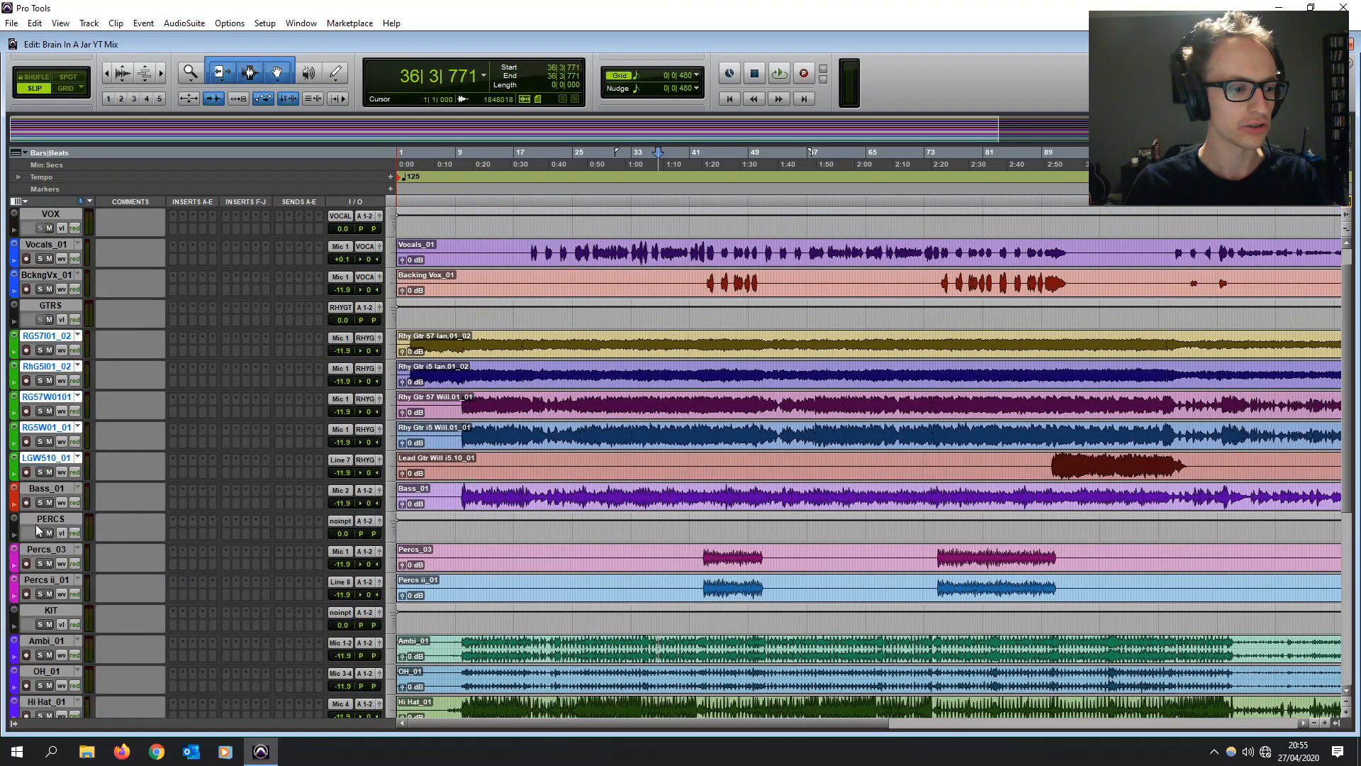
pyautogui.scroll(-1, 83, 541)
pyautogui.click(61, 522)
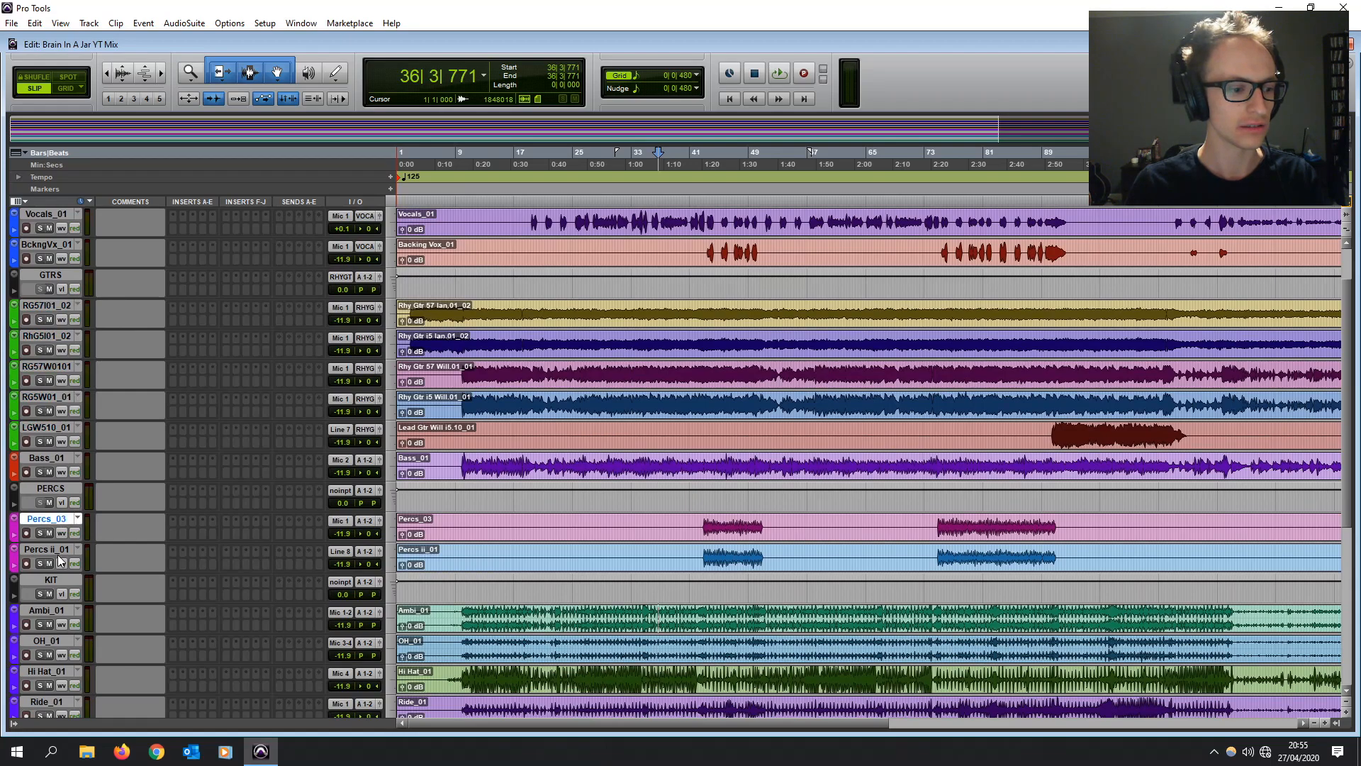
pyautogui.click(58, 556)
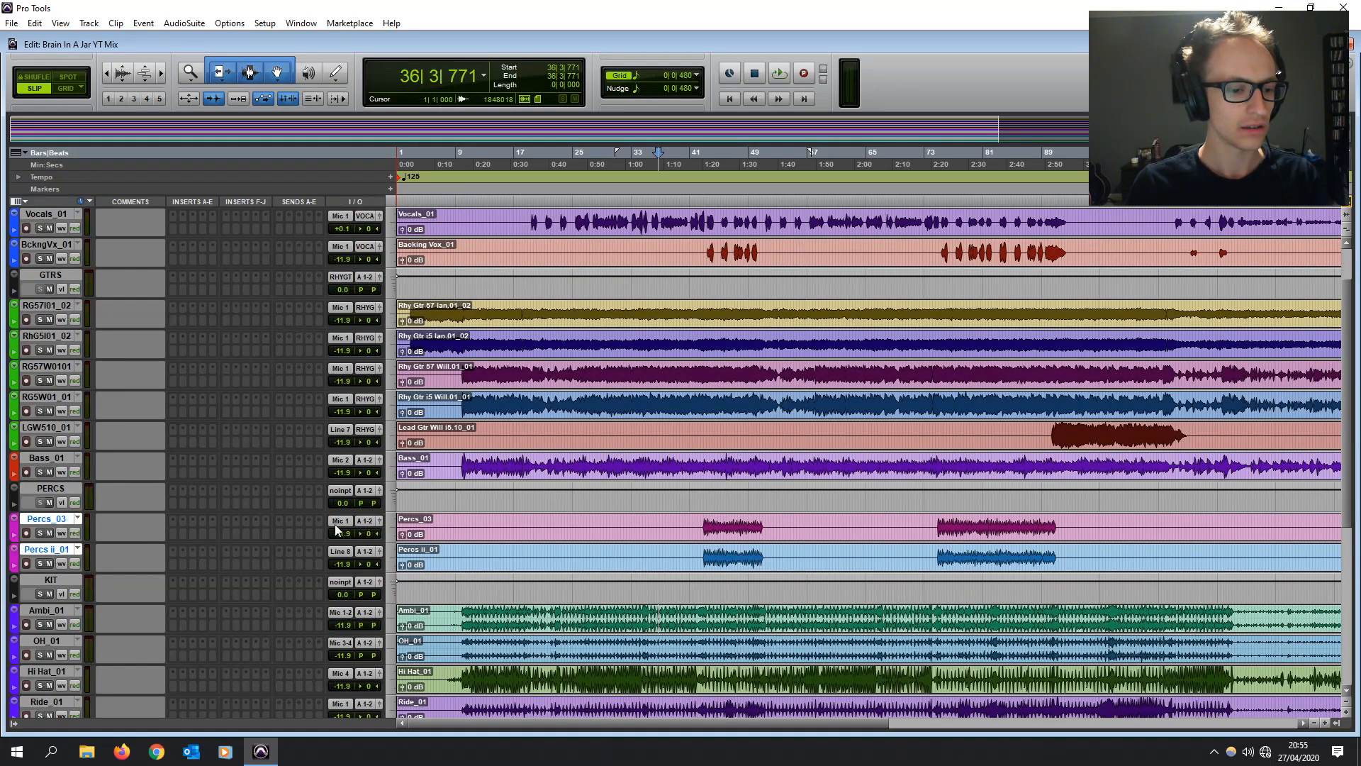
pyautogui.click(338, 491)
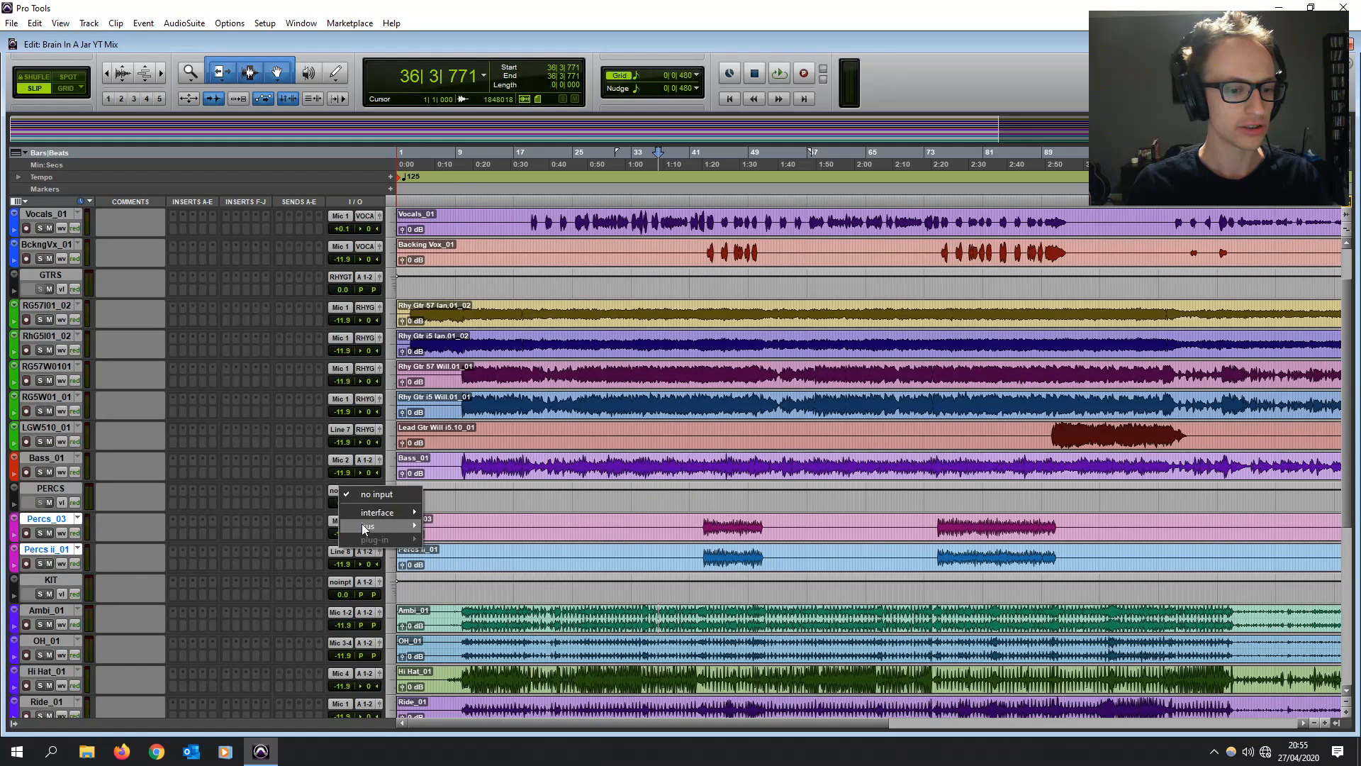
pyautogui.moveTo(364, 529)
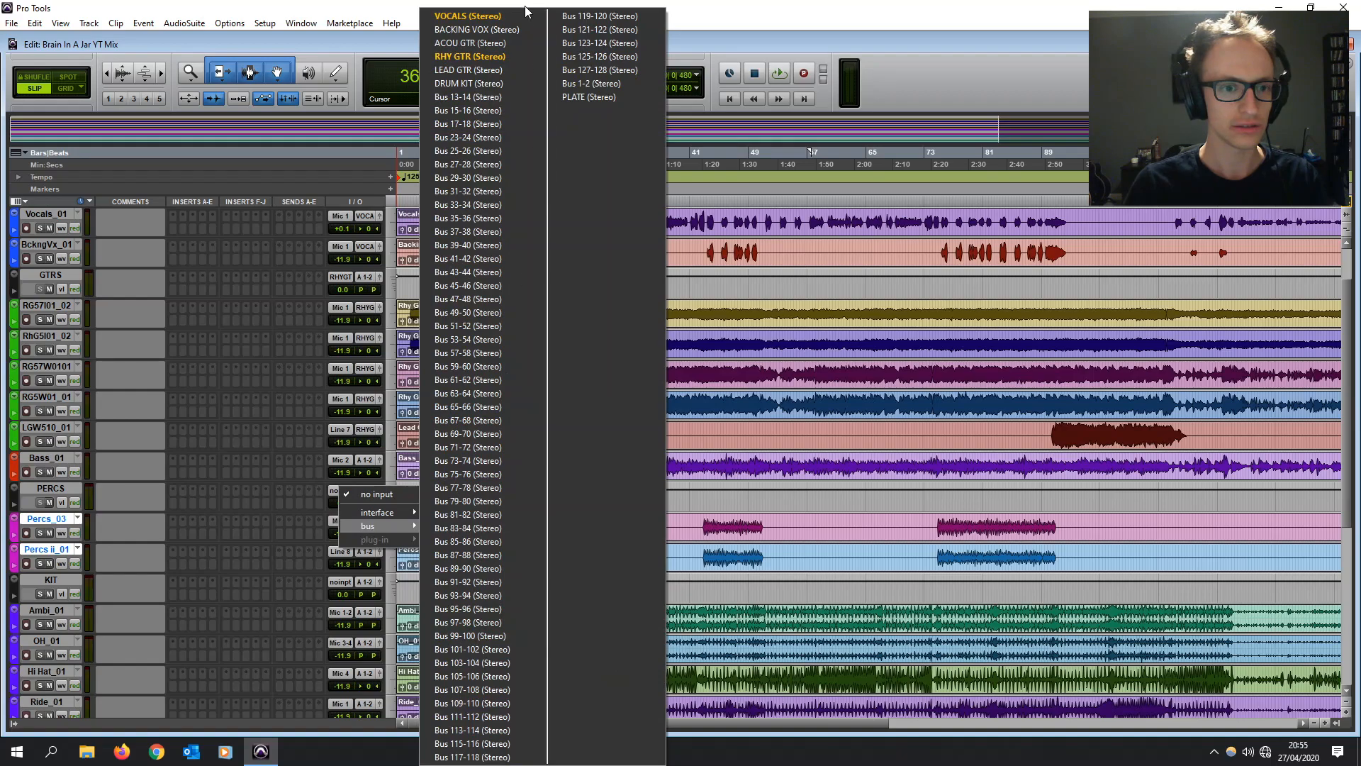
pyautogui.click(472, 98)
# - Route the outputs of the two selected percussion tracks to Bus 13-14 (Stereo)
pyautogui.click(364, 521)
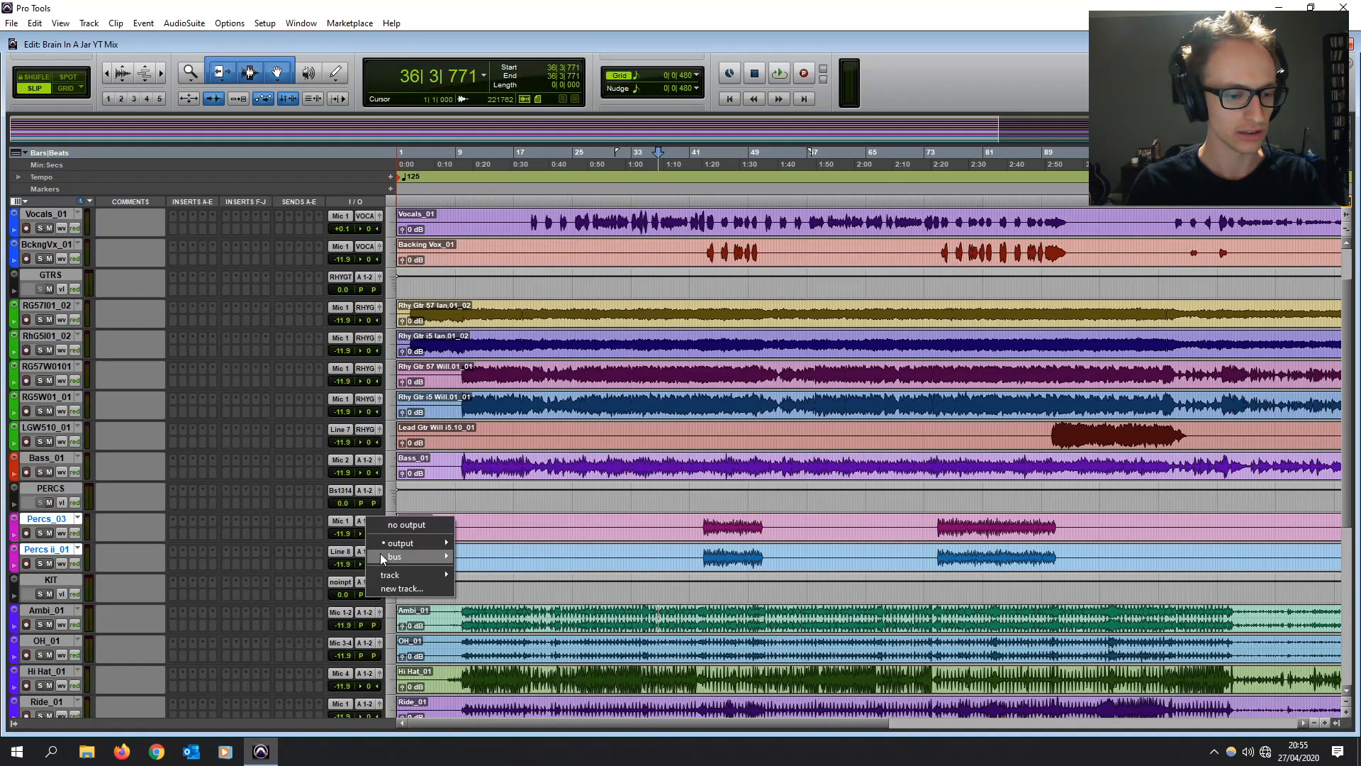
pyautogui.moveTo(383, 555)
pyautogui.click(537, 256)
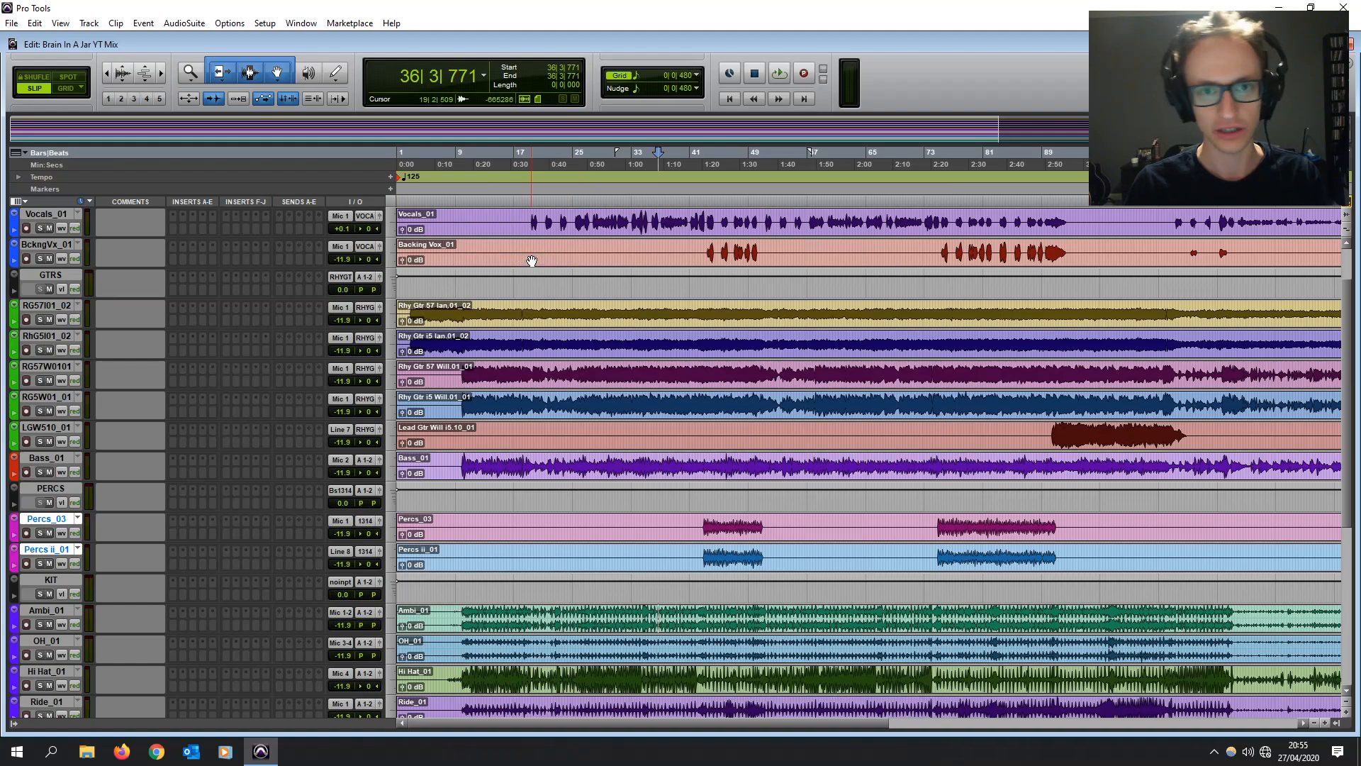
pyautogui.click(483, 462)
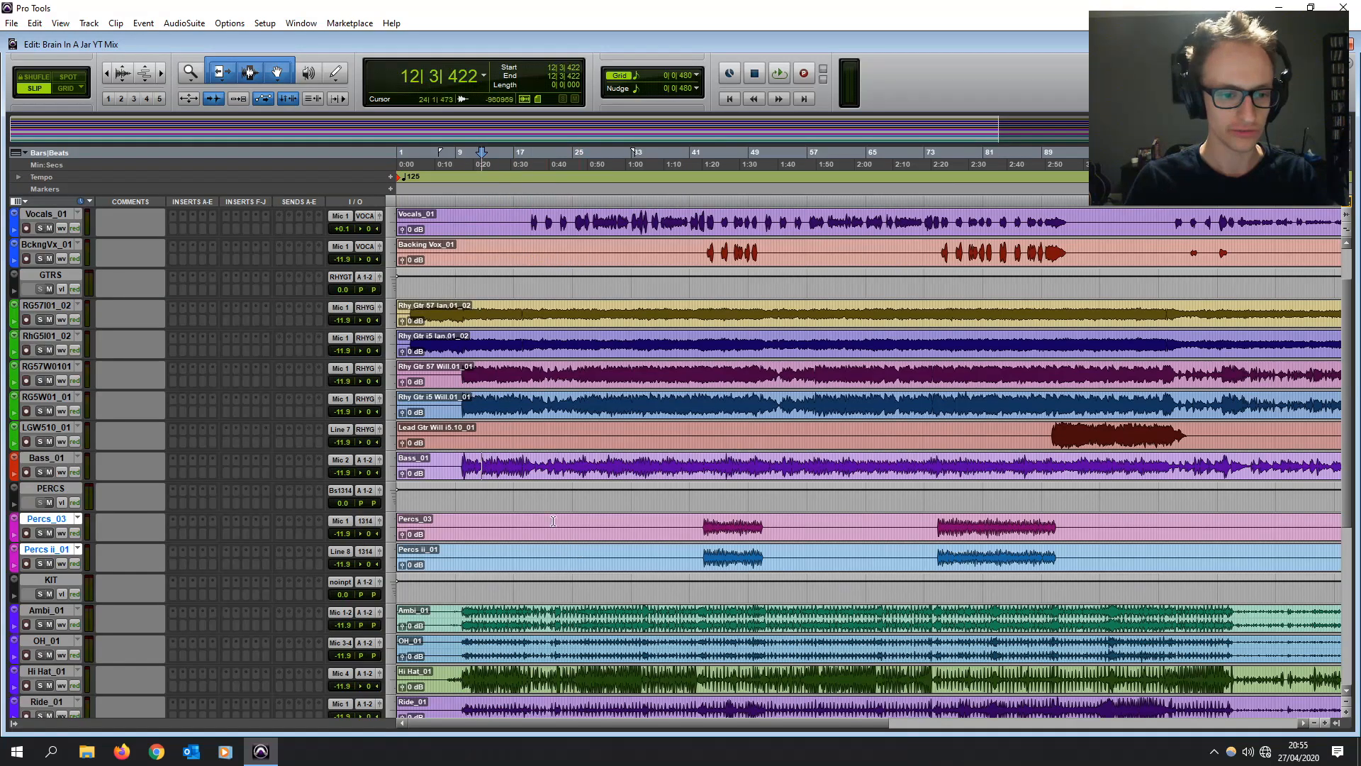
pyautogui.scroll(-4, 454, 450)
pyautogui.click(47, 460)
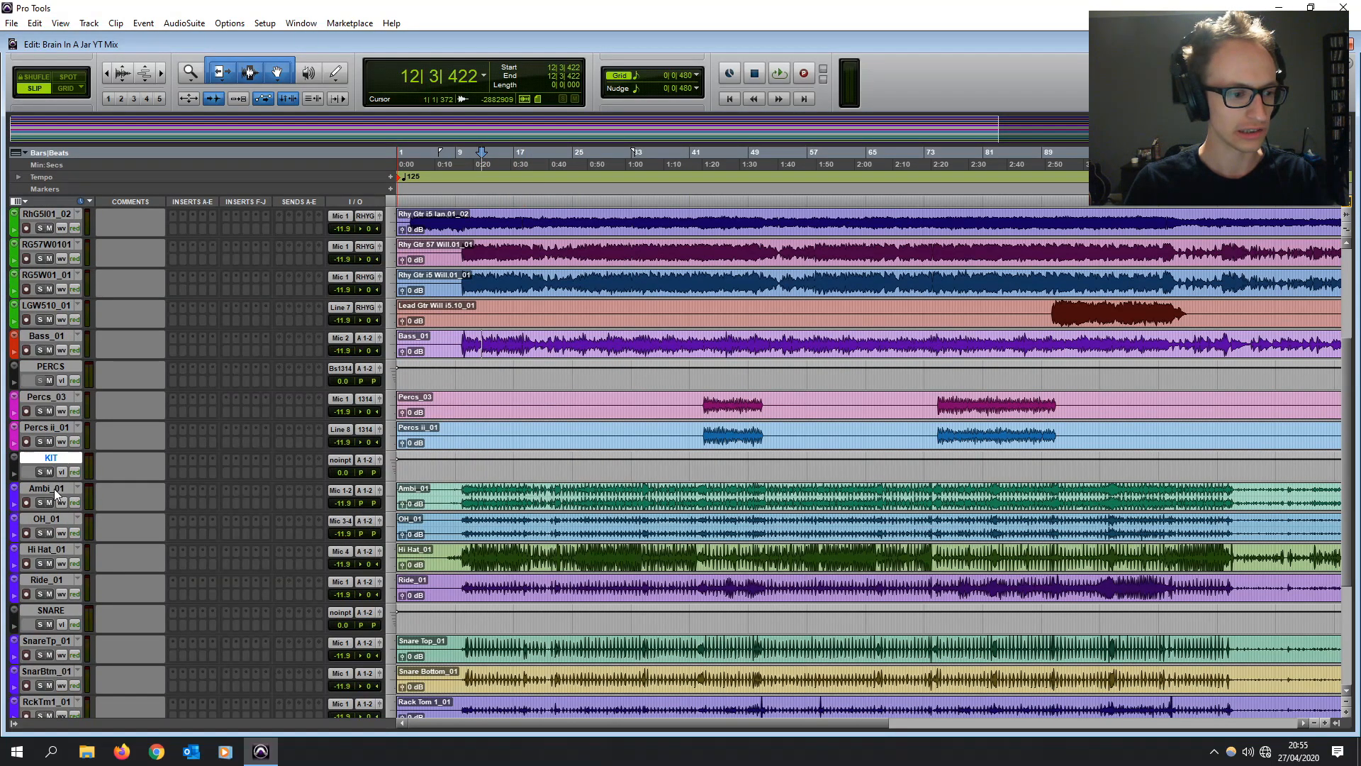
pyautogui.keyDown('shift'); pyautogui.click(51, 581); pyautogui.keyUp('shift')
pyautogui.scroll(-3, 113, 576)
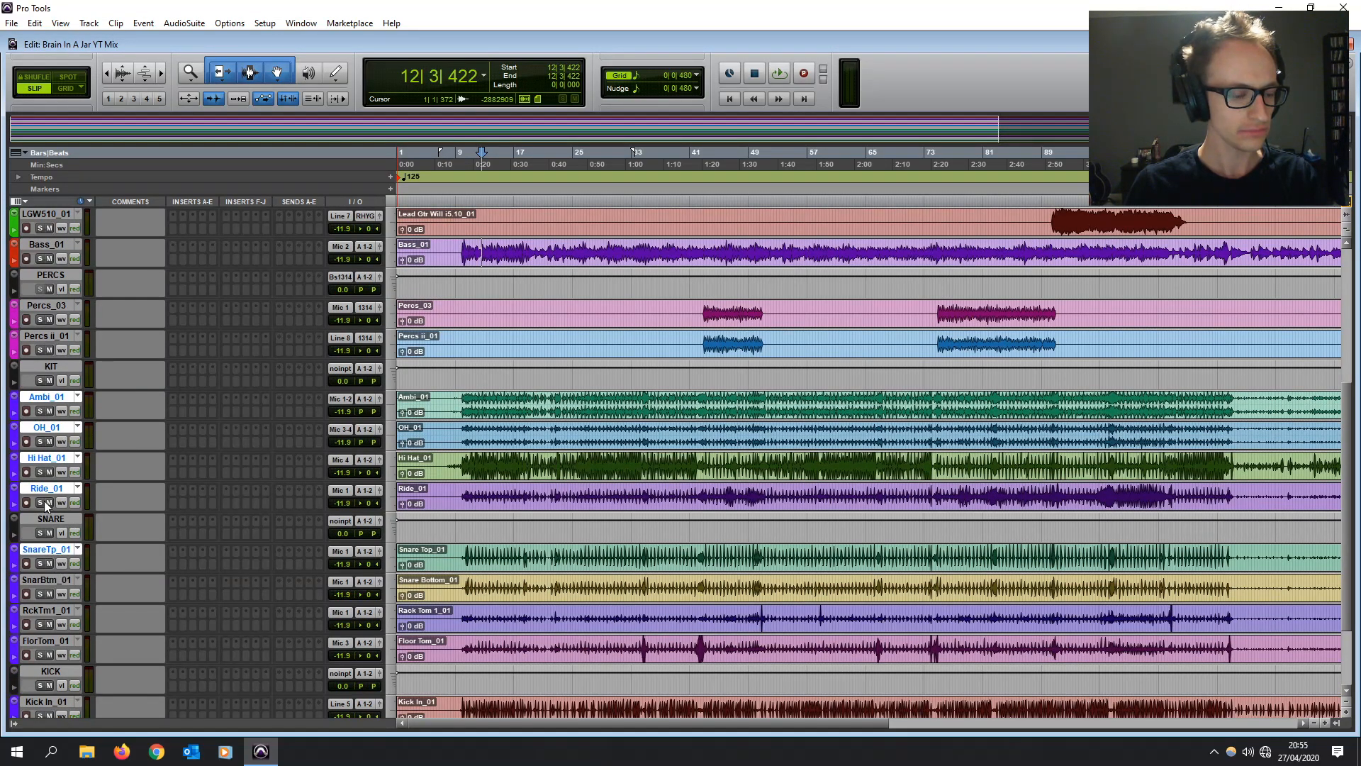
pyautogui.click(54, 368)
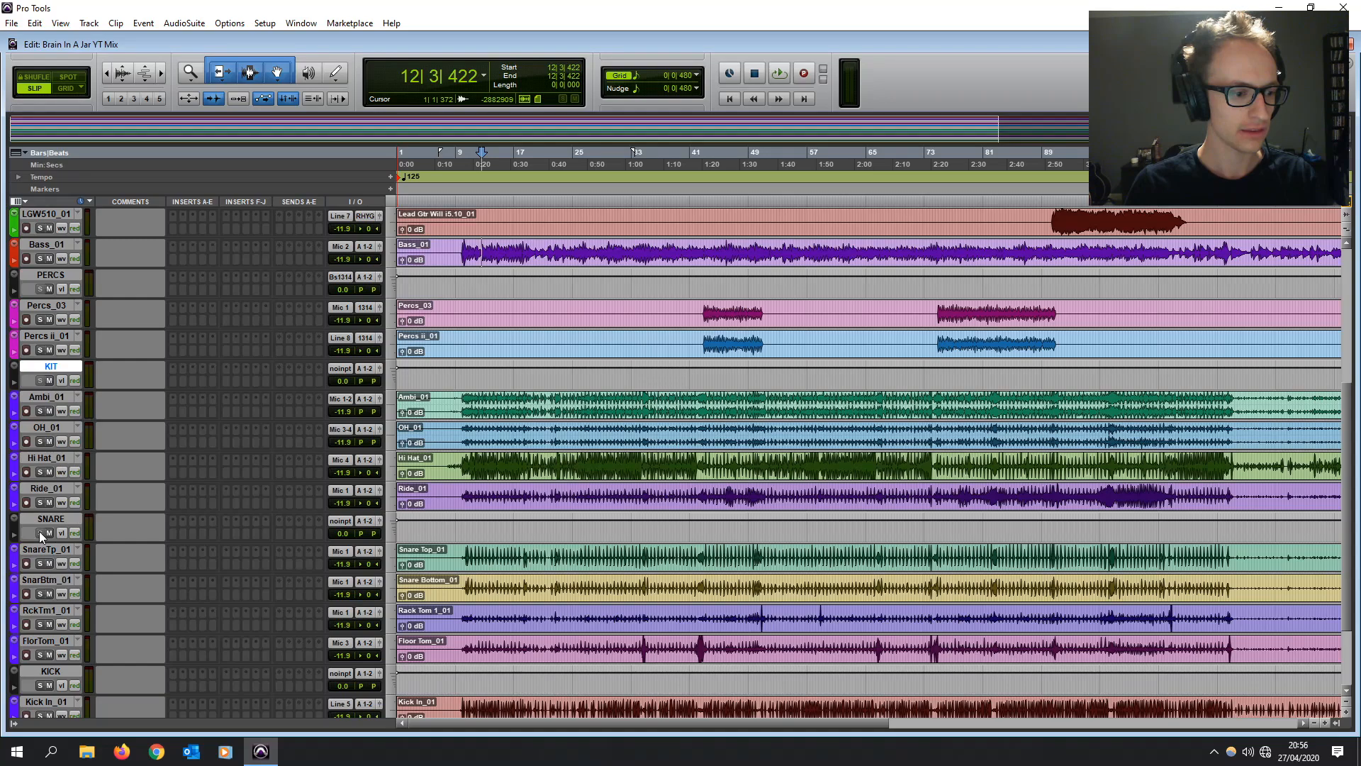
pyautogui.scroll(-2, 41, 536)
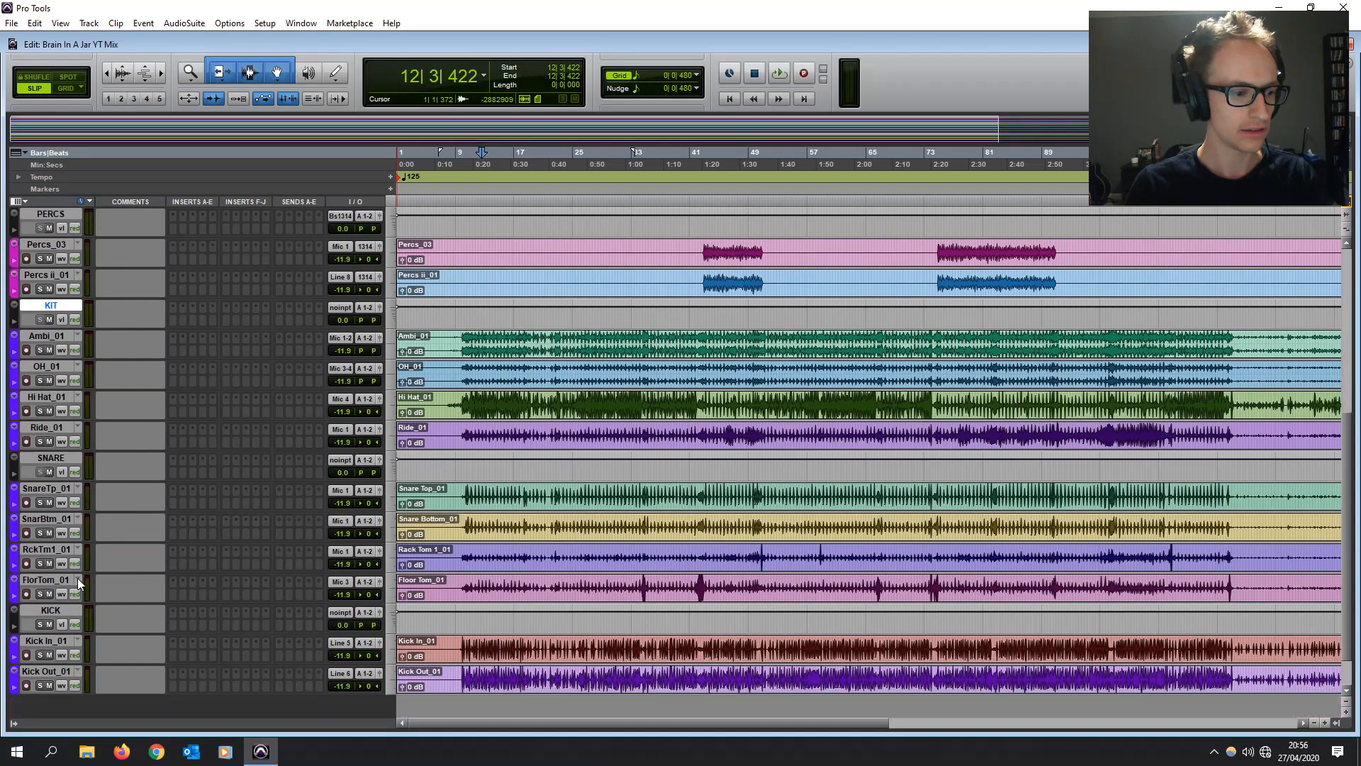
# - Set the input of the KICK aux track to Bus 15-16 (Stereo)
pyautogui.click(52, 645)
pyautogui.click(341, 612)
pyautogui.moveTo(359, 648)
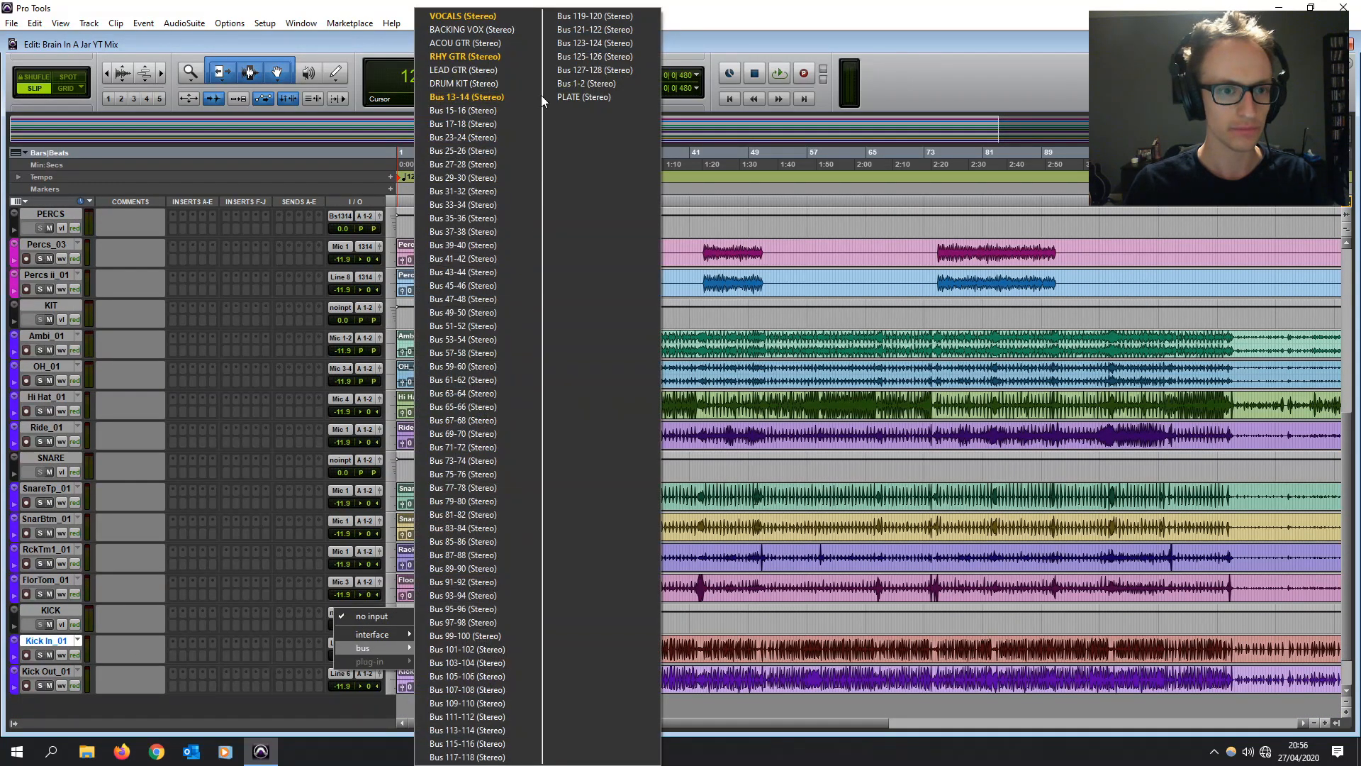
pyautogui.click(500, 110)
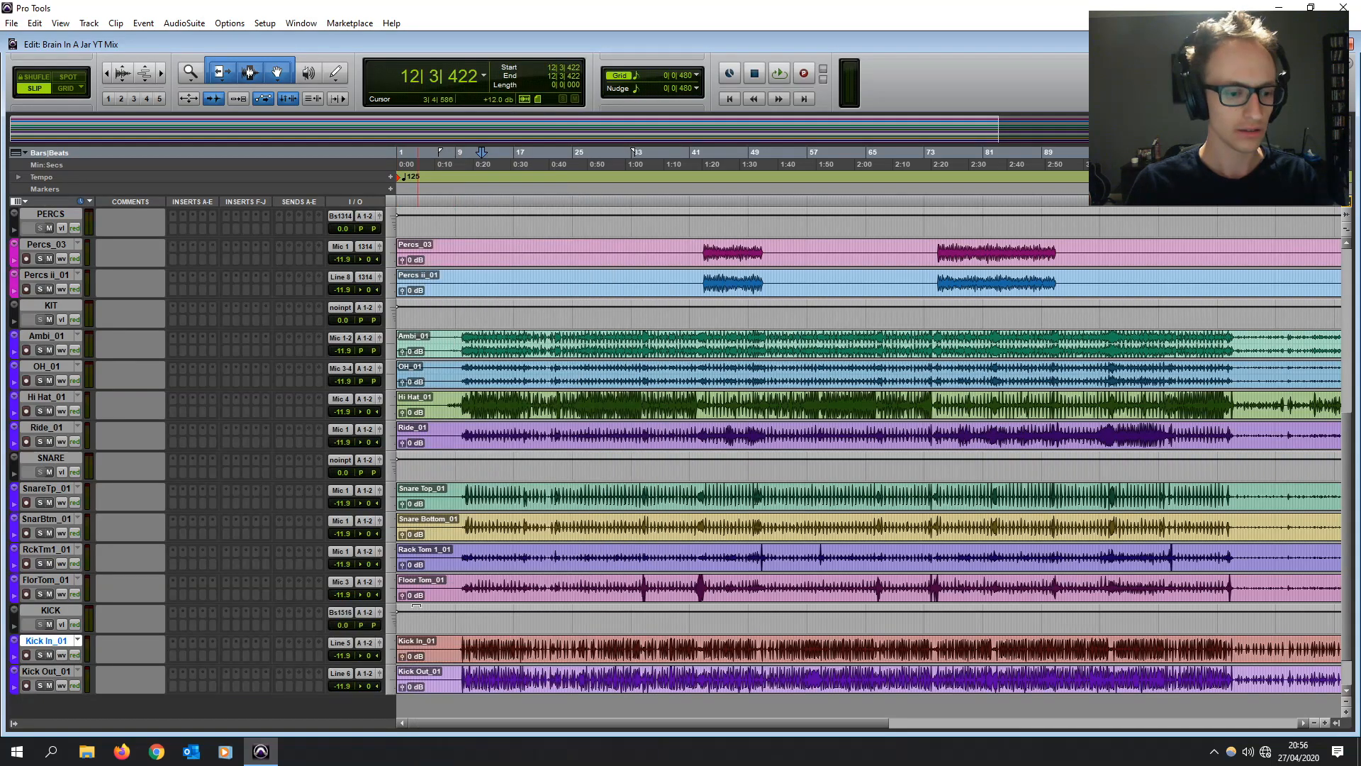
# - Route the outputs of the Kick In and Kick Out tracks to Bus 15-16 (Stereo)
pyautogui.keyDown('shift'); pyautogui.click(46, 670); pyautogui.keyUp('shift')
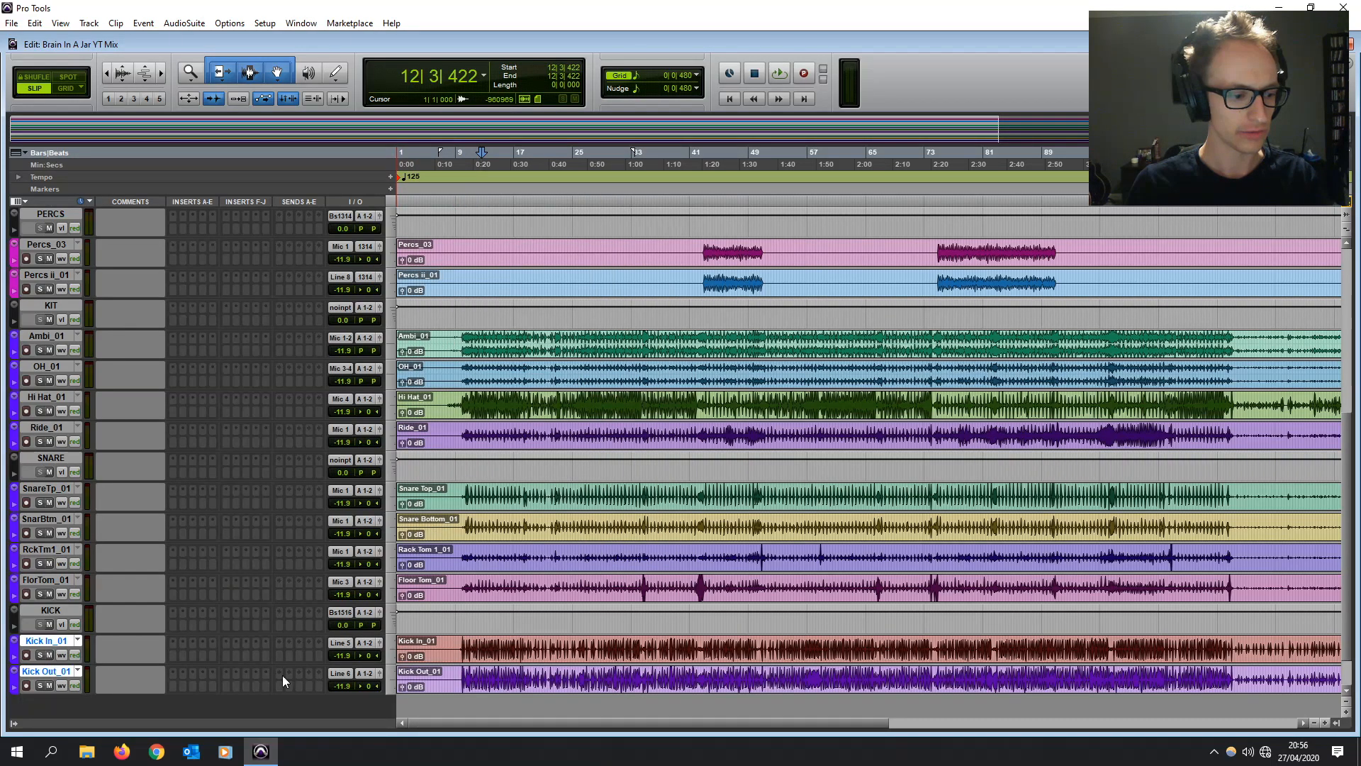
pyautogui.click(361, 674)
pyautogui.moveTo(389, 627)
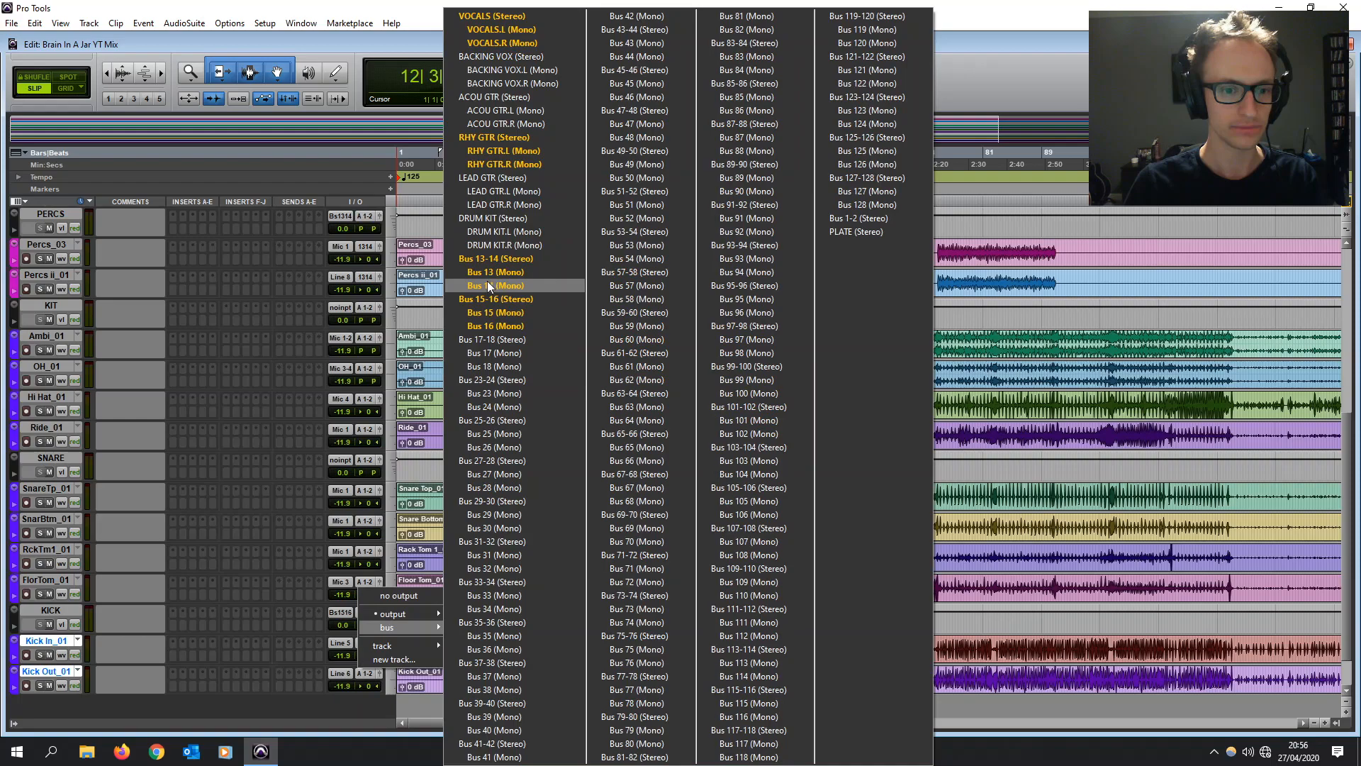
pyautogui.click(489, 282)
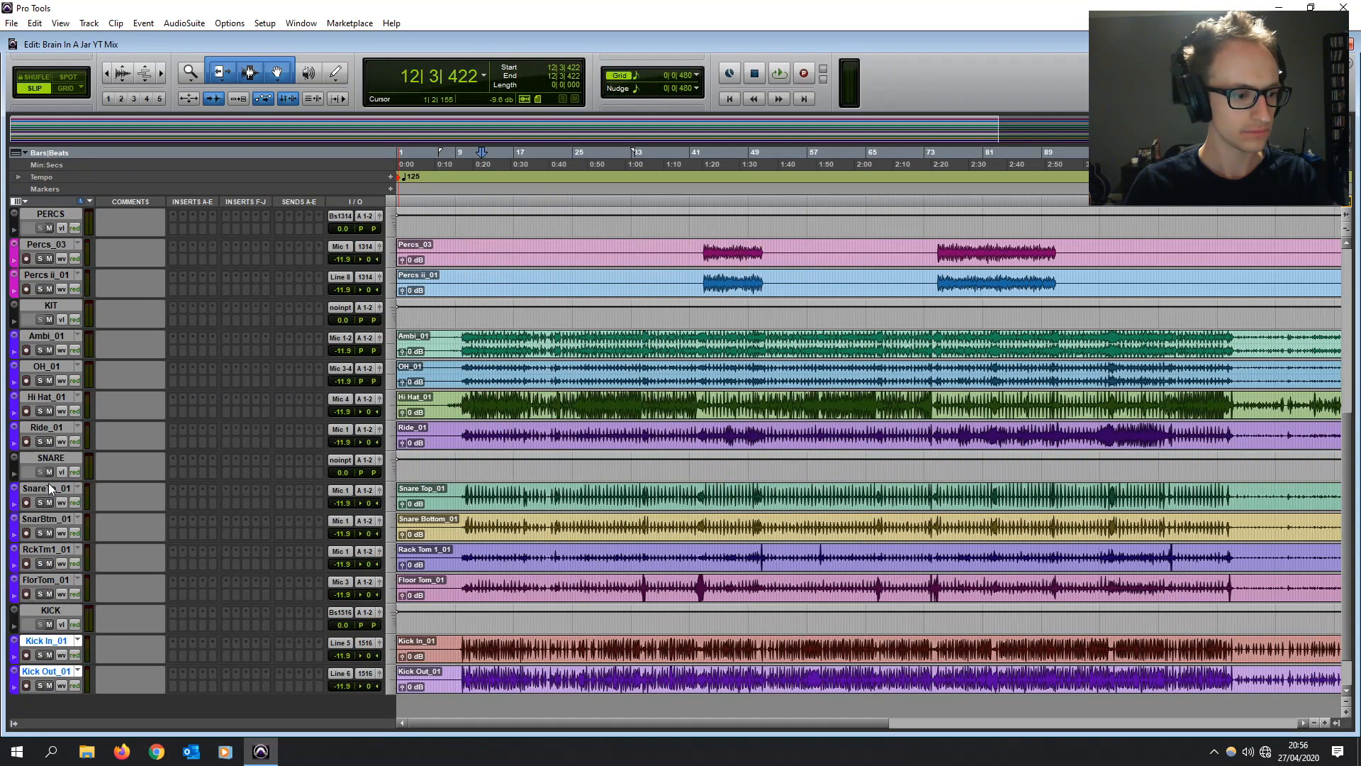
# - Set the SNARE aux track's input to Bus 17-18 (Stereo) and route the snare top and bottom tracks' outputs to that bus
pyautogui.click(338, 460)
pyautogui.moveTo(354, 495)
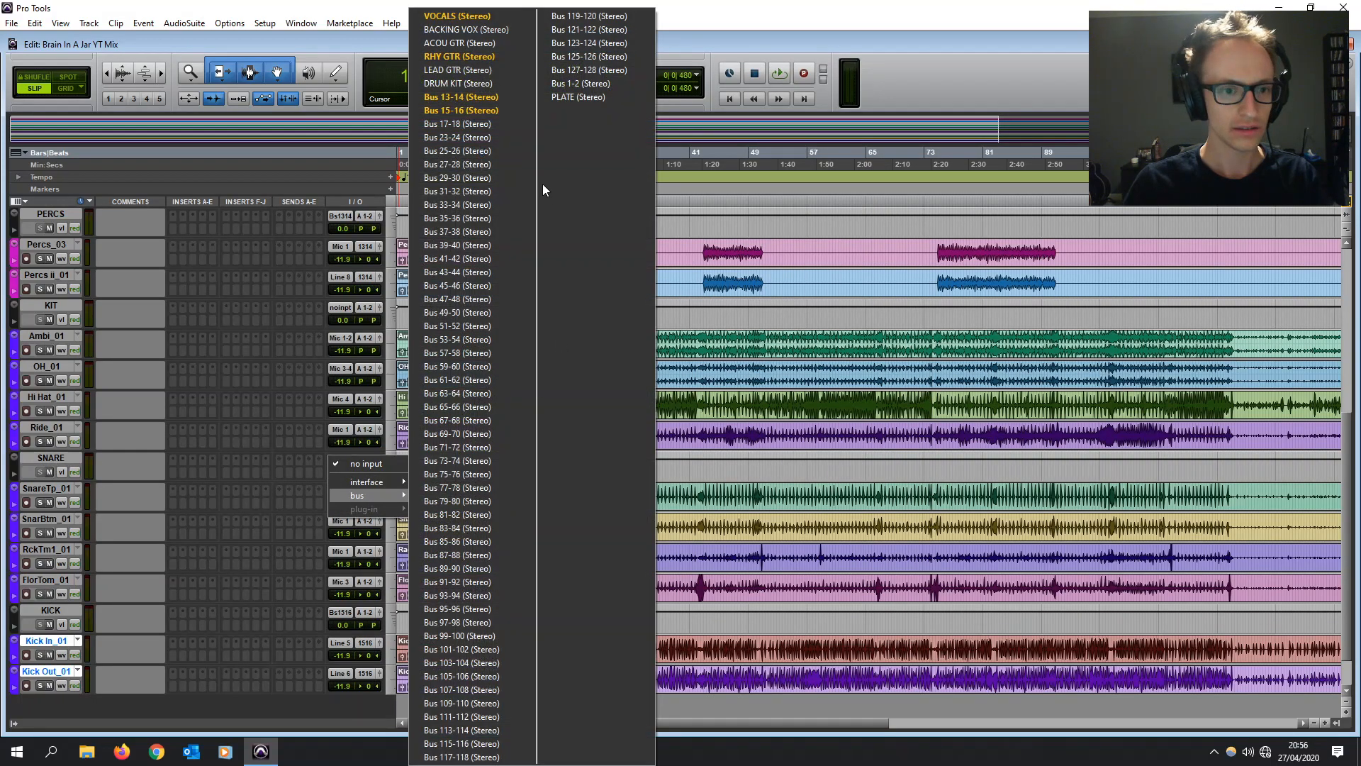
pyautogui.click(459, 125)
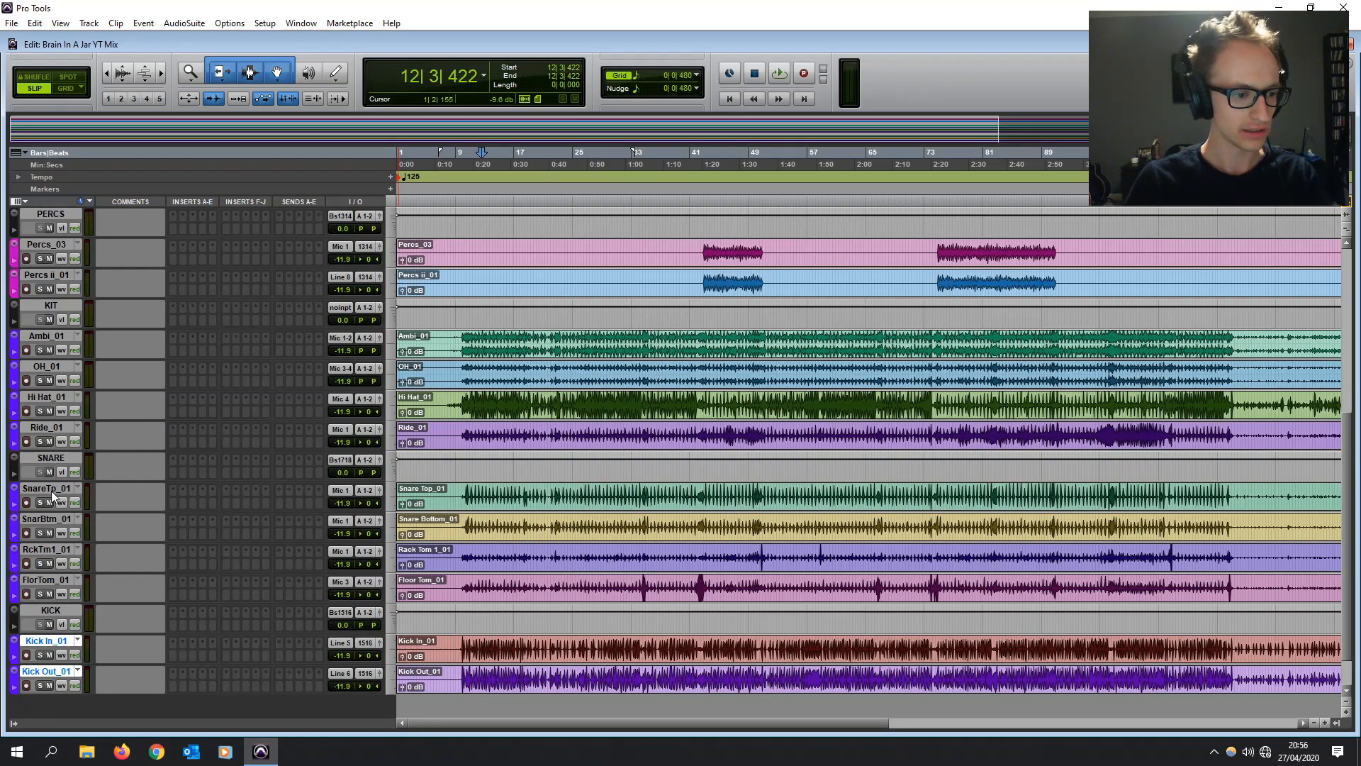
pyautogui.click(45, 488)
# - Select the ambience, overhead, hi-hat, ride, rack tom and floor tom tracks and route their outputs to DRUM KIT (Stereo)
pyautogui.keyDown('ctrl'); pyautogui.click(46, 550); pyautogui.keyUp('ctrl')
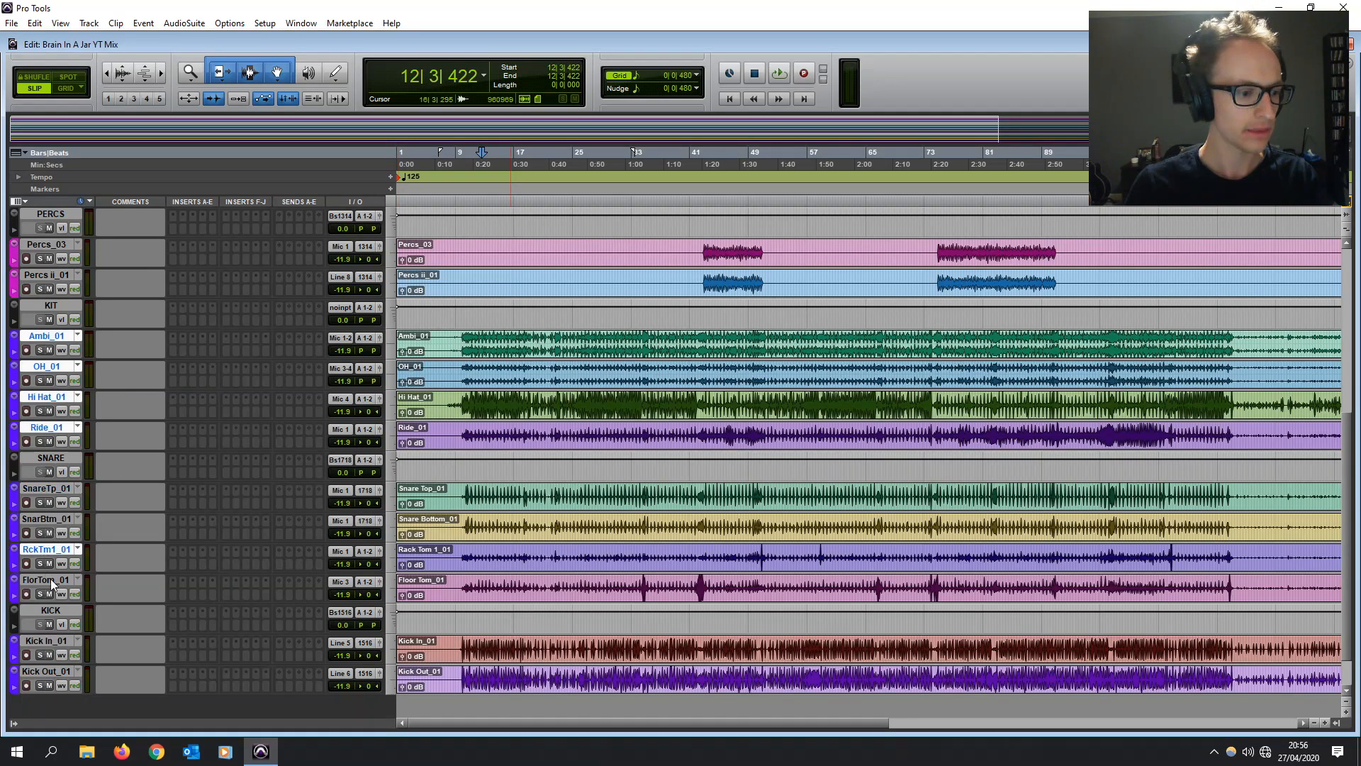
pyautogui.keyDown('ctrl'); pyautogui.click(49, 581); pyautogui.keyUp('ctrl')
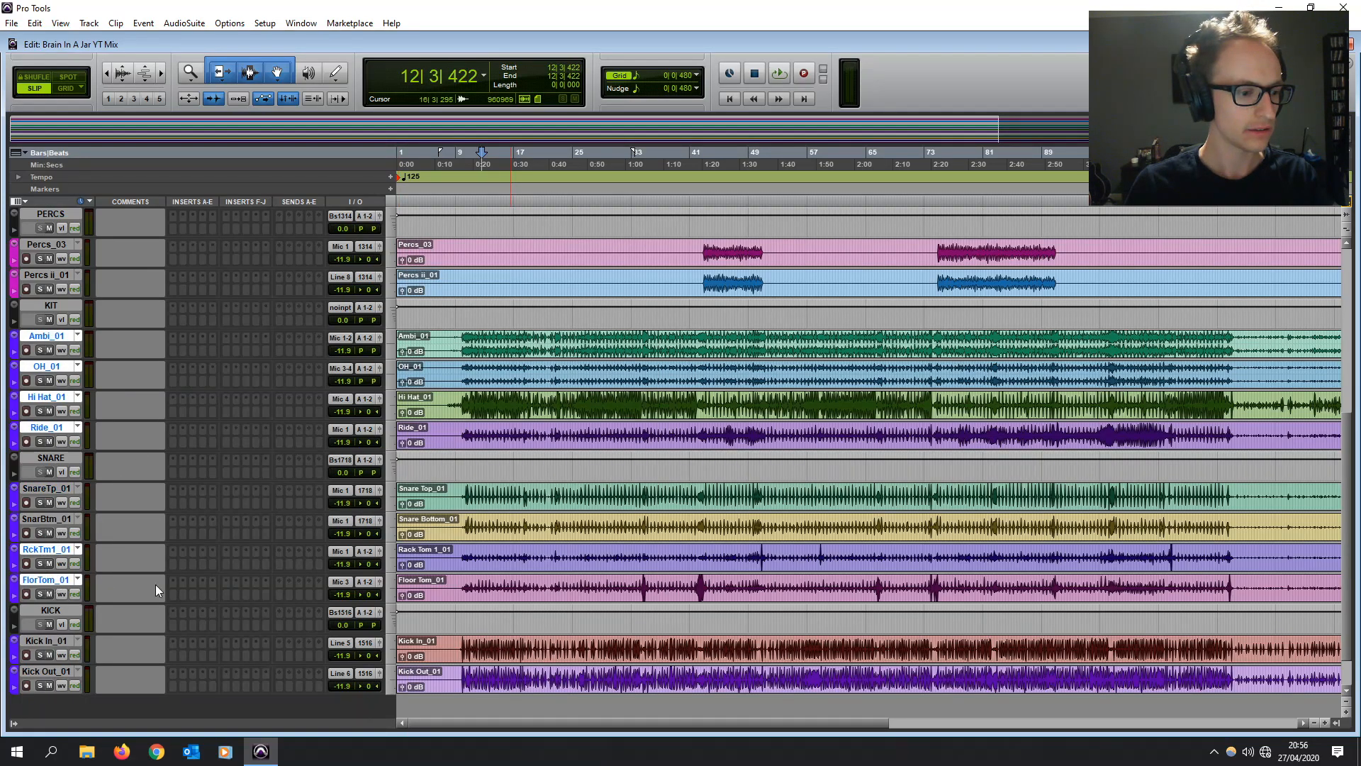
pyautogui.click(365, 550)
pyautogui.moveTo(389, 588)
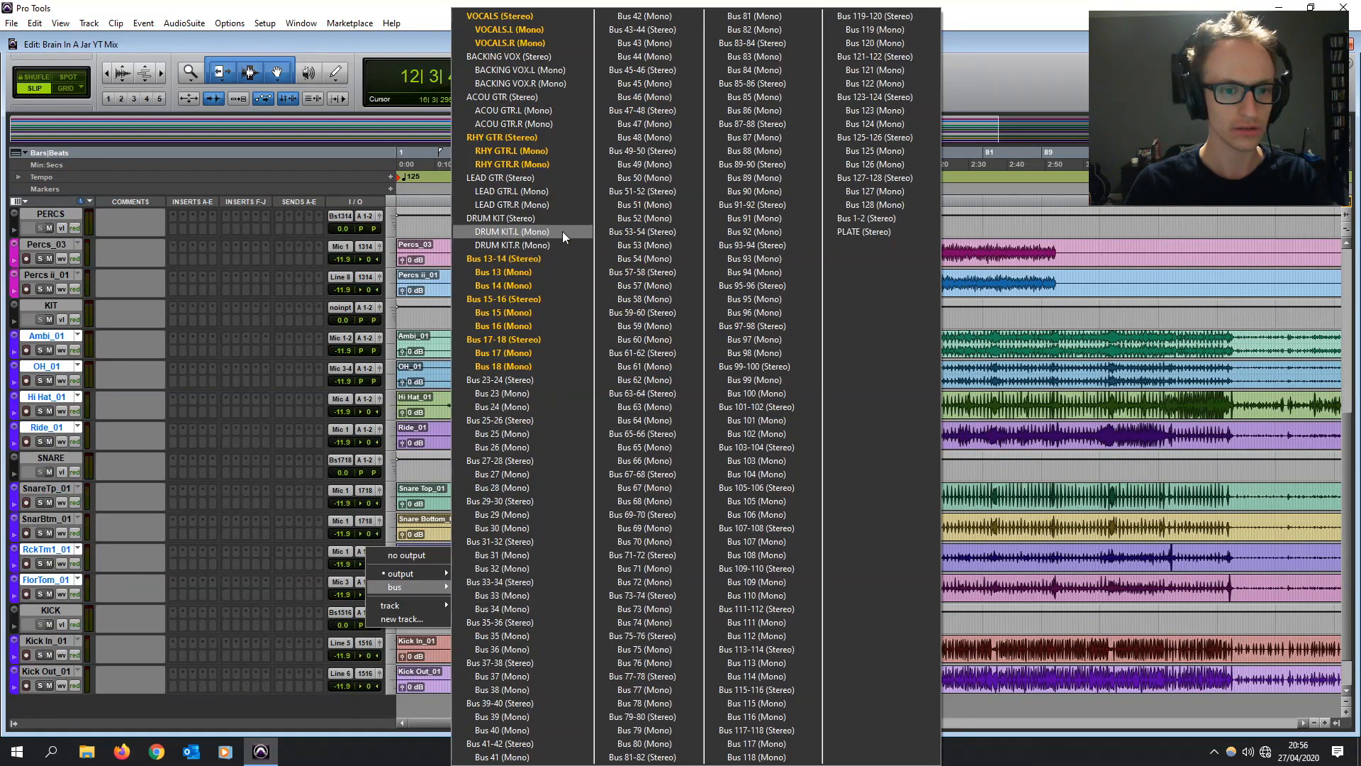
pyautogui.click(500, 219)
# - Set the input of the KIT aux track to DRUM KIT (Stereo)
pyautogui.click(340, 307)
pyautogui.moveTo(365, 345)
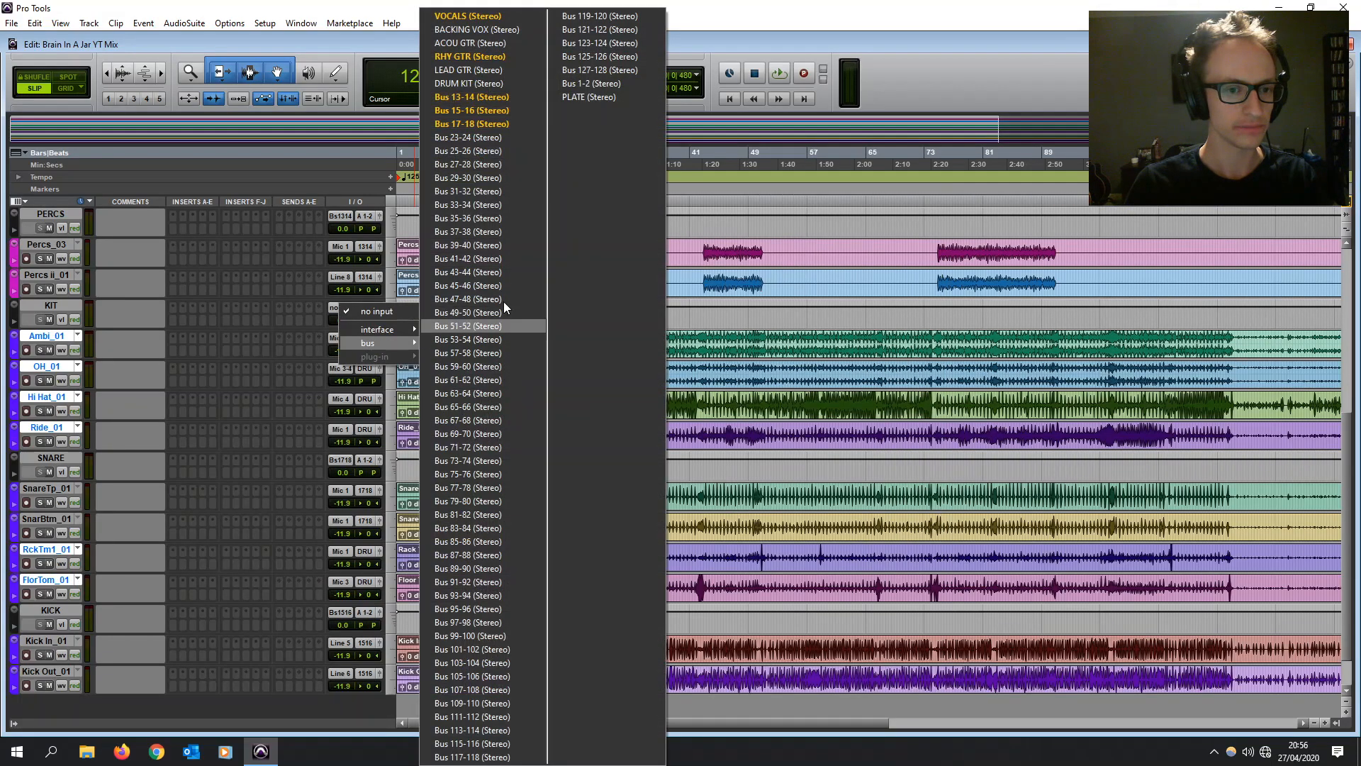
pyautogui.click(479, 84)
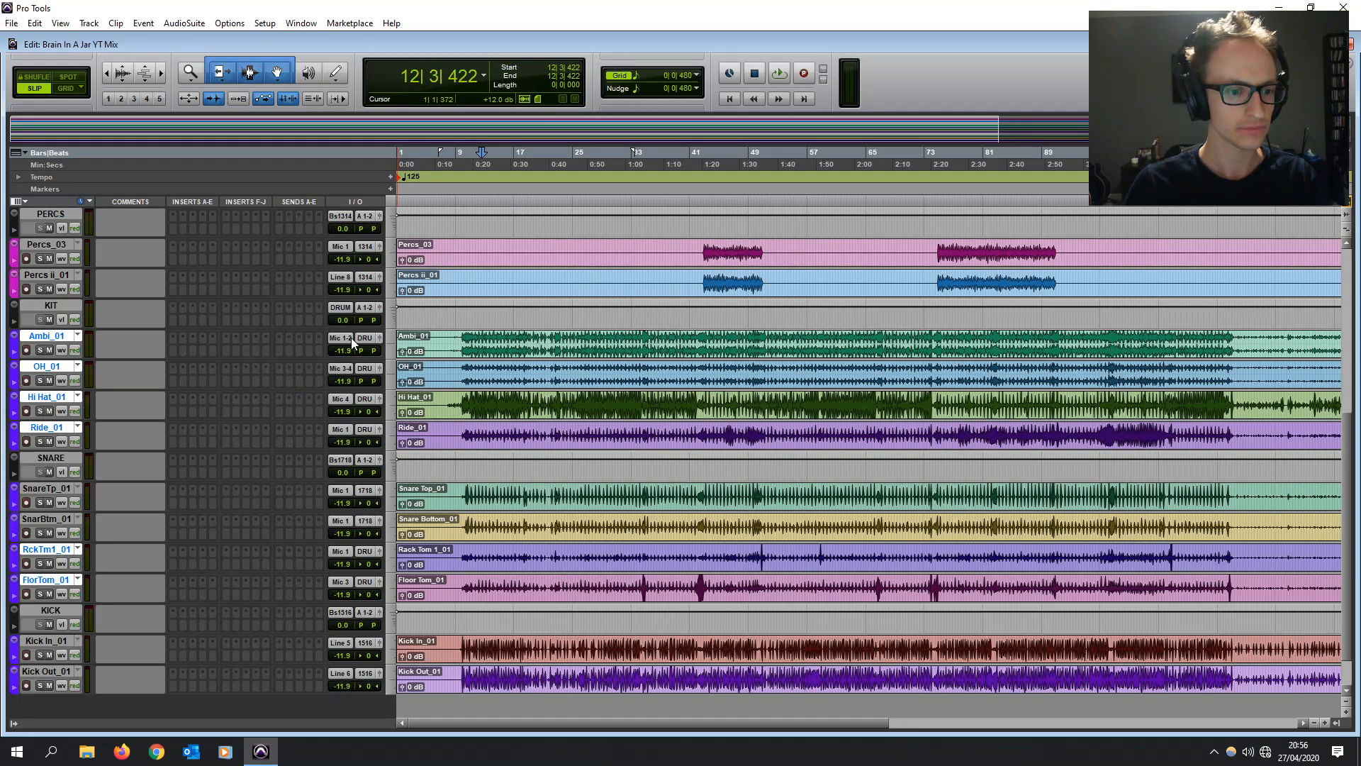
# - Select the SNARE and KICK aux tracks and route their outputs to DRUM KIT (Stereo)
pyautogui.click(49, 458)
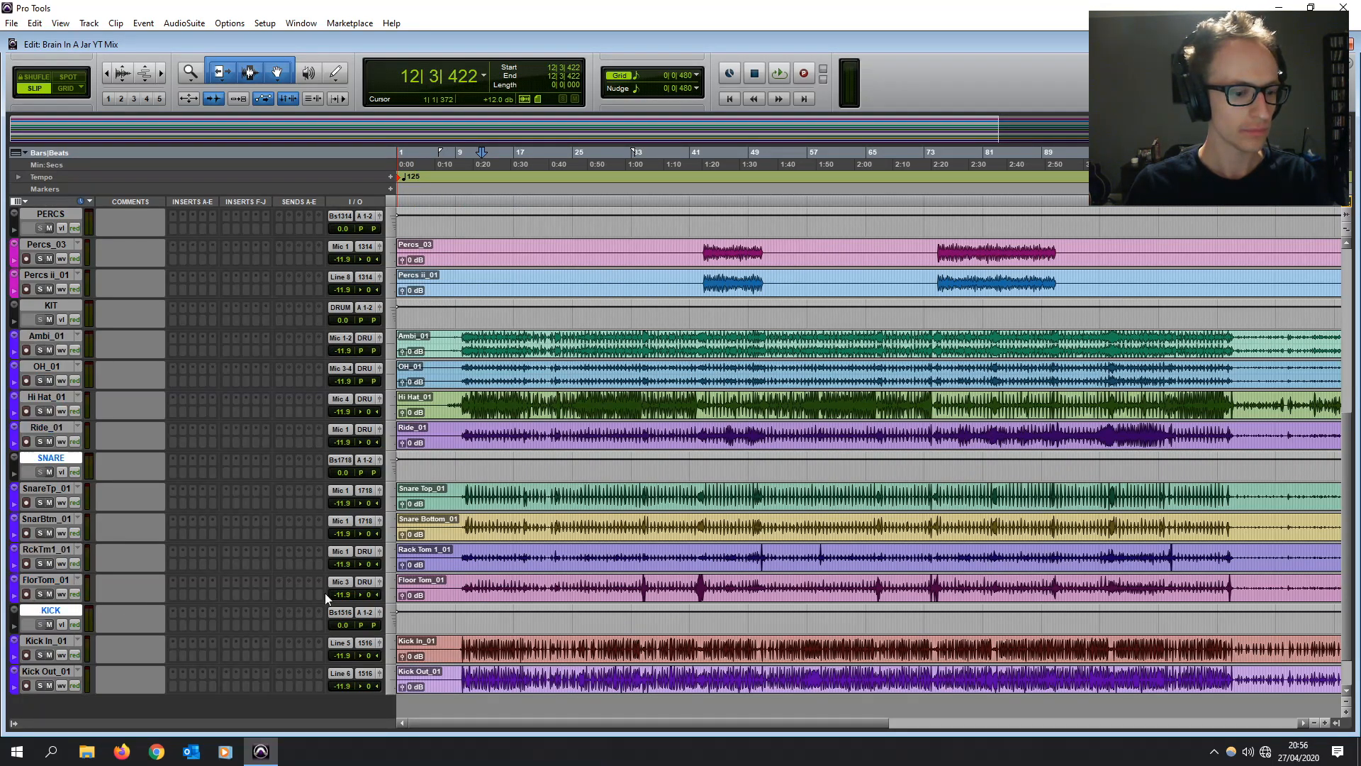
pyautogui.click(359, 614)
pyautogui.moveTo(378, 651)
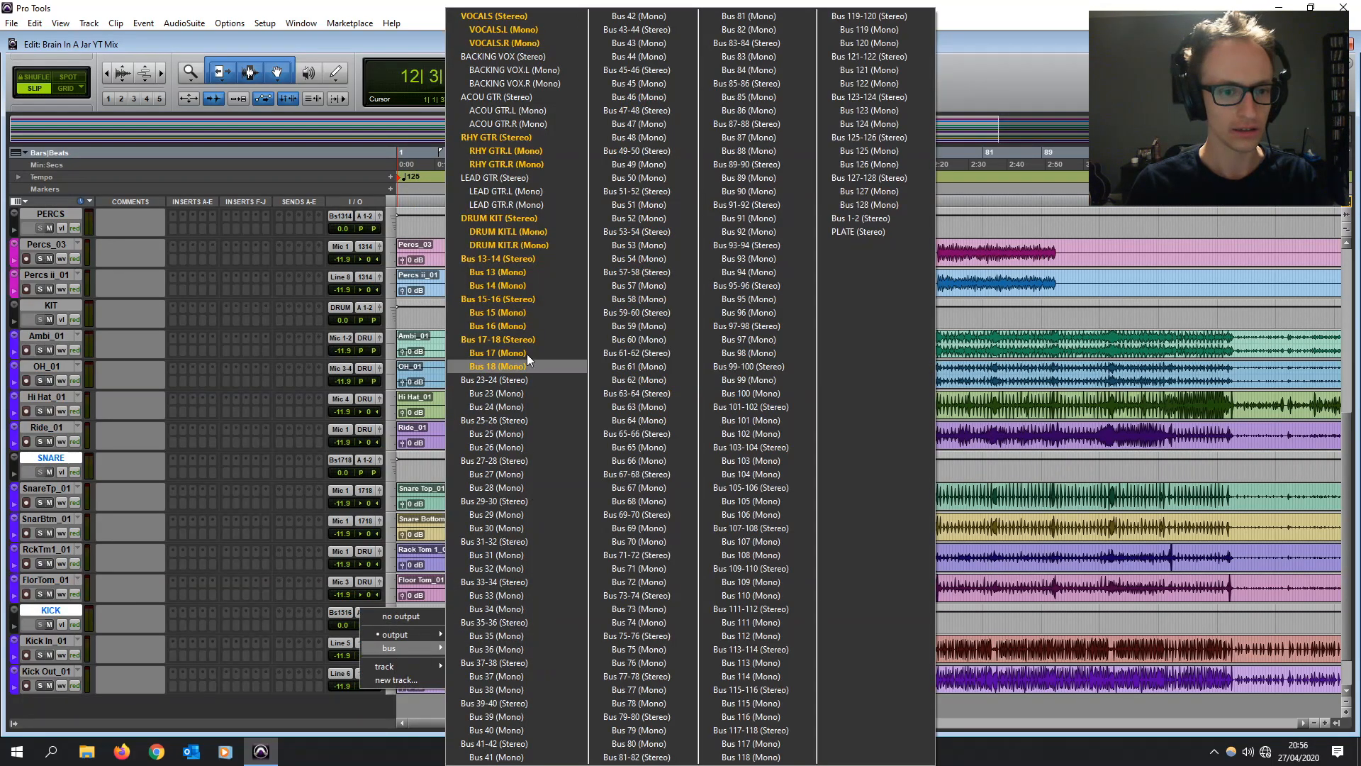
pyautogui.click(503, 219)
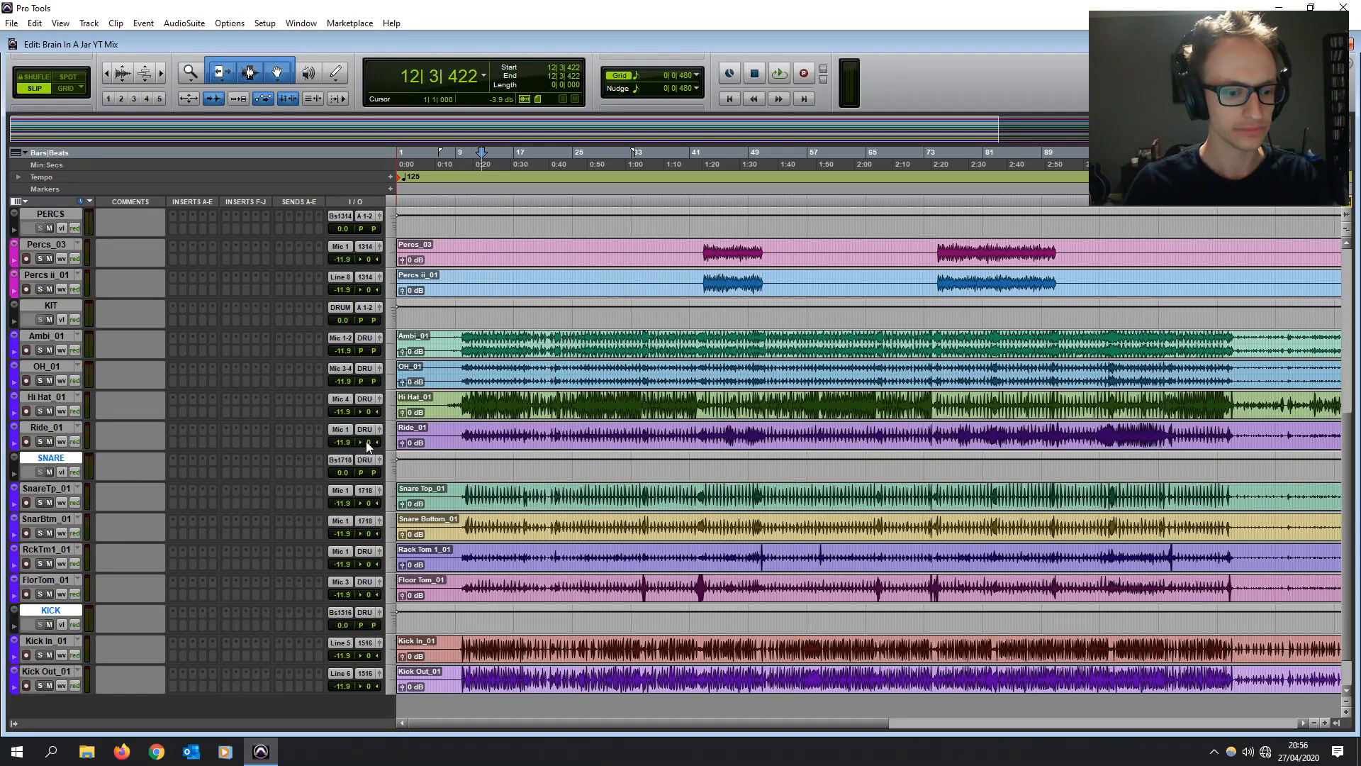
pyautogui.click(485, 338)
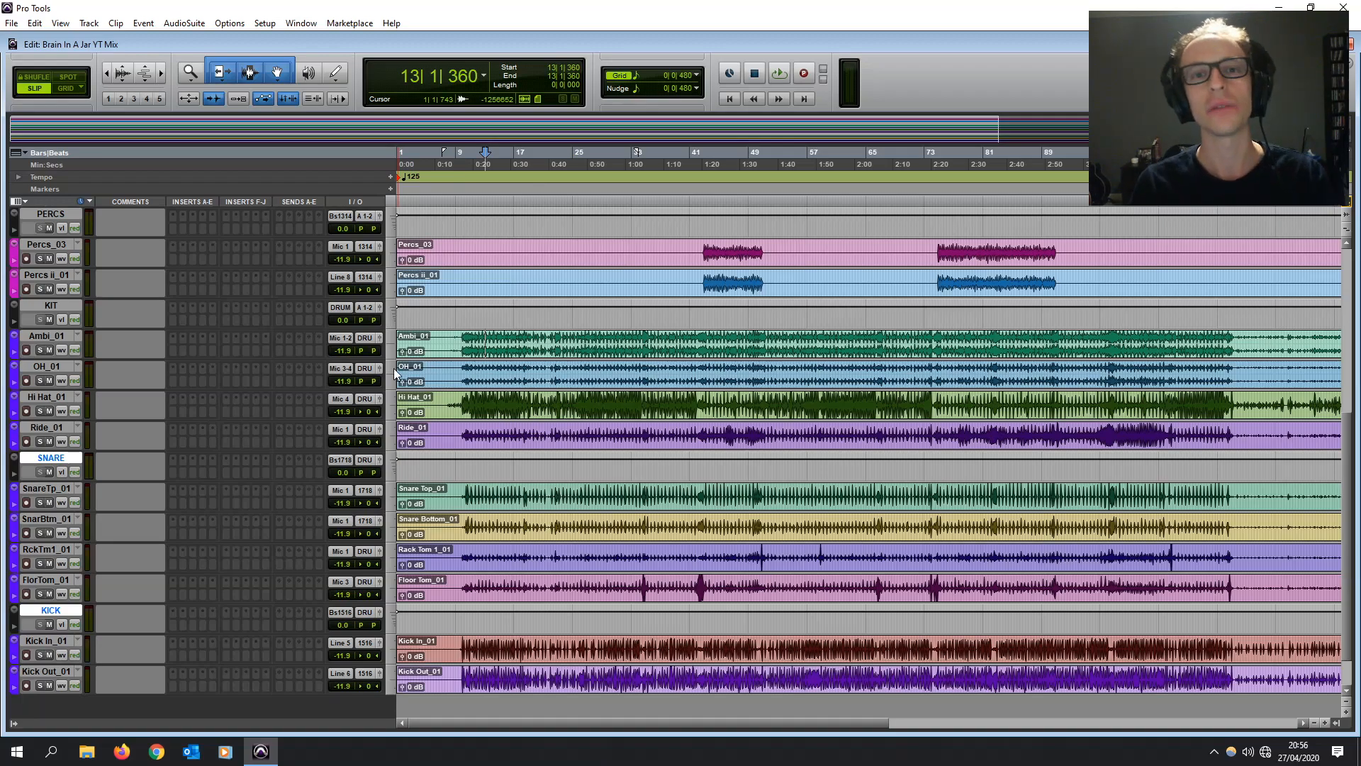
pyautogui.click(47, 304)
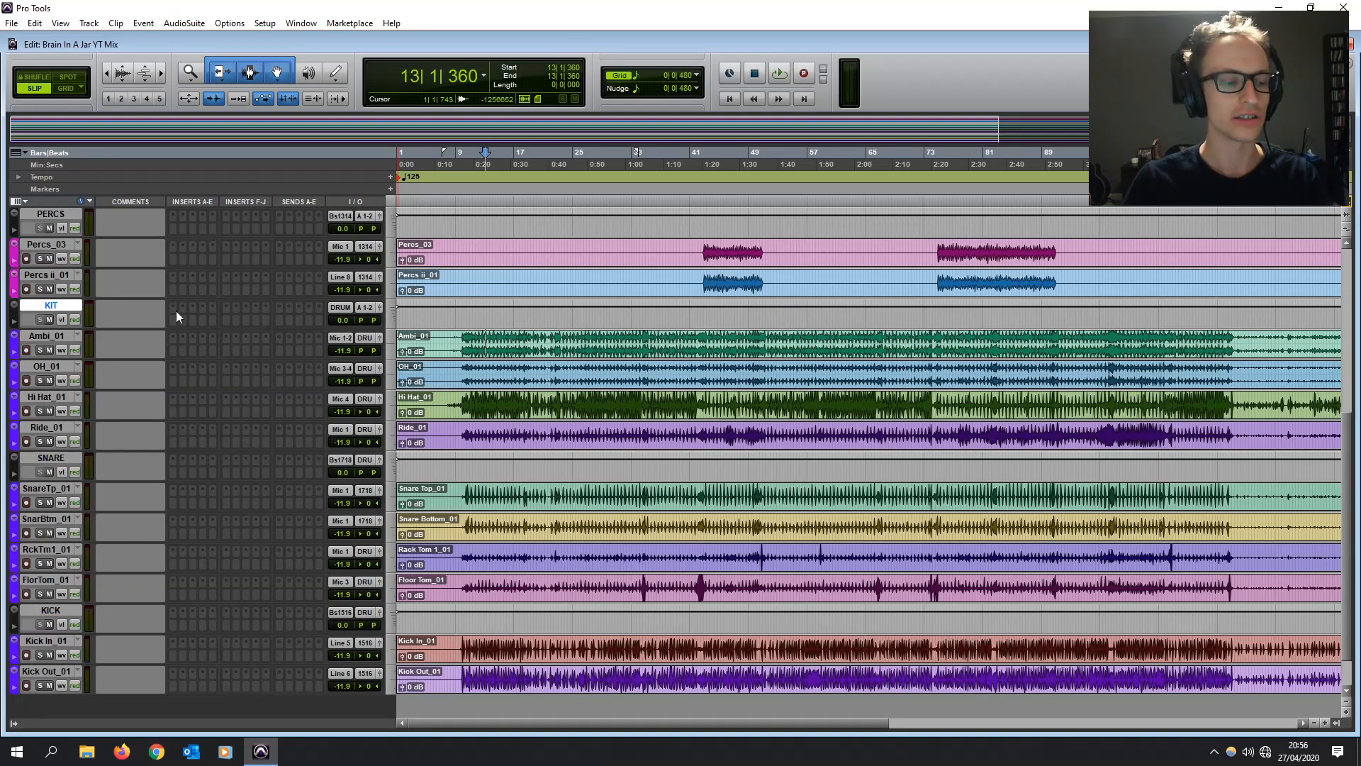
pyautogui.click(47, 366)
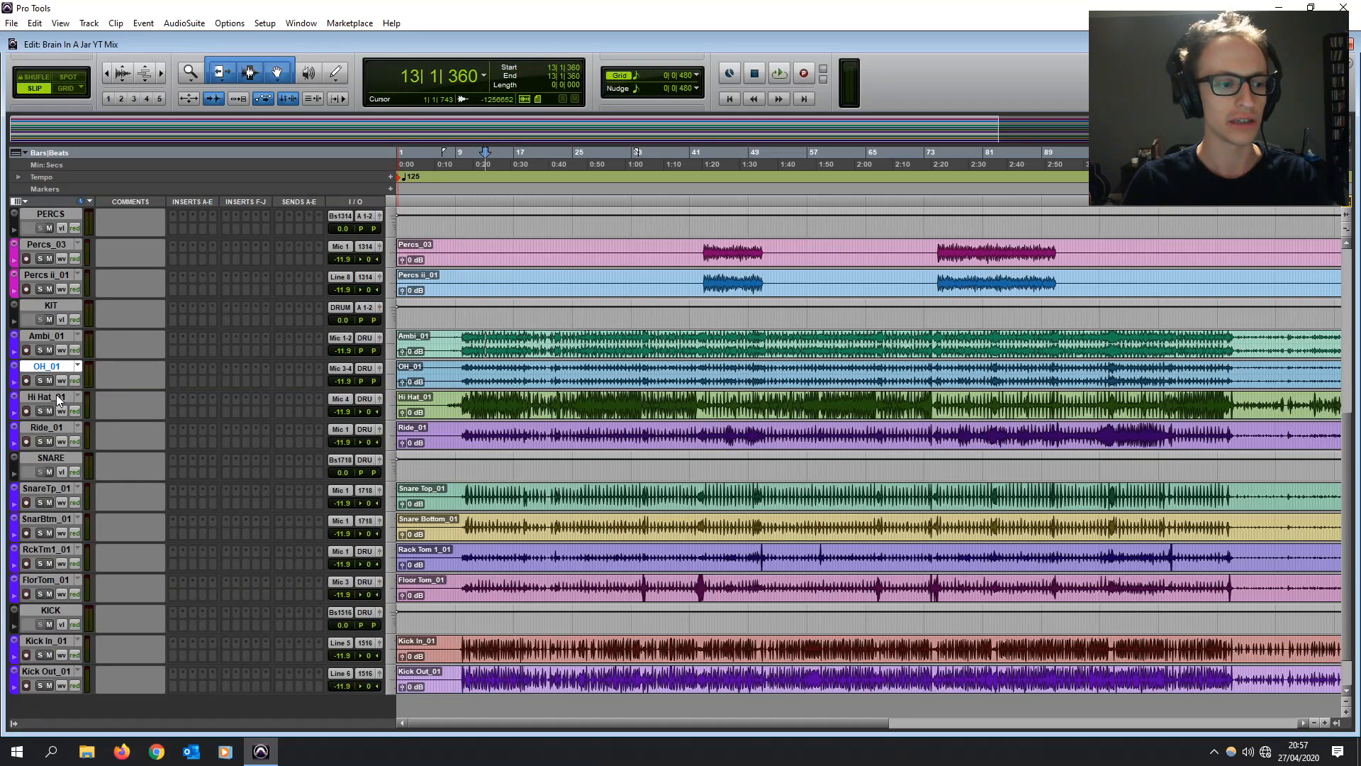
pyautogui.click(54, 428)
pyautogui.click(50, 489)
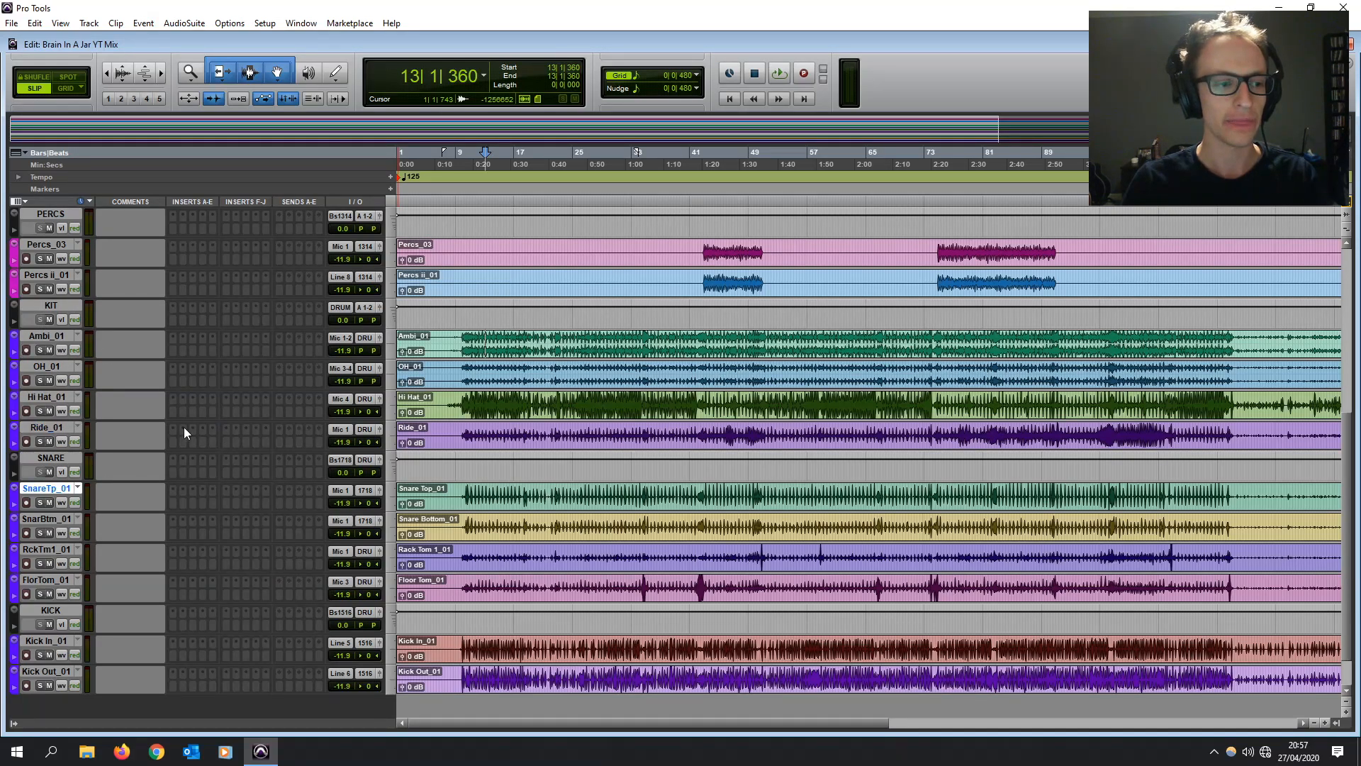
pyautogui.click(176, 321)
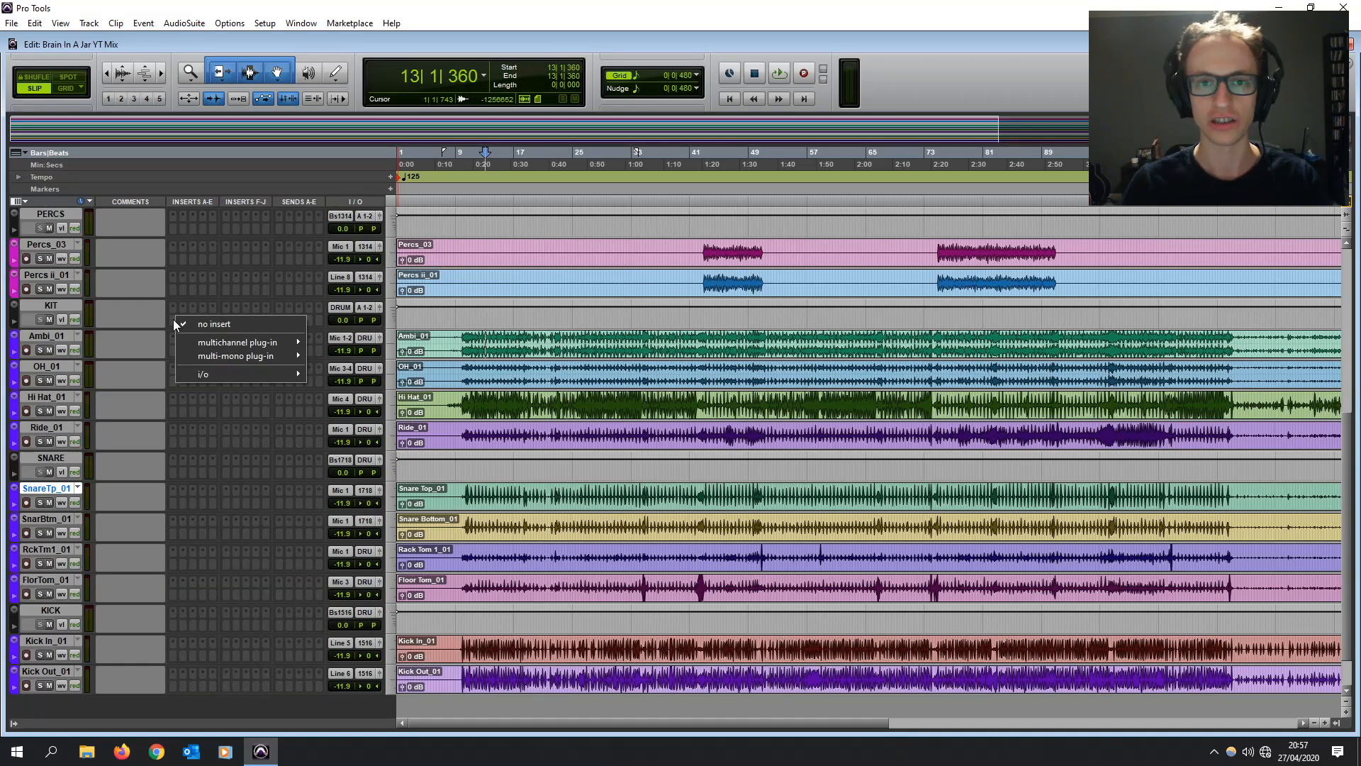
pyautogui.click(174, 320)
pyautogui.click(489, 325)
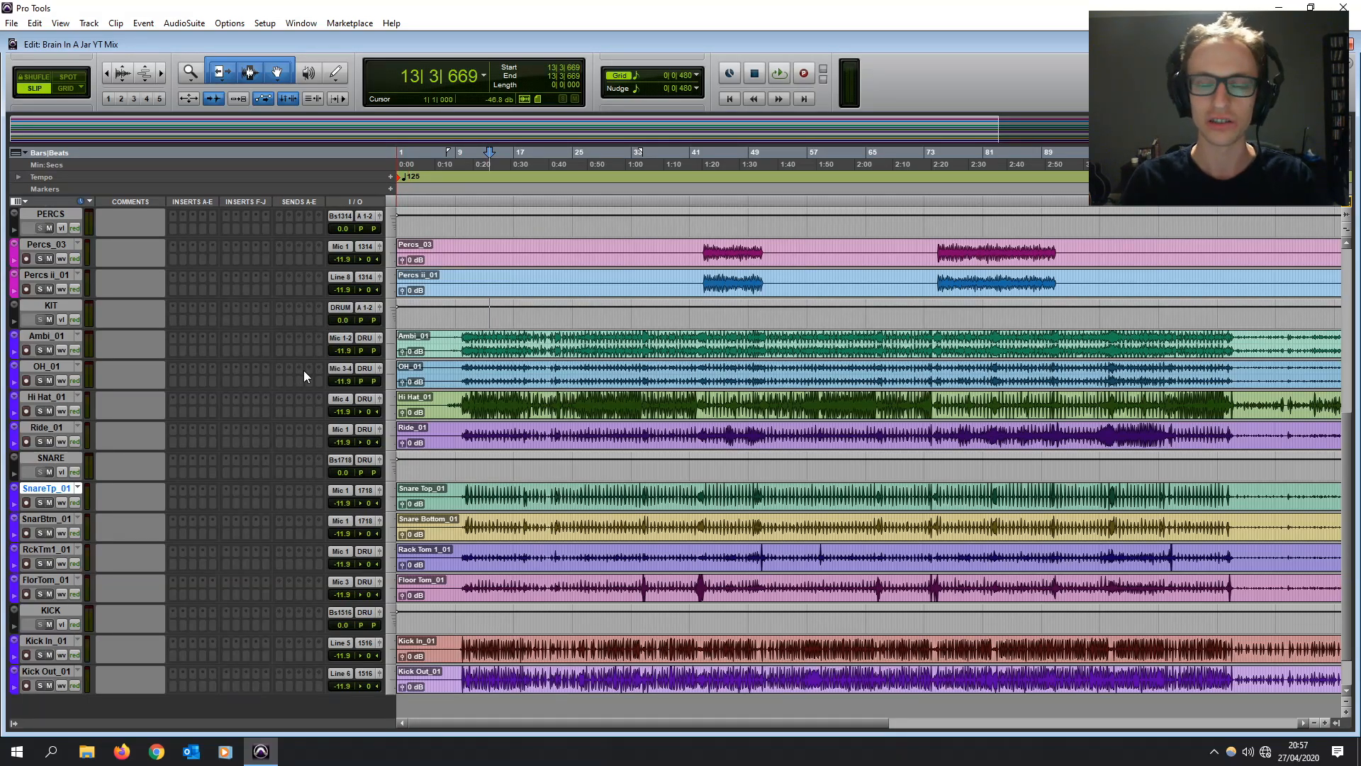
pyautogui.click(39, 306)
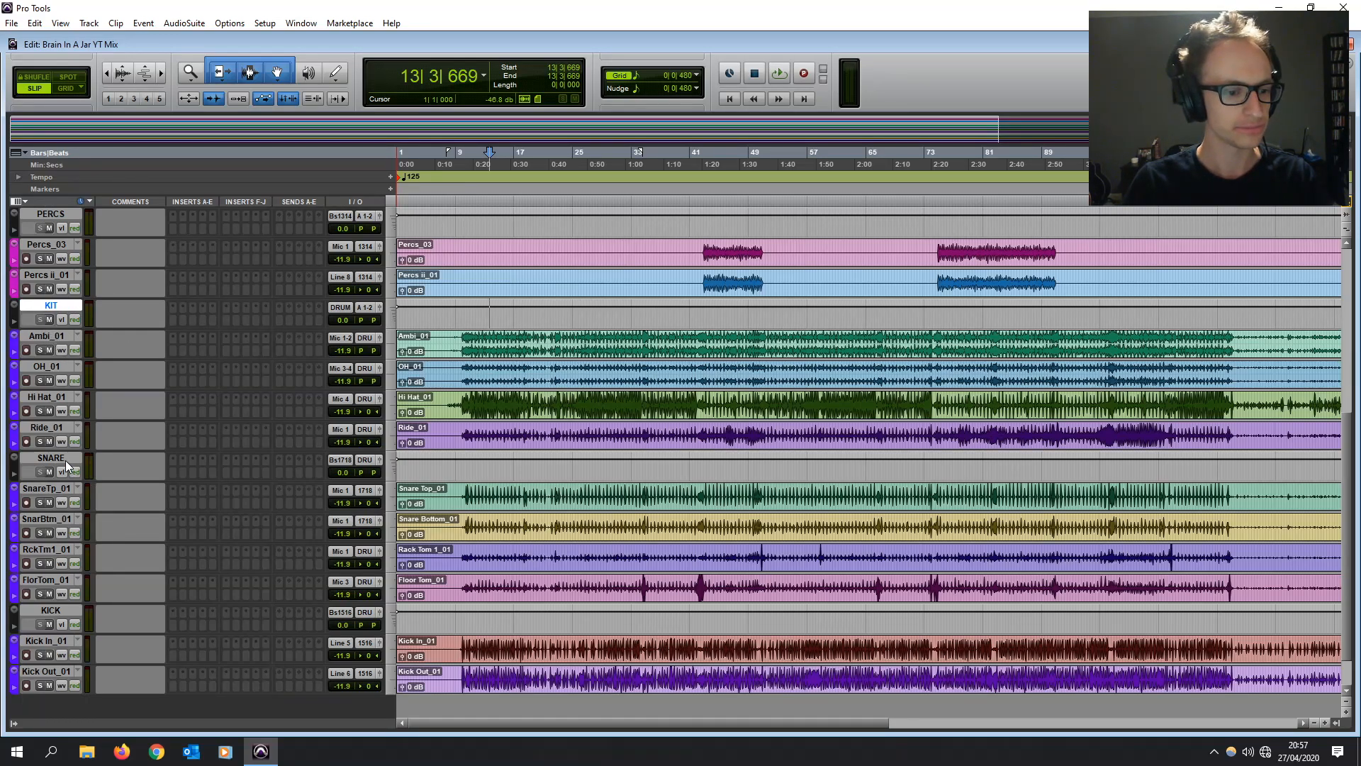
pyautogui.click(466, 351)
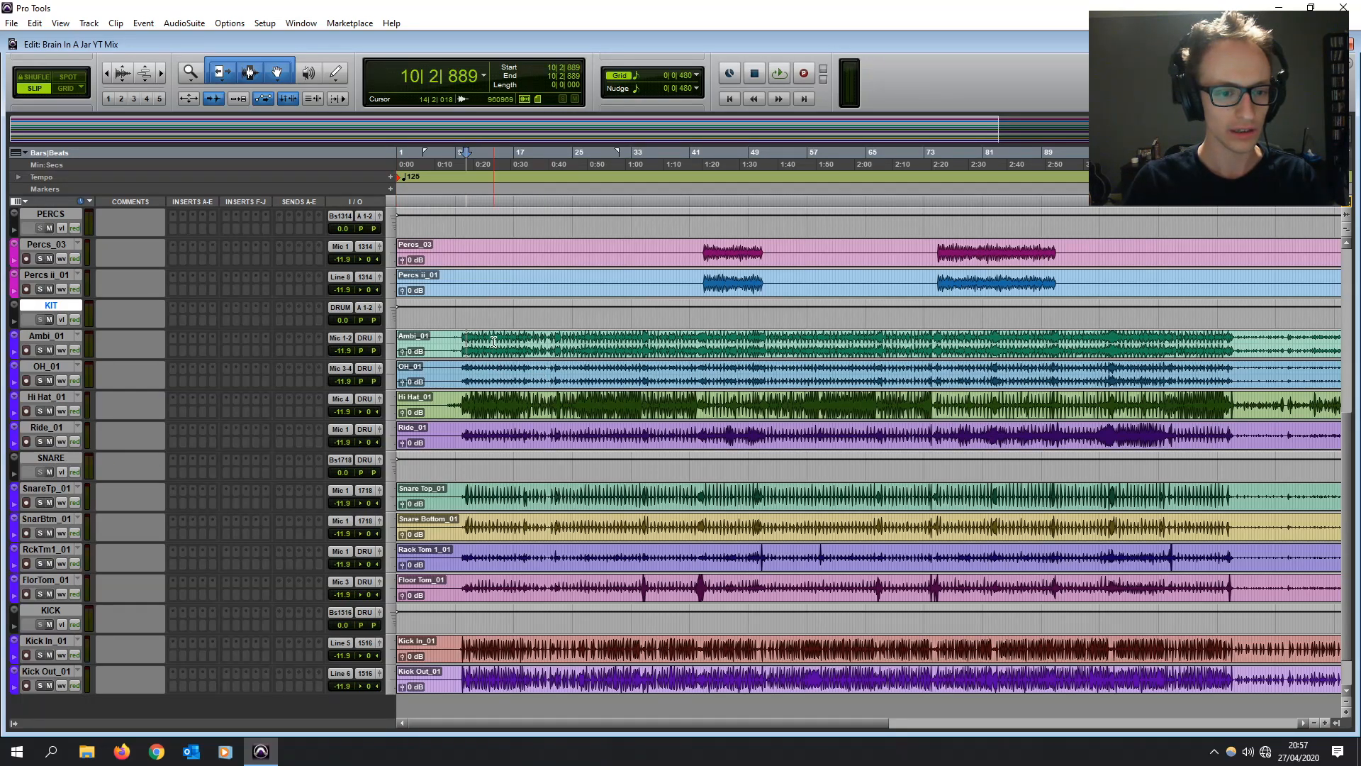
# - Play the session from around bar 15 and check the meters of the guitar, kit and snare aux tracks
pyautogui.scroll(5, 492, 376)
pyautogui.scroll(4, 492, 383)
pyautogui.scroll(-2, 508, 386)
pyautogui.scroll(2, 507, 387)
pyautogui.click(503, 369)
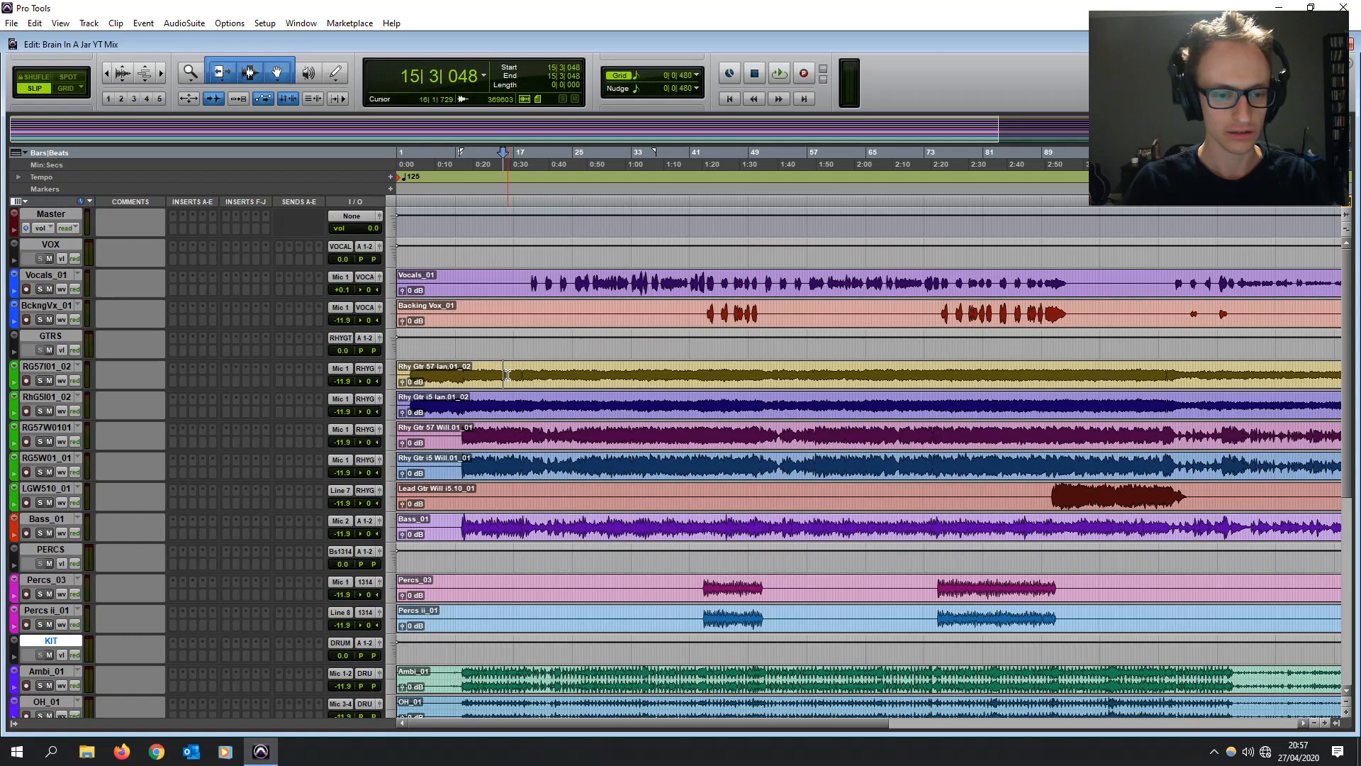
pyautogui.press('space')
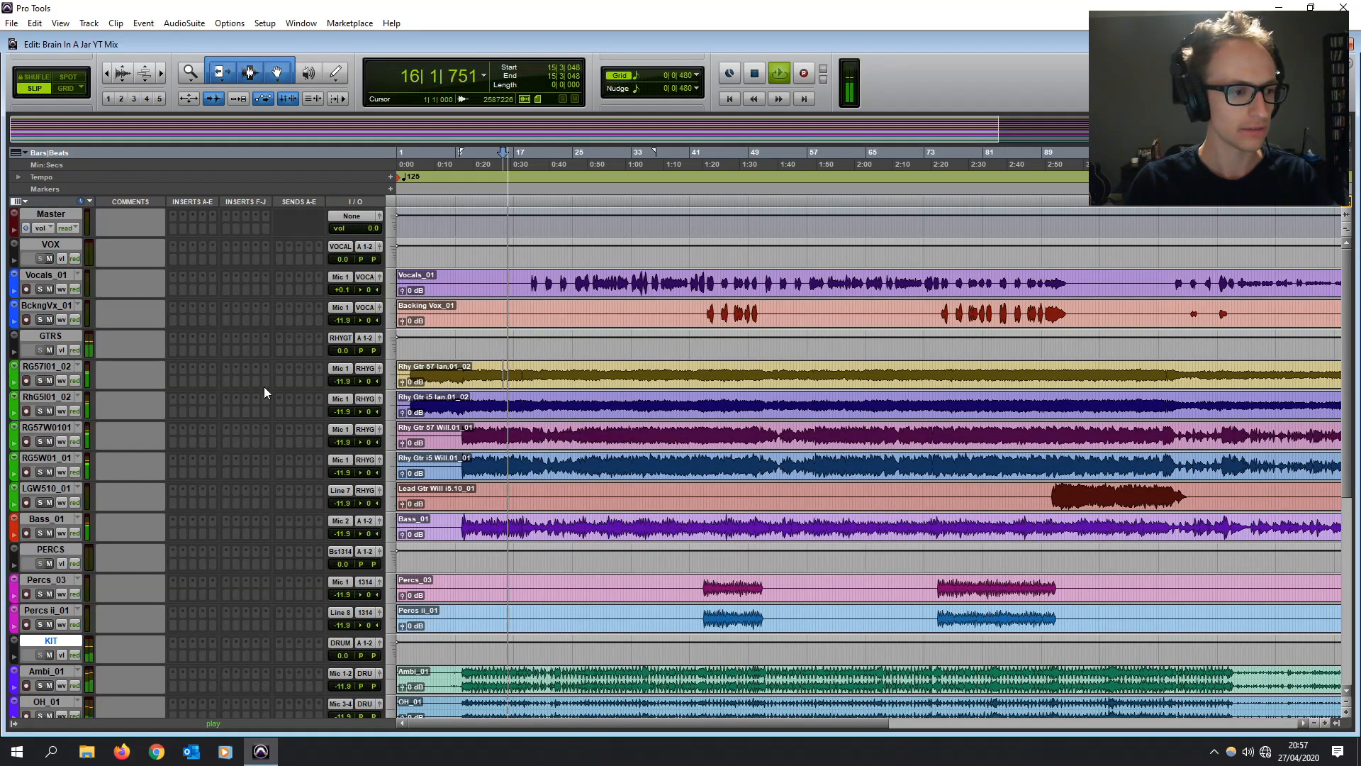
pyautogui.scroll(-5, 254, 398)
pyautogui.scroll(-4, 253, 398)
pyautogui.scroll(-3, 302, 433)
pyautogui.scroll(5, 302, 434)
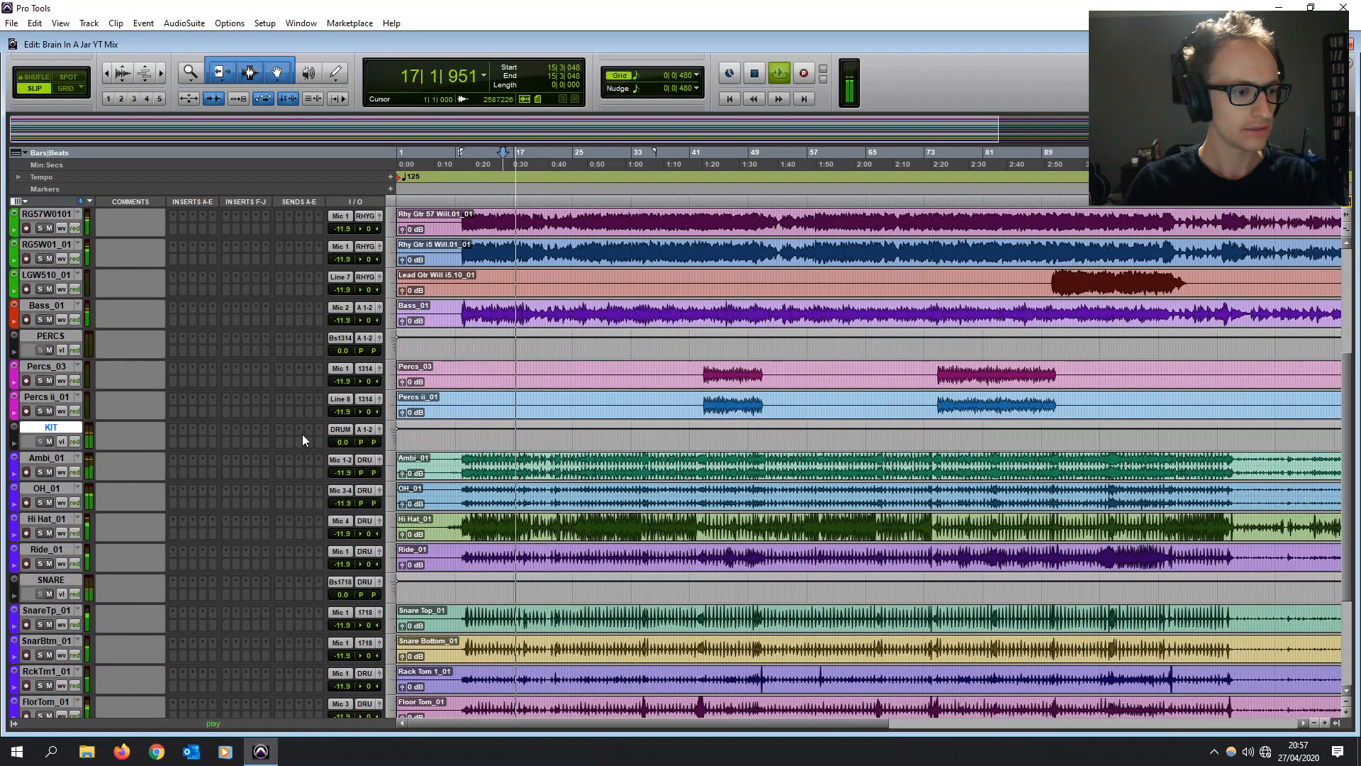
# - Play from around bar 43, where the percussion starts, to check the vocal and percussion aux meters, and stop playback
pyautogui.click(709, 366)
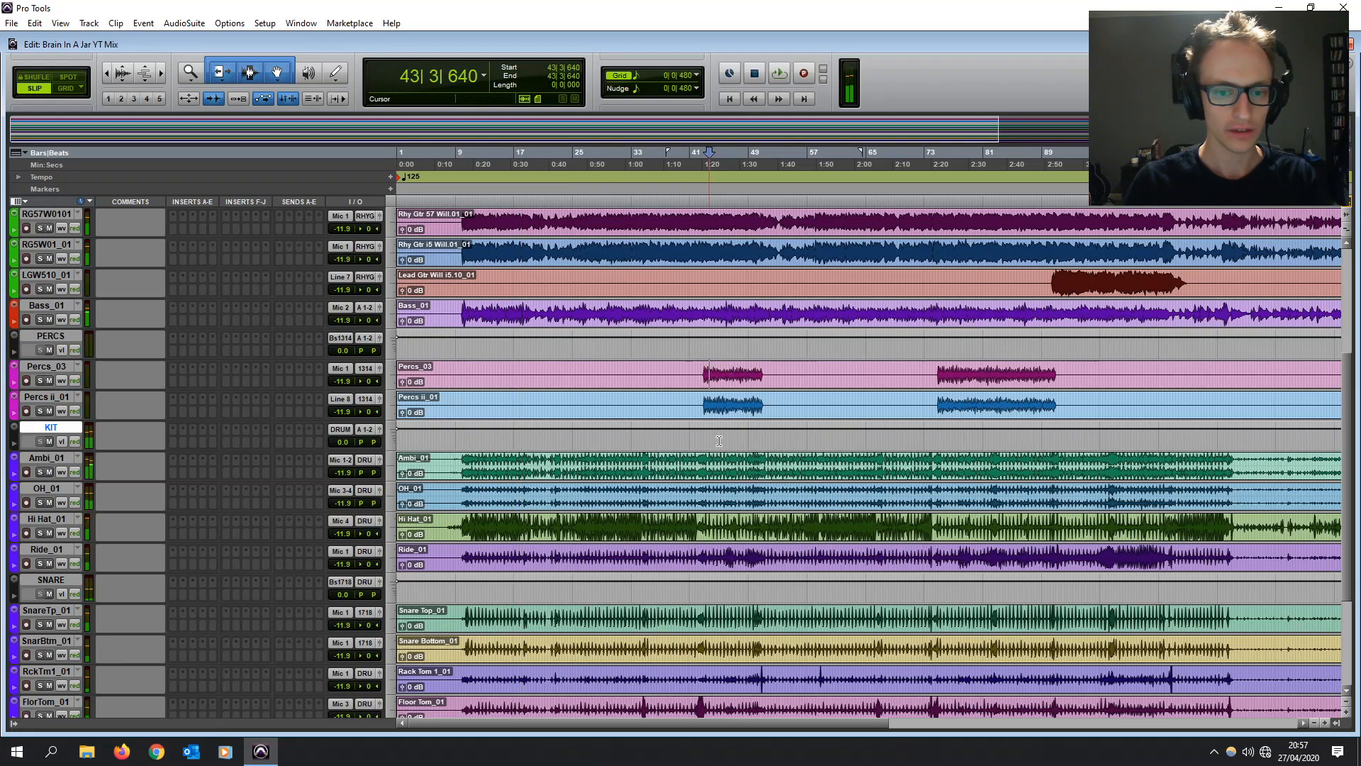
pyautogui.scroll(7, 63, 235)
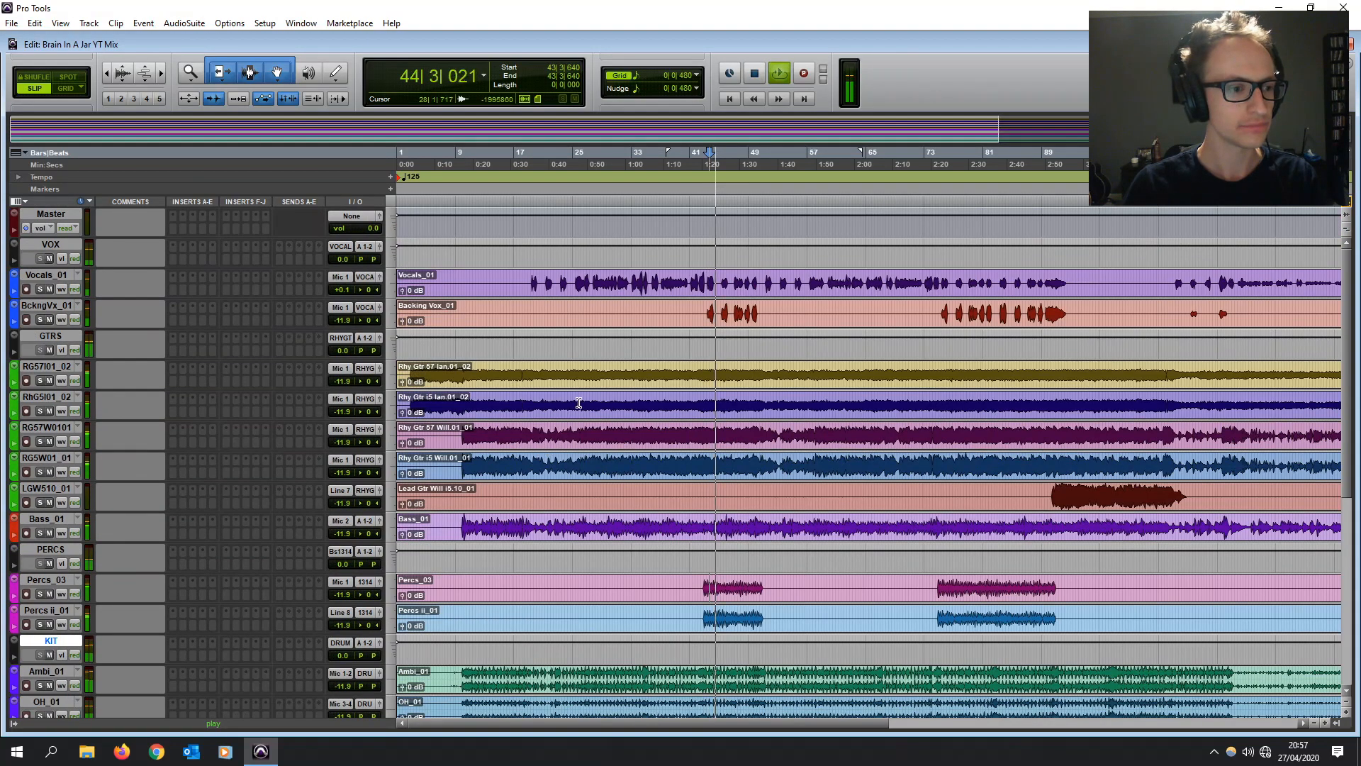
pyautogui.press('space')
# - Create one new stereo Aux Input track directly below the Master track
pyautogui.click(60, 213)
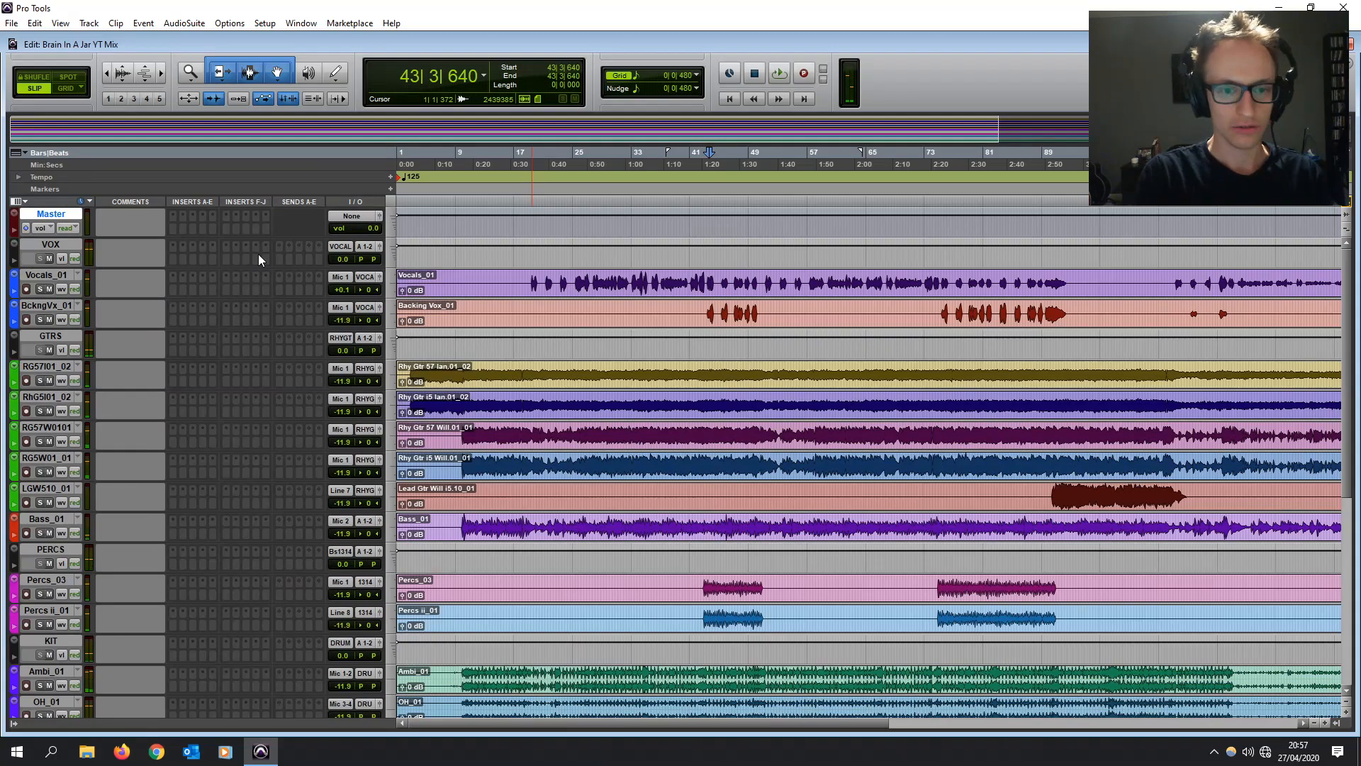
pyautogui.hotkey('ctrl', 'shift', 'n')
pyautogui.click(623, 256)
pyautogui.click(653, 271)
pyautogui.click(695, 256)
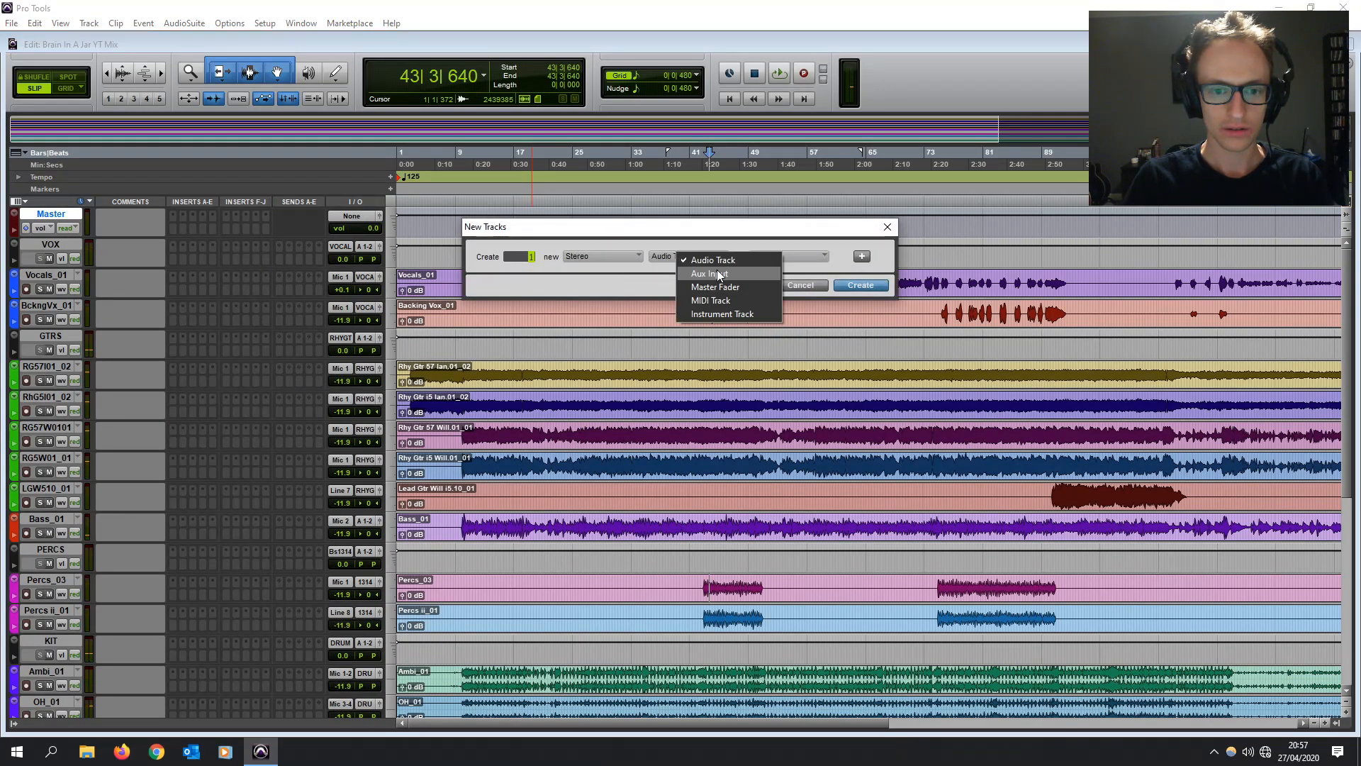
pyautogui.click(717, 274)
pyautogui.click(861, 285)
# - Rename the new aux track as MIX BUS
pyautogui.doubleClick(51, 244)
pyautogui.write('M<')
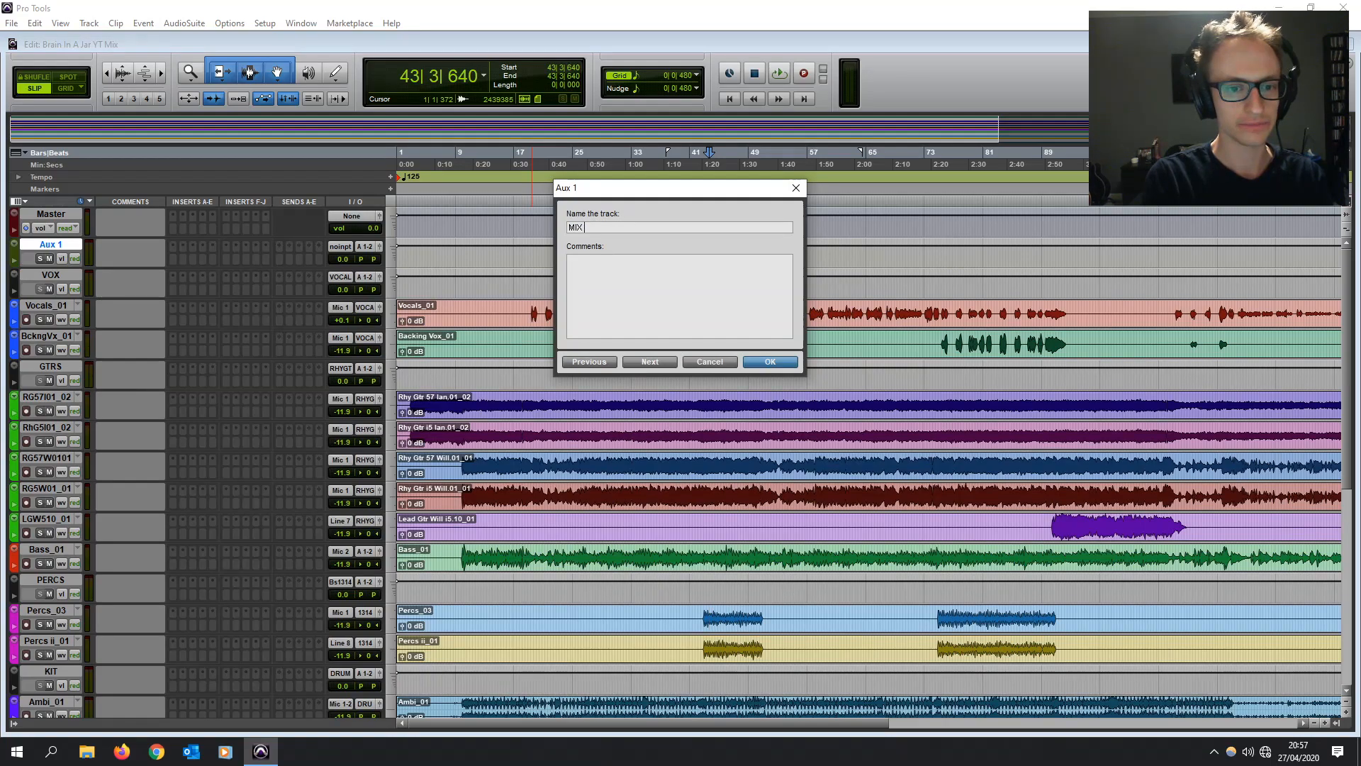
pyautogui.press('Return')
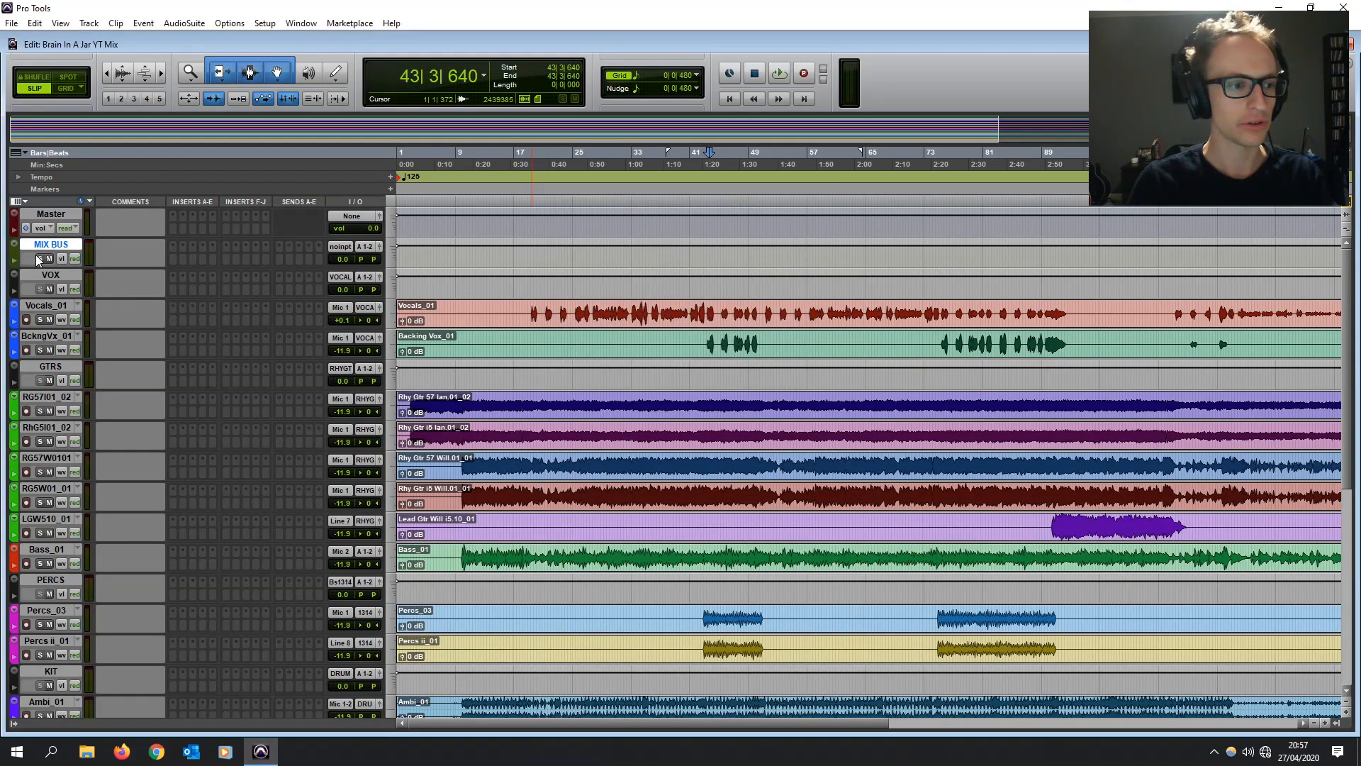
pyautogui.click(955, 347)
pyautogui.click(974, 326)
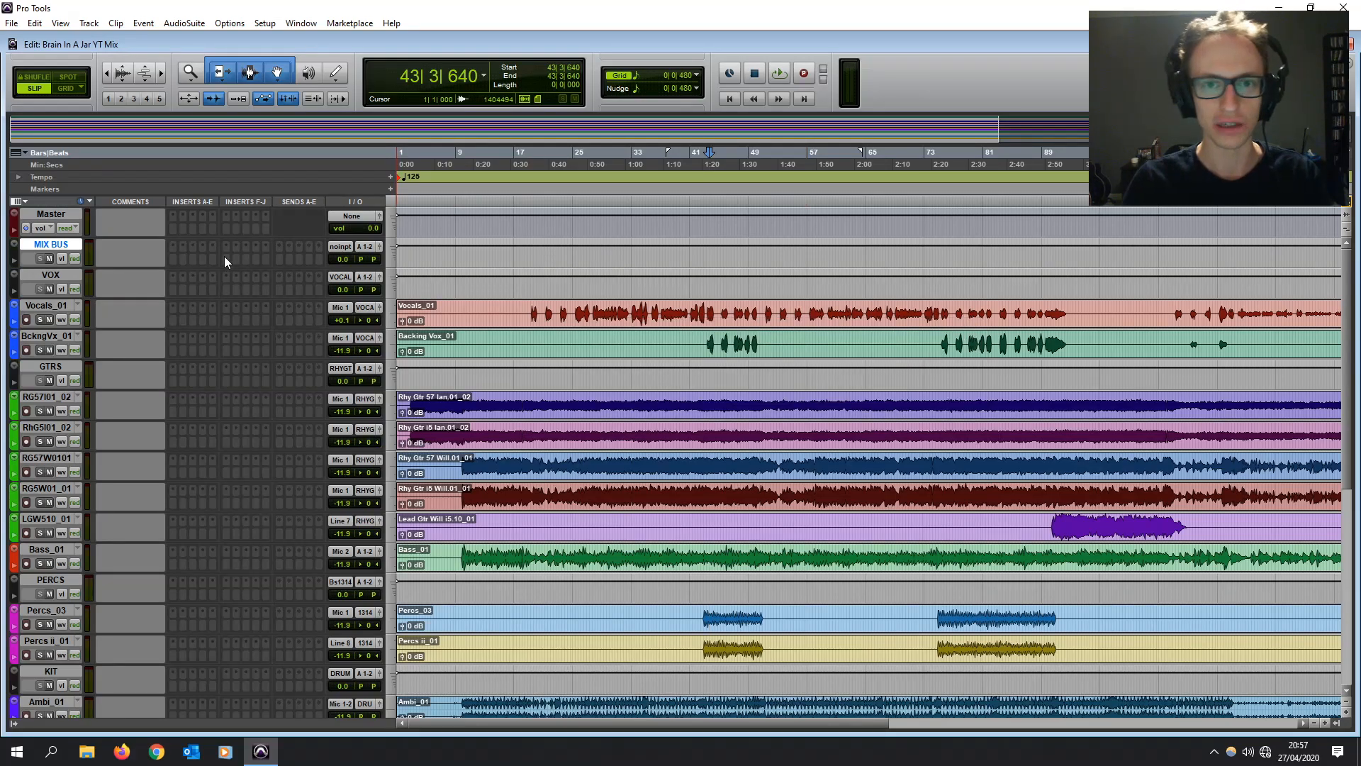
# - Select the VOX, GTRS, Bass_01, PERCS and KIT tracks and route their outputs to Bus 23-24 (Stereo)
pyautogui.click(51, 275)
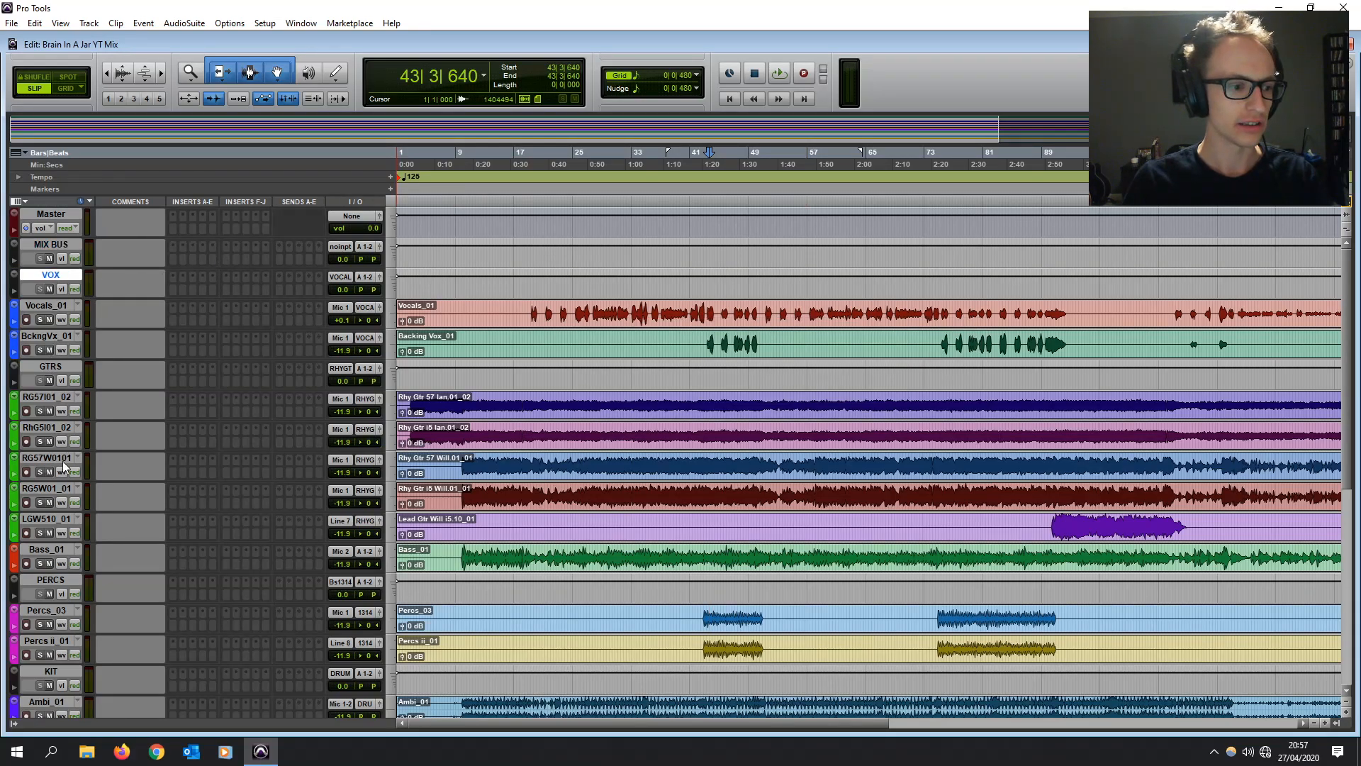
pyautogui.keyDown('ctrl'); pyautogui.click(51, 366); pyautogui.keyUp('ctrl')
pyautogui.keyDown('ctrl'); pyautogui.click(45, 553); pyautogui.keyUp('ctrl')
pyautogui.keyDown('ctrl'); pyautogui.click(49, 580); pyautogui.keyUp('ctrl')
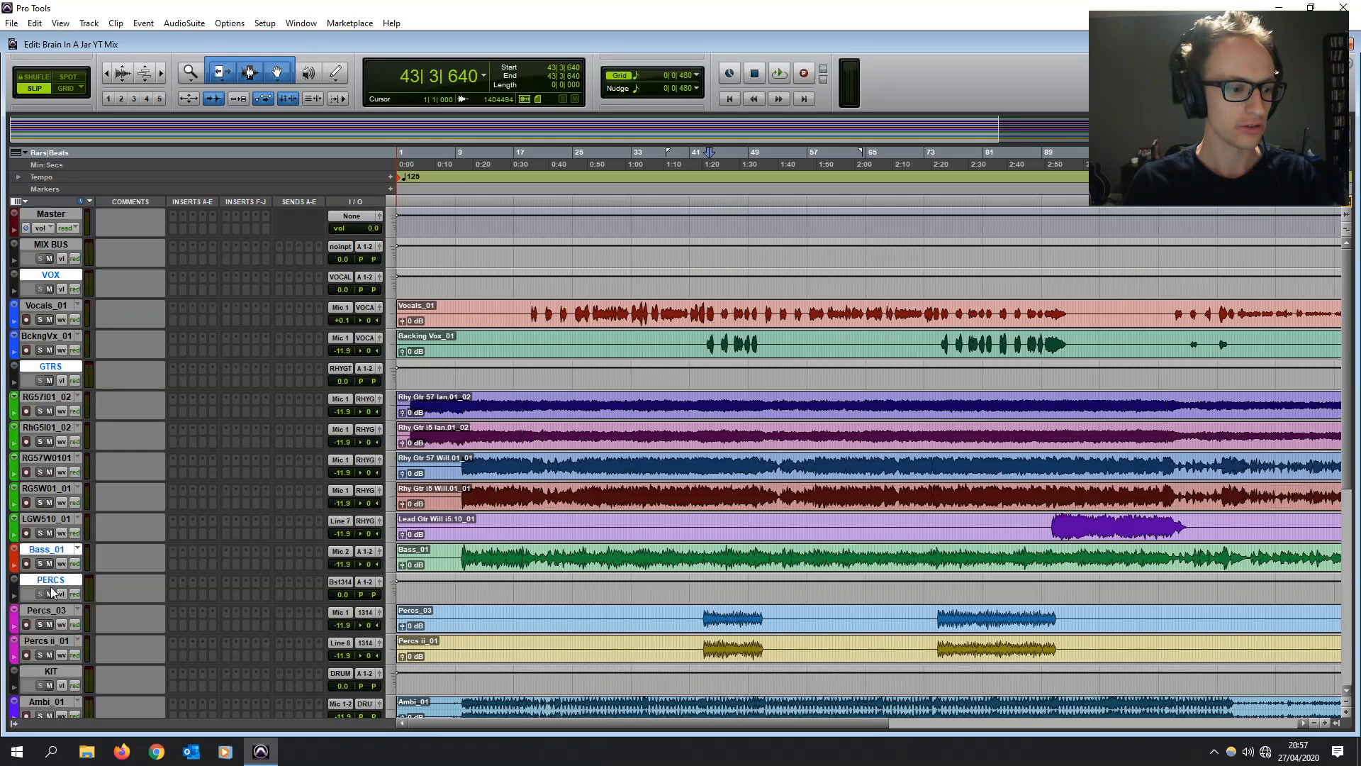
pyautogui.keyDown('ctrl'); pyautogui.click(47, 677); pyautogui.keyUp('ctrl')
pyautogui.scroll(-1, 47, 673)
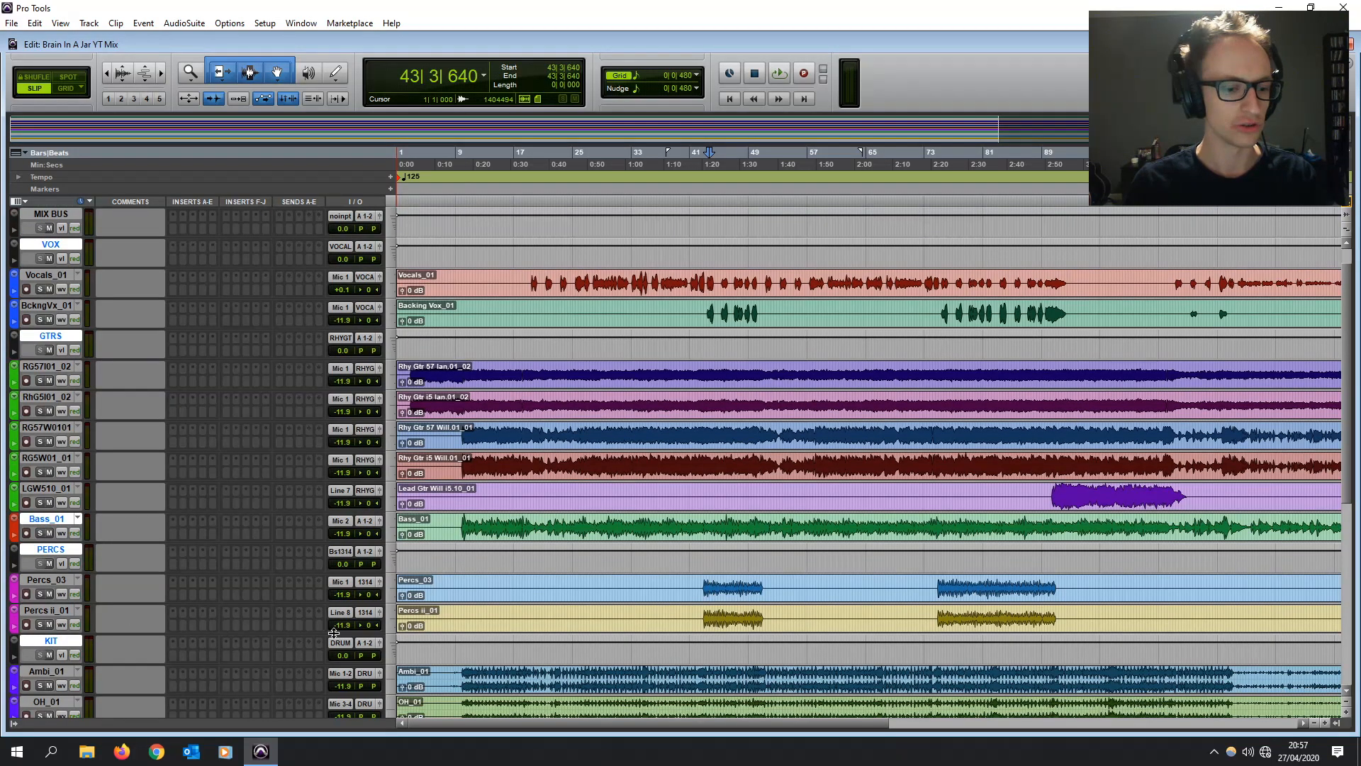
pyautogui.click(364, 643)
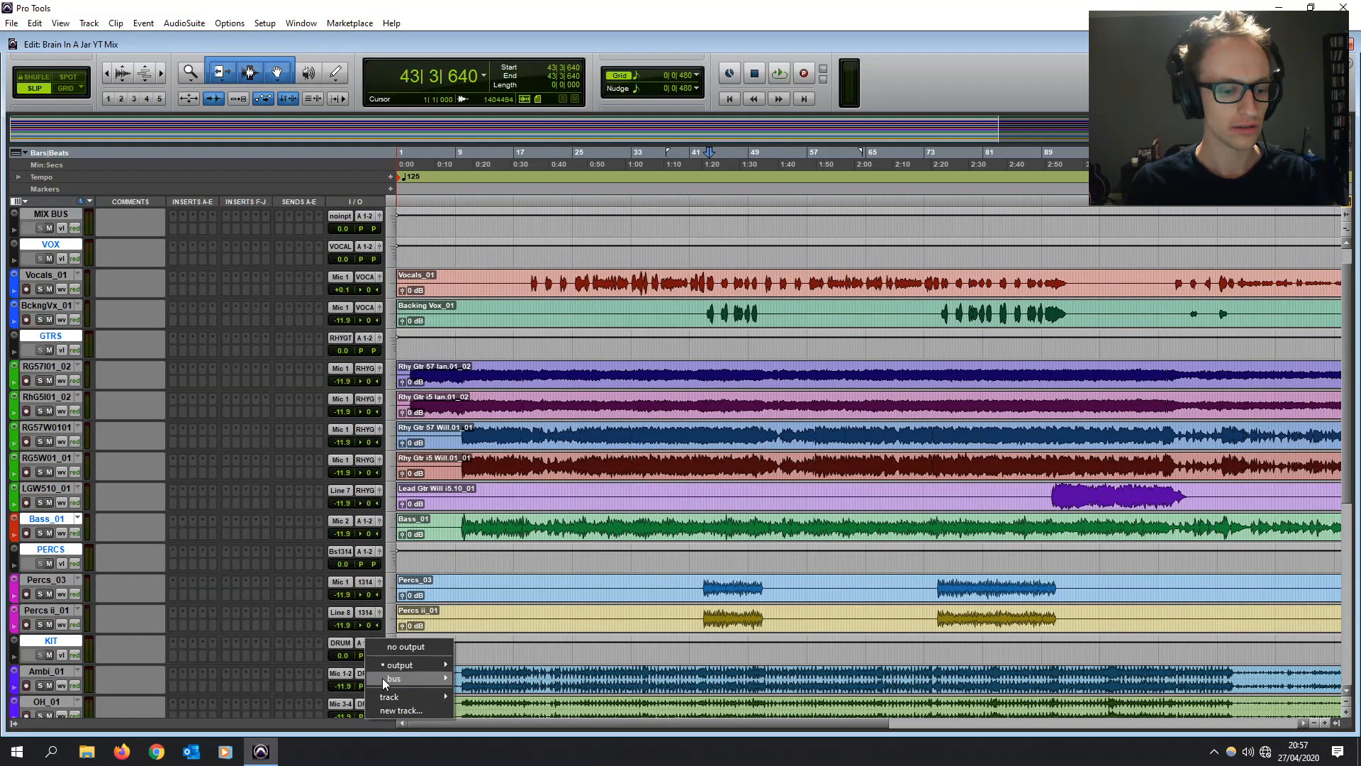
pyautogui.moveTo(381, 677)
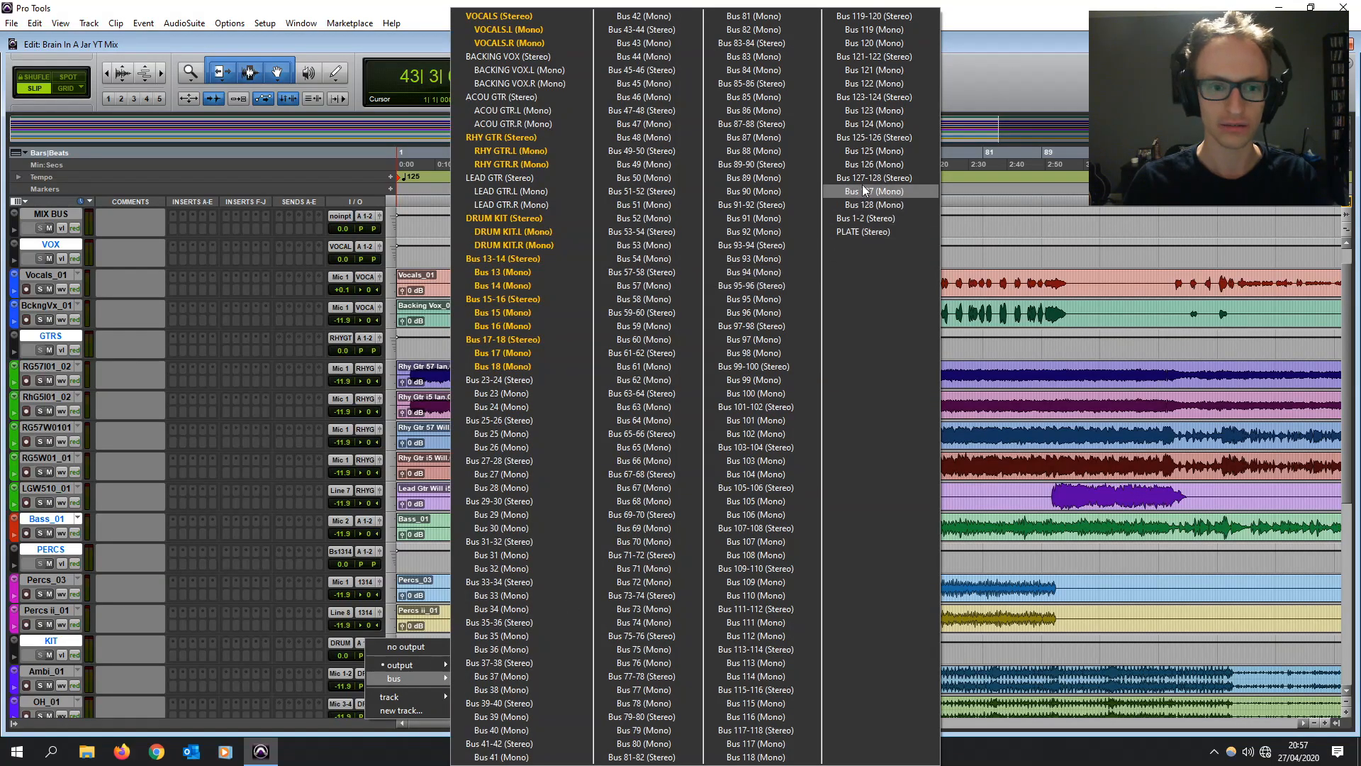
pyautogui.click(537, 385)
pyautogui.scroll(1, 476, 458)
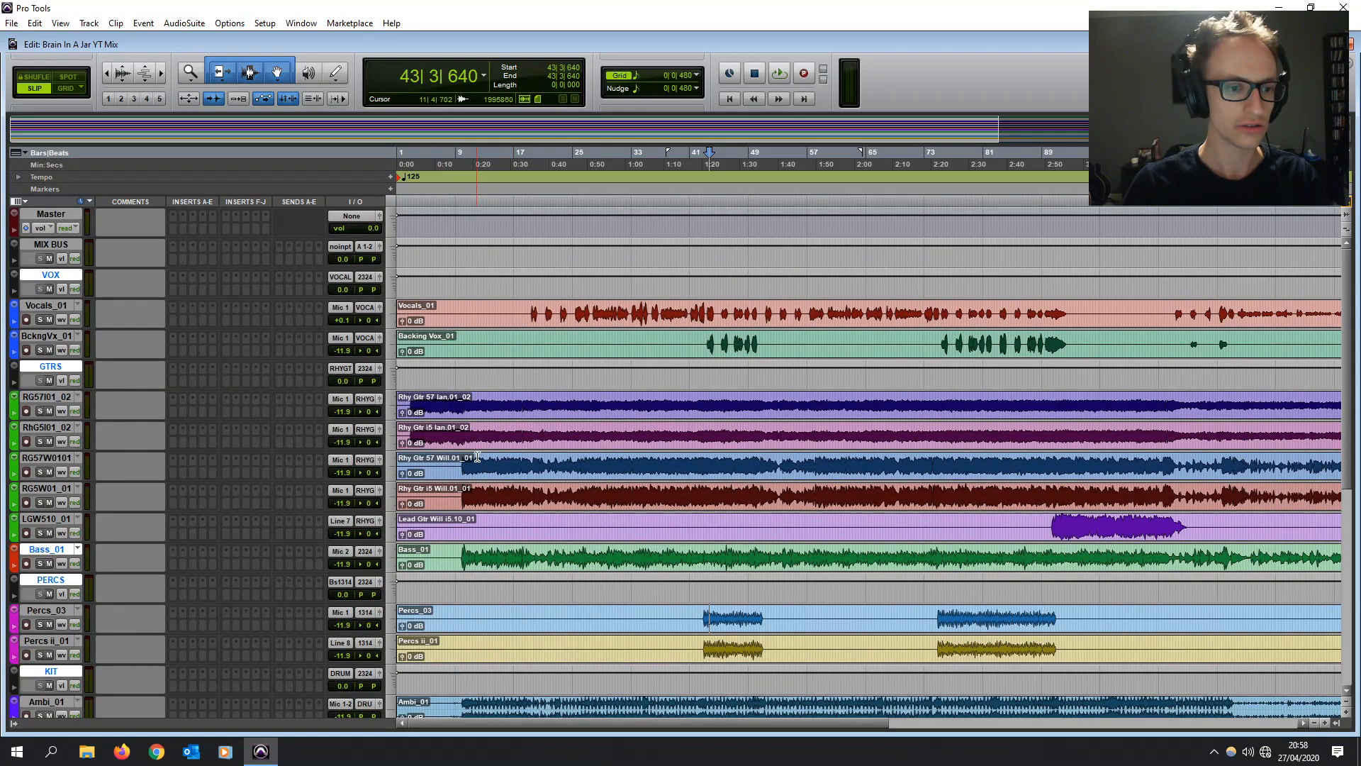
# - Set the MIX BUS track's input to Bus 23-24 (Stereo)
pyautogui.click(538, 310)
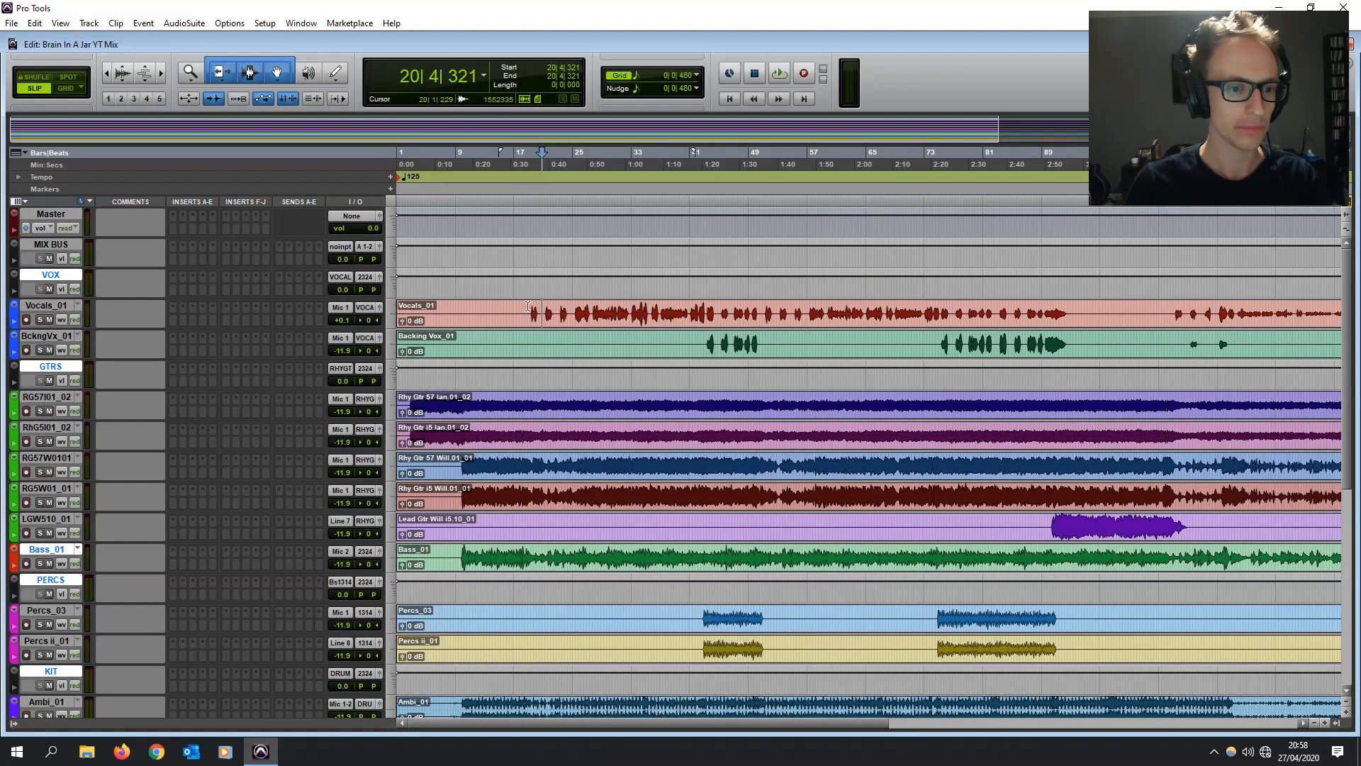
pyautogui.click(340, 248)
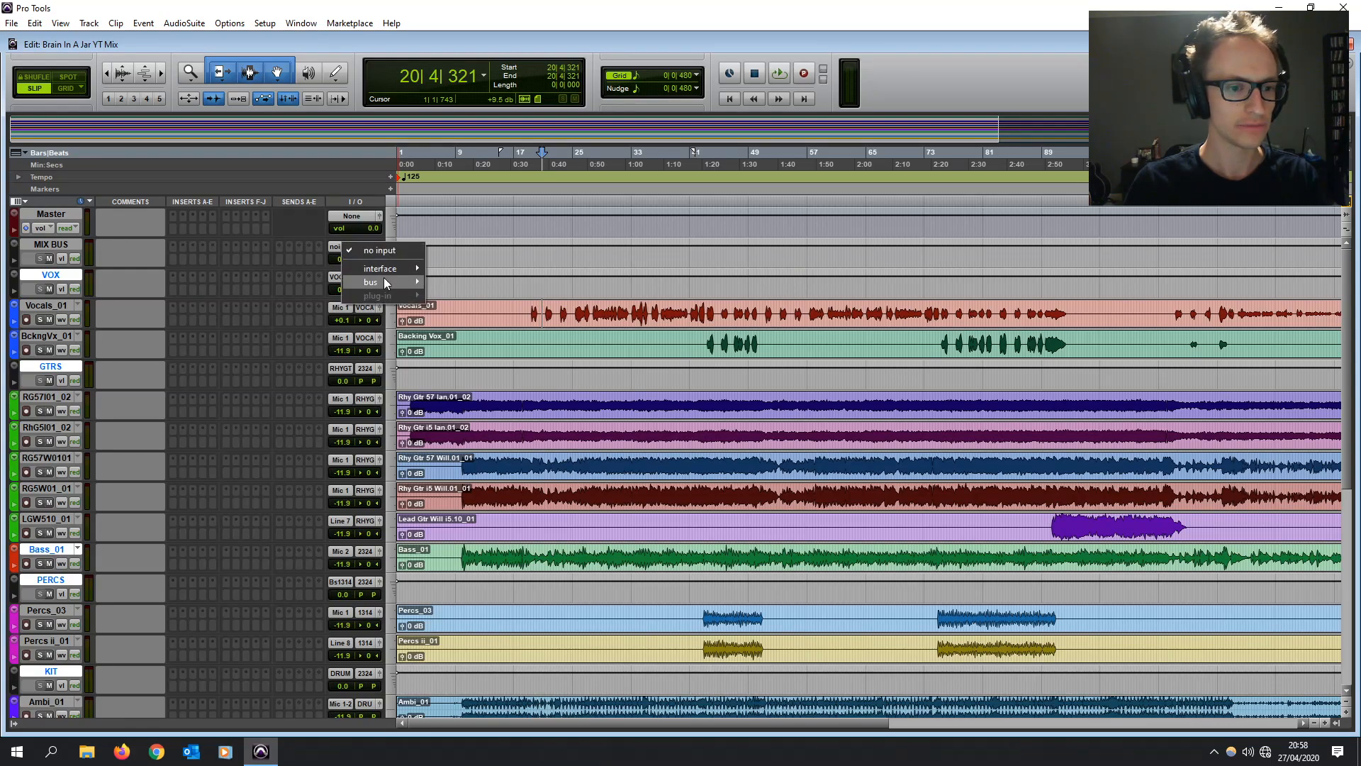
pyautogui.moveTo(376, 281)
pyautogui.click(500, 144)
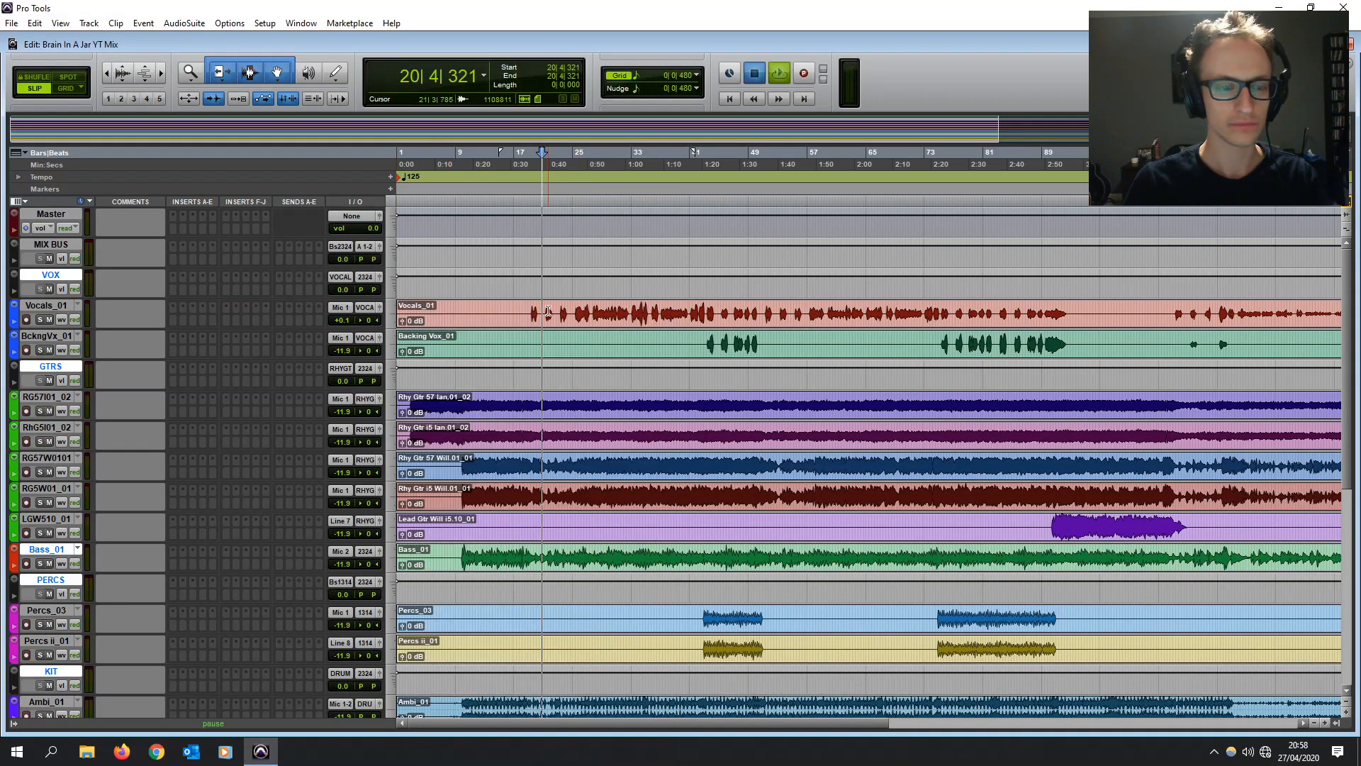
# - Play from around bar 18 to check the MIX BUS and section track meters down to the drums, and stop playback
pyautogui.click(529, 330)
pyautogui.press('space')
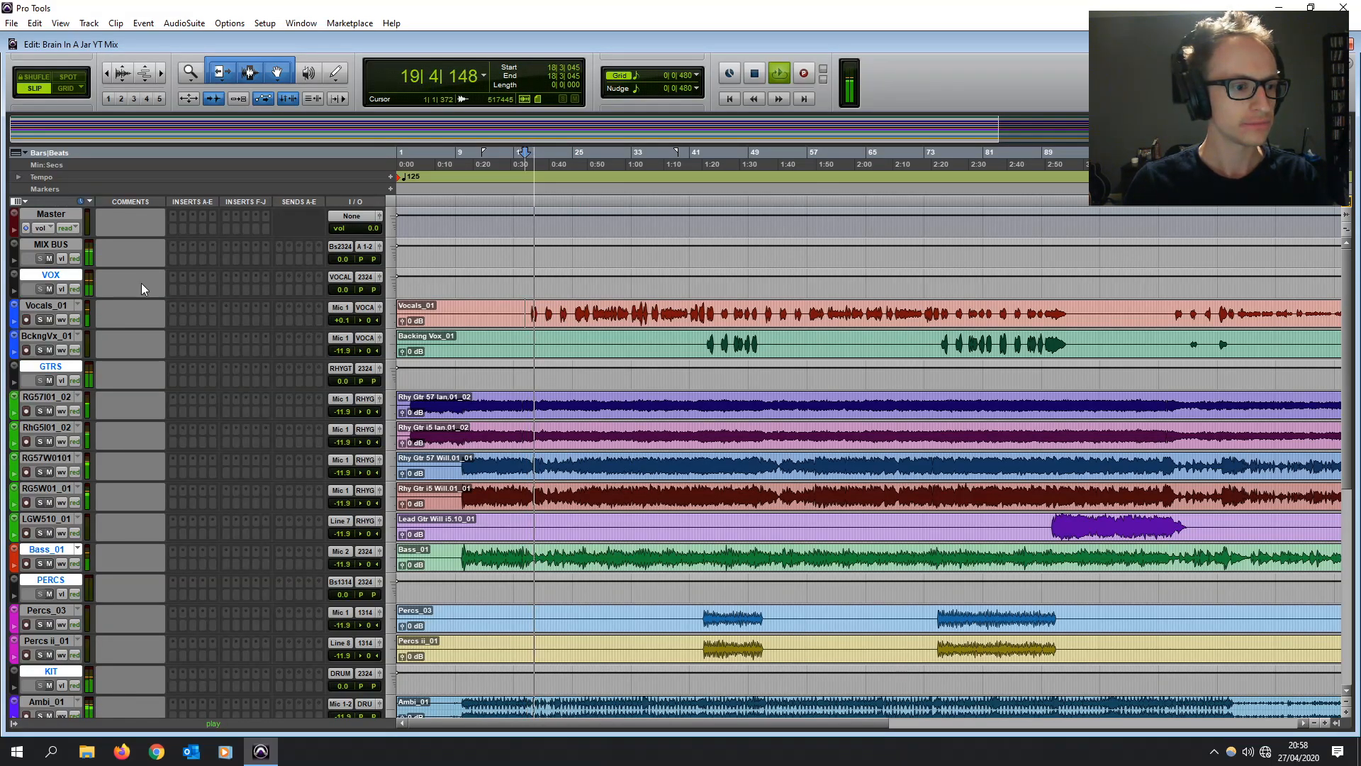
pyautogui.scroll(-3, 220, 462)
pyautogui.scroll(-10, 220, 463)
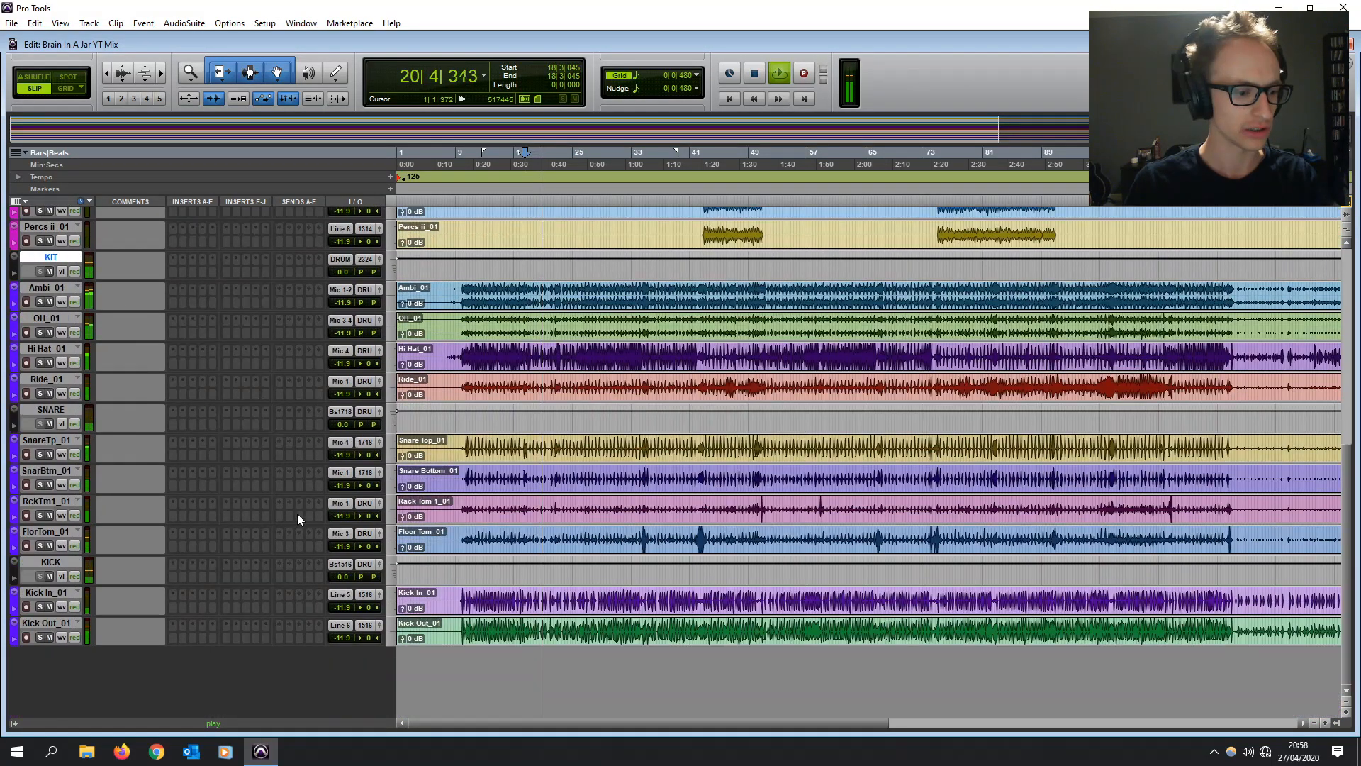
pyautogui.press('space')
pyautogui.click(493, 448)
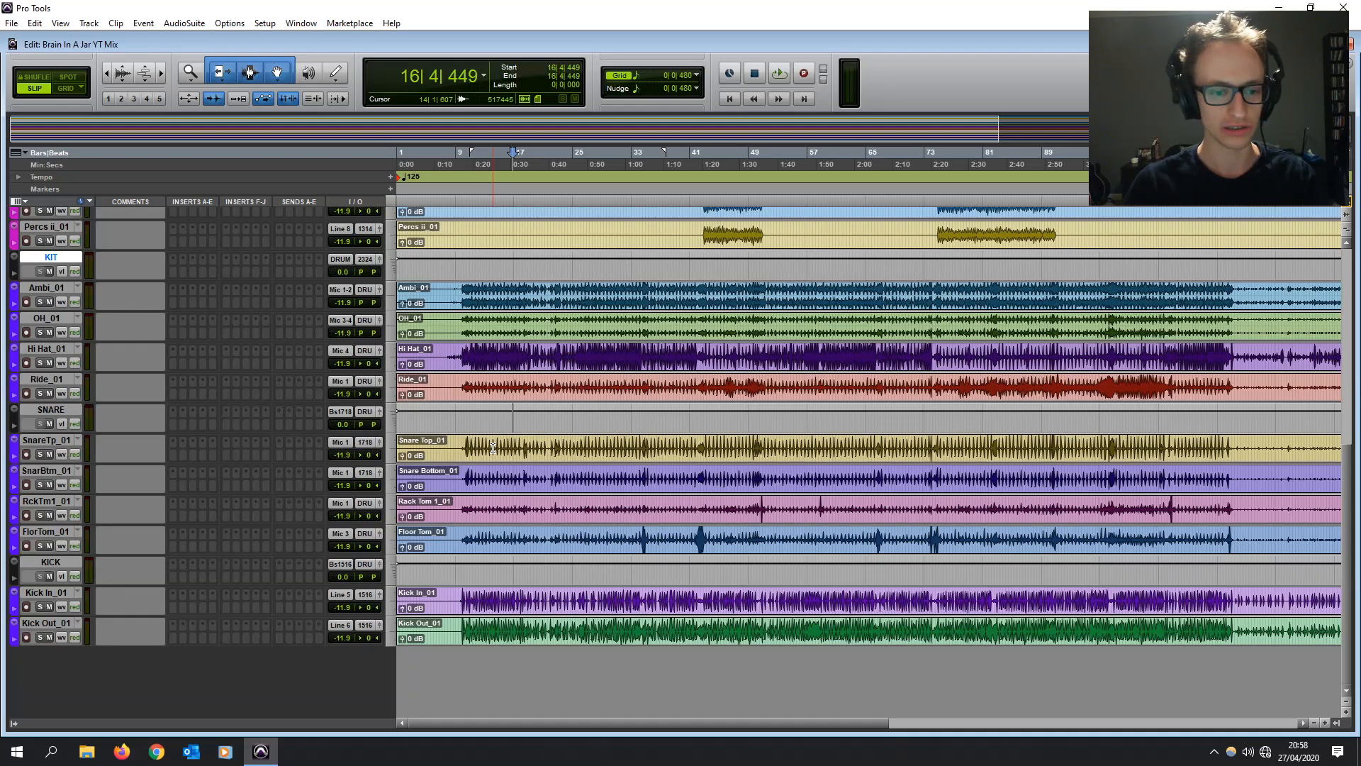
# - Create four new stereo Aux Input tracks directly below the Kick Out_01 track
pyautogui.click(44, 623)
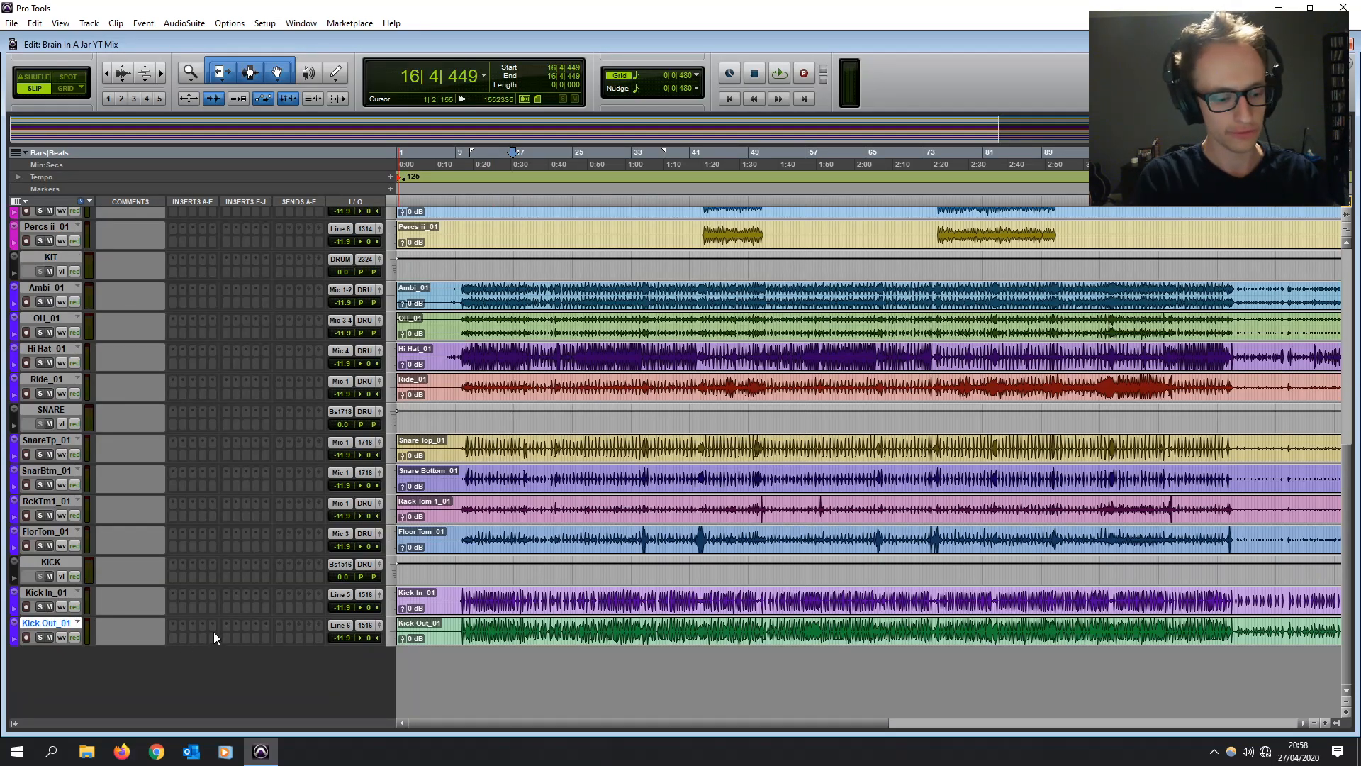
pyautogui.hotkey('ctrl', 'shift', 'n')
pyautogui.write('4')
pyautogui.click(615, 253)
pyautogui.click(644, 273)
pyautogui.click(687, 256)
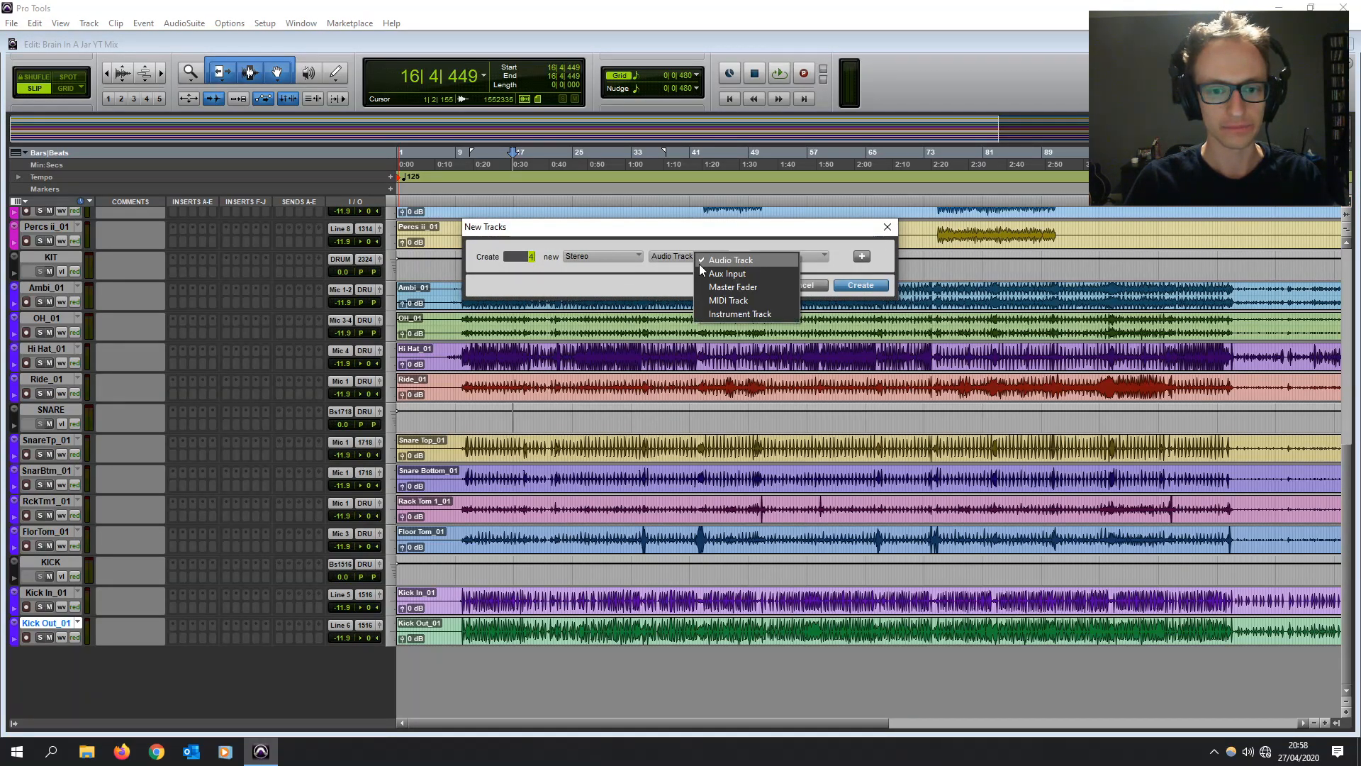
pyautogui.click(743, 276)
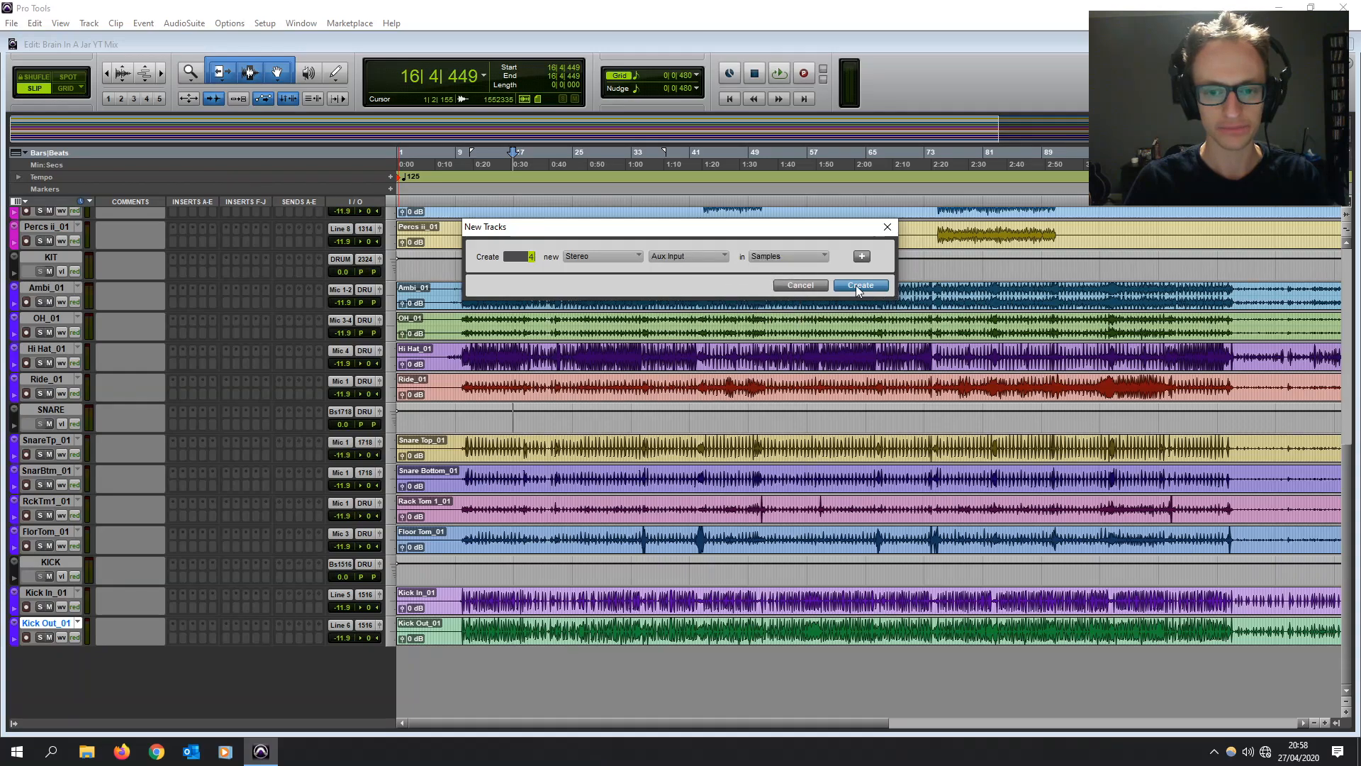
pyautogui.click(858, 285)
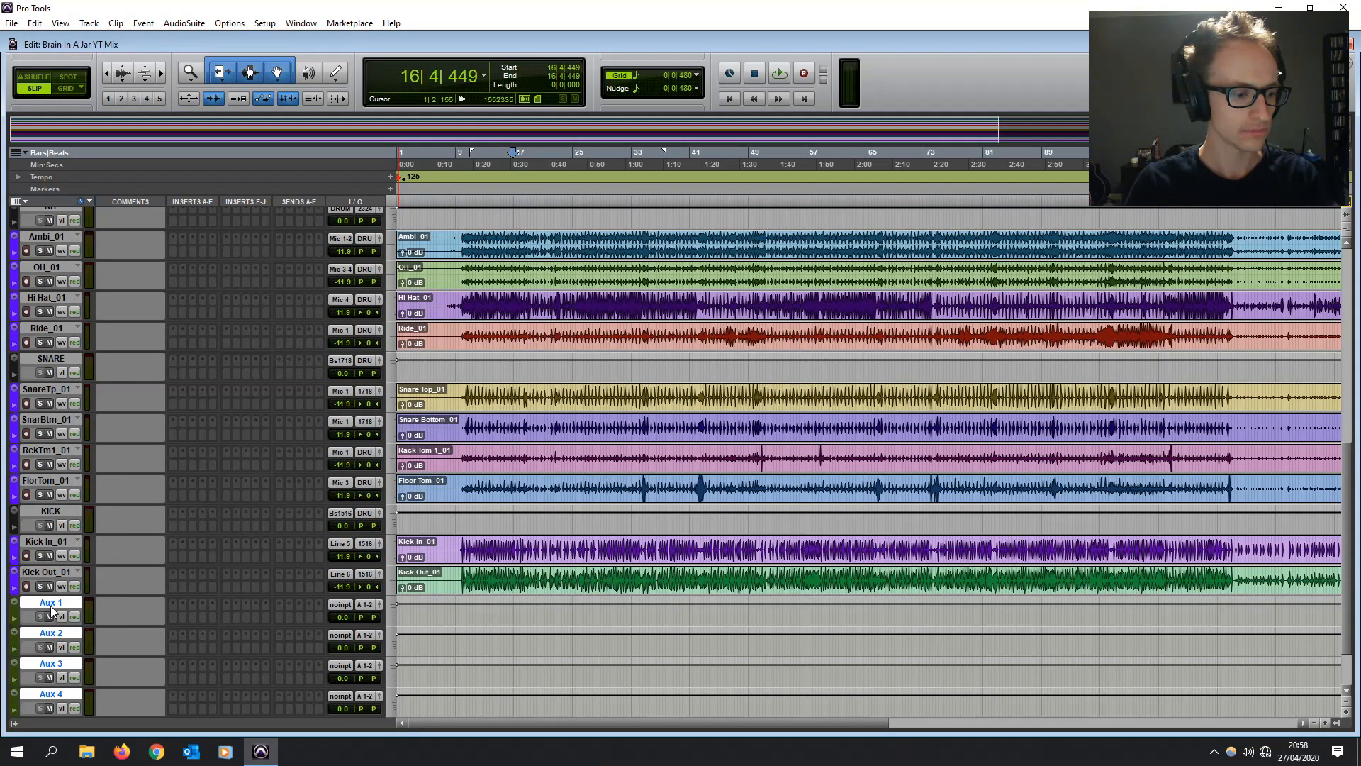
# - Rename the Aux 1 track as PLATE and the Aux 2 track as HALL
pyautogui.doubleClick(50, 607)
pyautogui.write('PLATE')
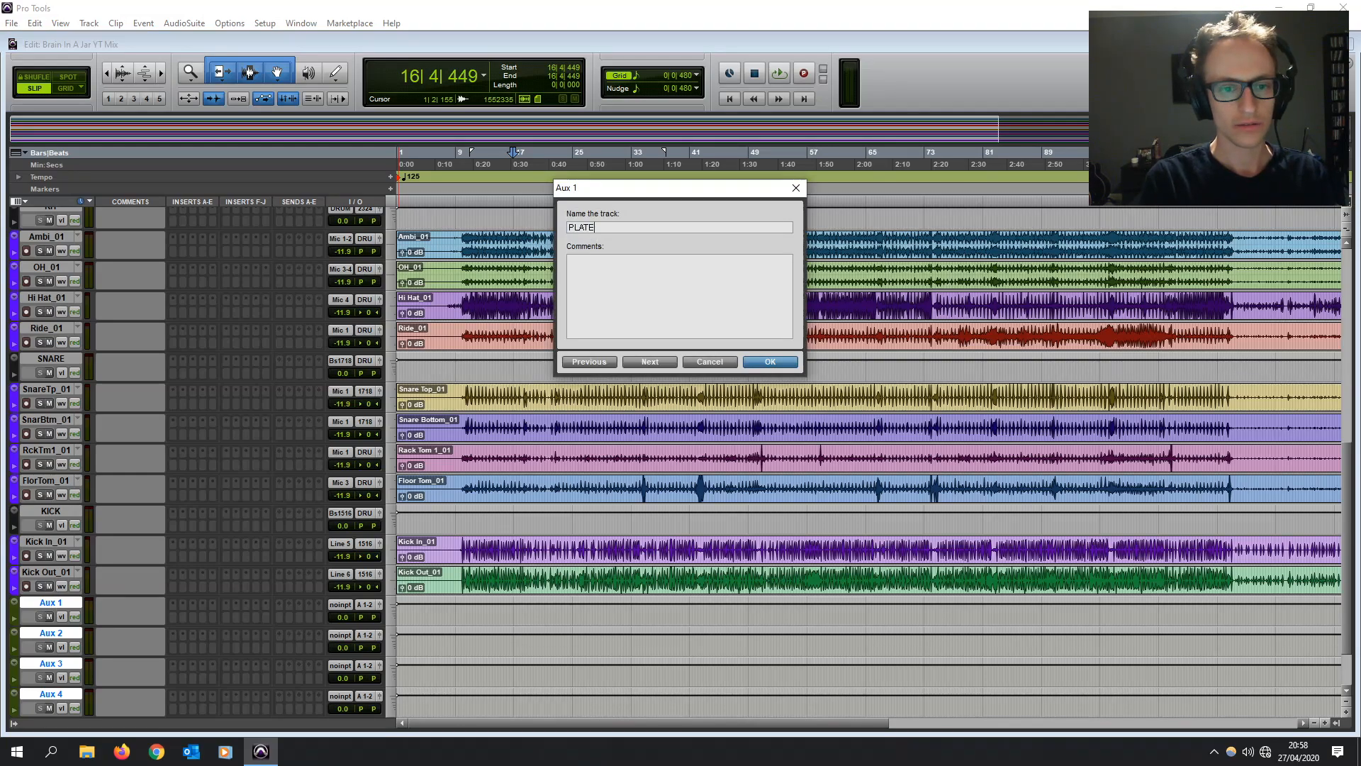
pyautogui.press('Return')
pyautogui.doubleClick(51, 634)
pyautogui.write('HAL')
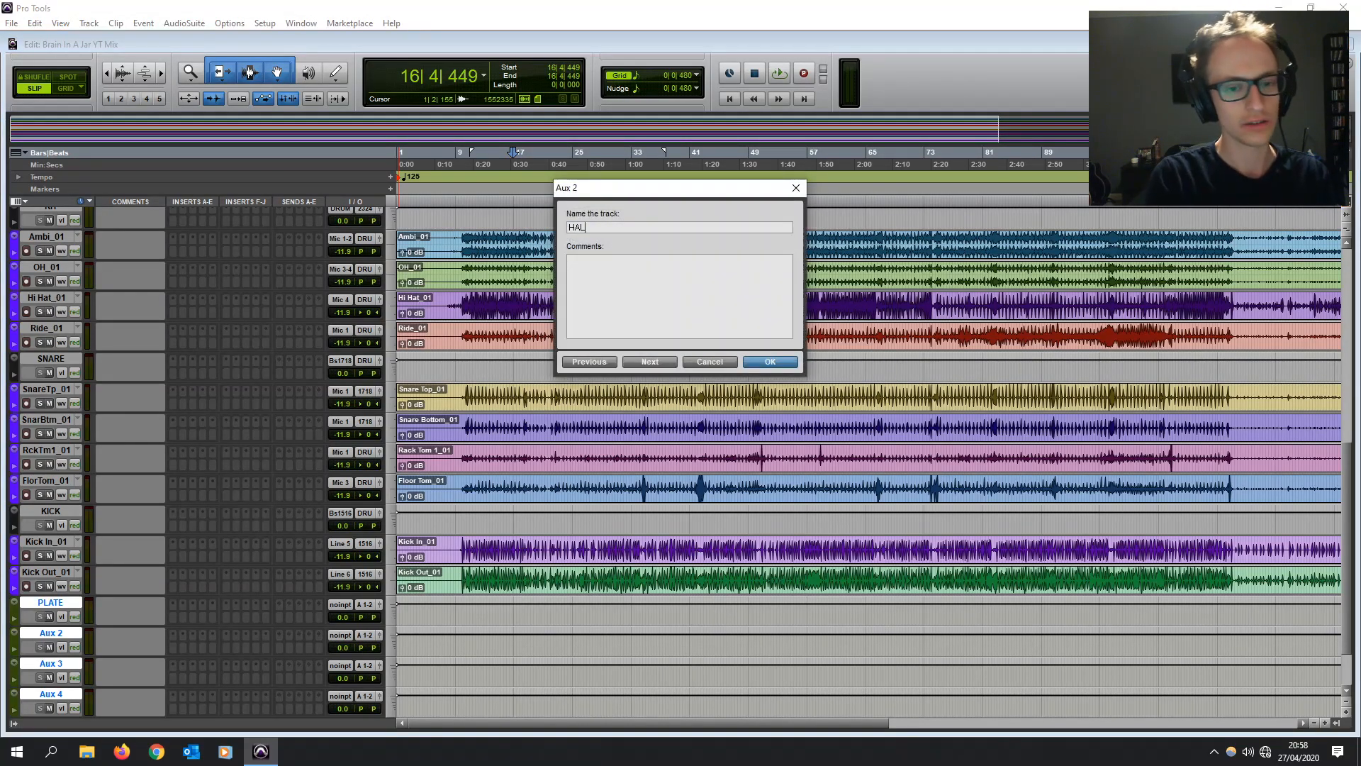
pyautogui.press('Return')
# - Rename the Aux 3 track as AN DLY and the Aux 4 track as DDL
pyautogui.doubleClick(51, 664)
pyautogui.write('AN DLY')
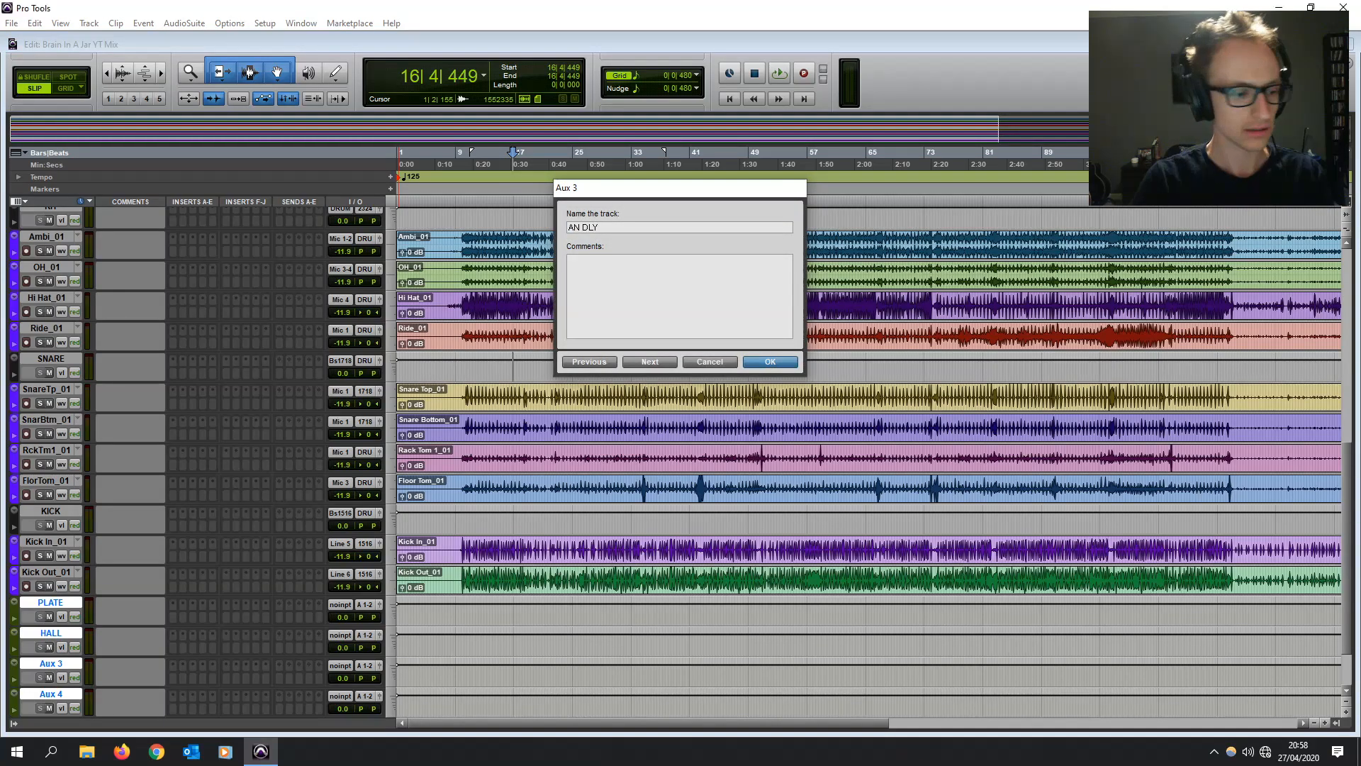
pyautogui.press('Return')
pyautogui.doubleClick(49, 695)
pyautogui.write('DDL')
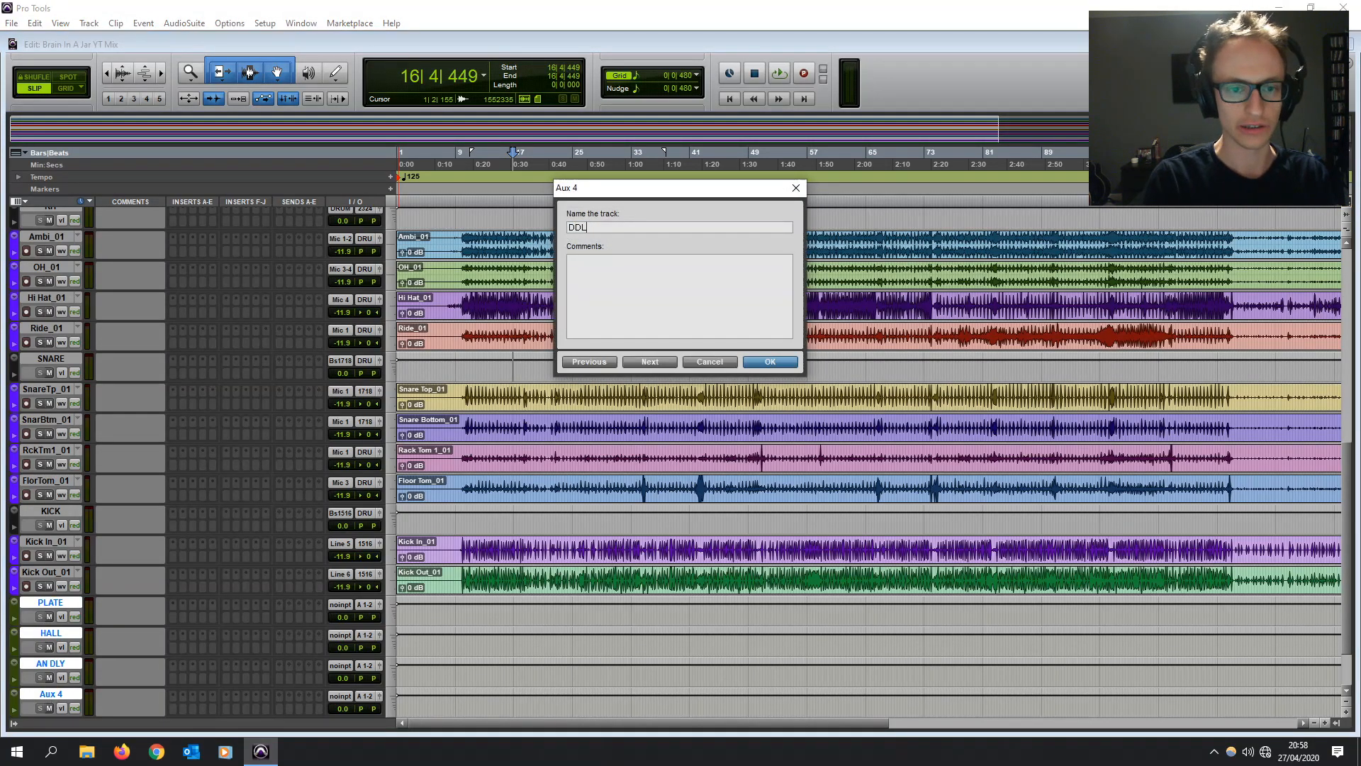
pyautogui.press('Return')
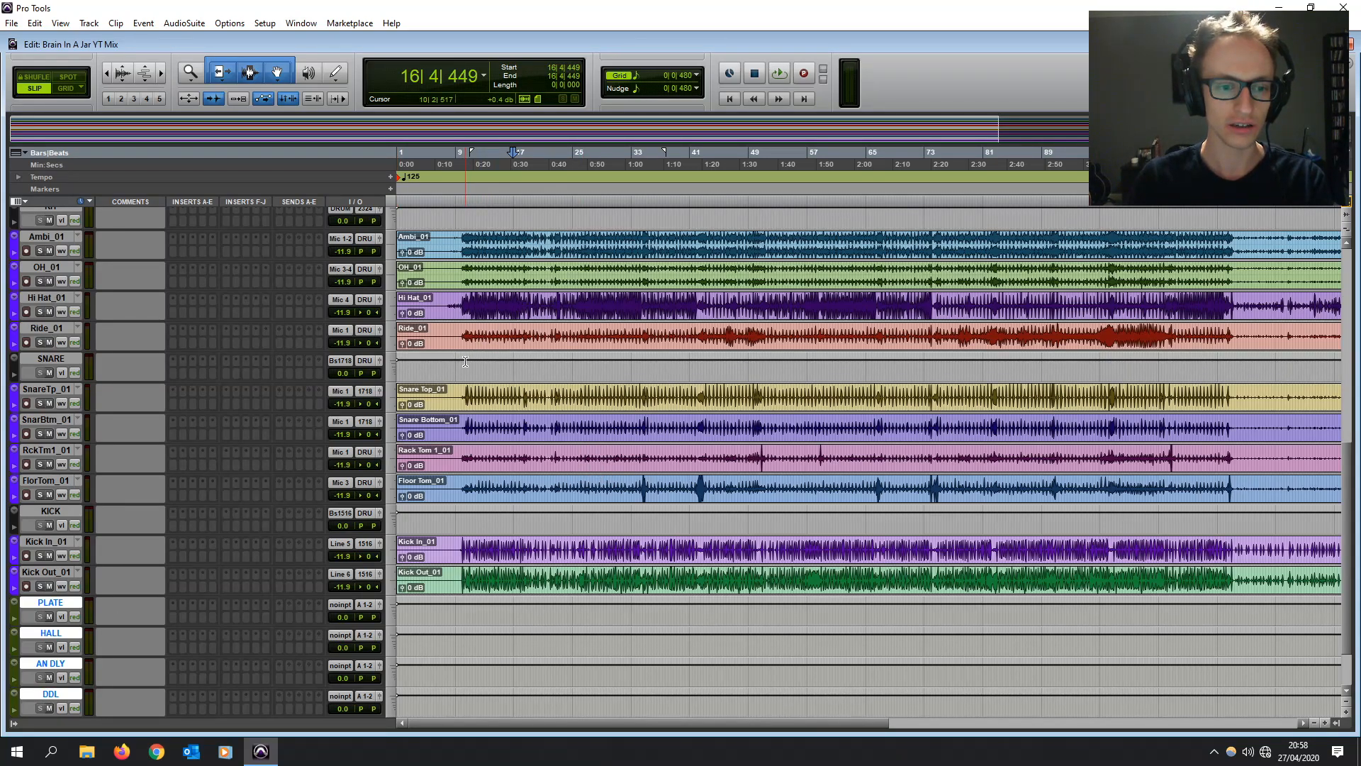
# - Set the track colour of the selected PLATE, HALL, AN DLY and DDL tracks to None
pyautogui.click(465, 391)
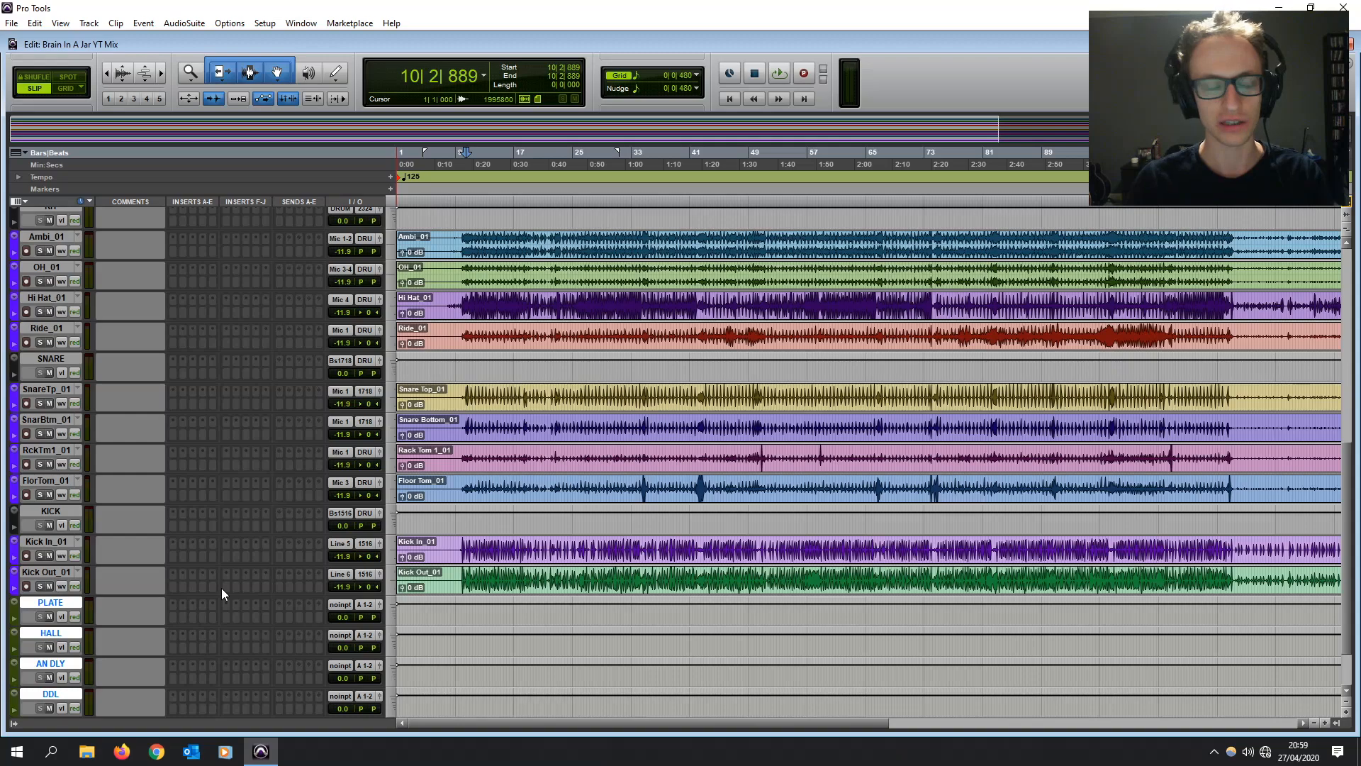
pyautogui.doubleClick(16, 612)
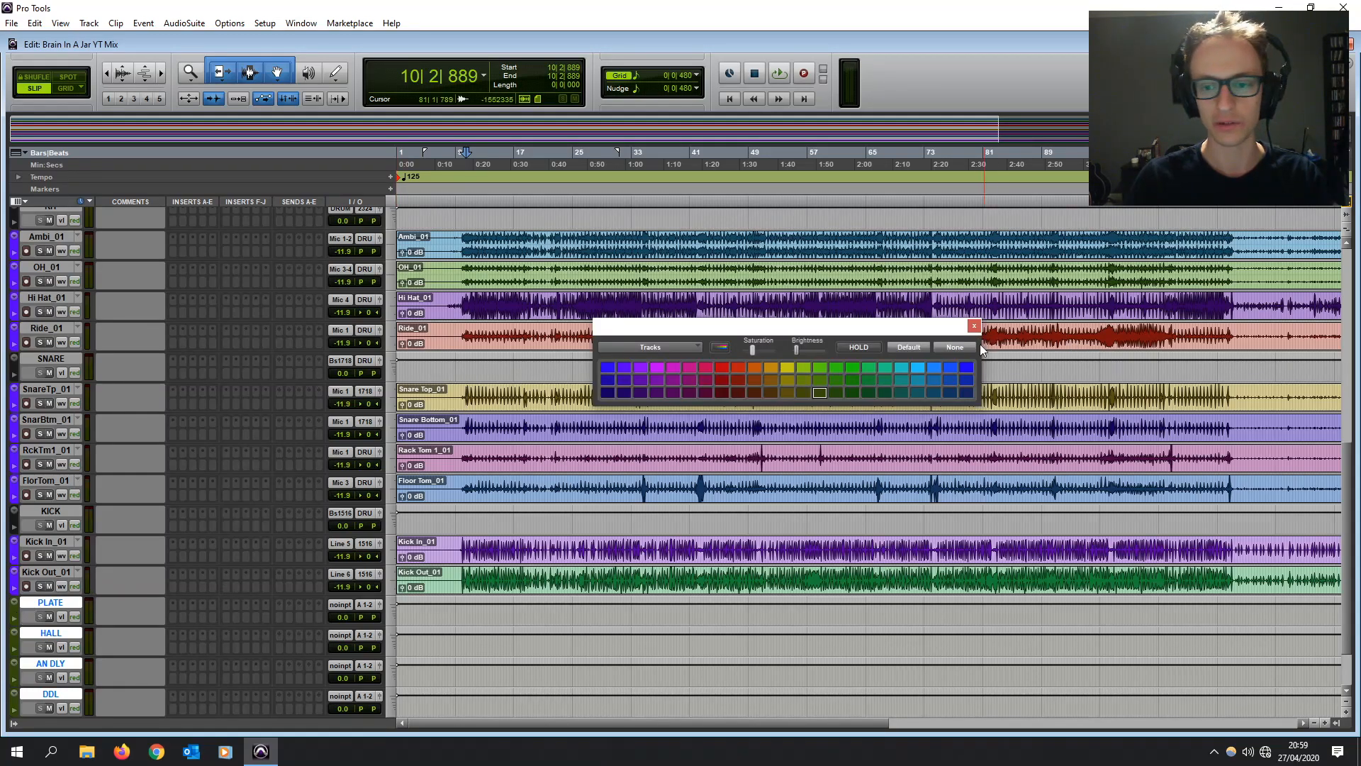
pyautogui.click(974, 325)
pyautogui.click(454, 611)
# - Set the PLATE track's input to the PLATE (Stereo) bus and the HALL track's input to Bus 127-128 (Stereo)
pyautogui.click(343, 604)
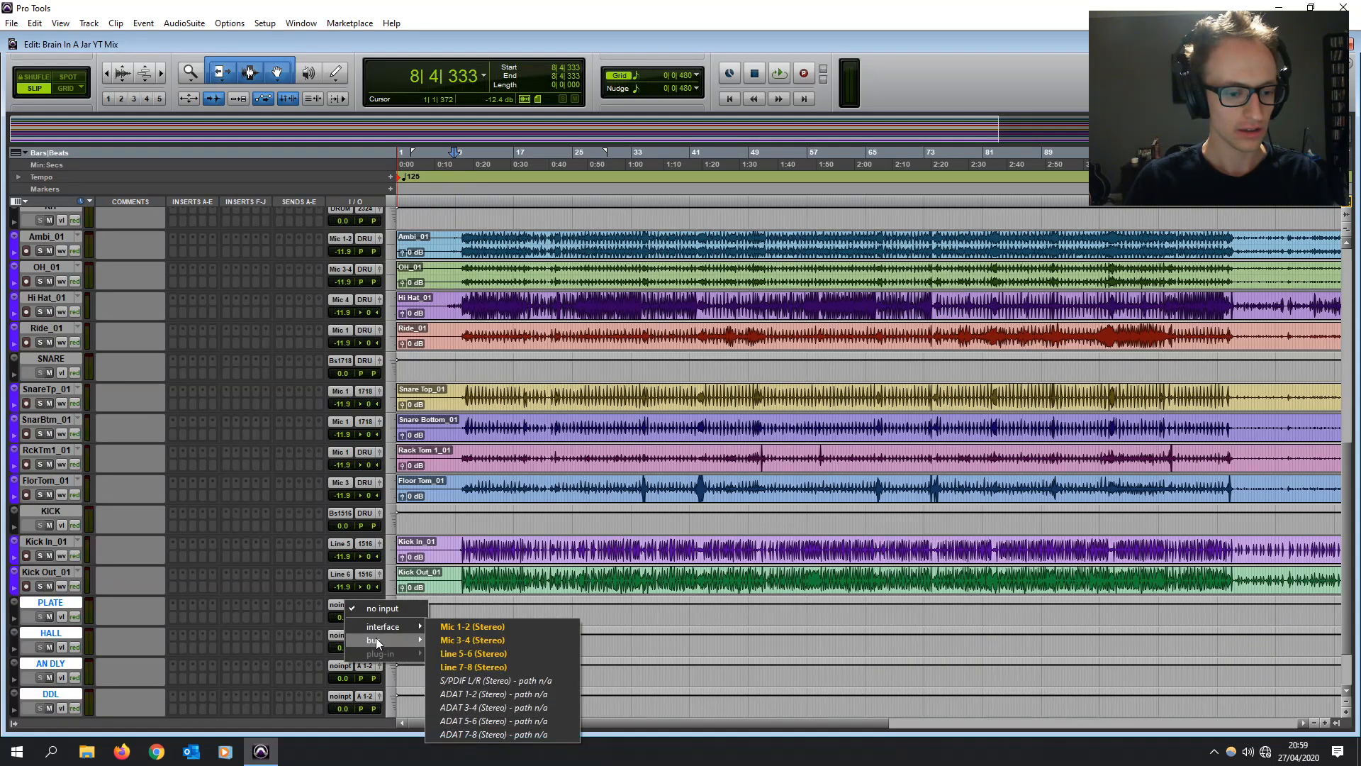
pyautogui.moveTo(376, 638)
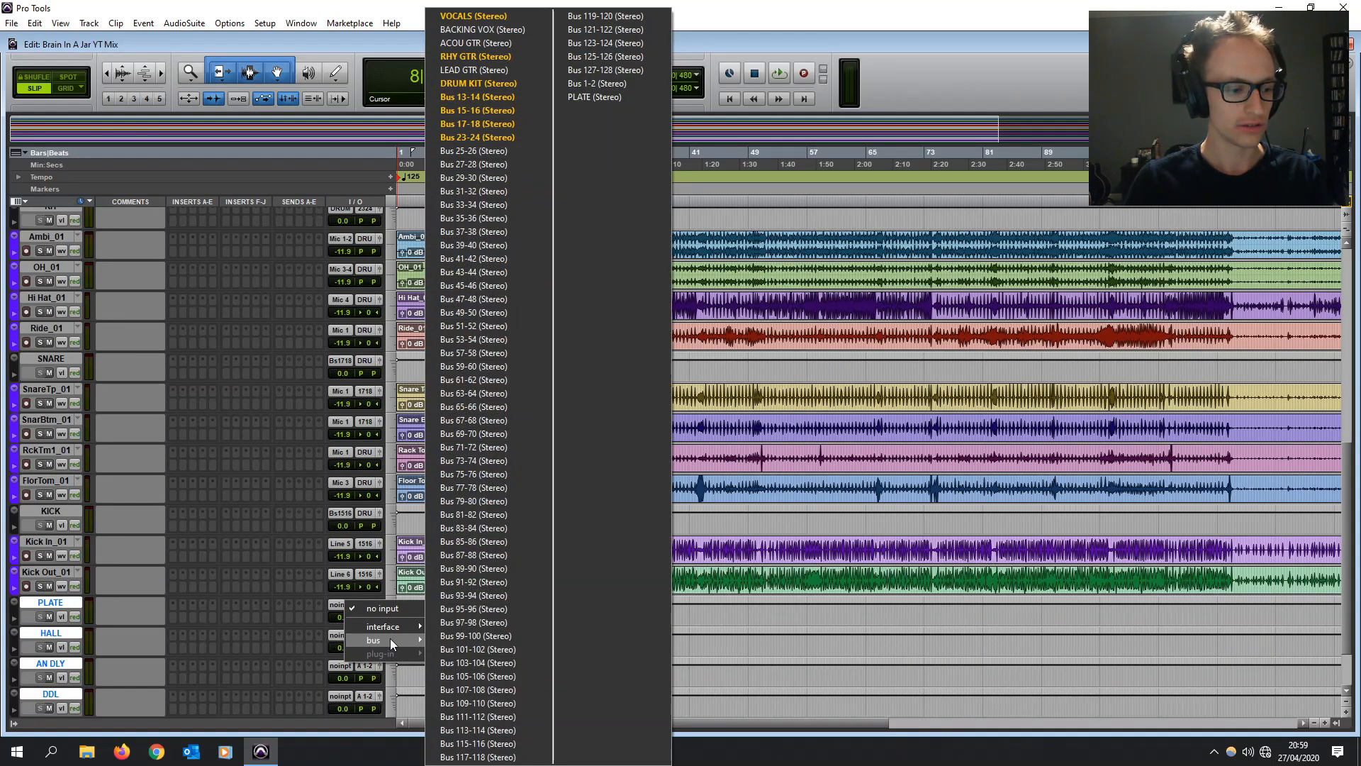
pyautogui.click(601, 98)
pyautogui.click(343, 634)
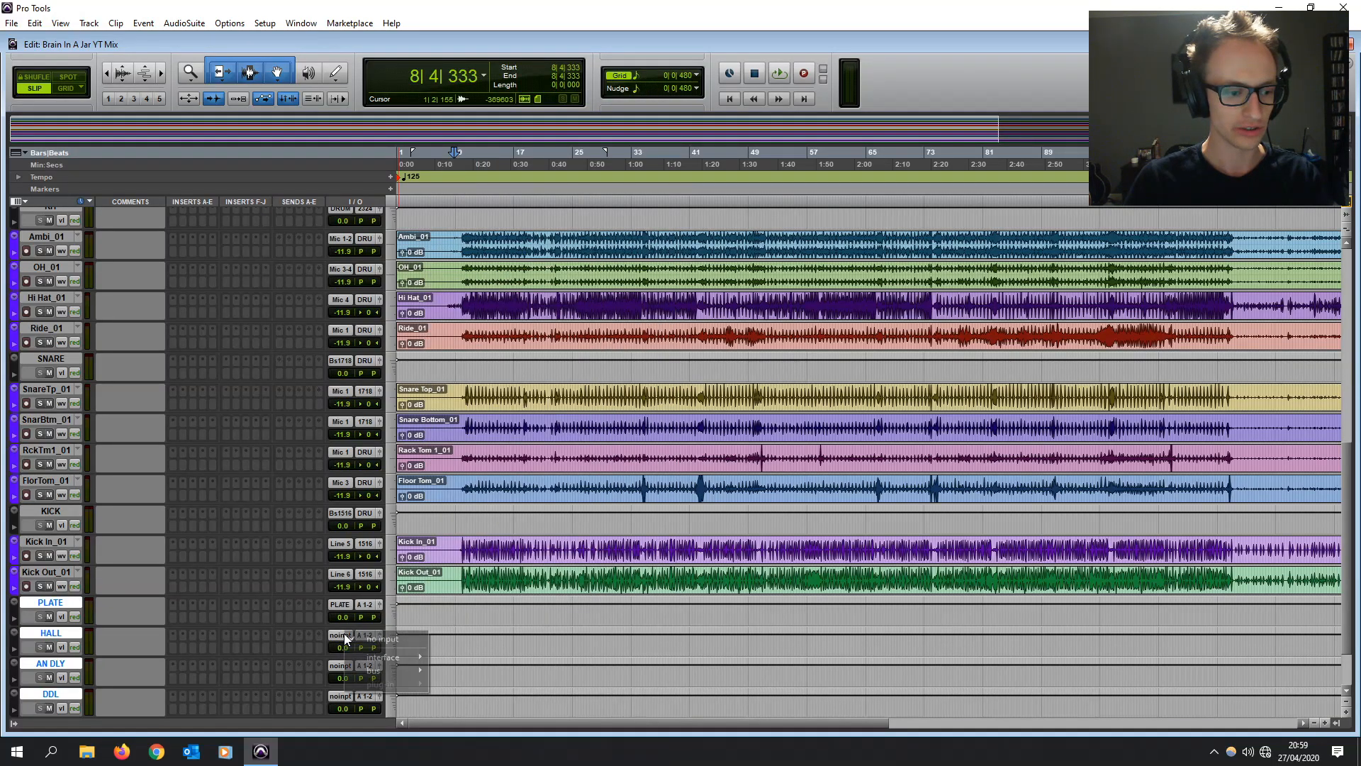
pyautogui.moveTo(368, 671)
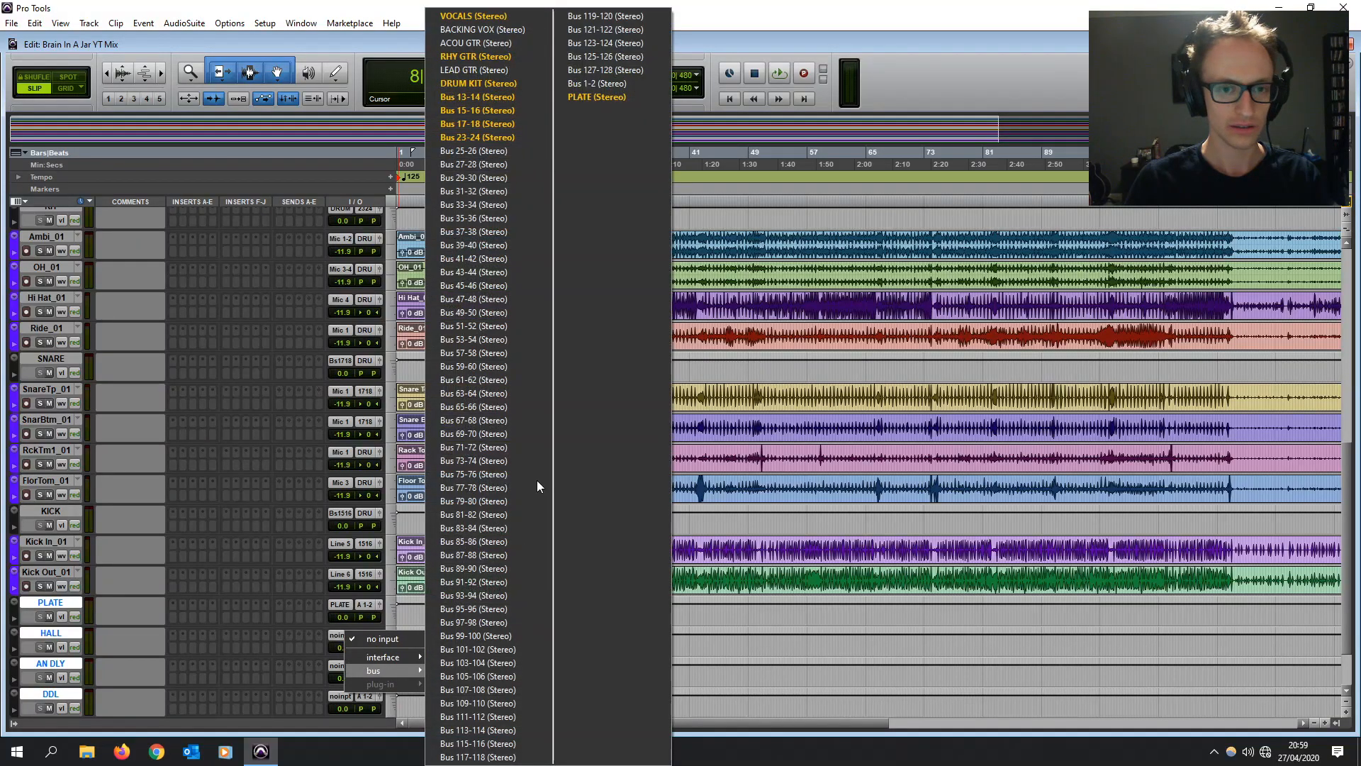
pyautogui.click(620, 70)
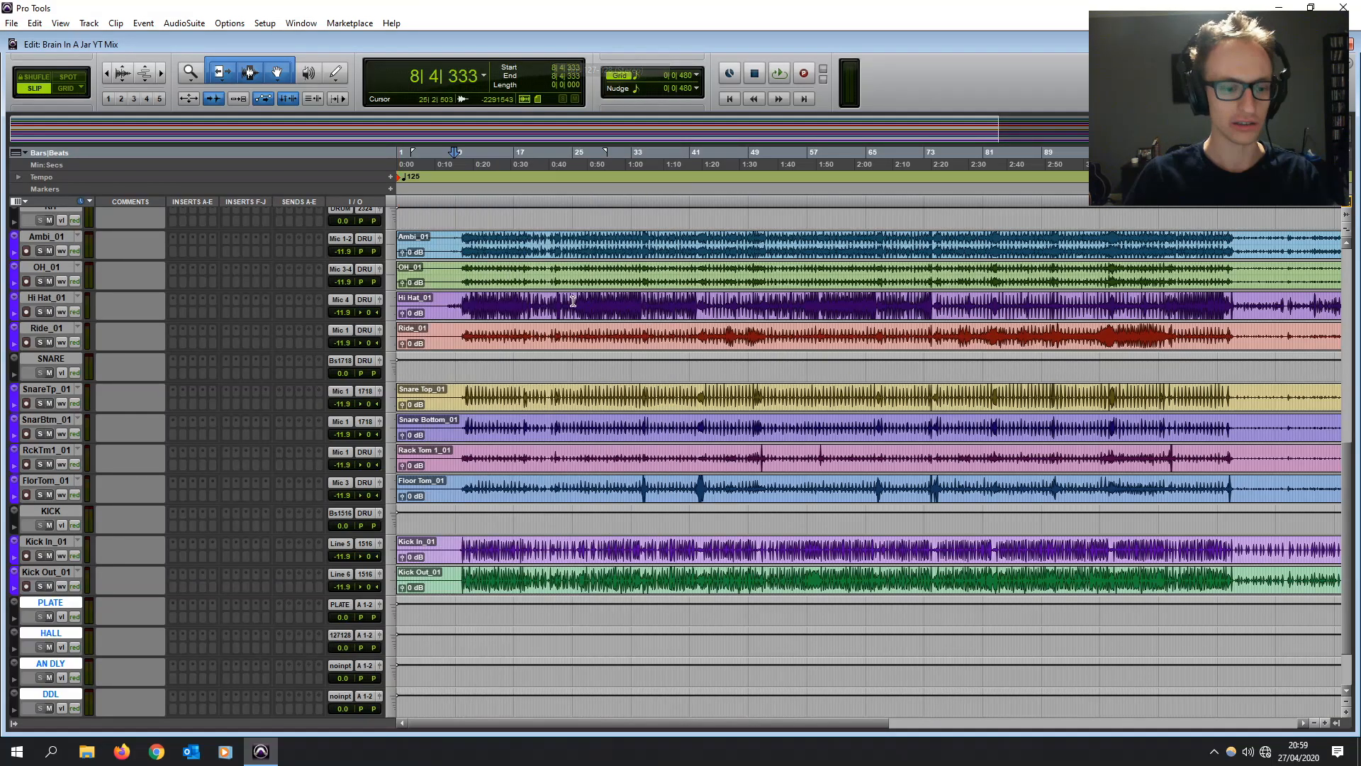
# - Set the AN DLY track's input to Bus 125-126 (Stereo) and the DDL track's input to Bus 123-124 (Stereo)
pyautogui.click(342, 666)
pyautogui.moveTo(368, 700)
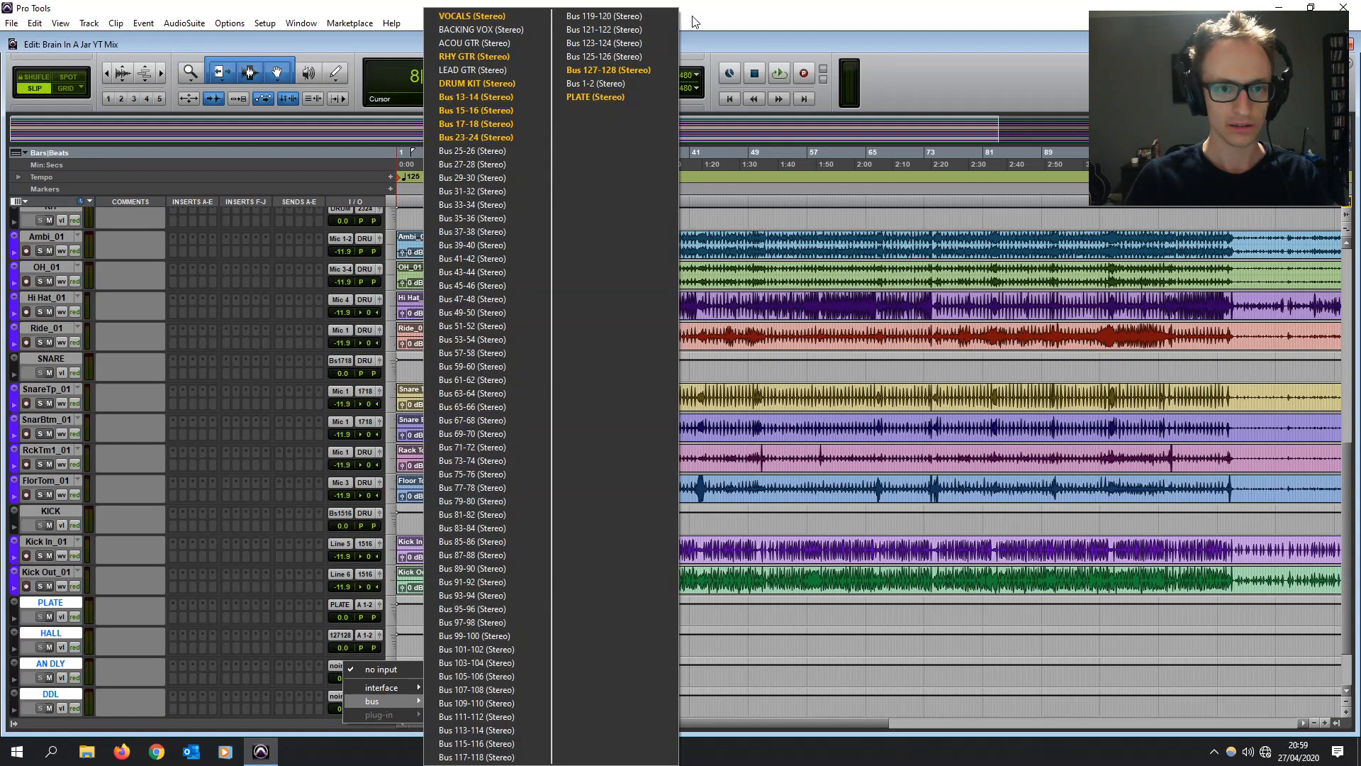
pyautogui.click(642, 57)
pyautogui.click(341, 695)
pyautogui.moveTo(372, 669)
pyautogui.click(626, 41)
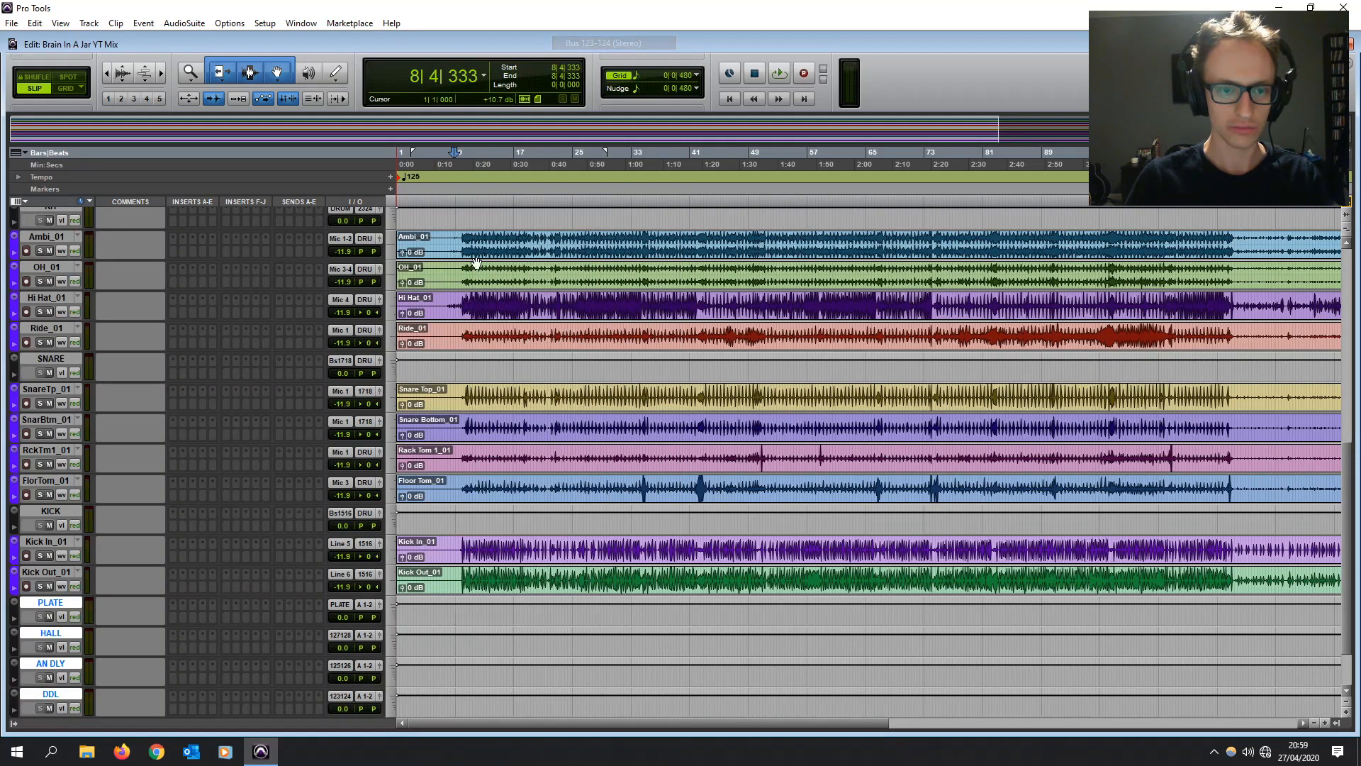
# - Insert the TrueVerb (stereo) reverb on the PLATE track with the Vocal Plate preset and close its window
pyautogui.click(177, 615)
pyautogui.moveTo(234, 638)
pyautogui.moveTo(358, 499)
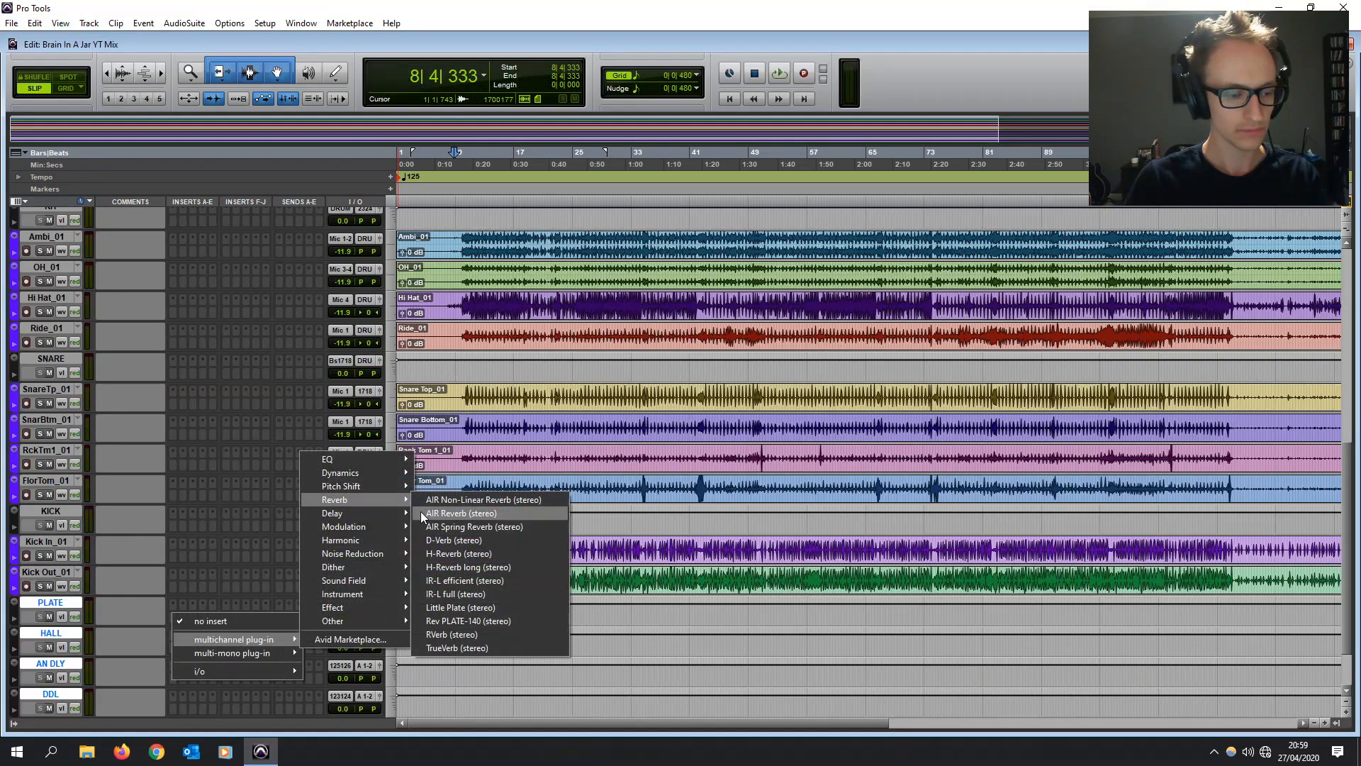
pyautogui.click(466, 649)
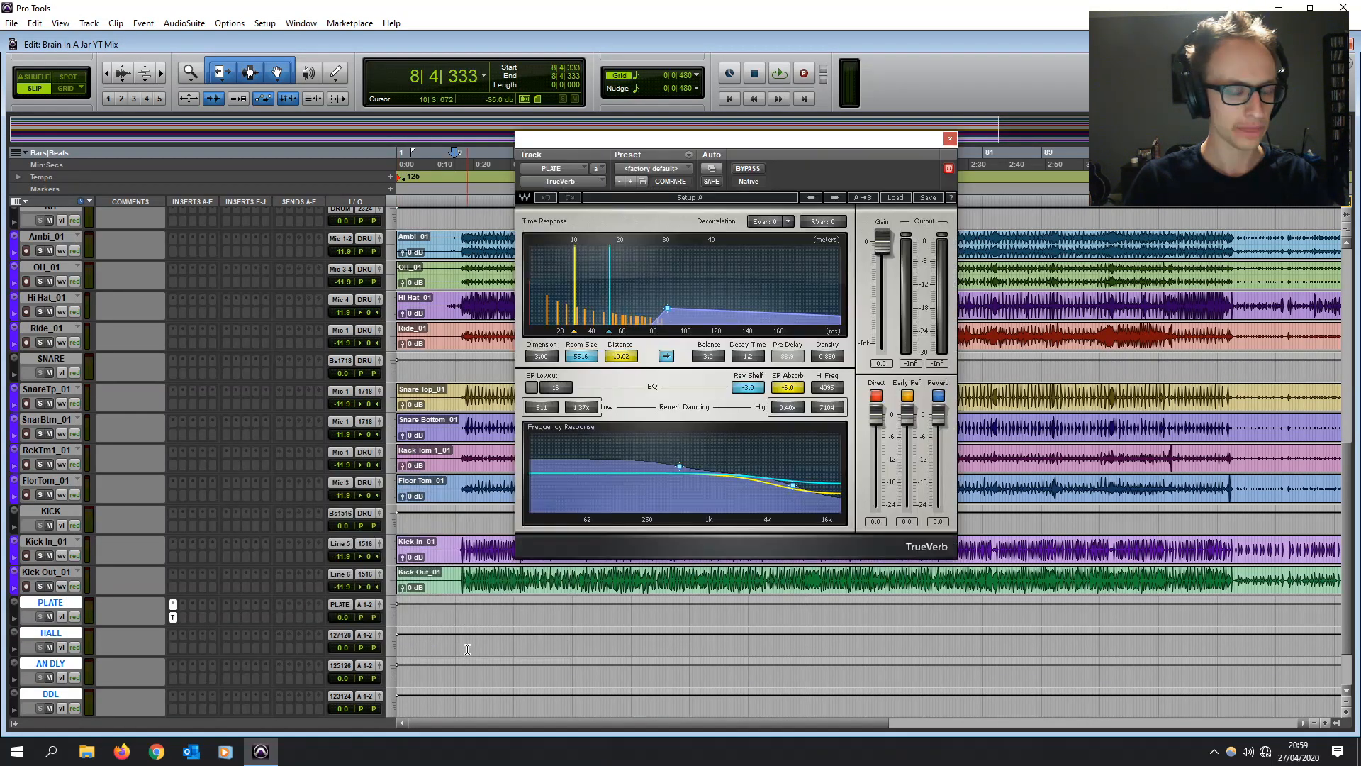
pyautogui.click(689, 154)
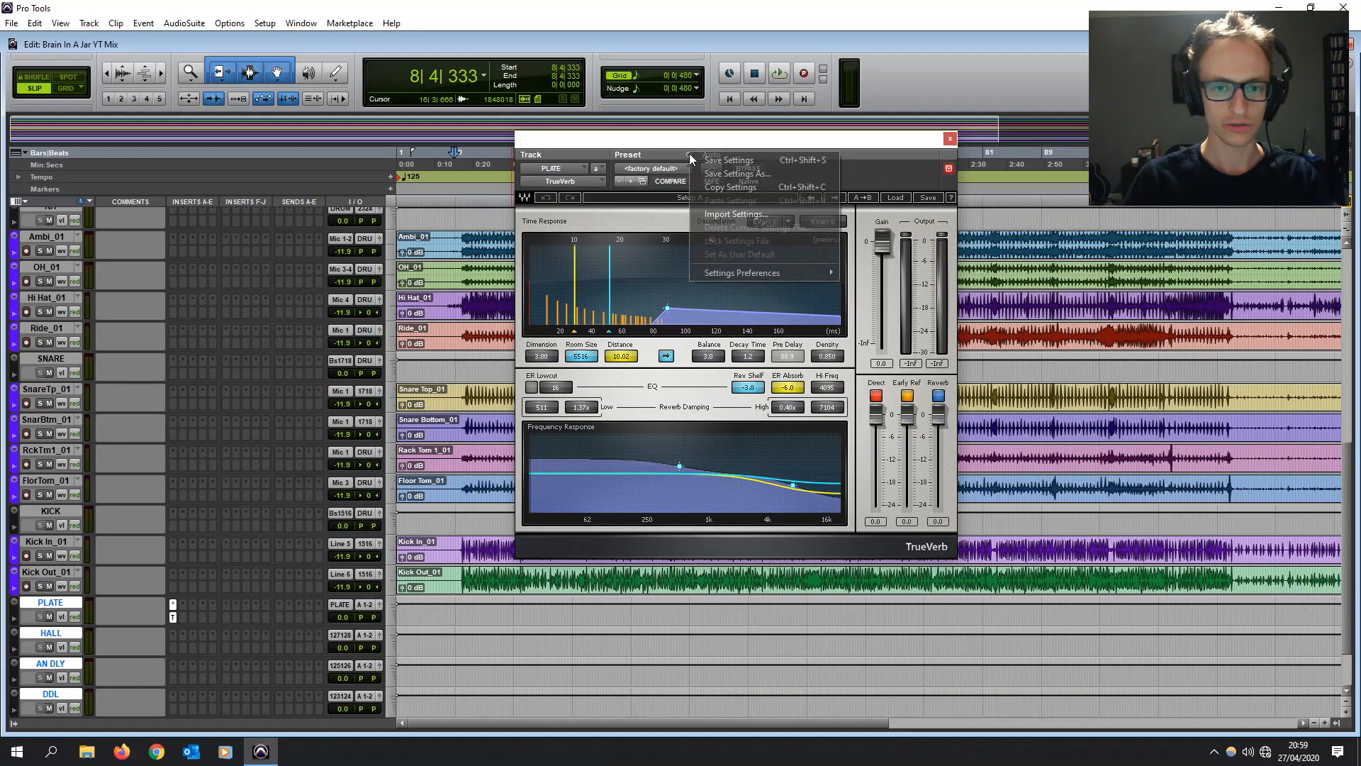
pyautogui.click(673, 168)
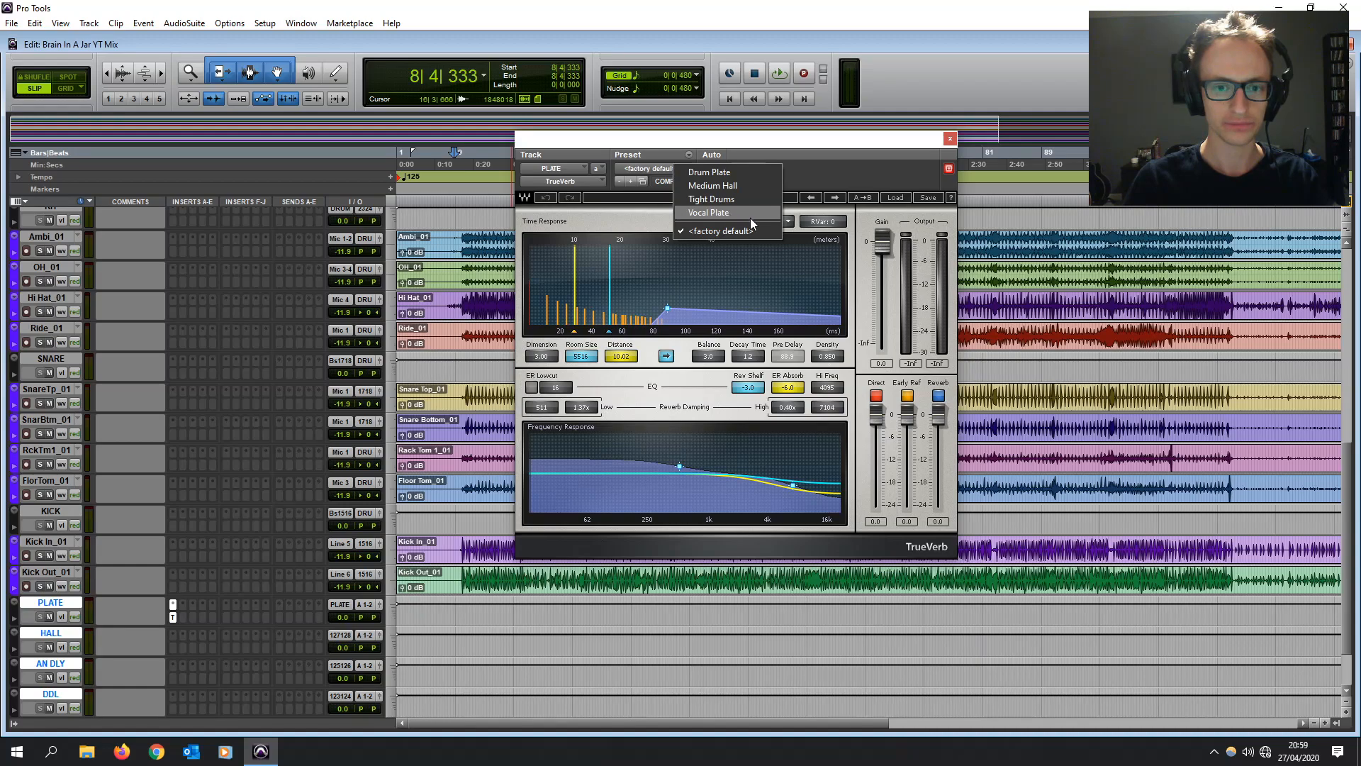
pyautogui.click(726, 211)
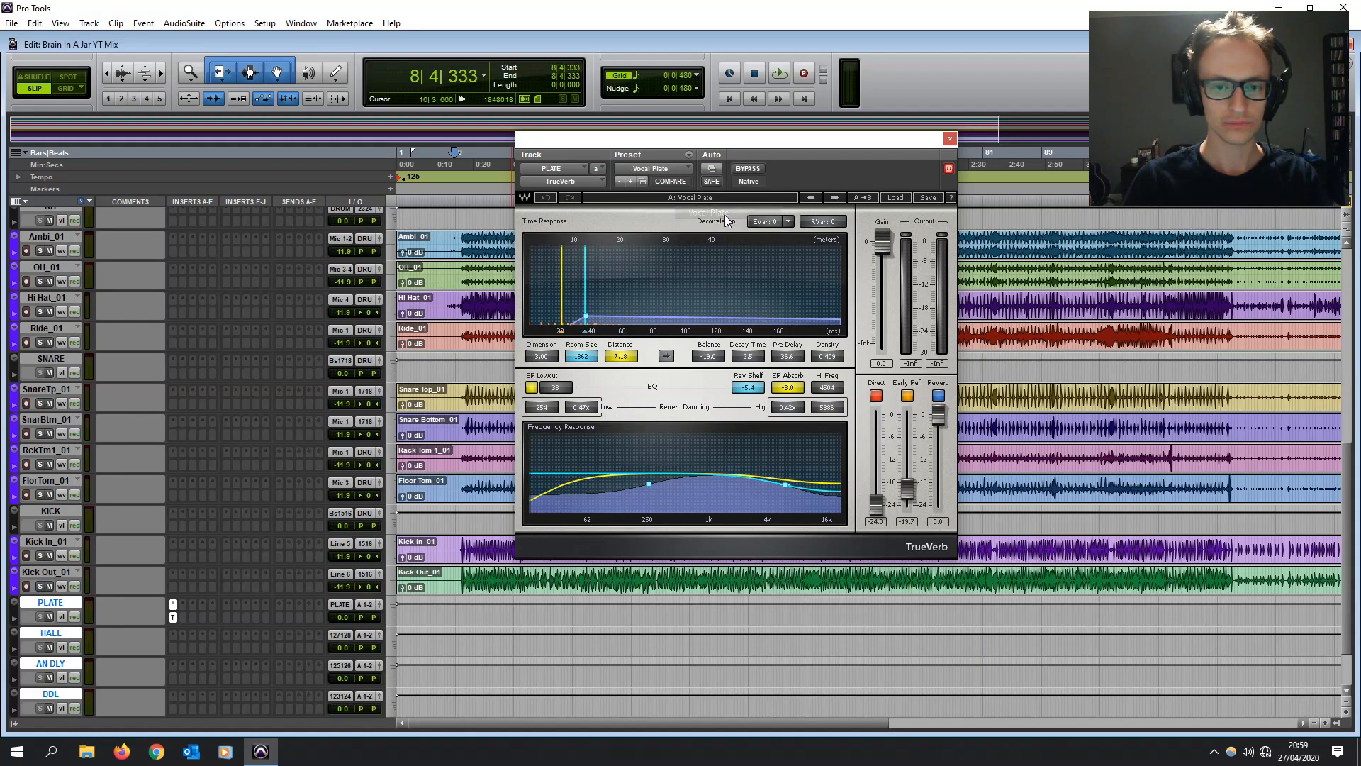
pyautogui.click(950, 139)
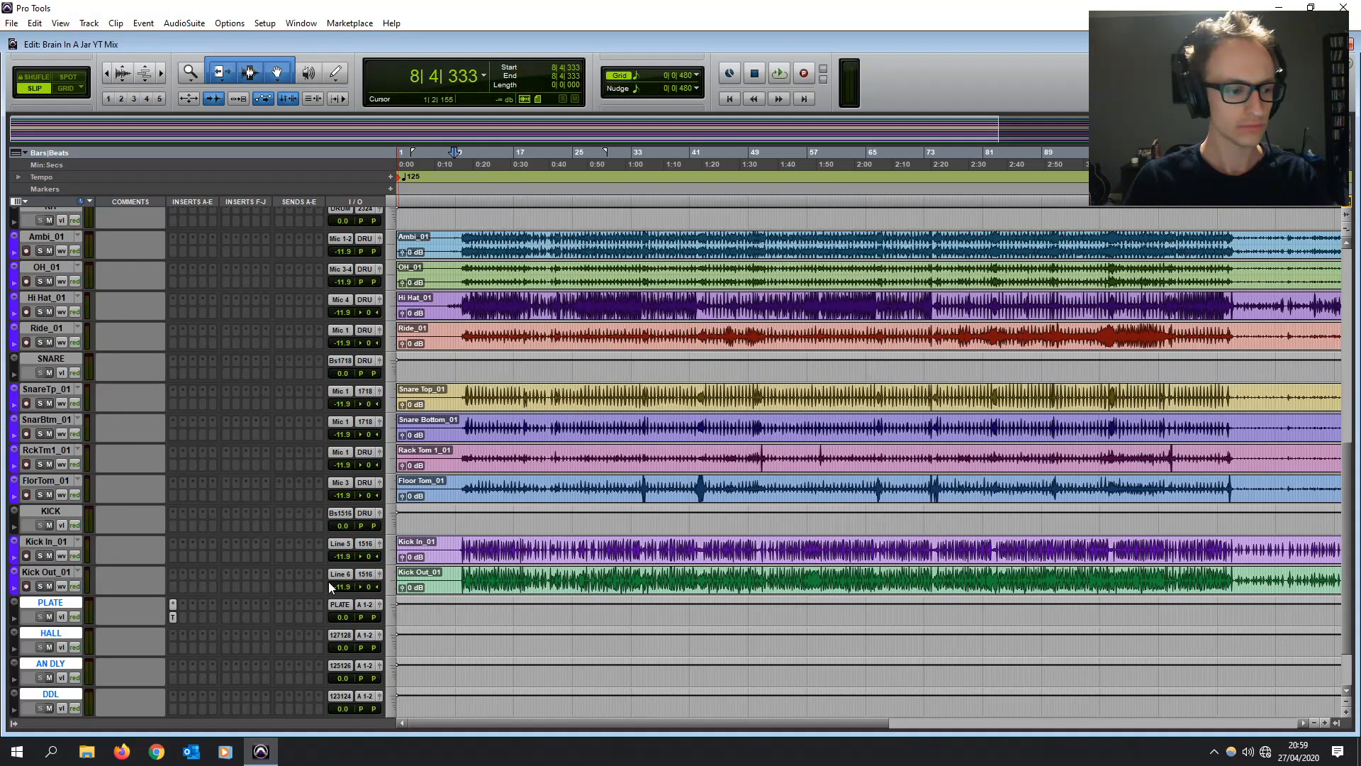
# - Insert the multichannel D-Verb (stereo) reverb in the HALL track's first insert slot
pyautogui.click(174, 650)
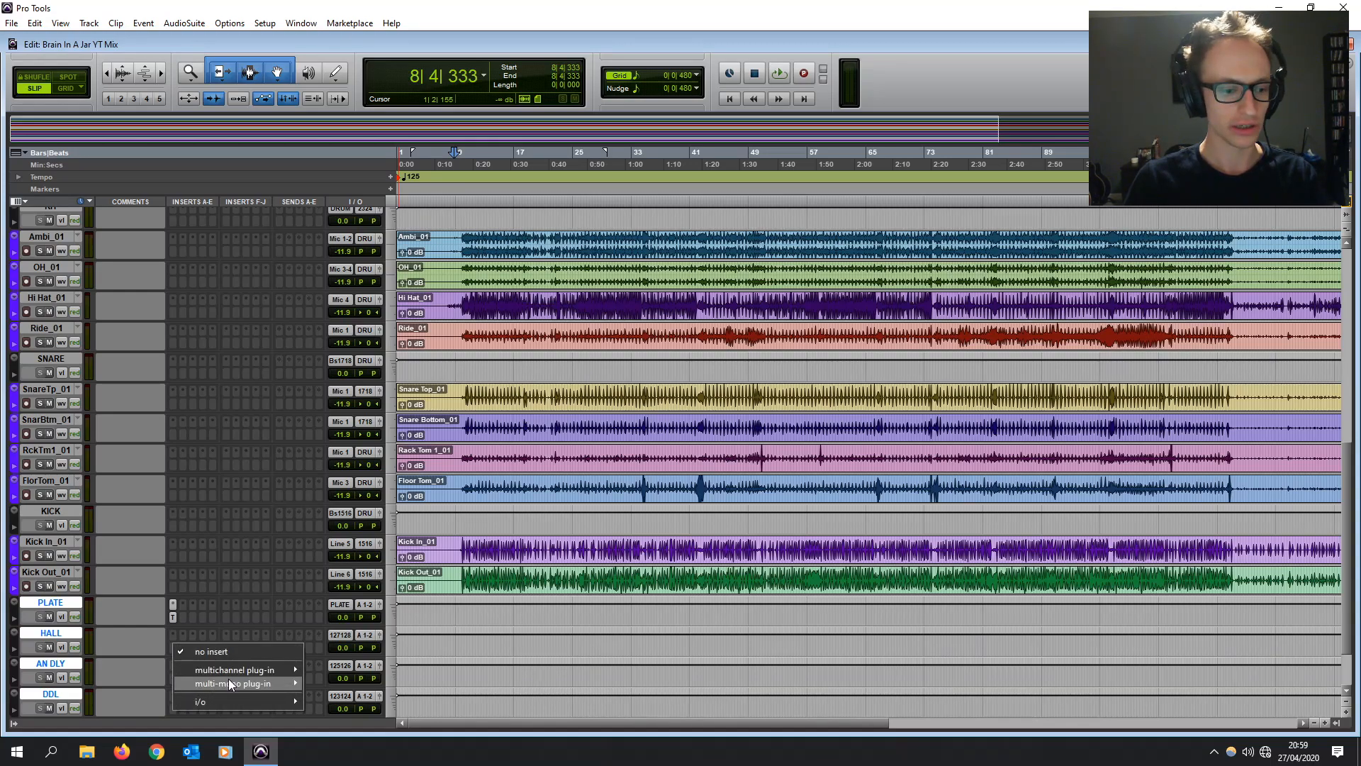
pyautogui.moveTo(236, 670)
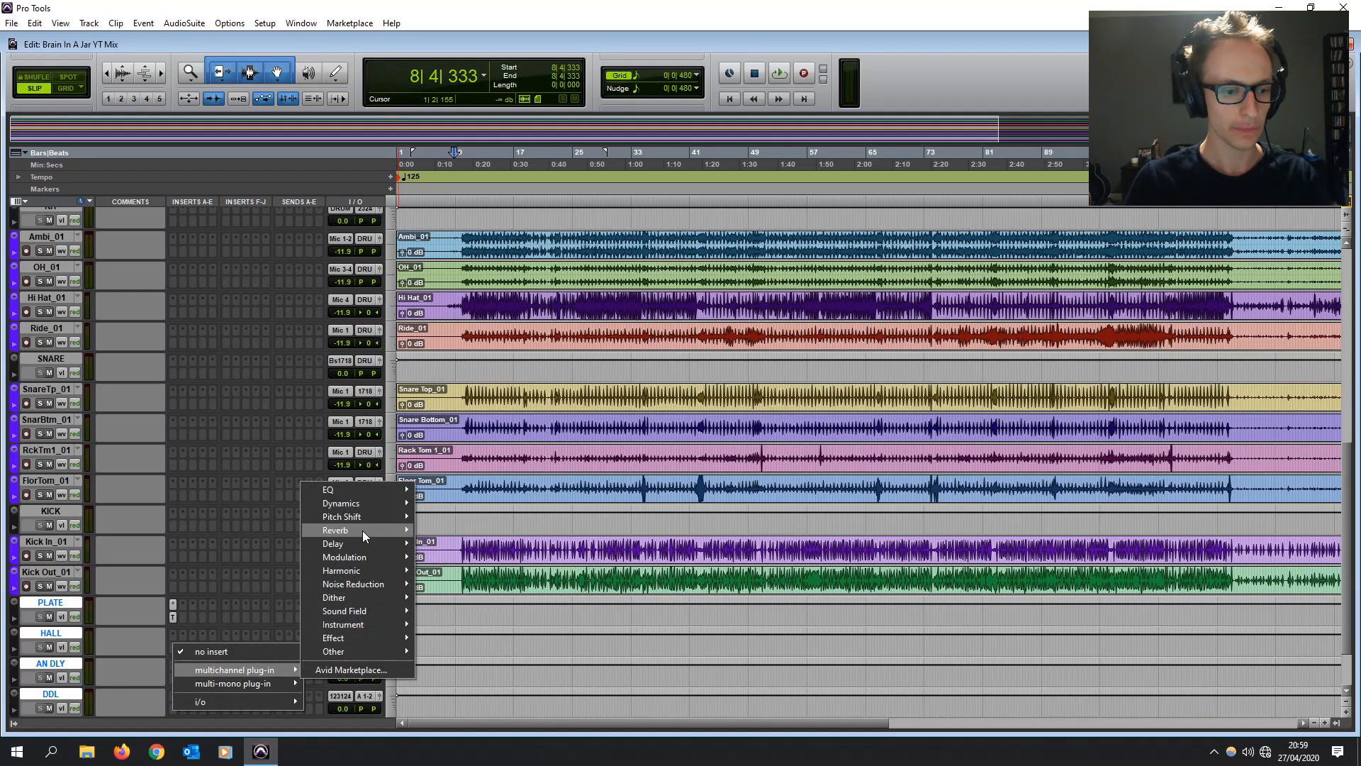
pyautogui.moveTo(363, 531)
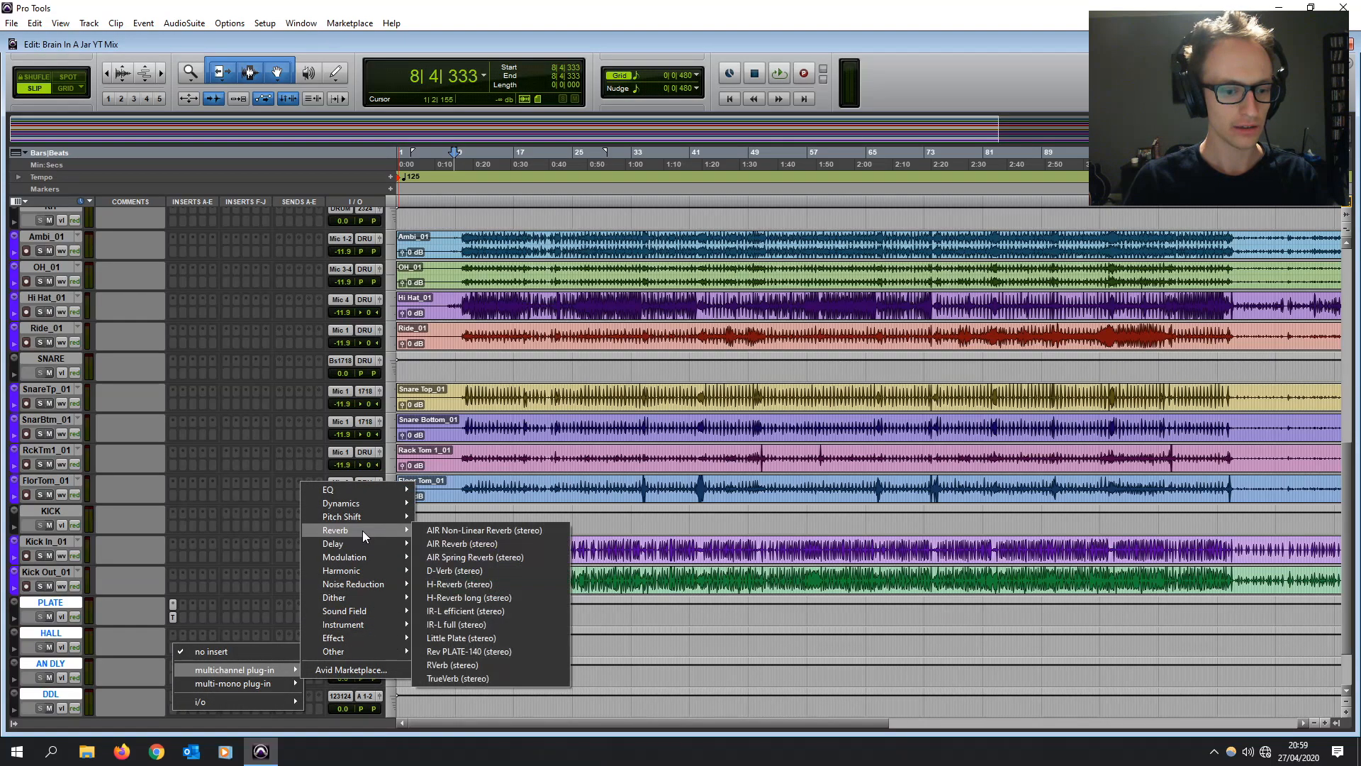
pyautogui.click(478, 571)
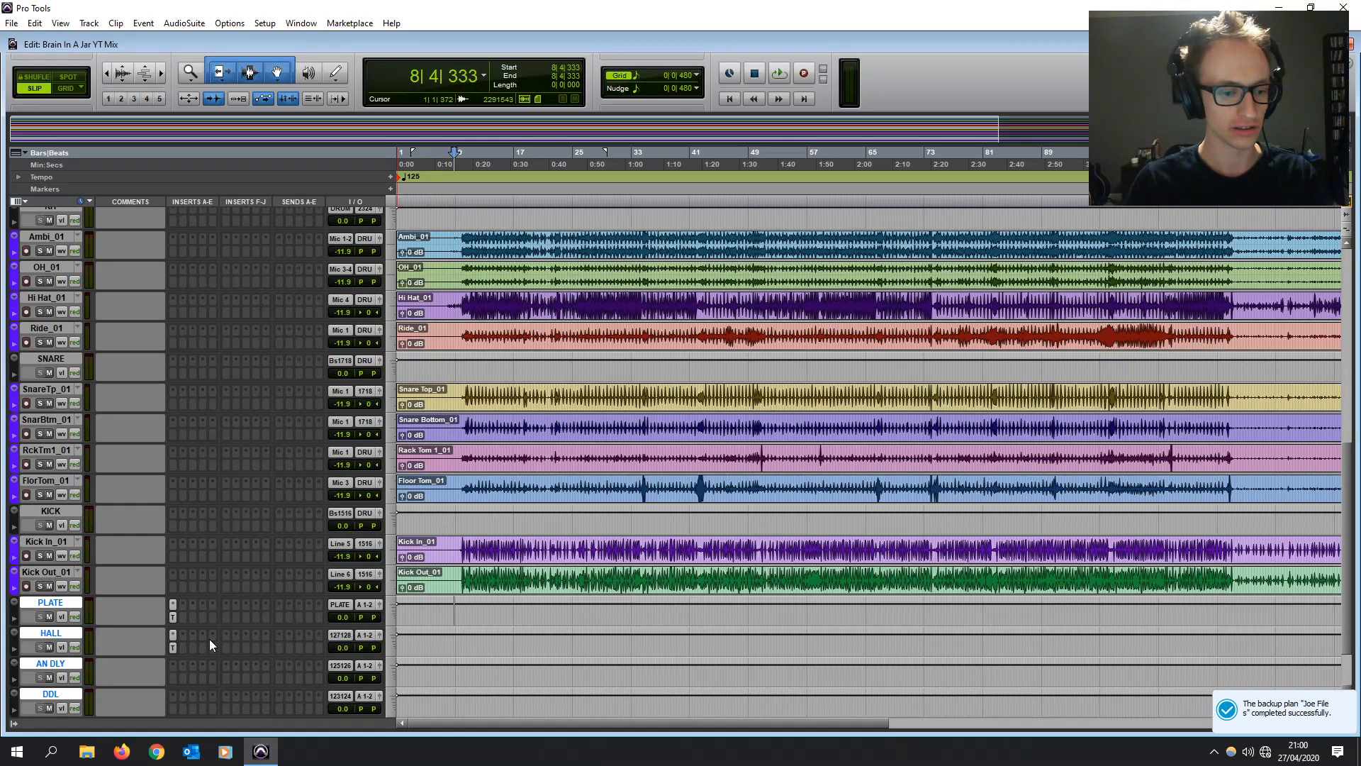
# - Insert the multichannel Replika-AAX (stereo) delay on the AN DLY track and load its Nice Quarters preset
pyautogui.click(173, 681)
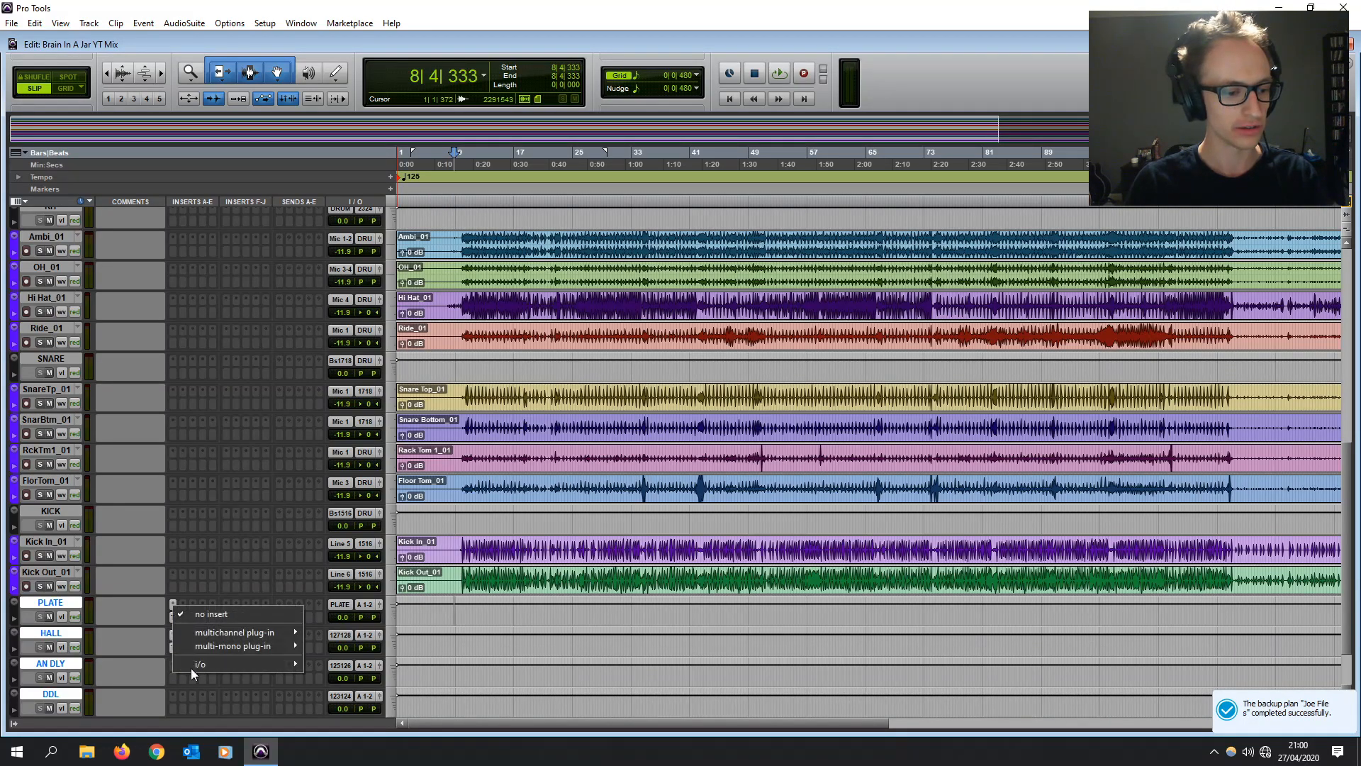
pyautogui.moveTo(224, 632)
pyautogui.moveTo(338, 618)
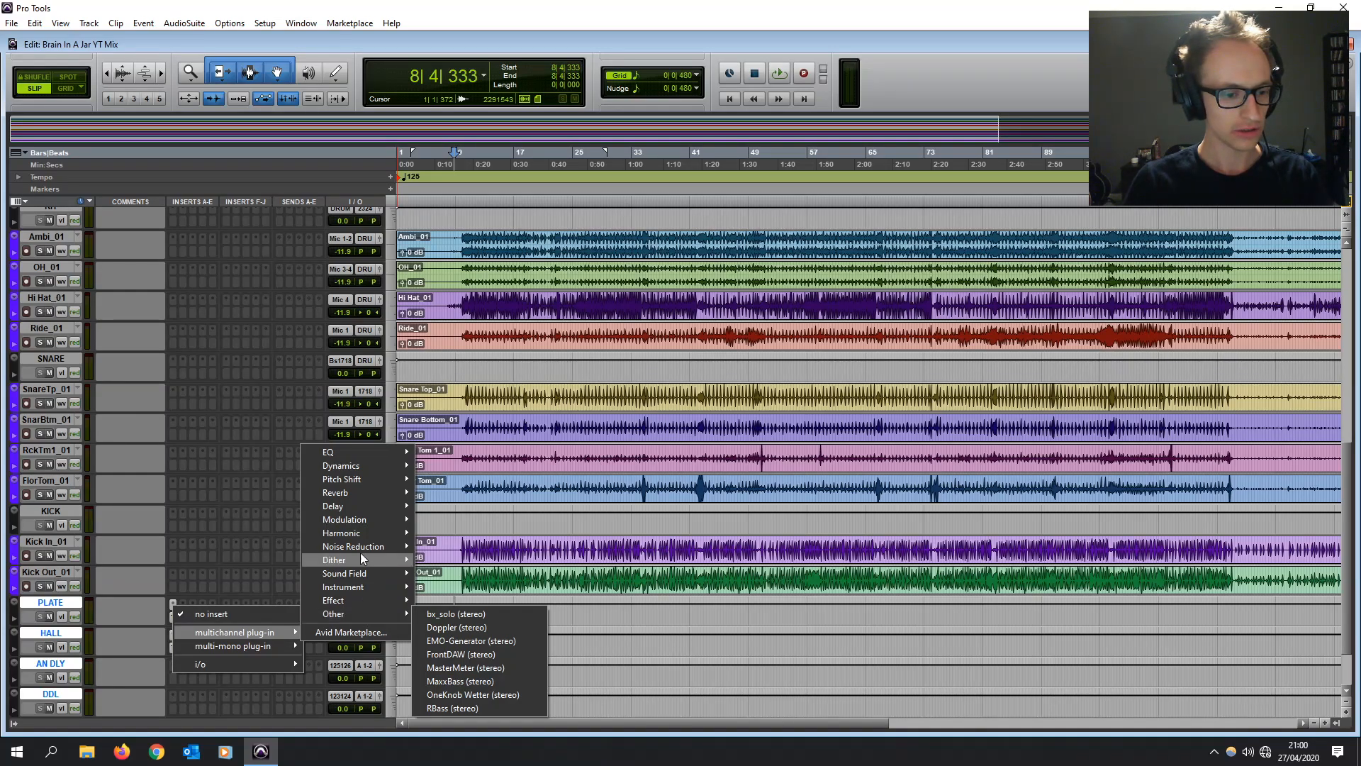
pyautogui.moveTo(355, 464)
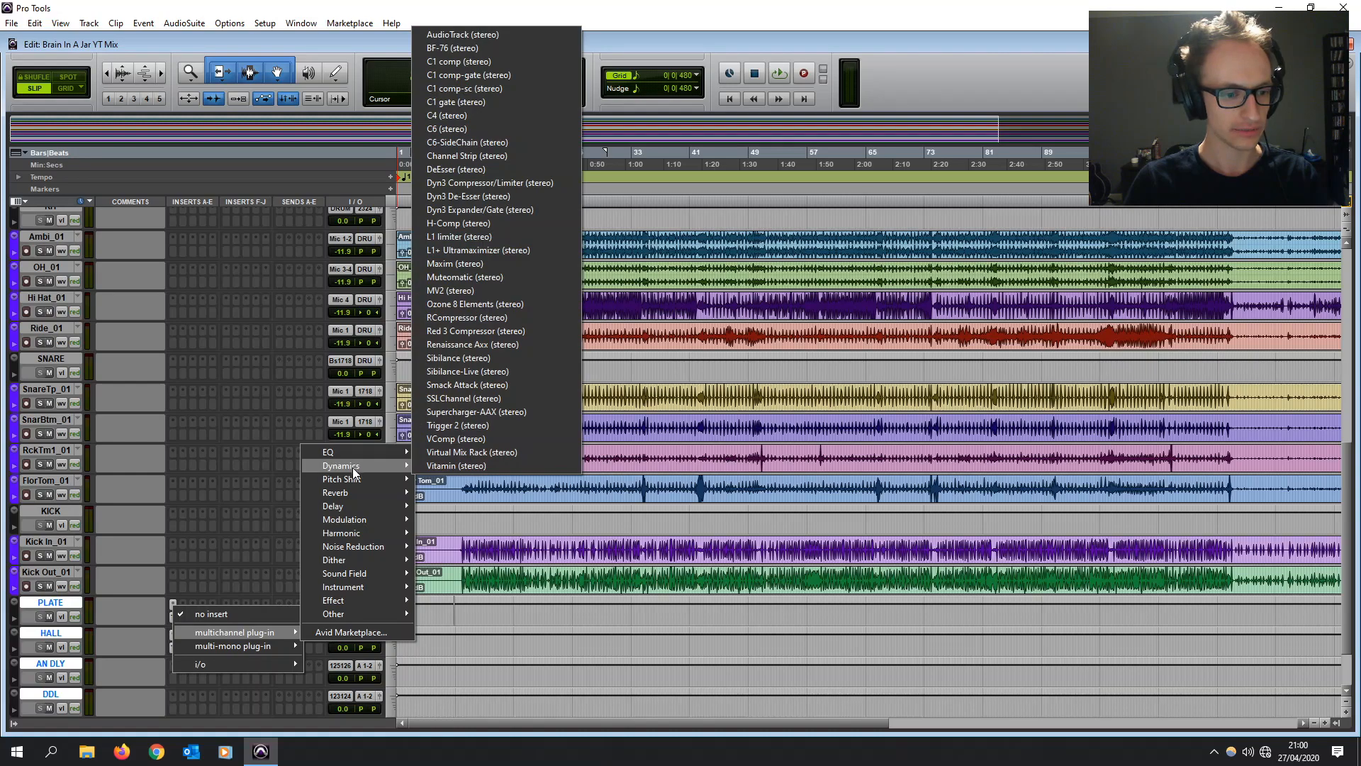
pyautogui.moveTo(365, 507)
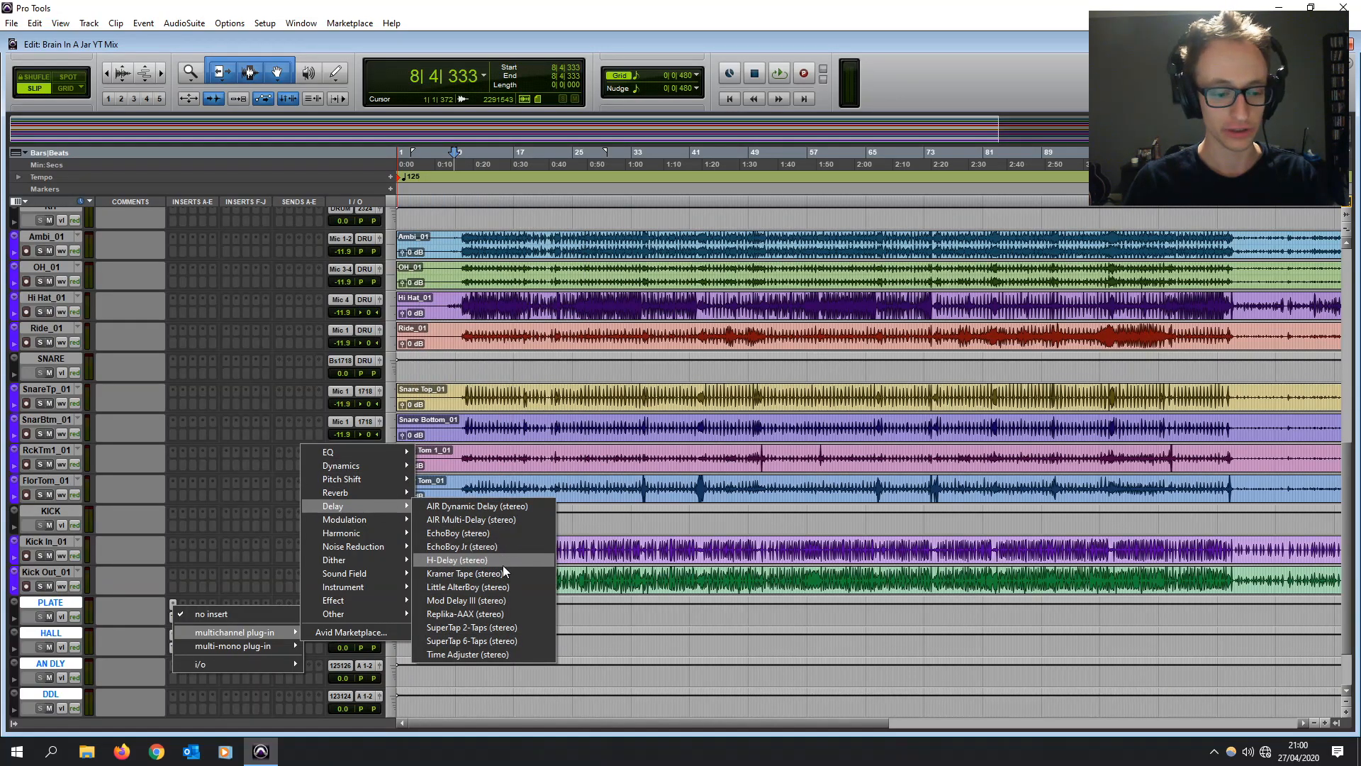
pyautogui.click(488, 614)
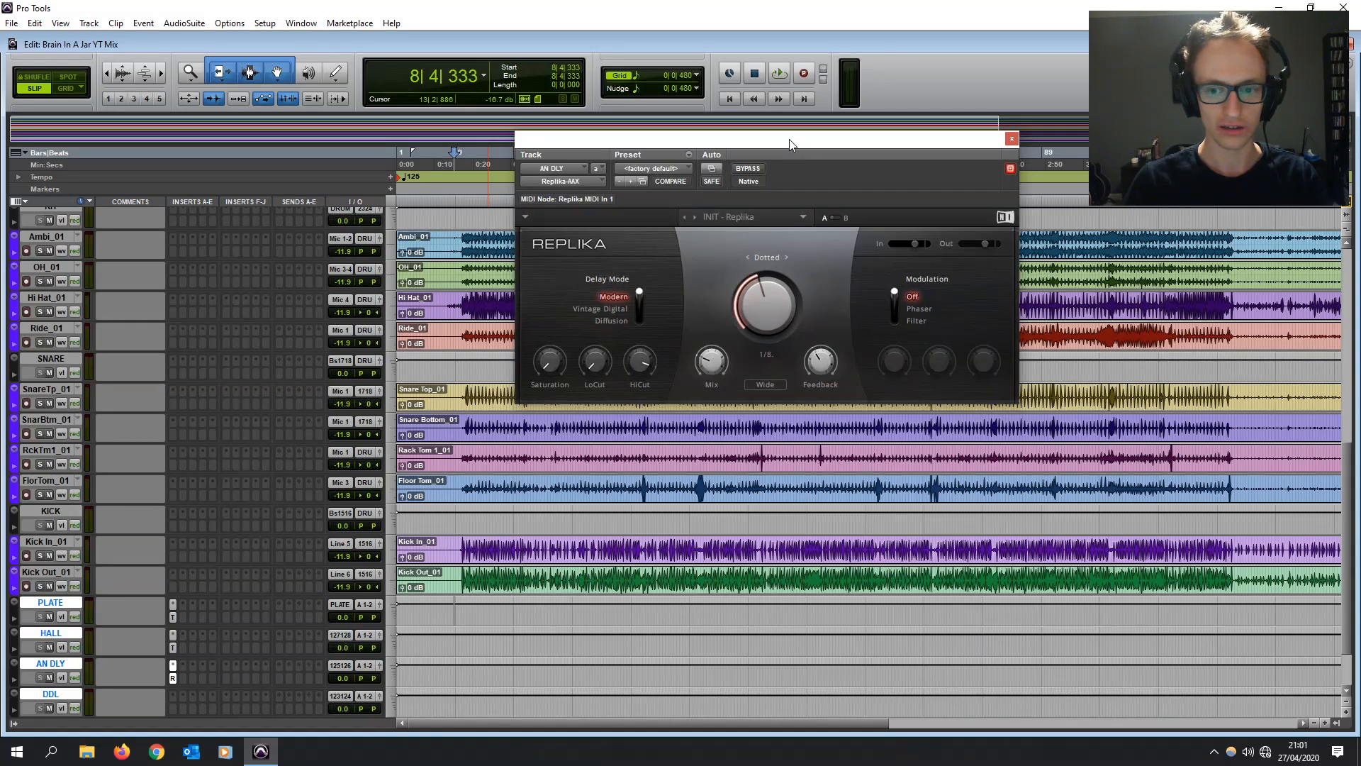
pyautogui.moveTo(793, 139); pyautogui.dragTo(738, 167)
pyautogui.click(633, 183)
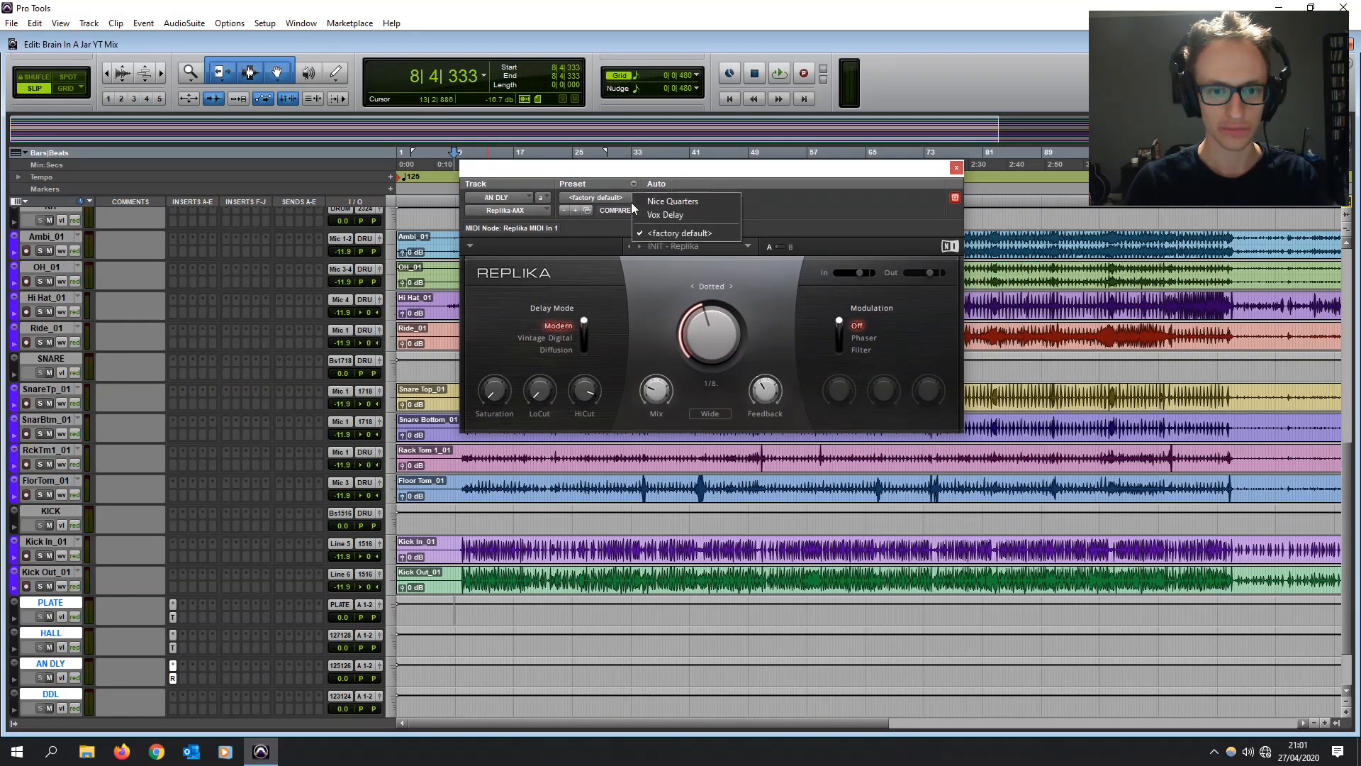
pyautogui.click(683, 202)
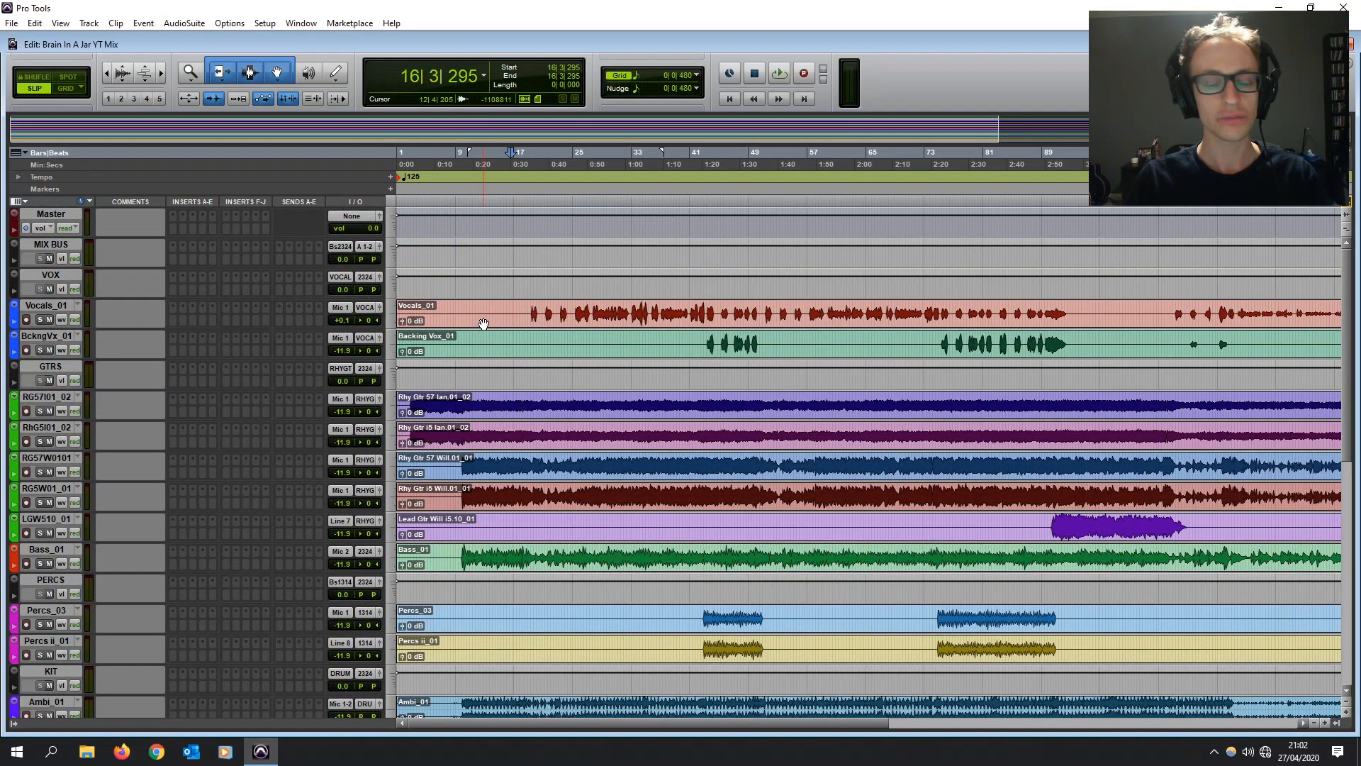
# - Add a marker named Verse 1 where the lead vocal begins, at about bar 19
pyautogui.click(538, 236)
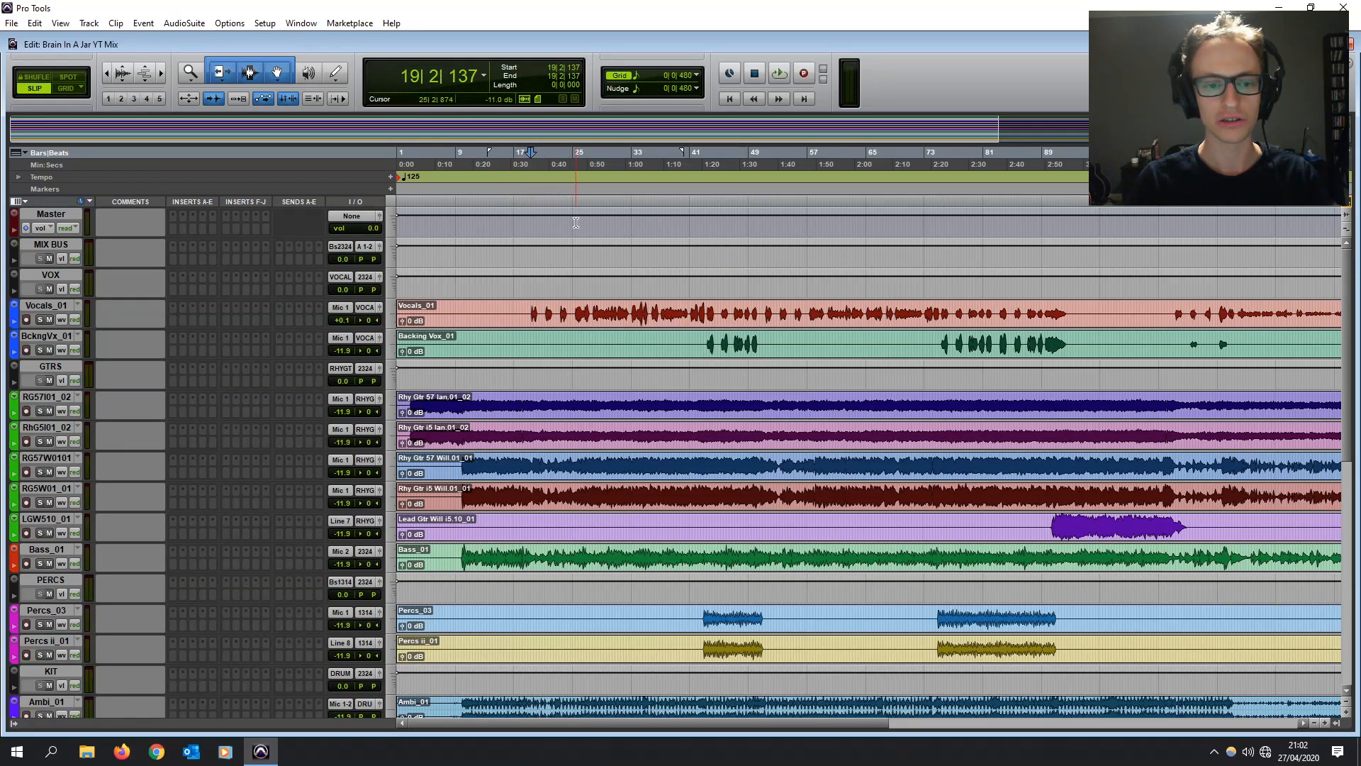
pyautogui.press('KP_Enter')
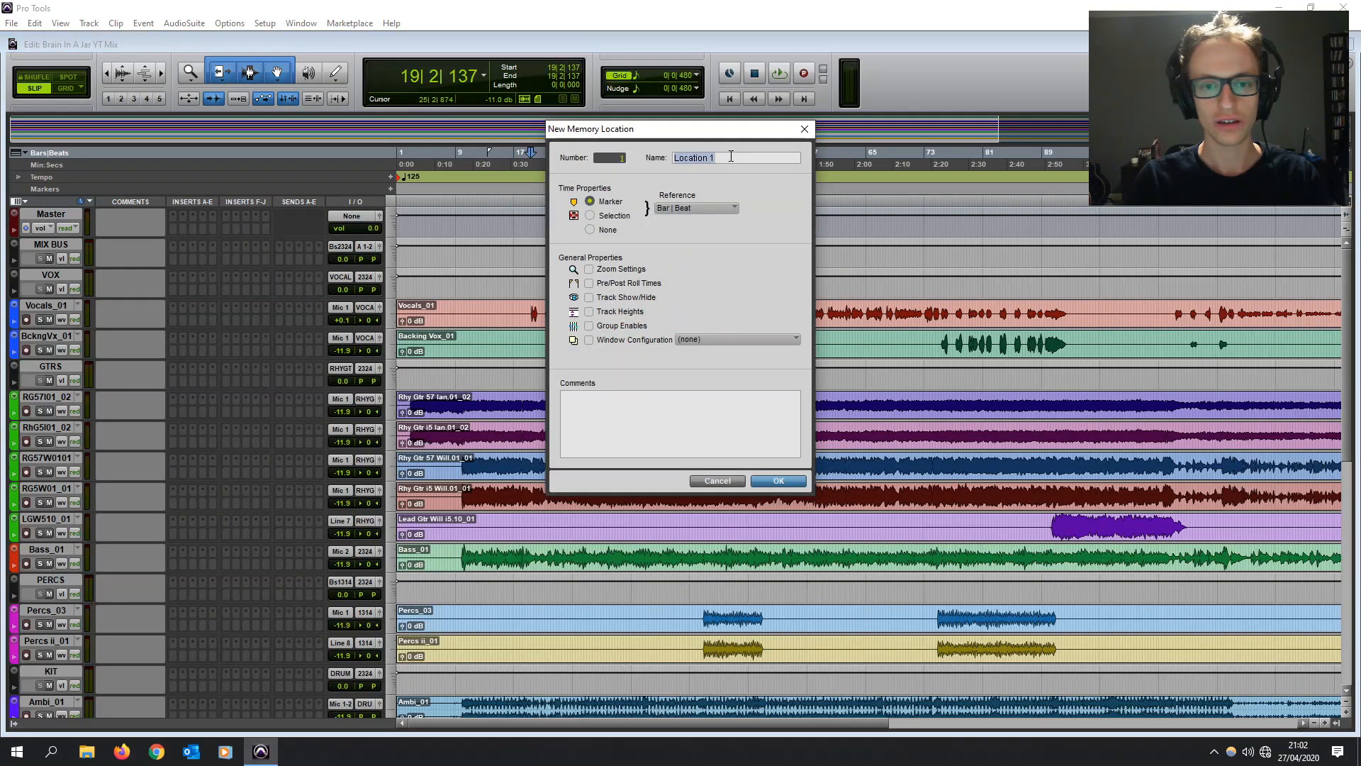
pyautogui.write('Ver')
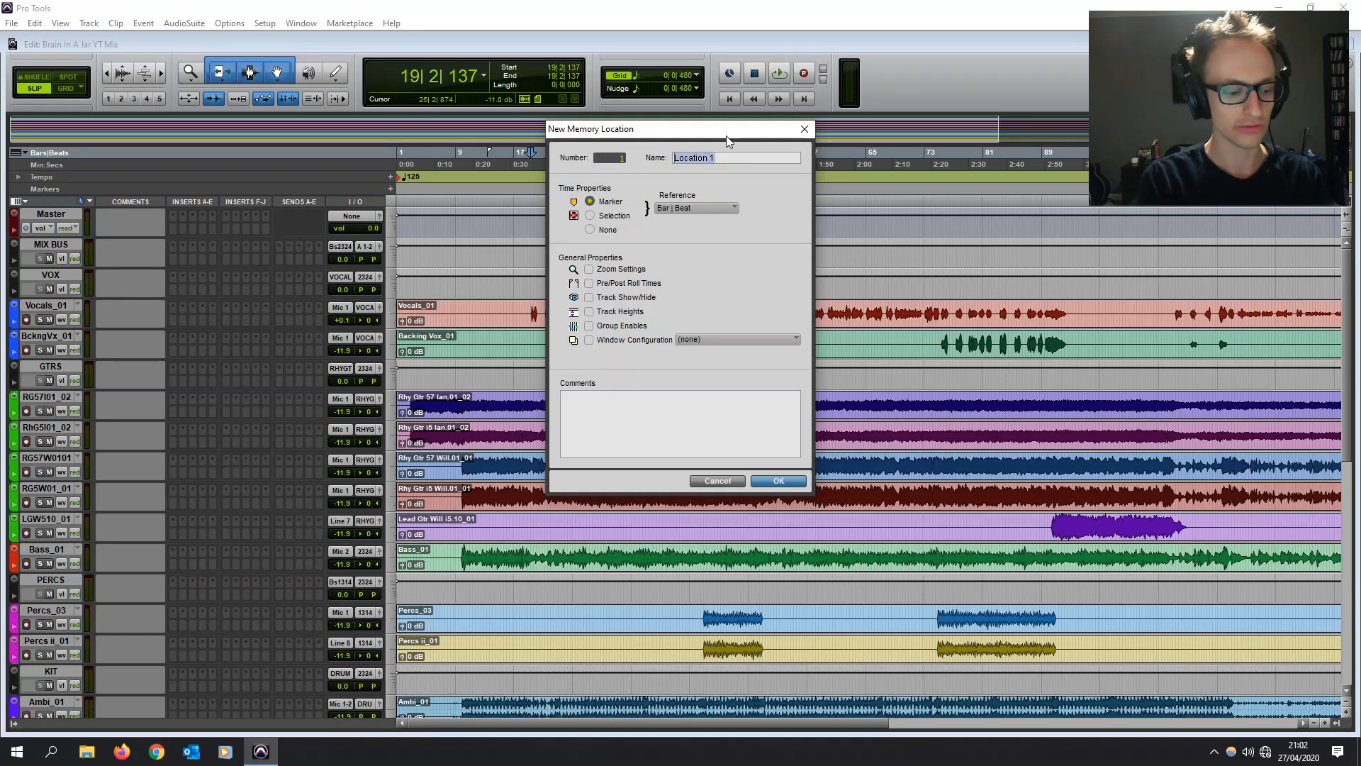
pyautogui.write('se')
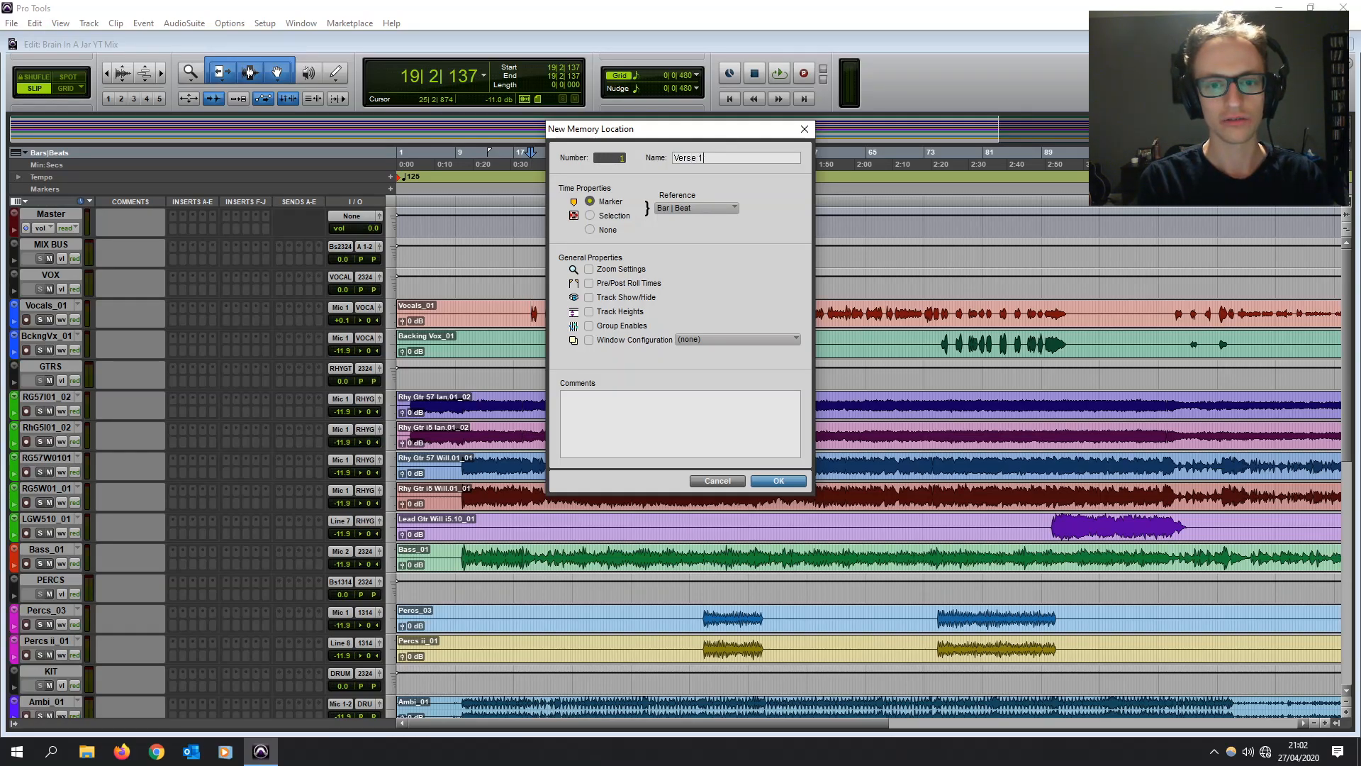
pyautogui.press('Return')
# - Audition the song from bar 41 and add a marker named Ch 1 at the first backing vocals, about bar 43
pyautogui.click(691, 310)
pyautogui.press('space')
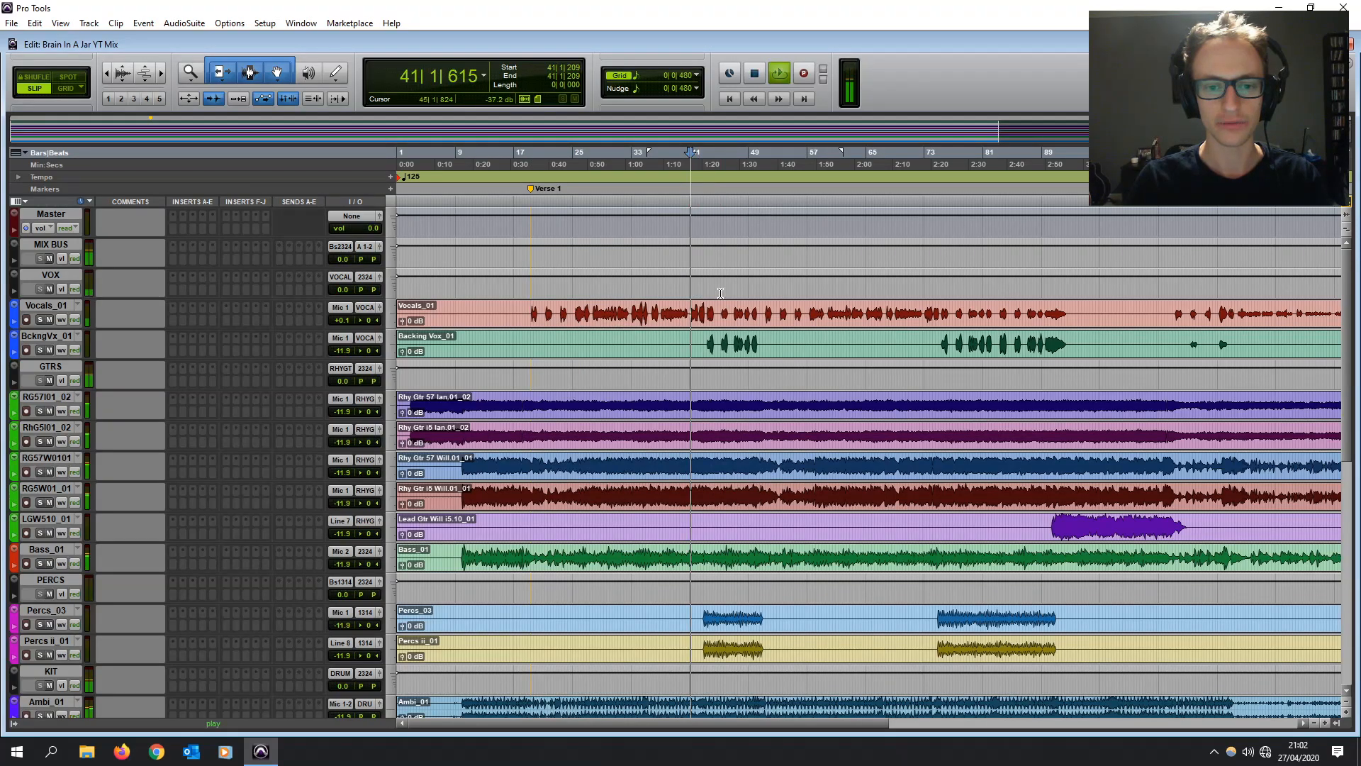
pyautogui.press('space')
pyautogui.click(707, 290)
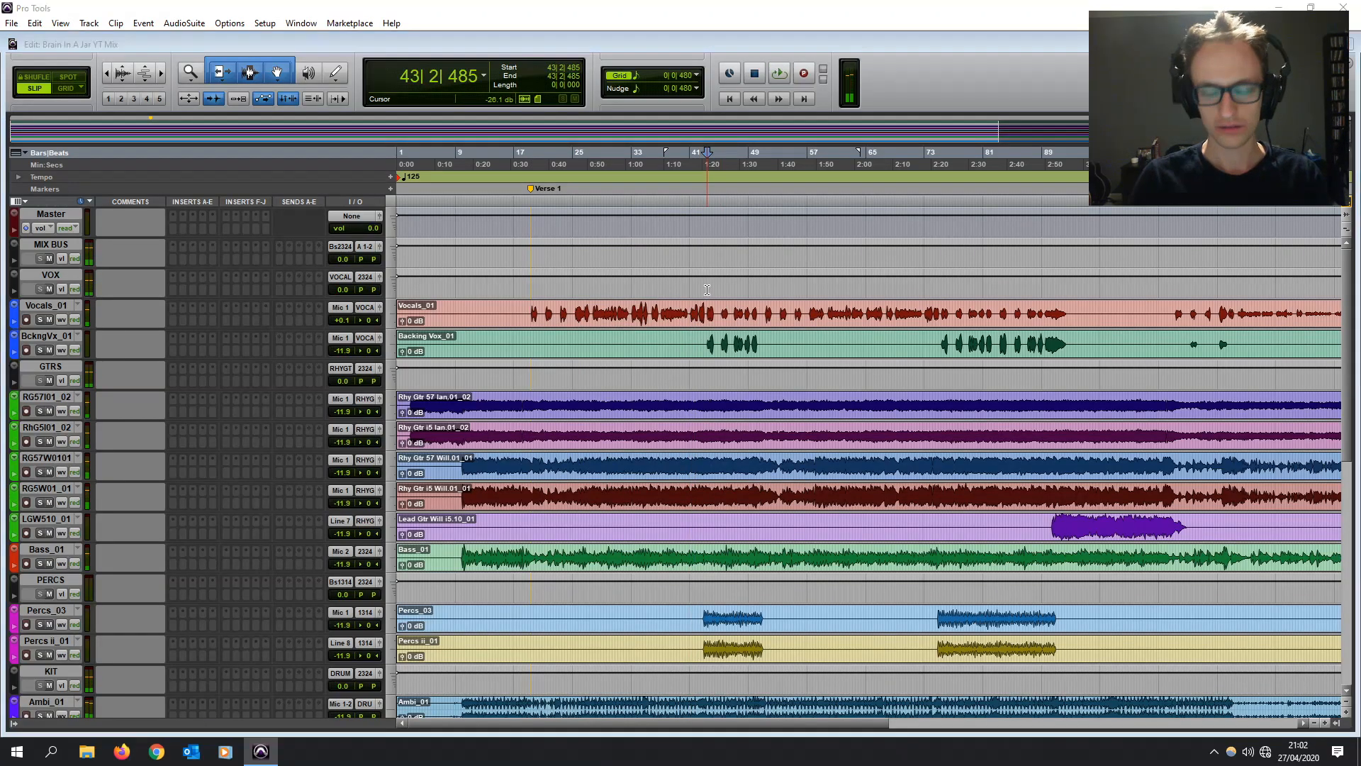
pyautogui.press('KP_Enter')
pyautogui.write('CHor')
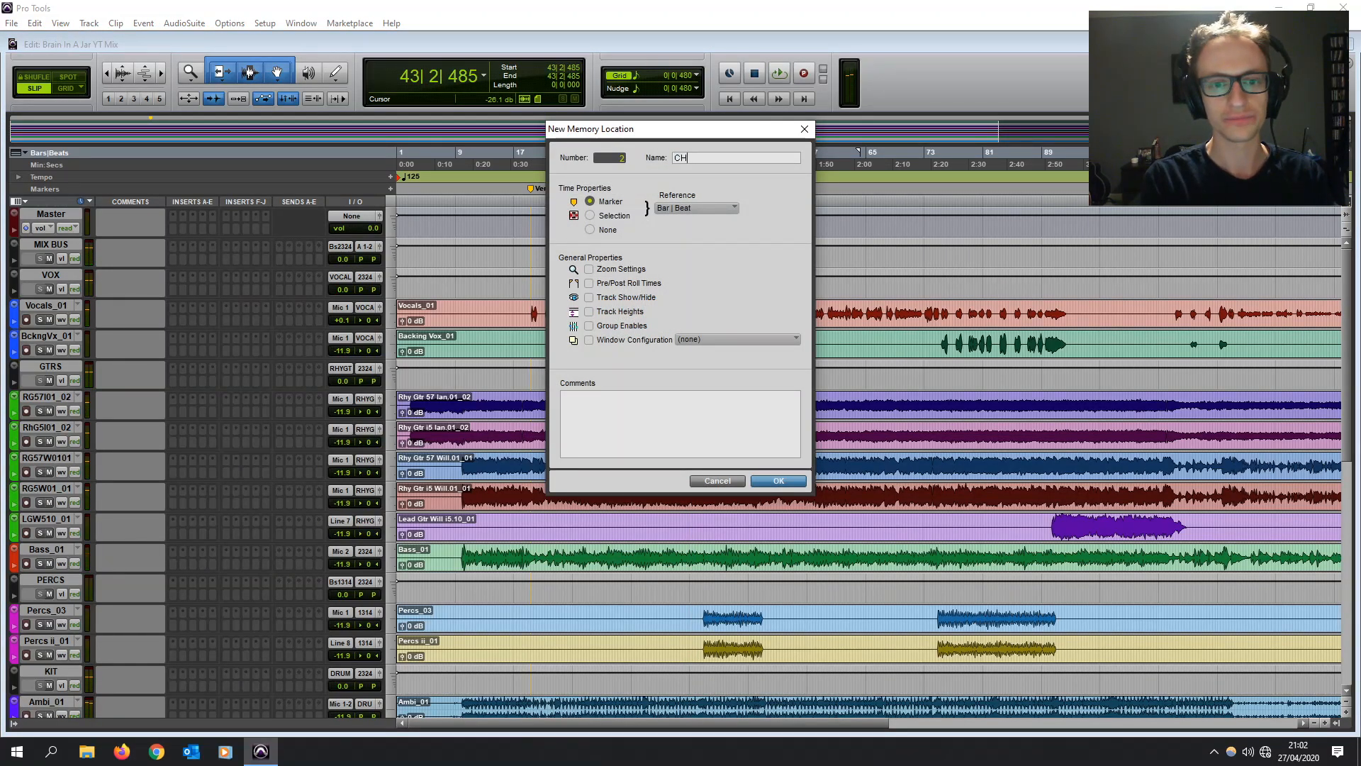
pyautogui.press('Return')
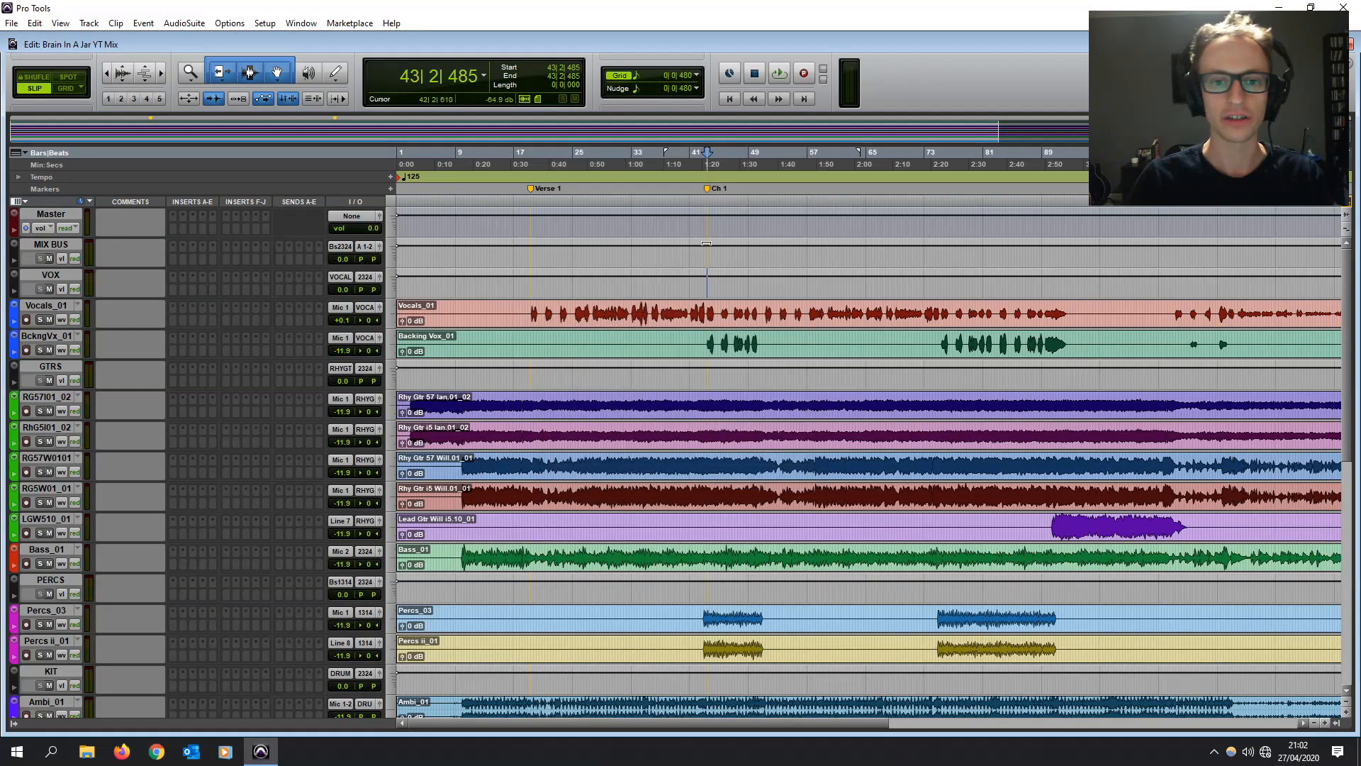
# - Add a marker named Ch 2 where the second group of backing vocals begins, at about bar 75
pyautogui.click(707, 290)
pyautogui.click(774, 290)
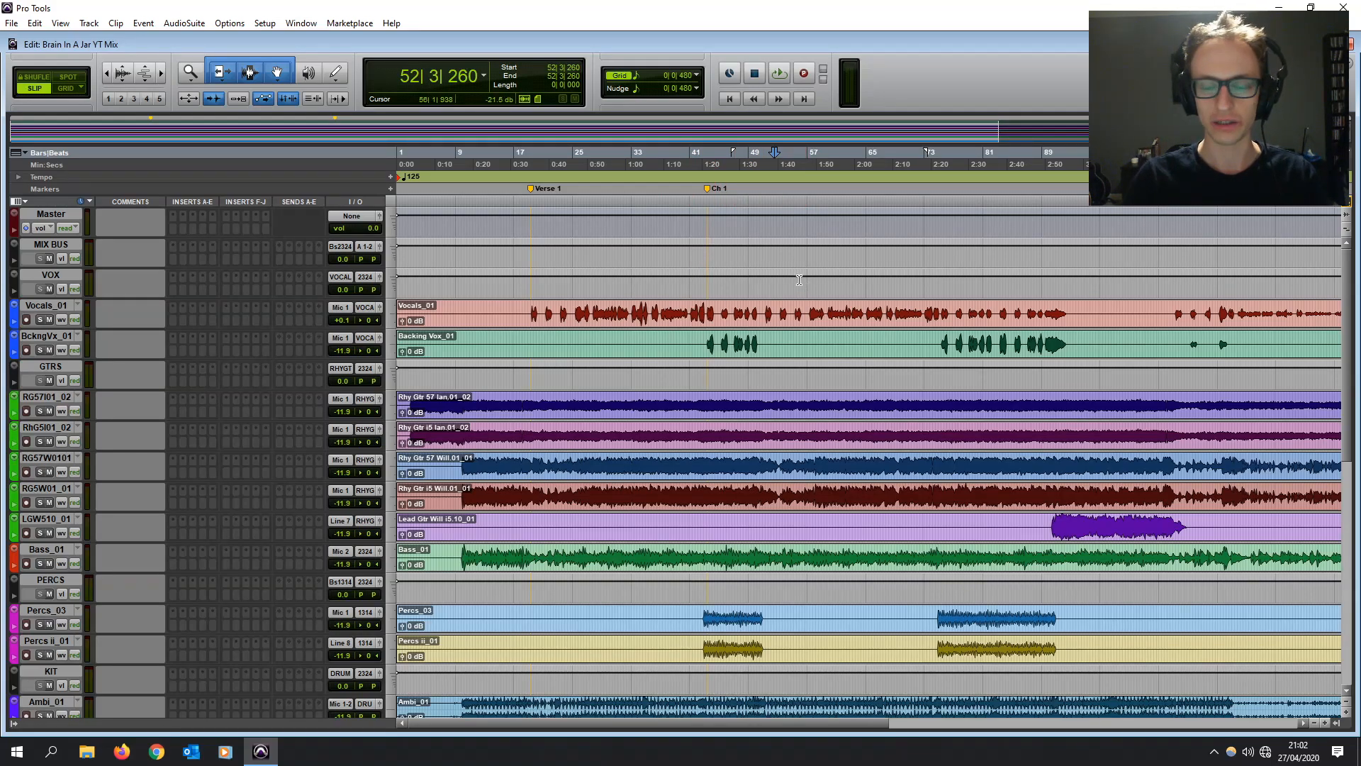
pyautogui.click(939, 289)
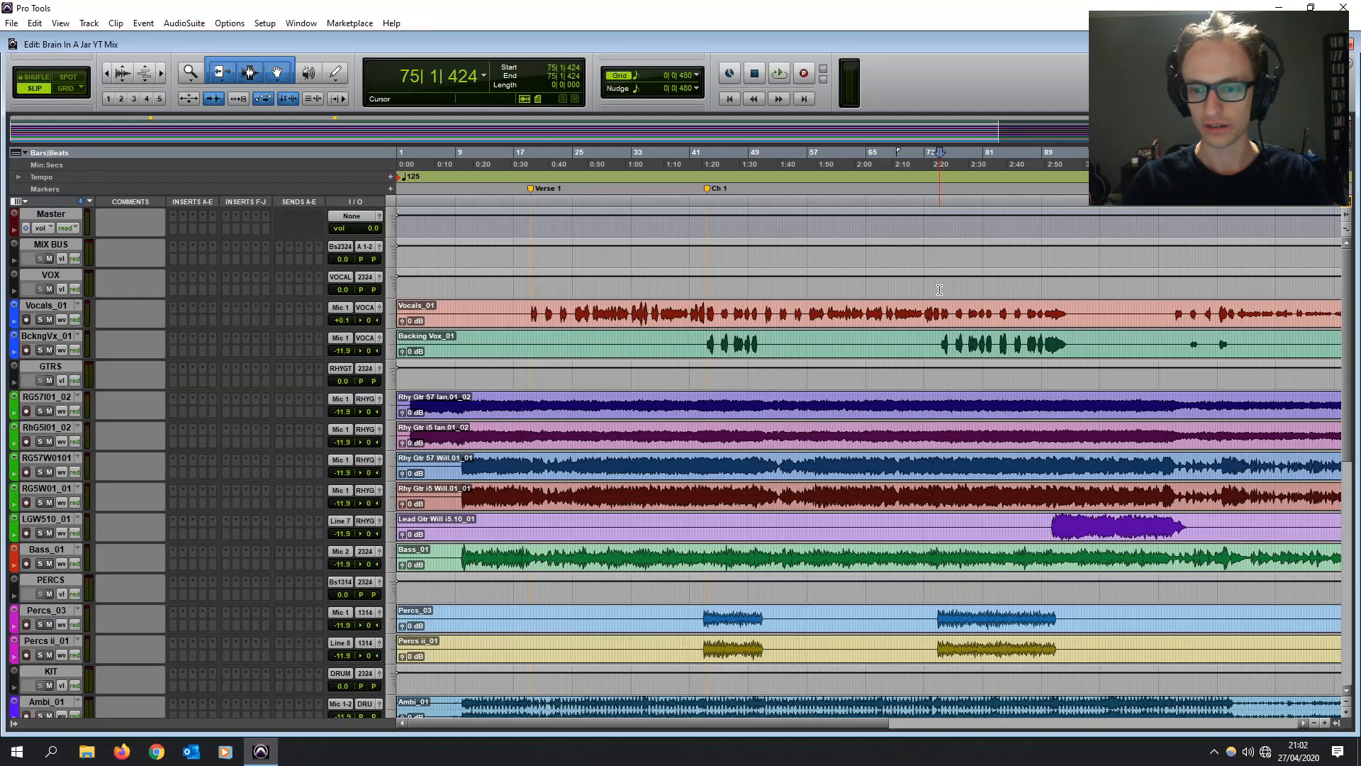
pyautogui.press('KP_Enter')
pyautogui.write('Chor')
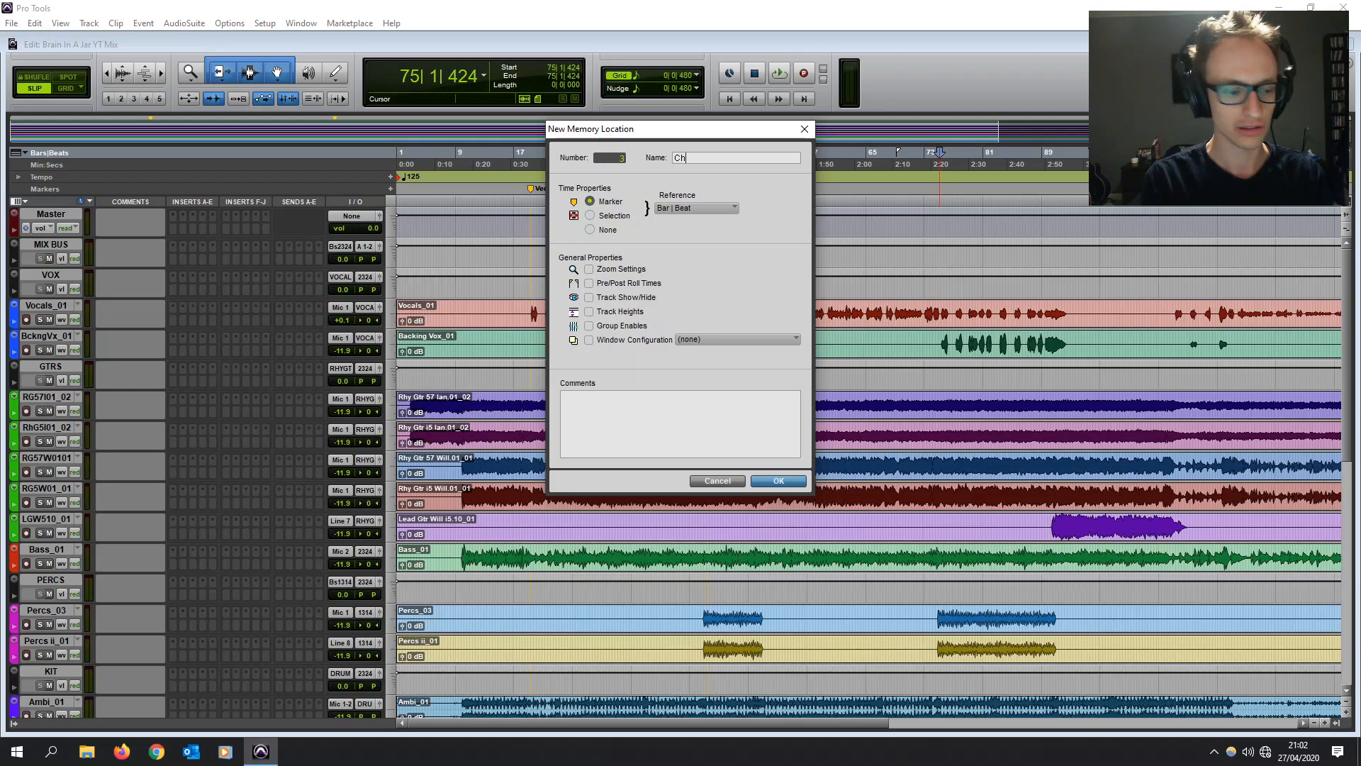
pyautogui.press('Return')
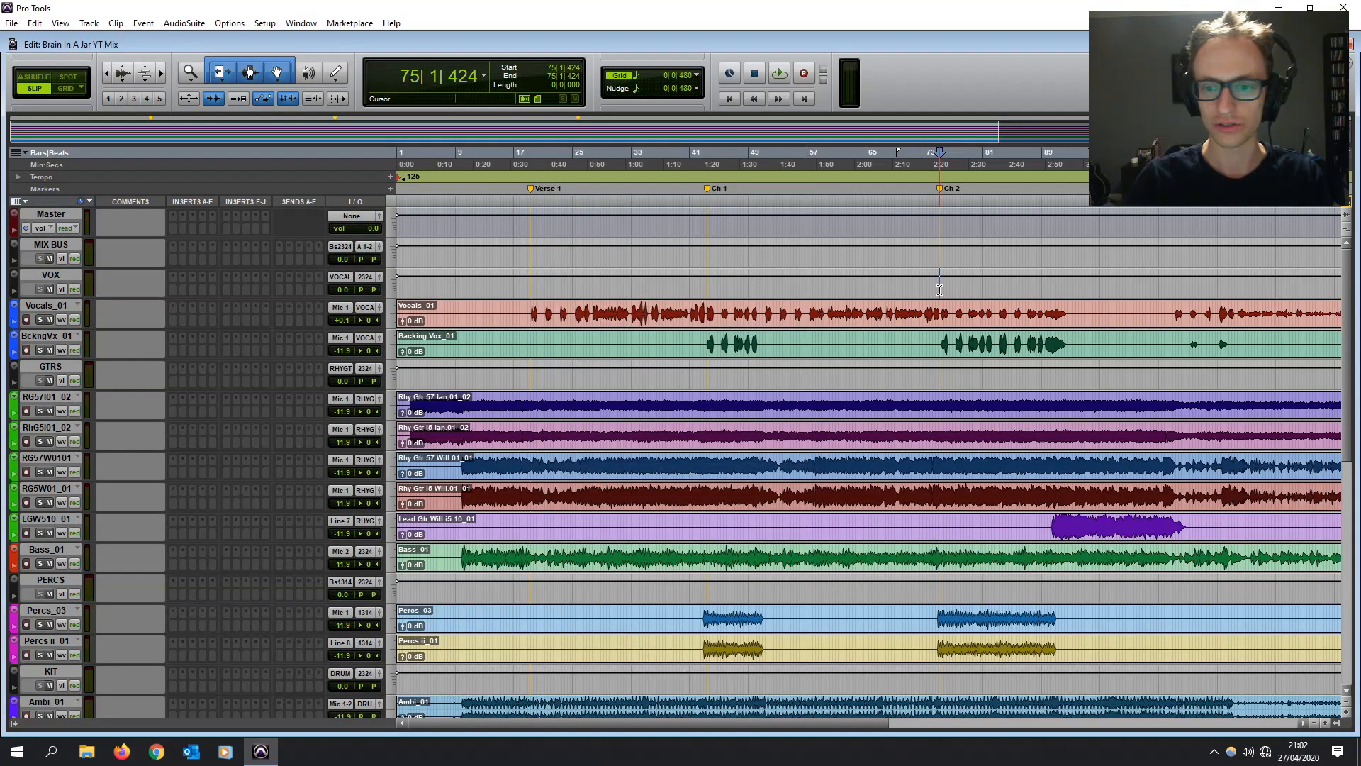
# - Add a marker named Verse 2 where the first backing vocals end, at about bar 50
pyautogui.click(758, 289)
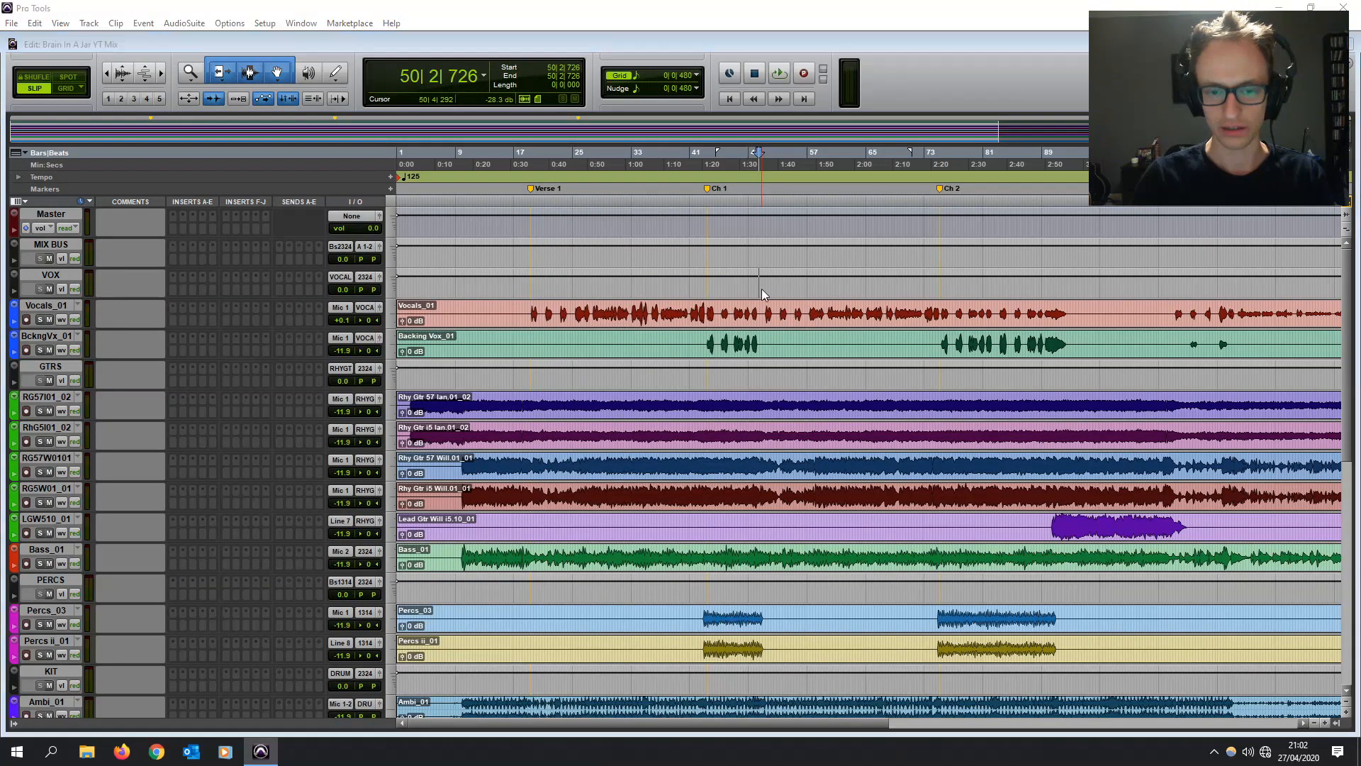
pyautogui.press('KP_Enter')
pyautogui.write('Verse 2')
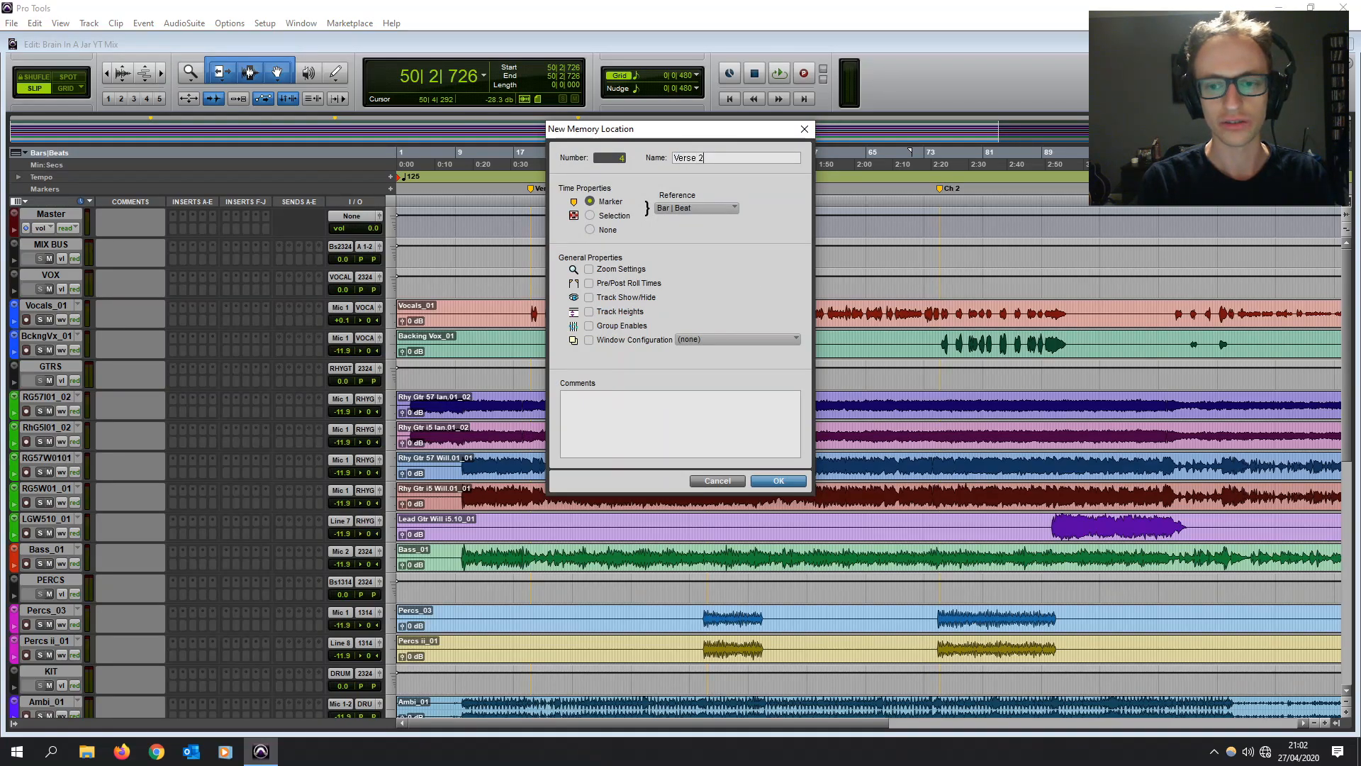
pyautogui.press('Return')
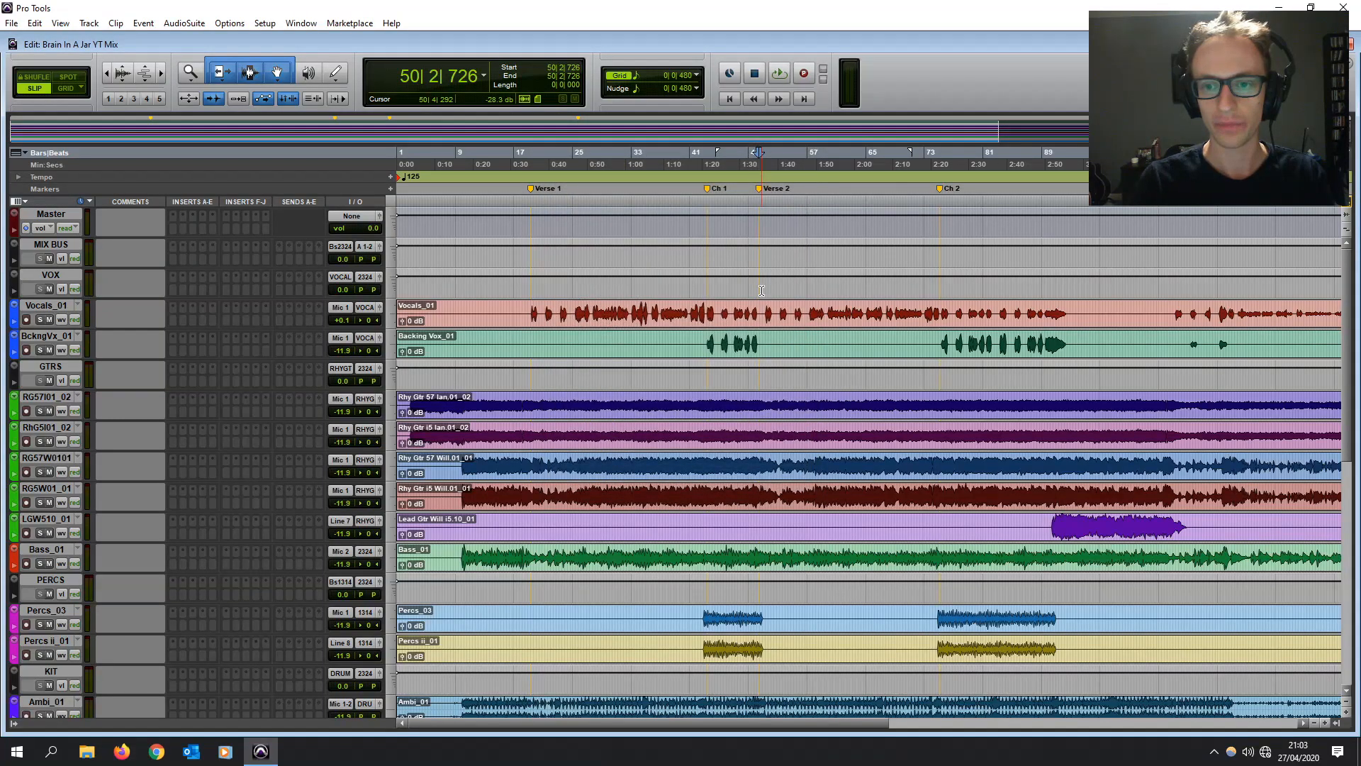
# - Look over the rest of the song's timeline and the drum and effects tracks in the session
pyautogui.hscroll(5, 994, 298)
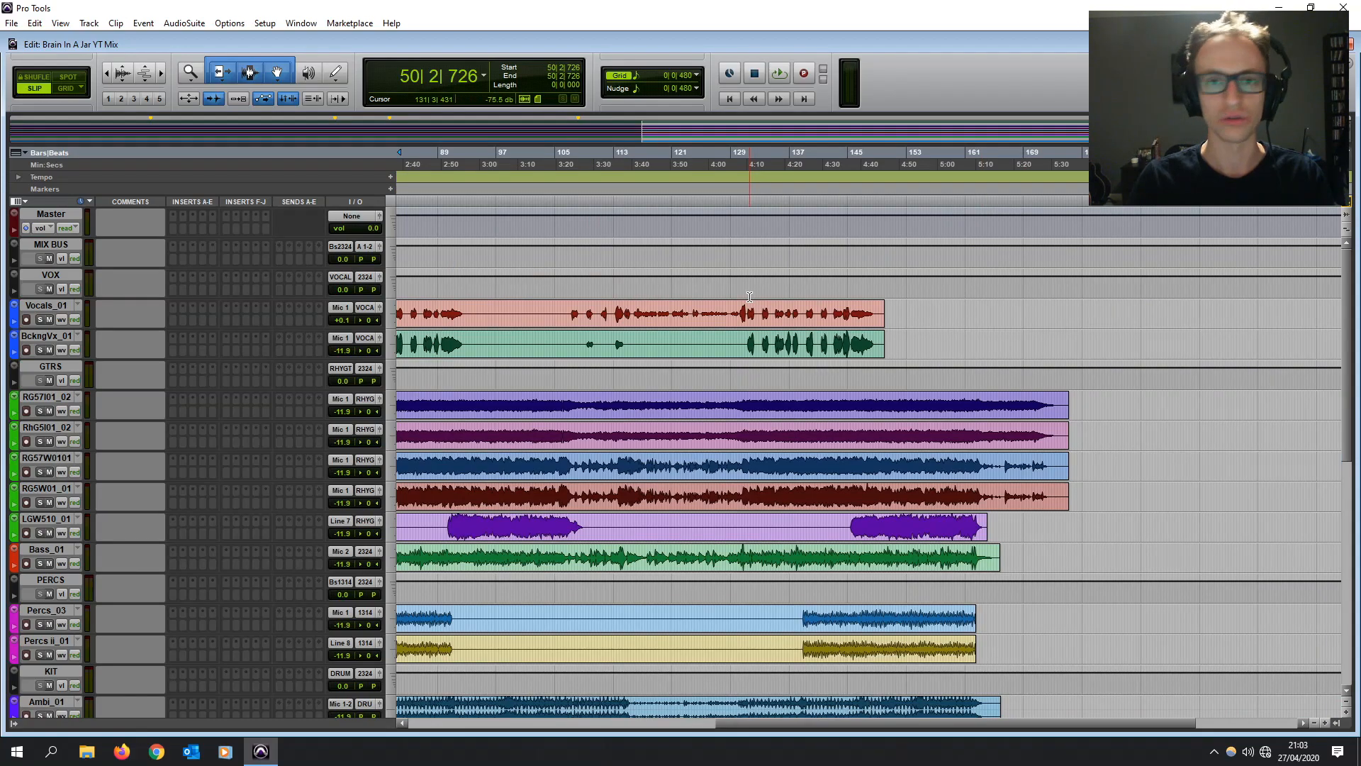
pyautogui.hscroll(-5, 469, 299)
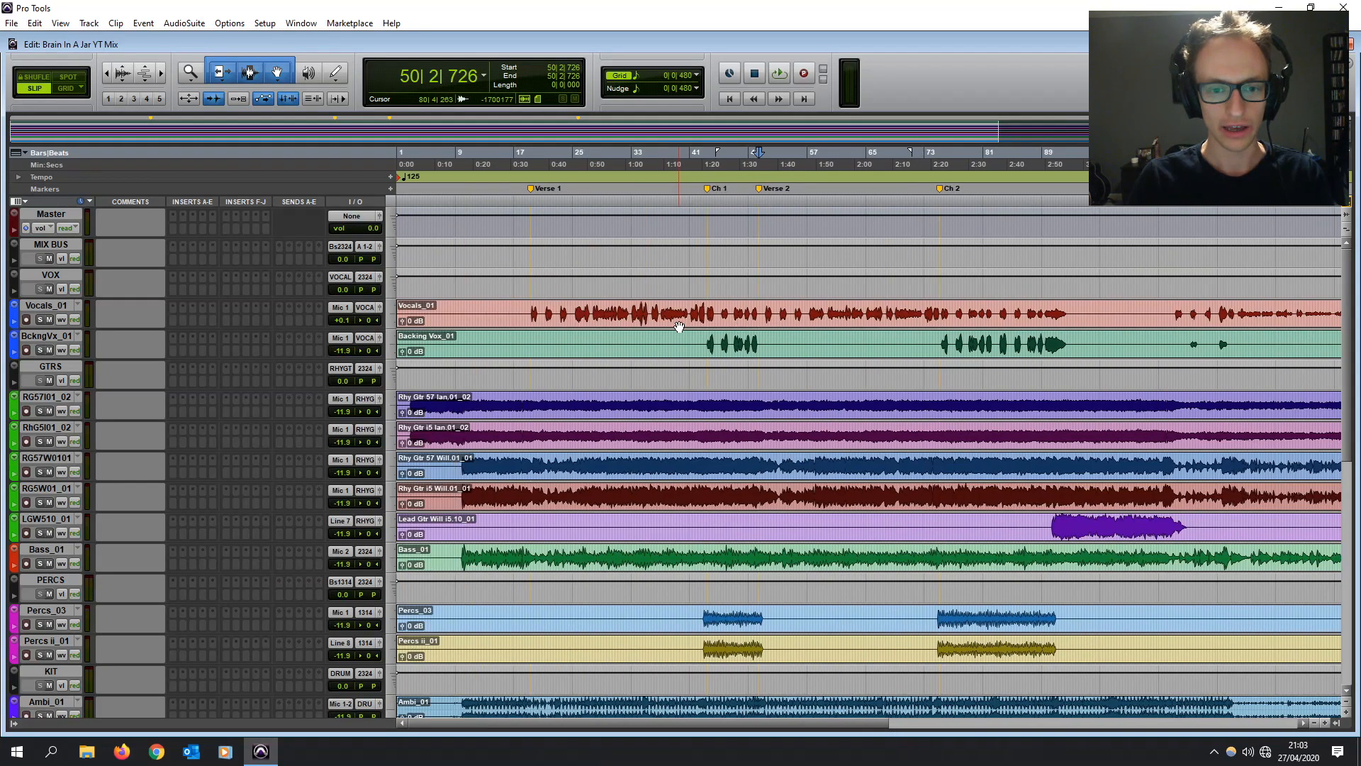
pyautogui.click(465, 292)
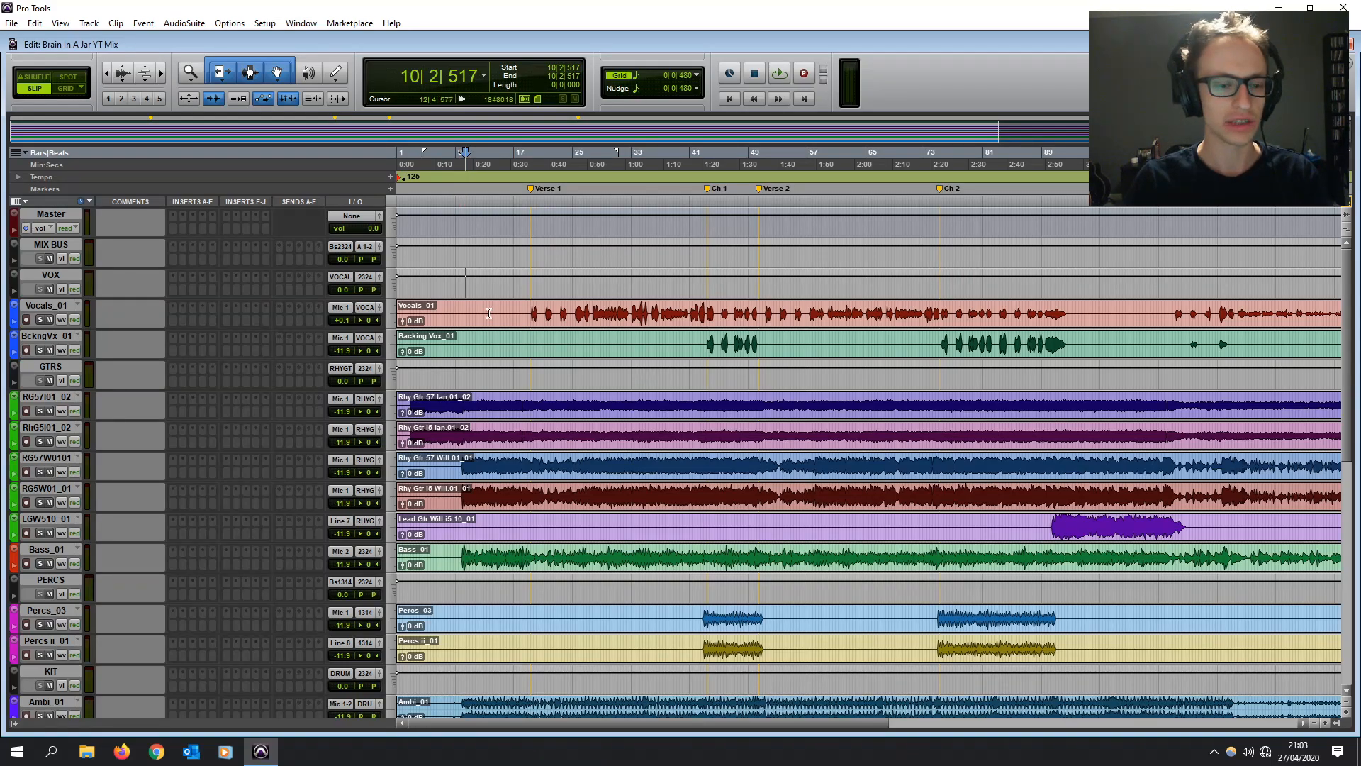
pyautogui.scroll(-6, 479, 332)
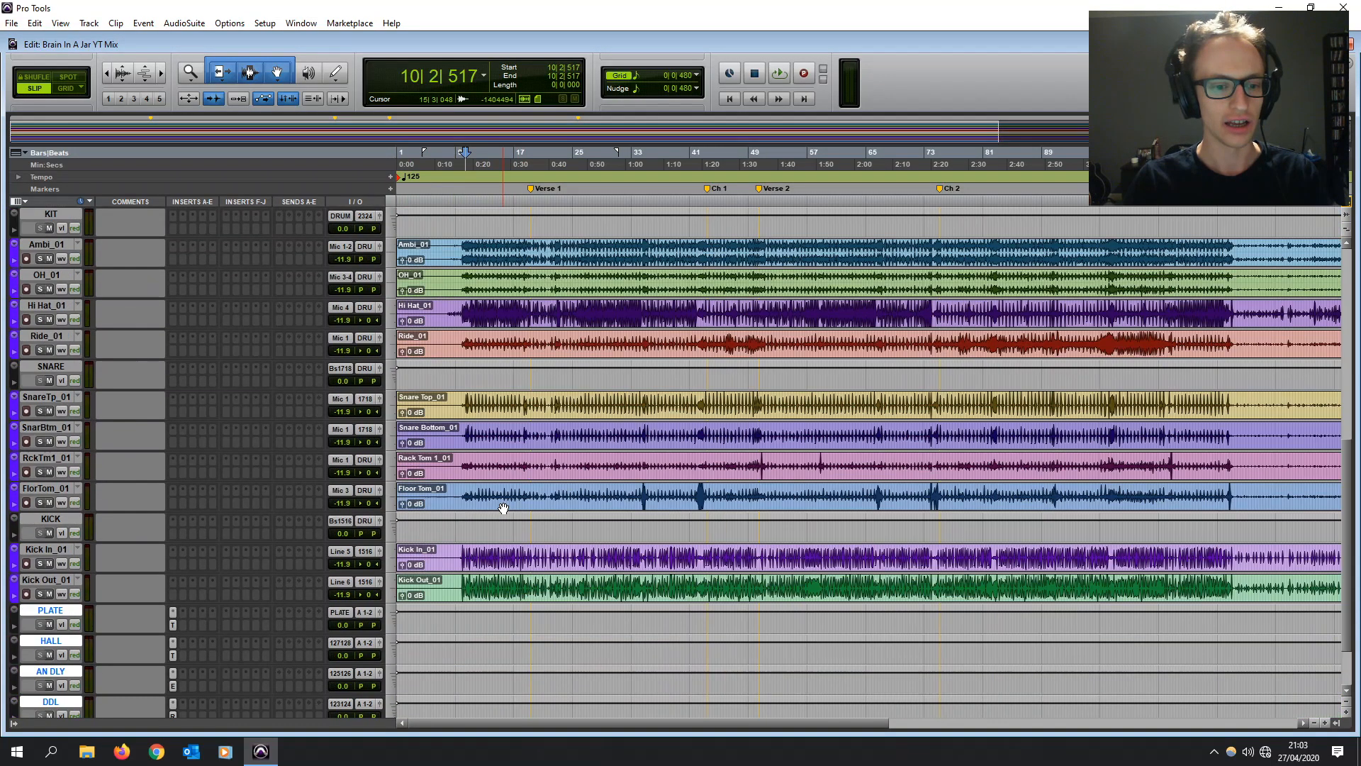
pyautogui.click(455, 399)
pyautogui.click(468, 376)
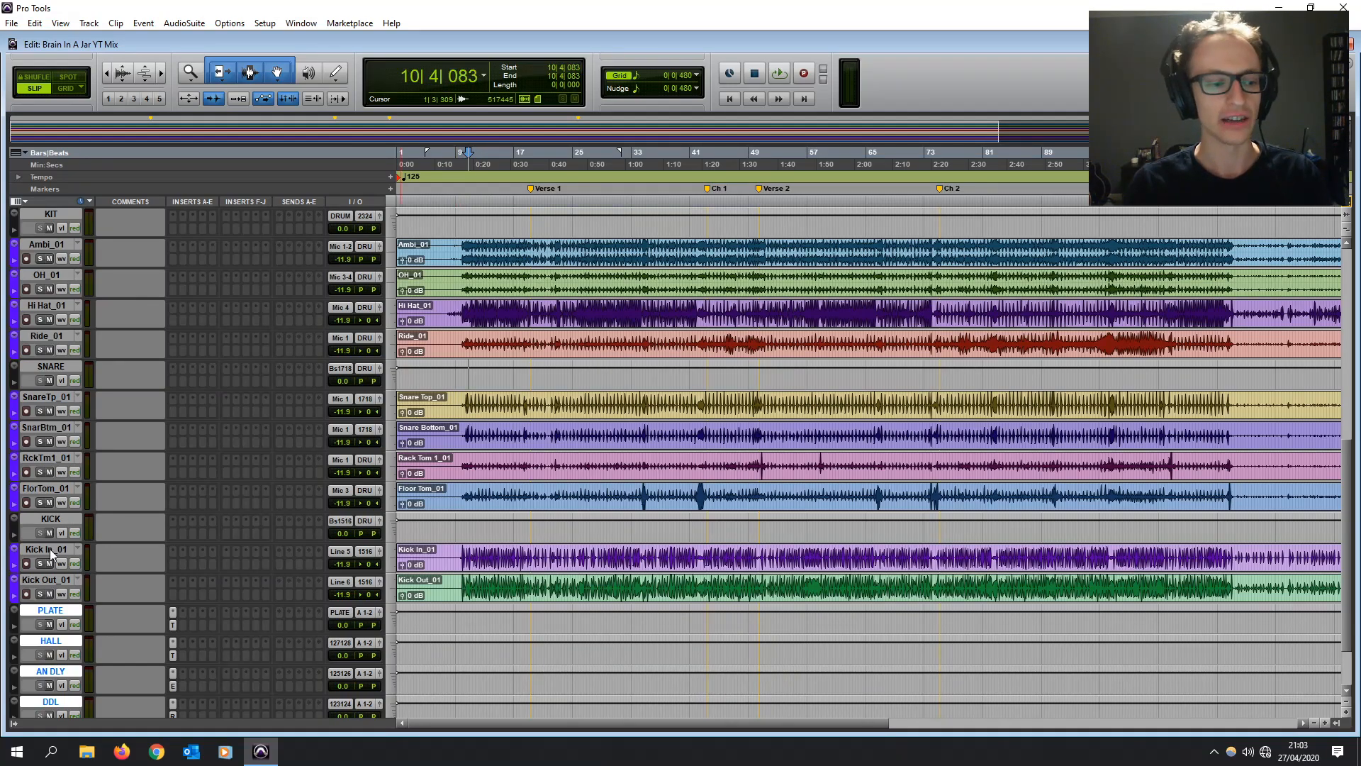
pyautogui.click(47, 580)
pyautogui.click(460, 417)
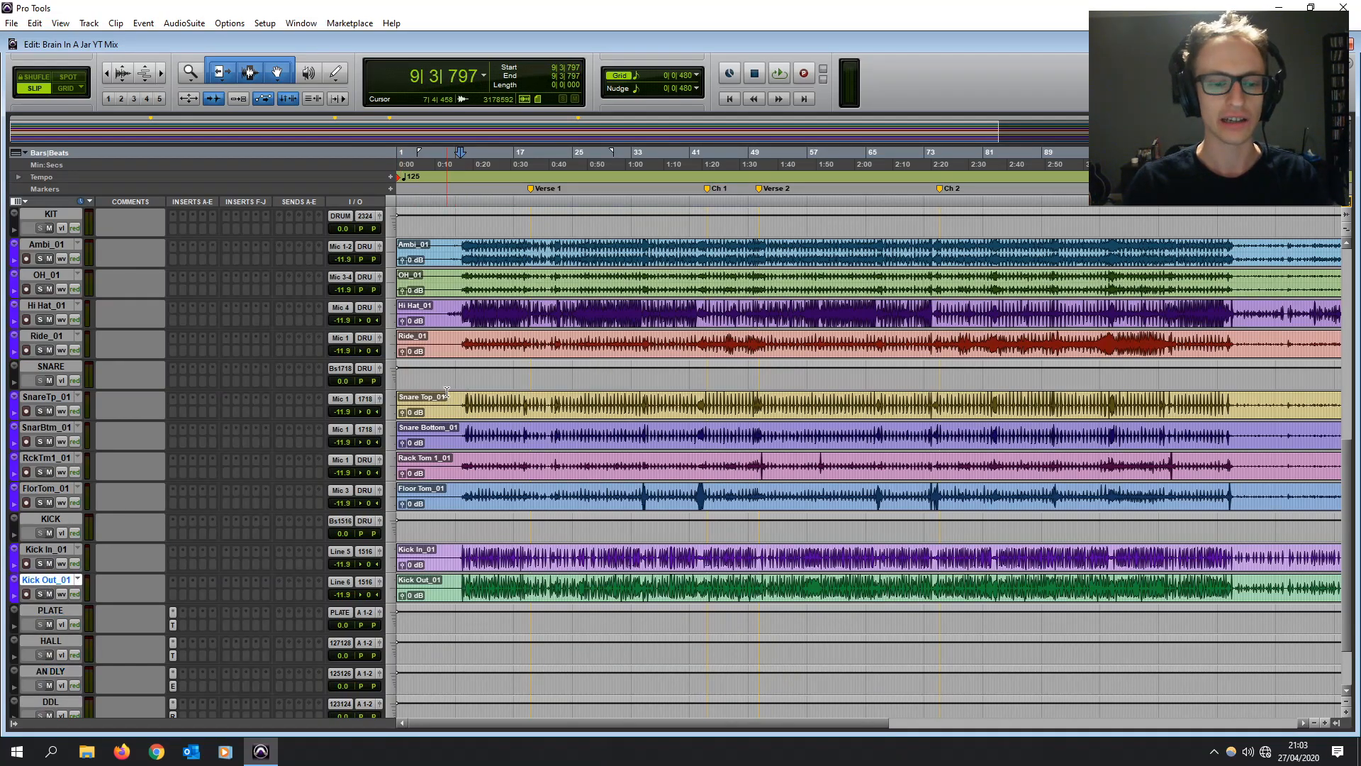
pyautogui.scroll(4, 472, 458)
pyautogui.scroll(3, 472, 459)
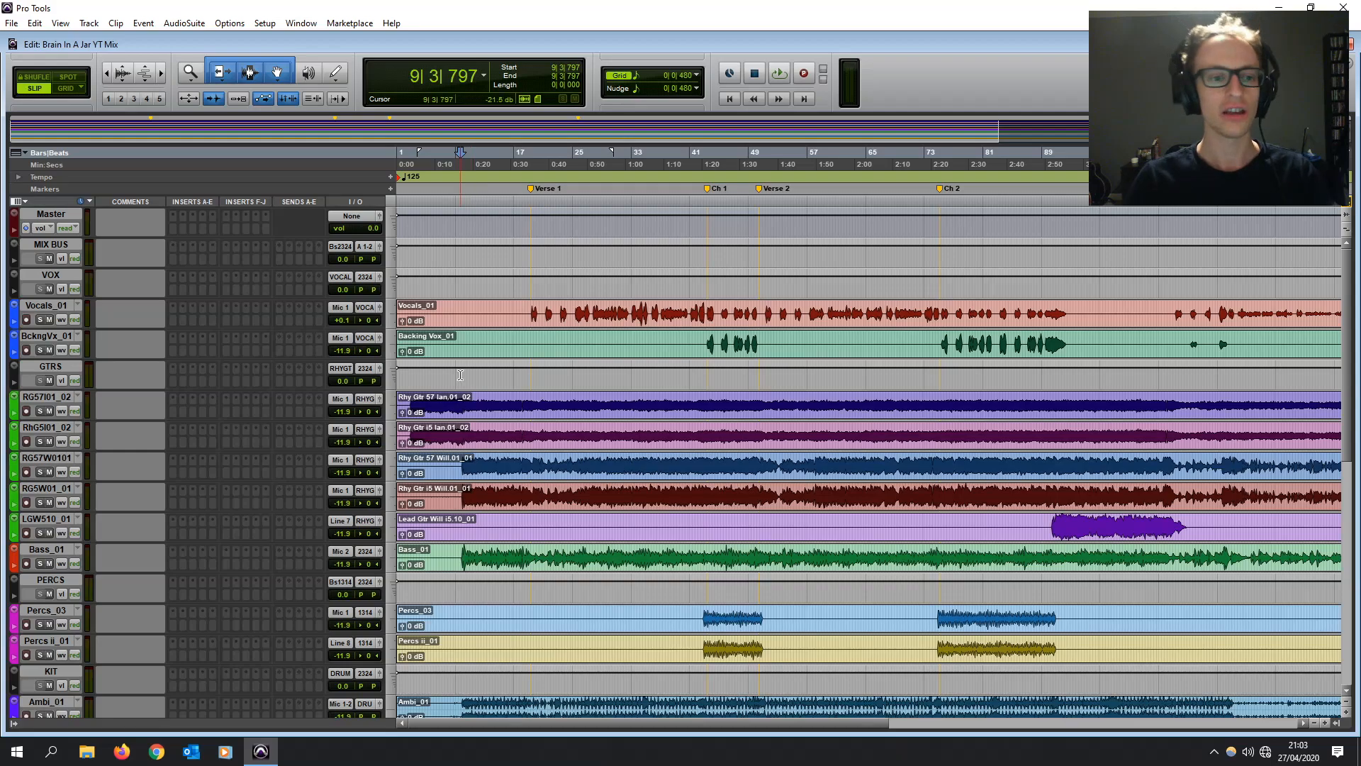
pyautogui.click(481, 293)
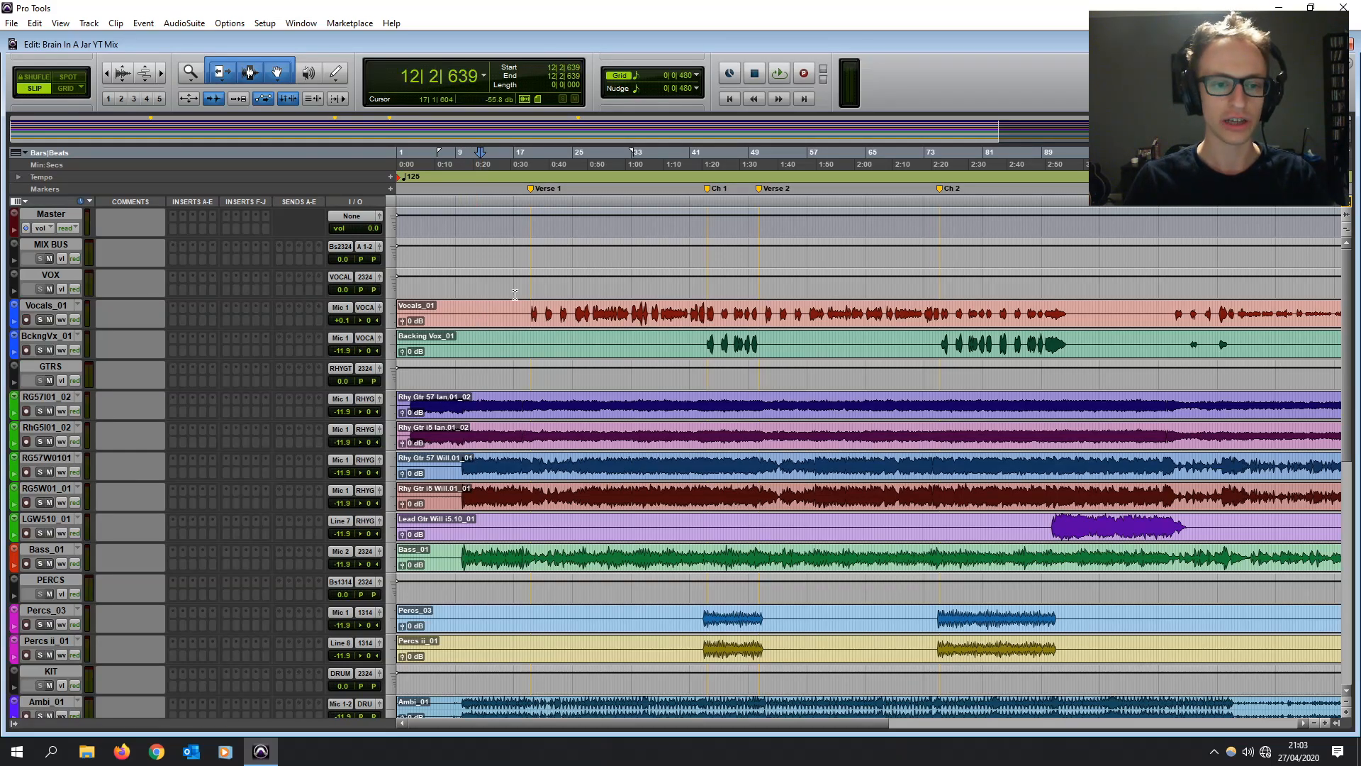
pyautogui.click(16, 23)
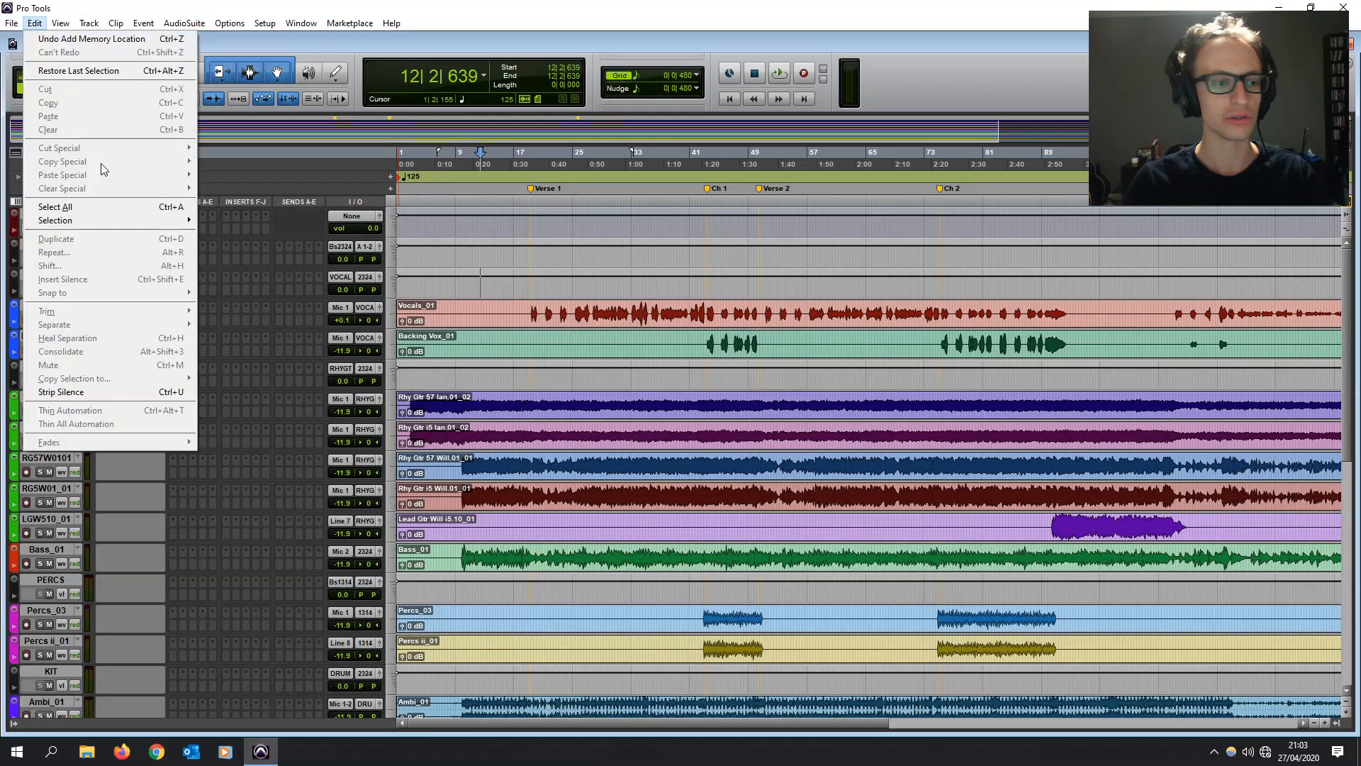
pyautogui.moveTo(6, 22)
pyautogui.moveTo(47, 207)
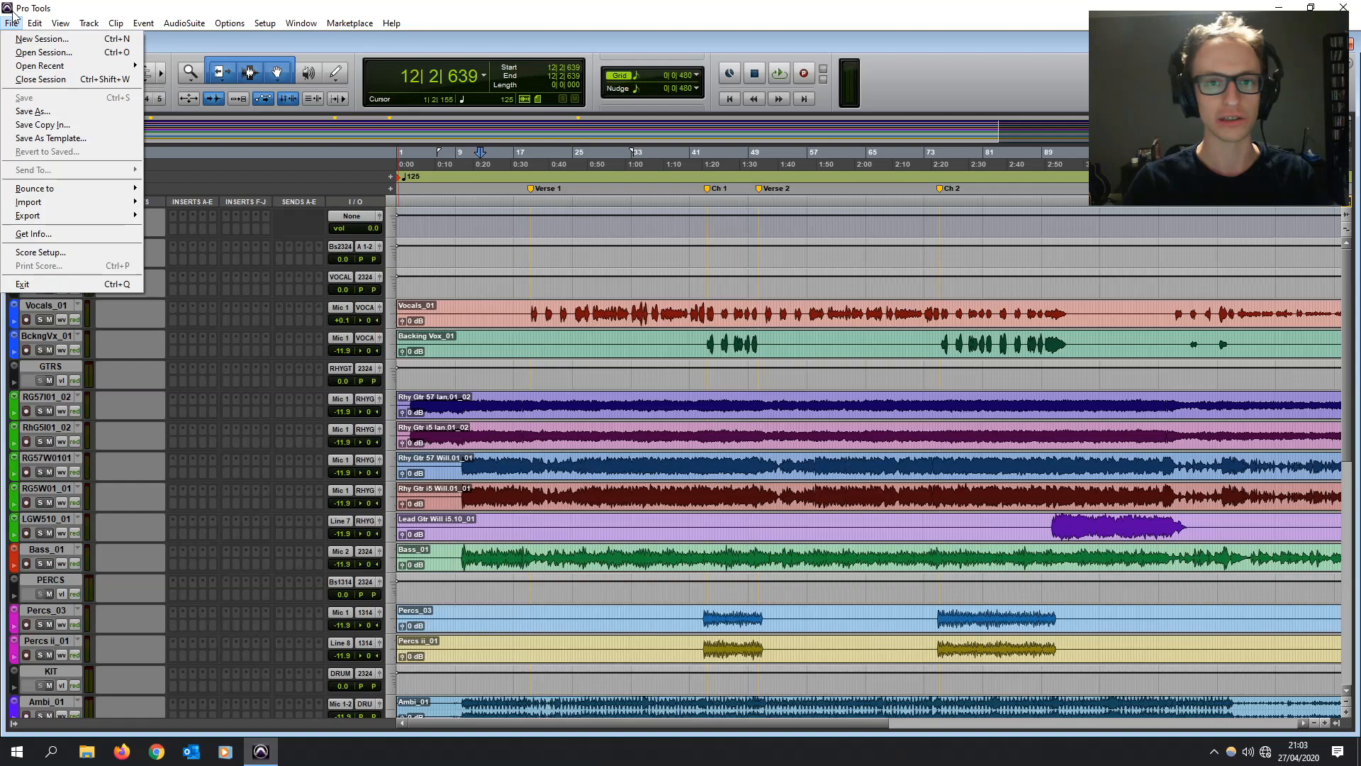
pyautogui.click(48, 137)
pyautogui.click(737, 268)
pyautogui.moveTo(737, 268); pyautogui.dragTo(586, 263)
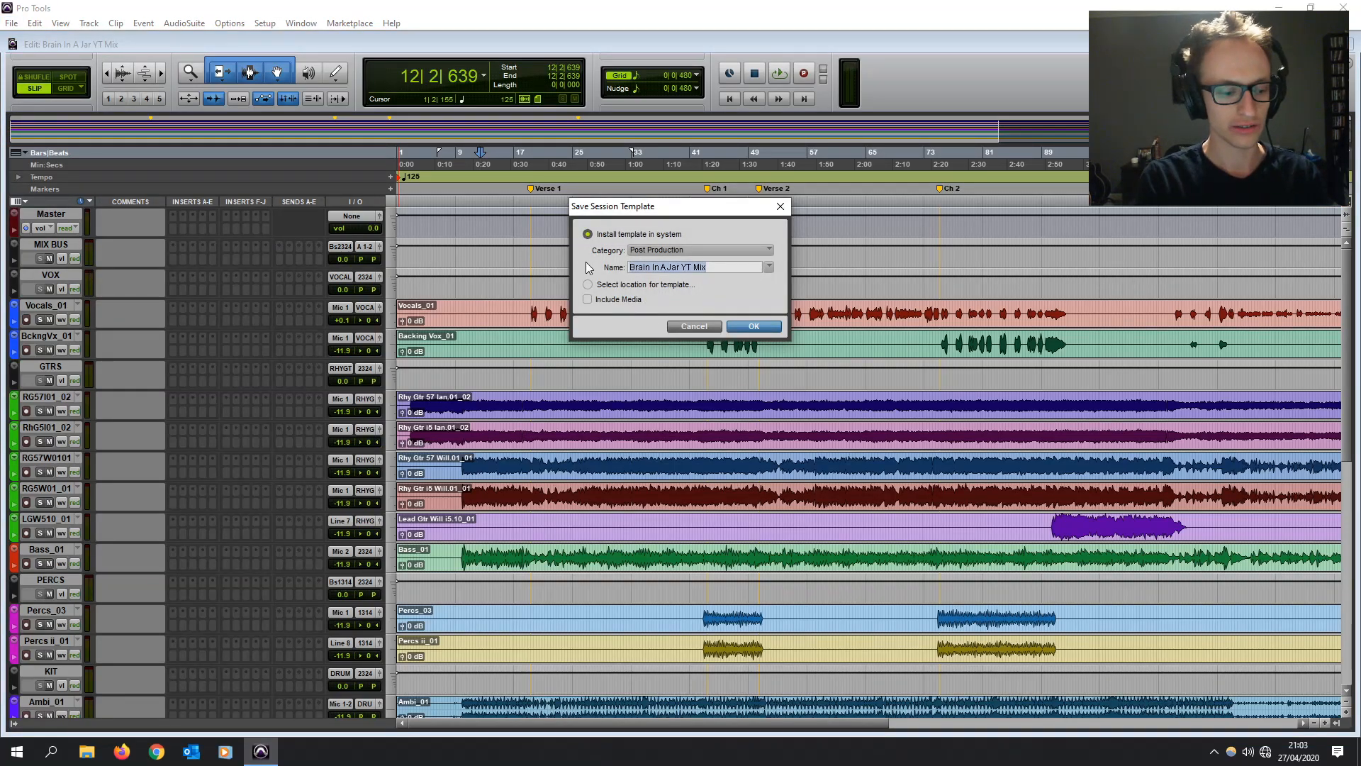
pyautogui.write('Mix')
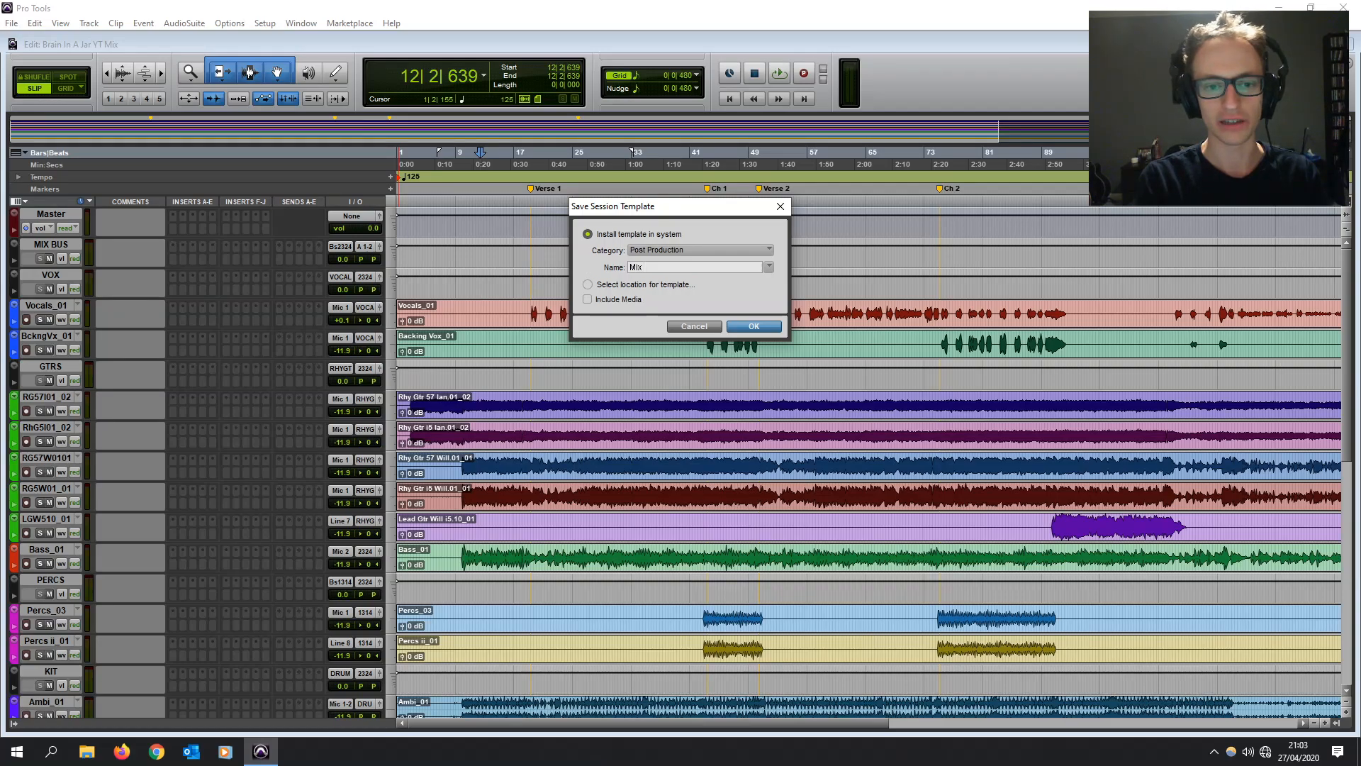
pyautogui.moveTo(712, 270); pyautogui.dragTo(557, 266)
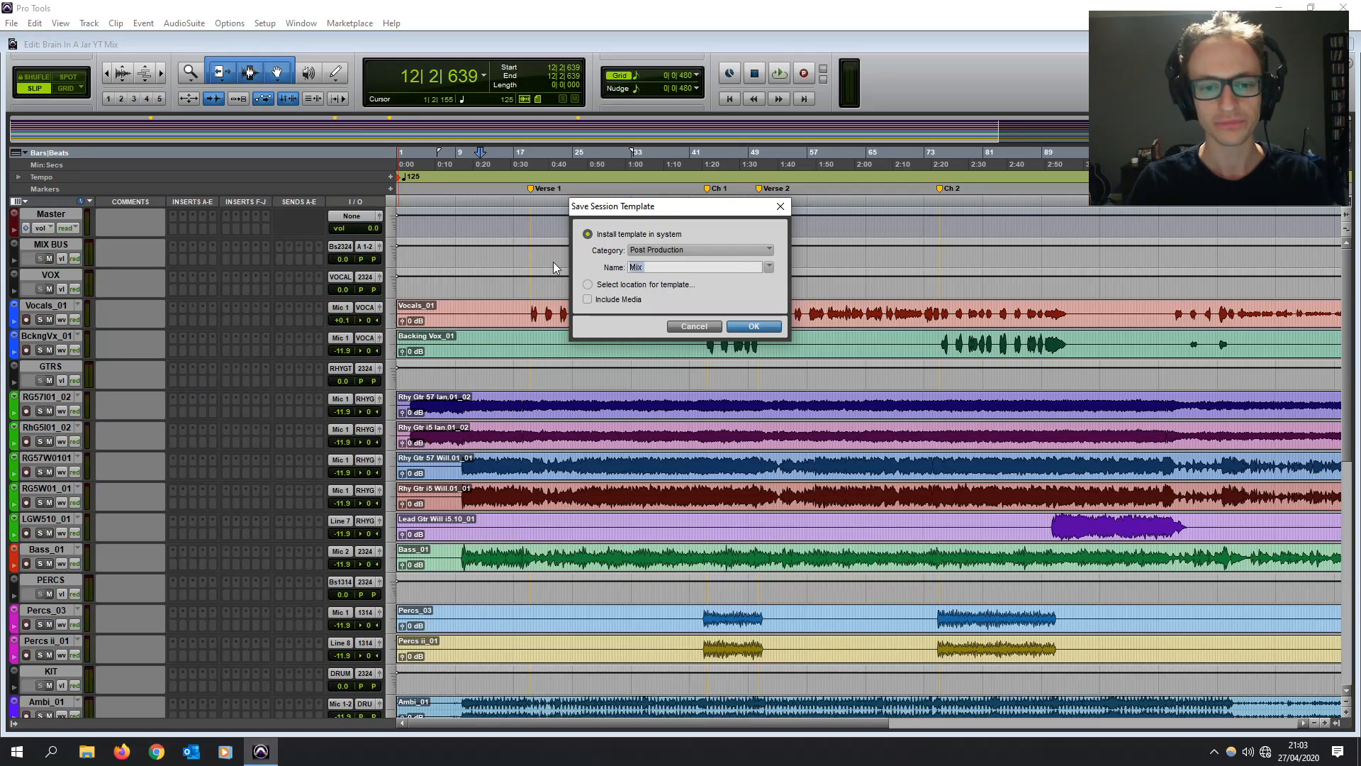
pyautogui.click(694, 326)
pyautogui.click(570, 304)
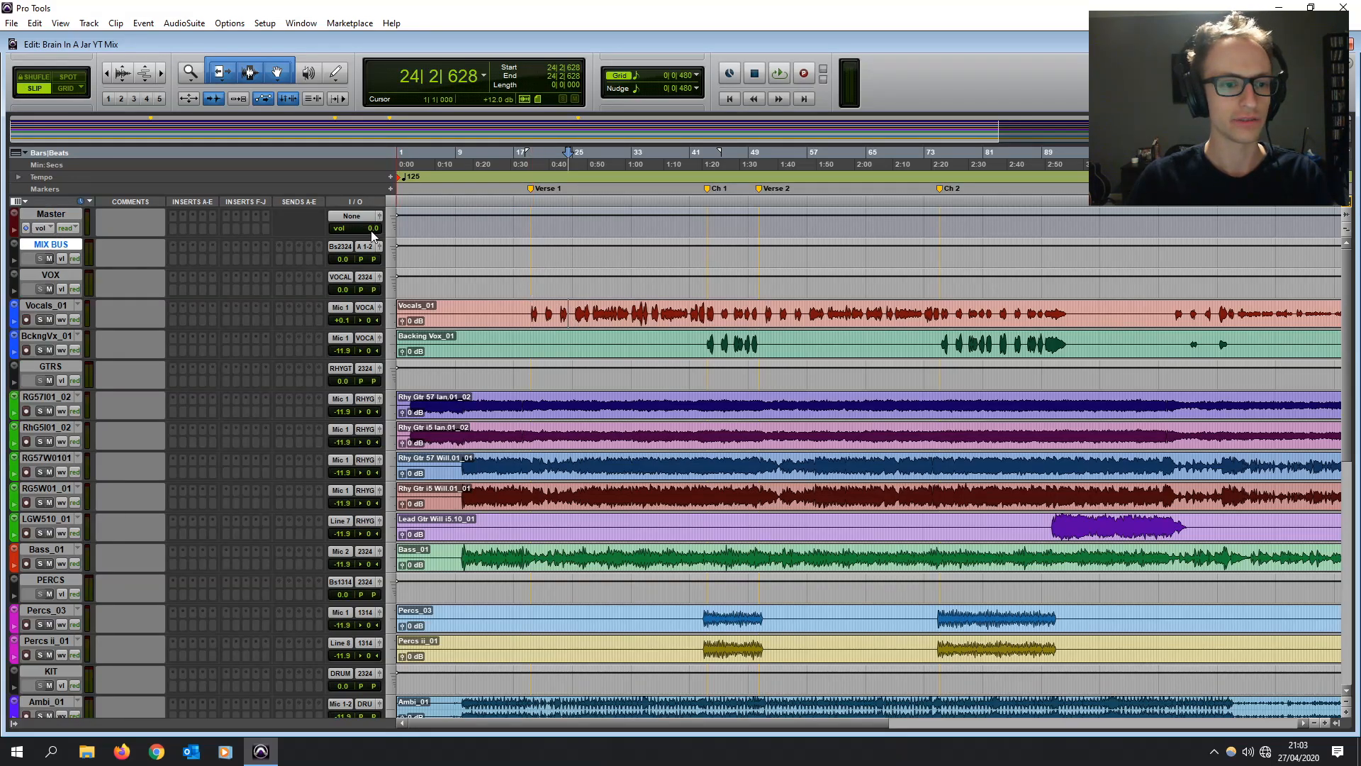
# - Set the Master track's output to A 1-2
pyautogui.click(344, 216)
pyautogui.moveTo(372, 238)
pyautogui.click(461, 242)
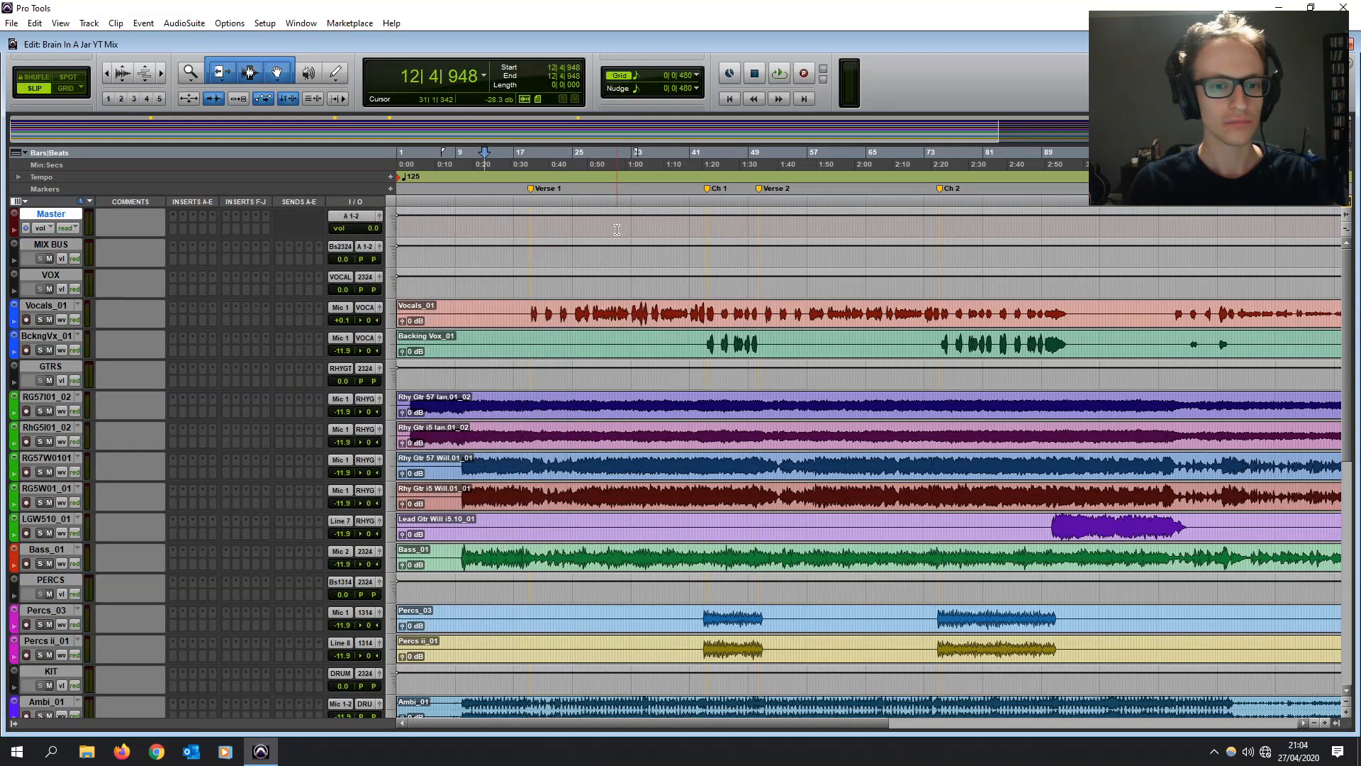
pyautogui.click(353, 216)
pyautogui.moveTo(386, 242)
pyautogui.click(506, 228)
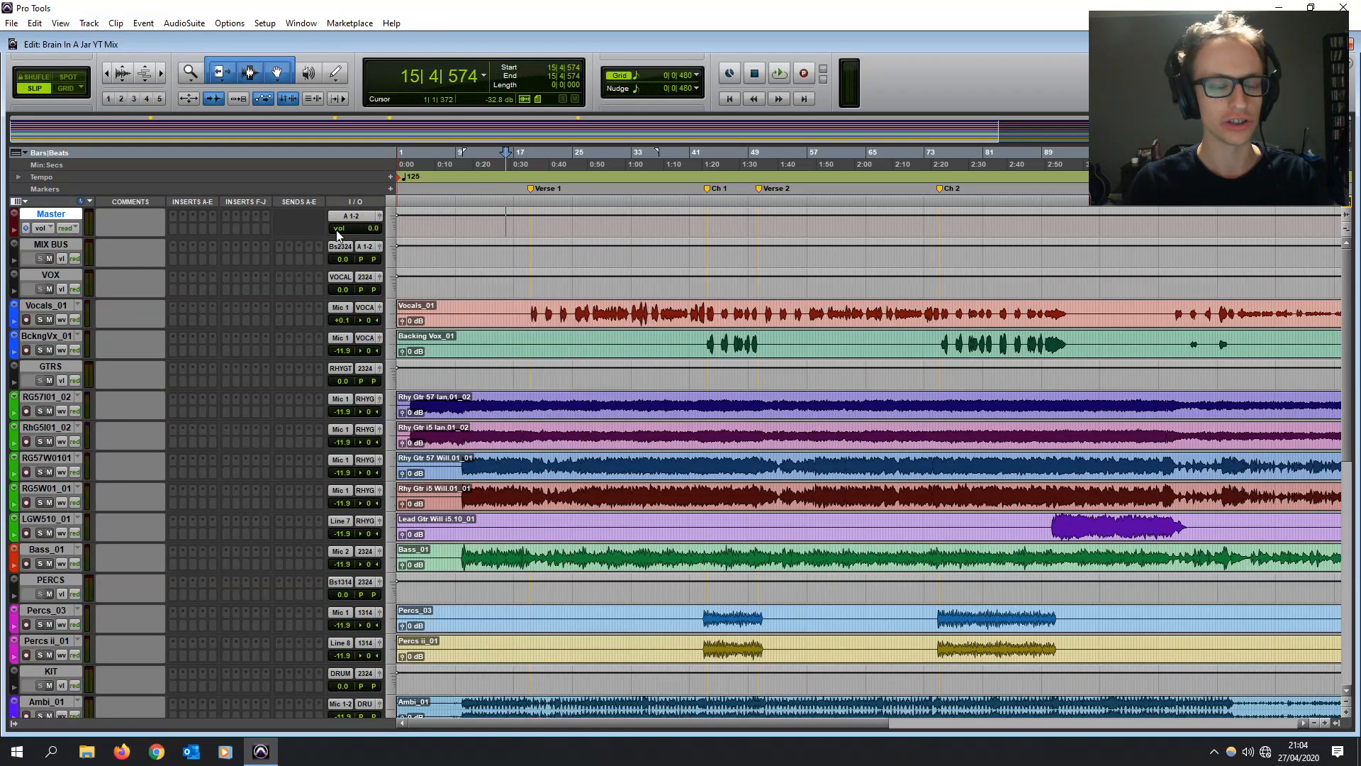
# - Look over the vocal, percussion and drum tracks and briefly audition the first percussion section from about bar 45
pyautogui.click(44, 246)
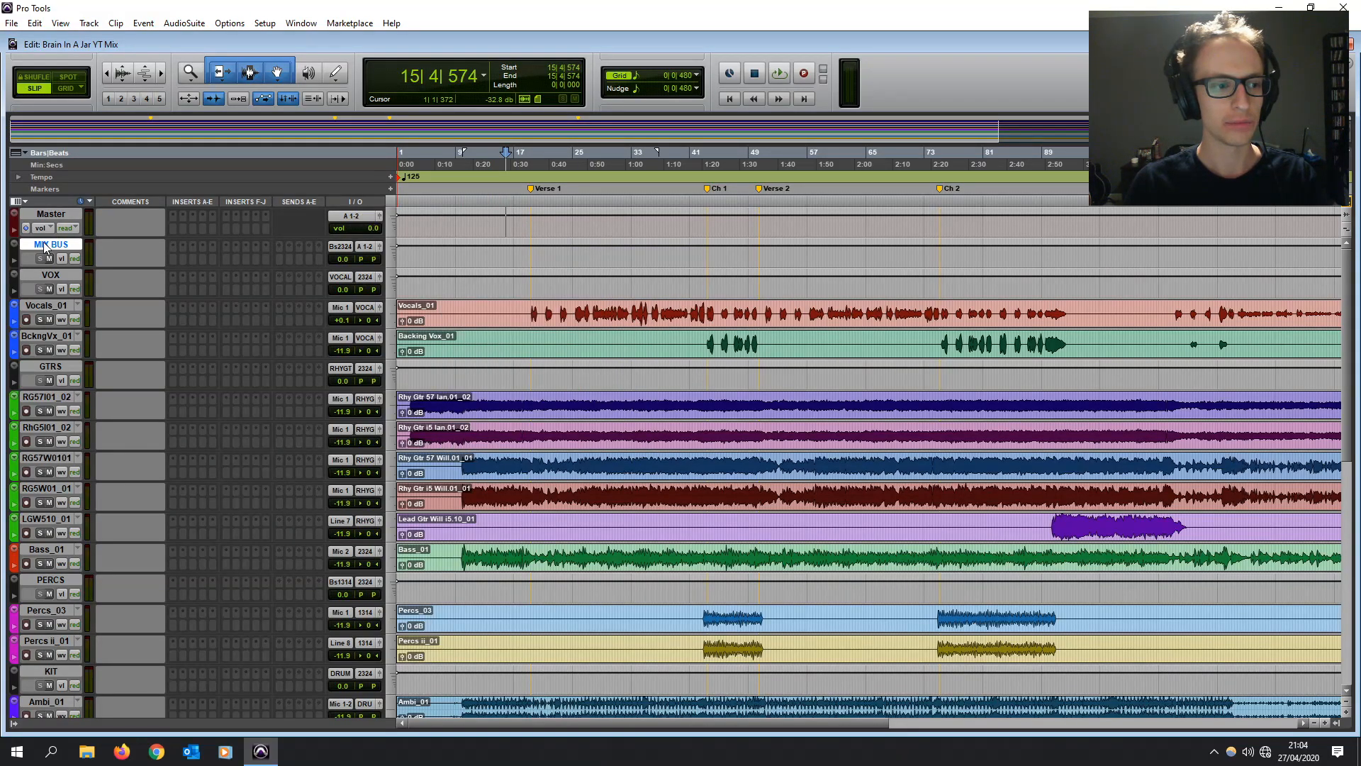
pyautogui.click(529, 308)
pyautogui.click(530, 307)
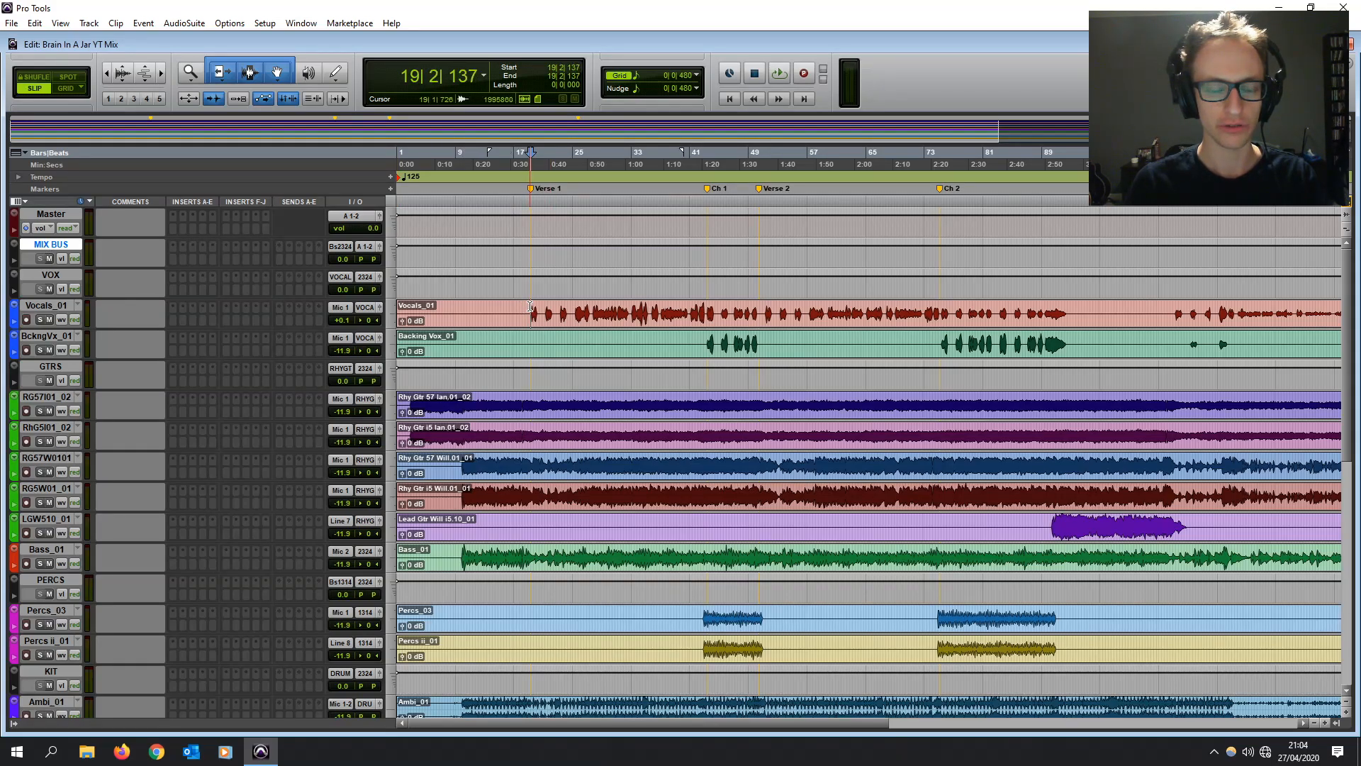
pyautogui.scroll(-6, 530, 308)
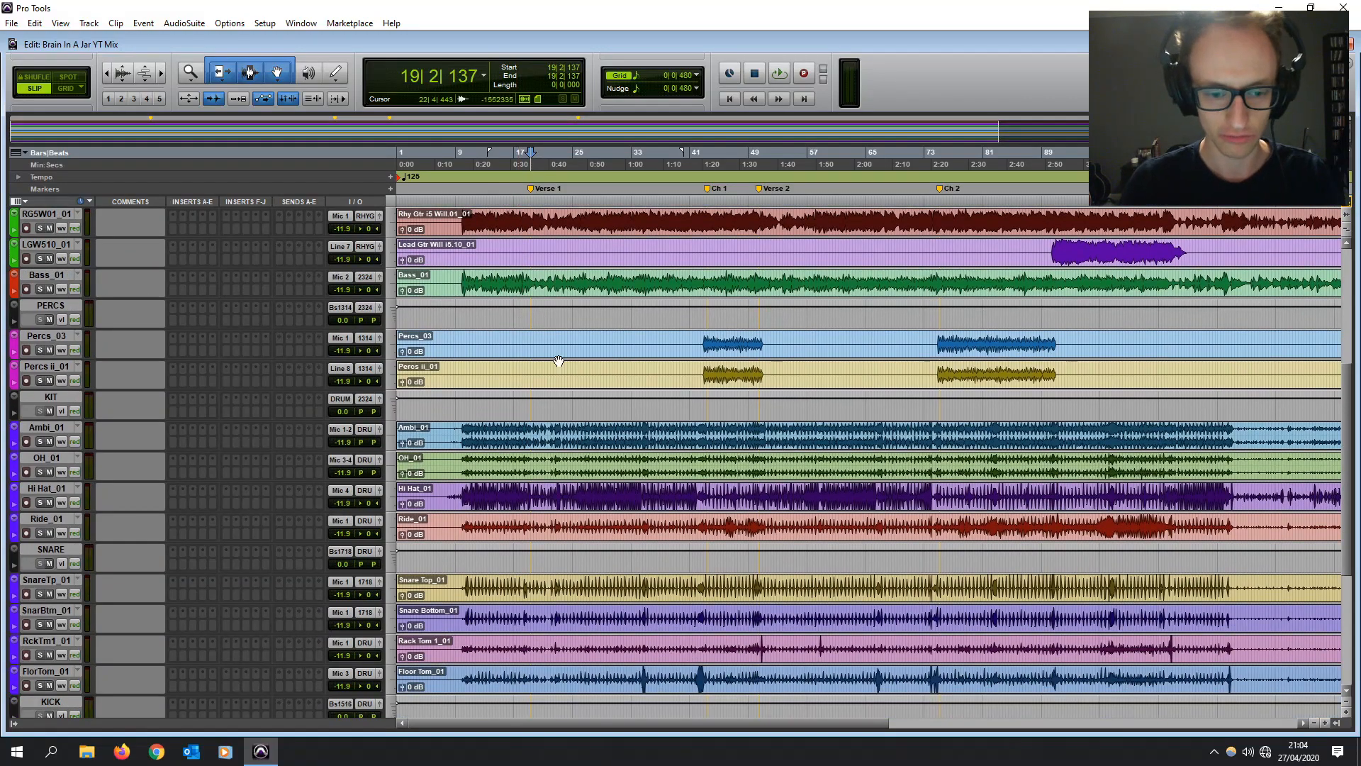
pyautogui.click(581, 429)
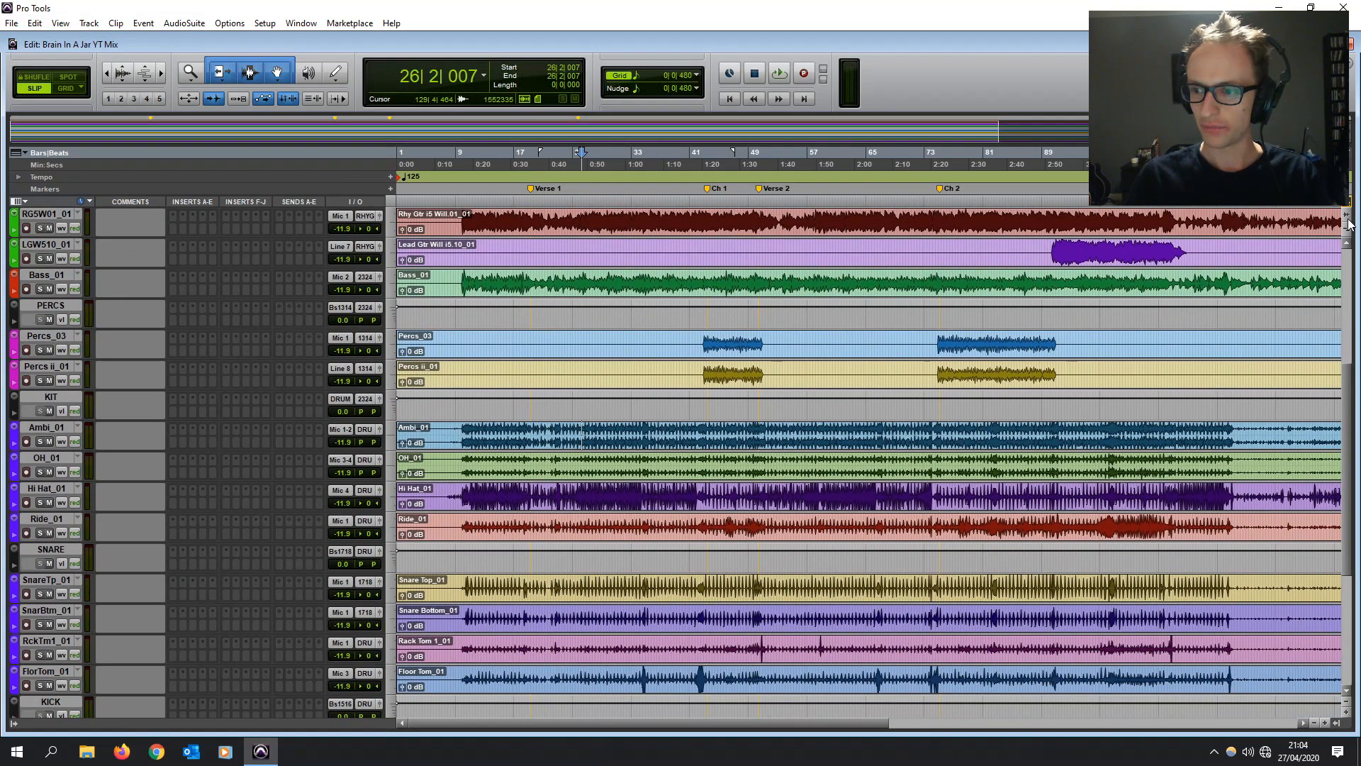
pyautogui.click(702, 339)
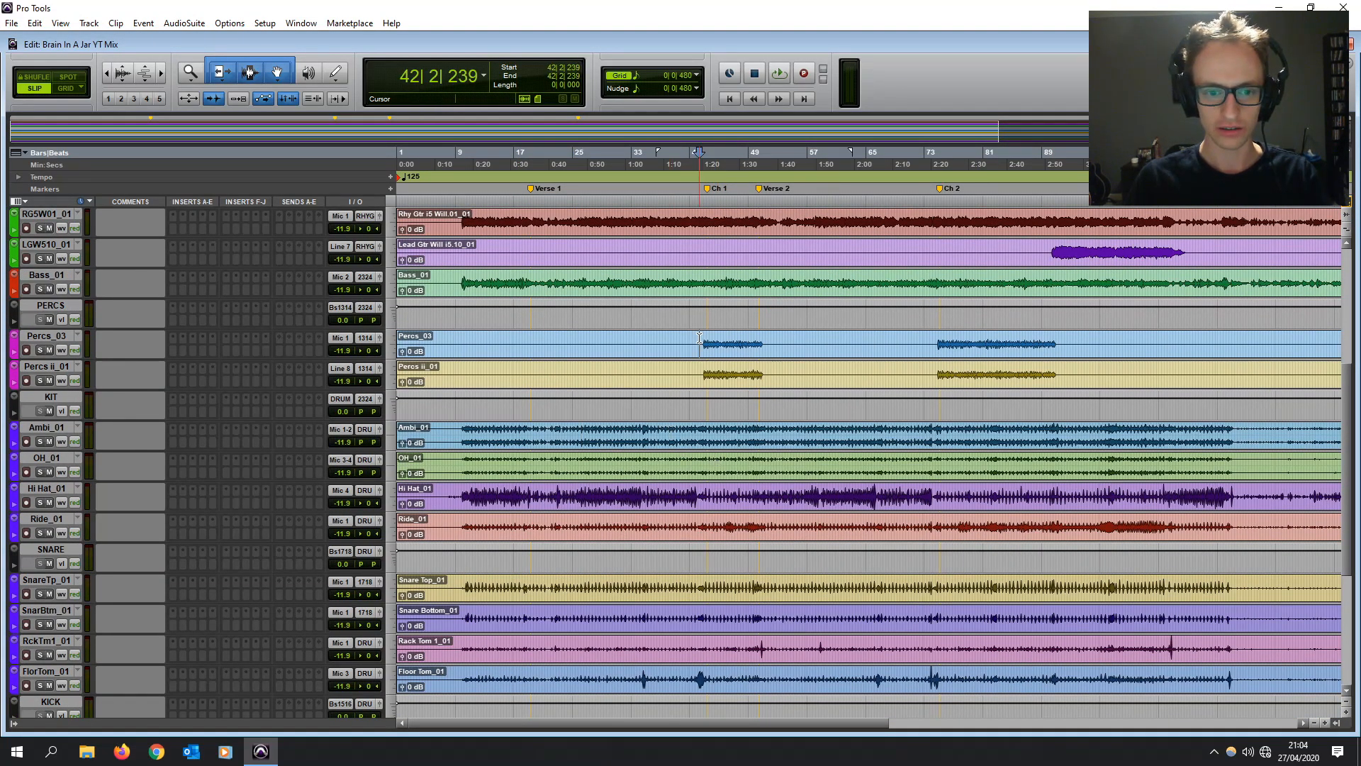
pyautogui.click(728, 344)
pyautogui.press('space')
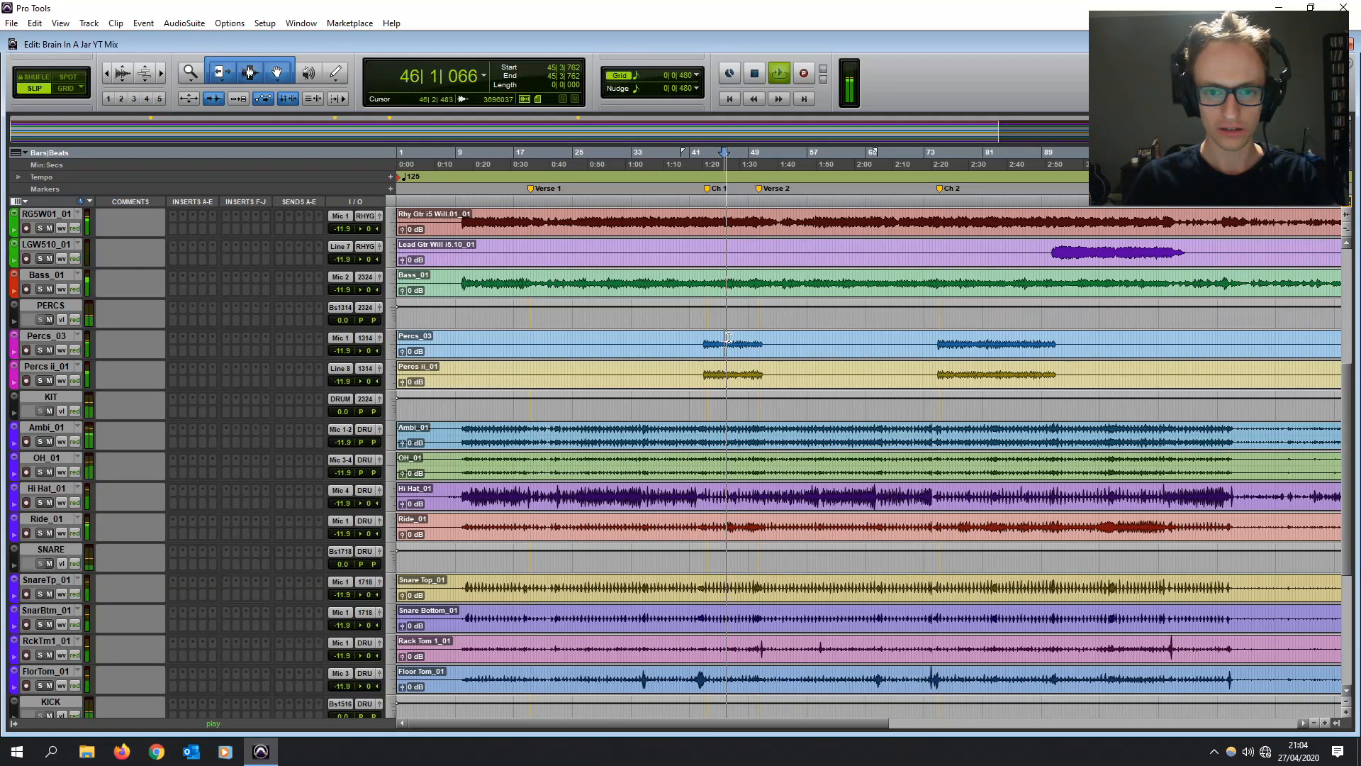
pyautogui.press('space')
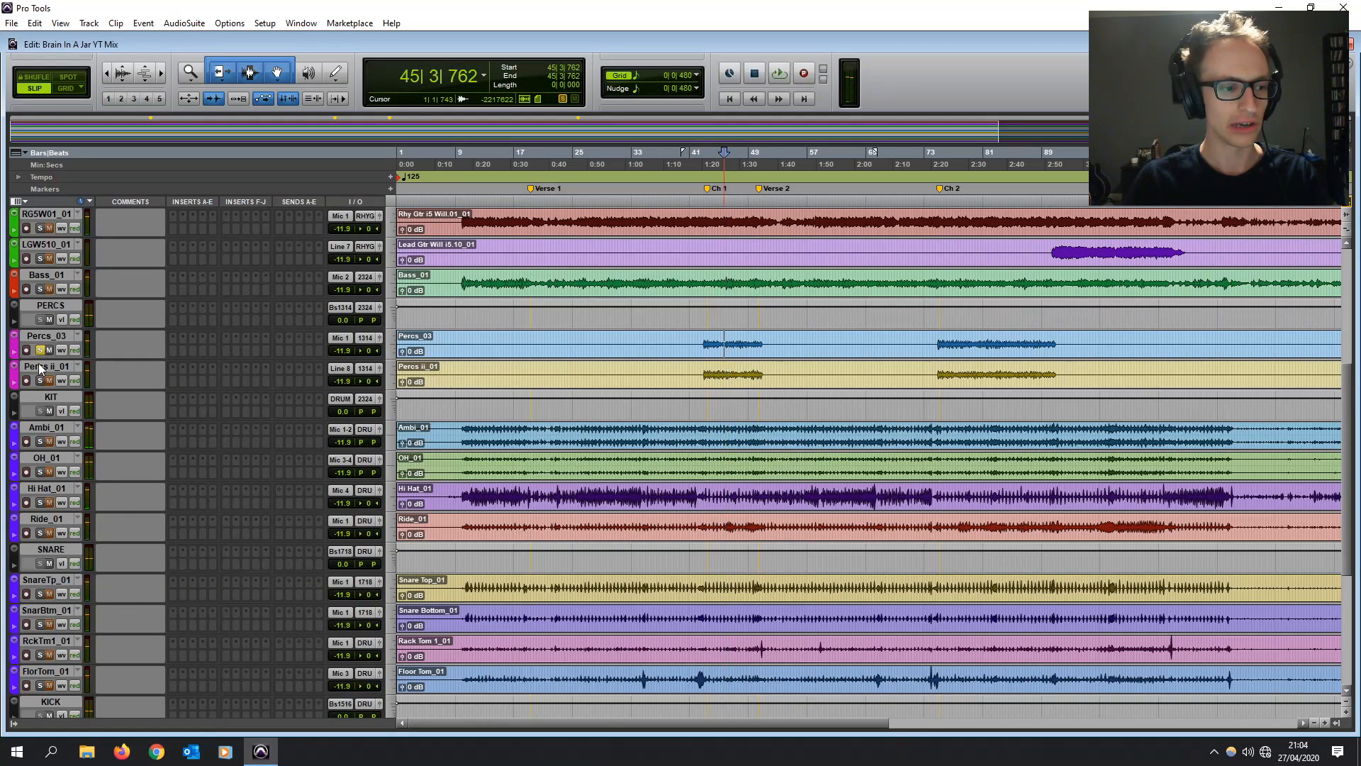
# - Examine the drum, percussion and vocal waveforms along the song against the Verse 1, Ch 1, Verse 2 and Ch 2 markers
pyautogui.click(570, 500)
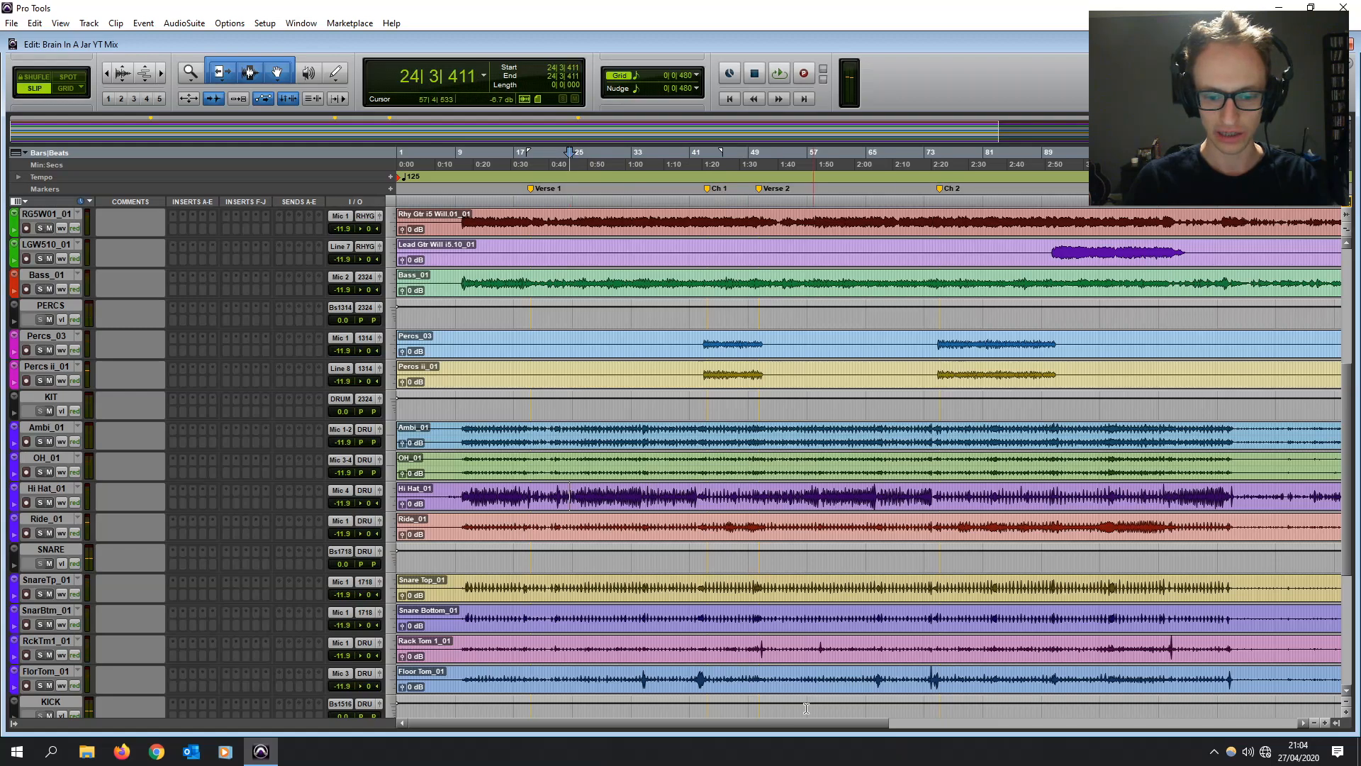
pyautogui.click(762, 649)
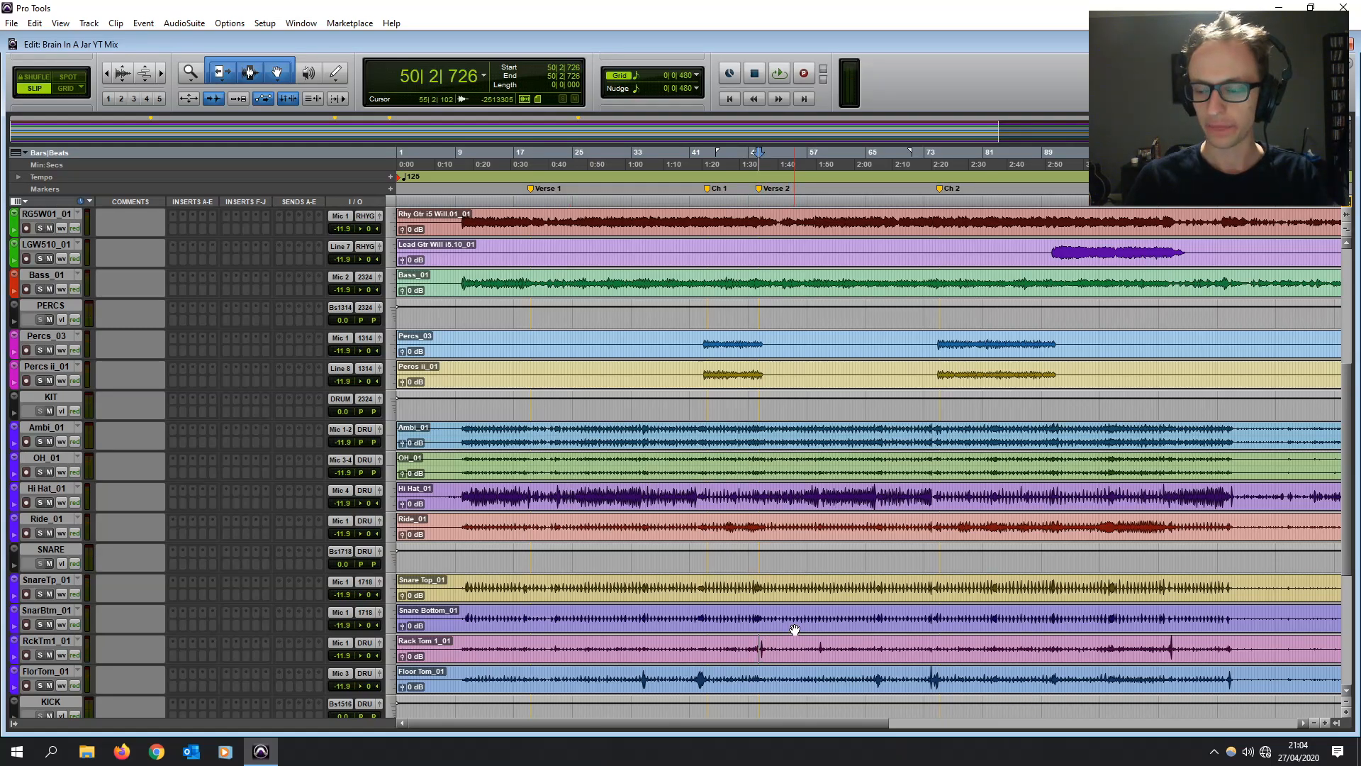
pyautogui.hscroll(5, 794, 629)
pyautogui.hscroll(-5, 666, 549)
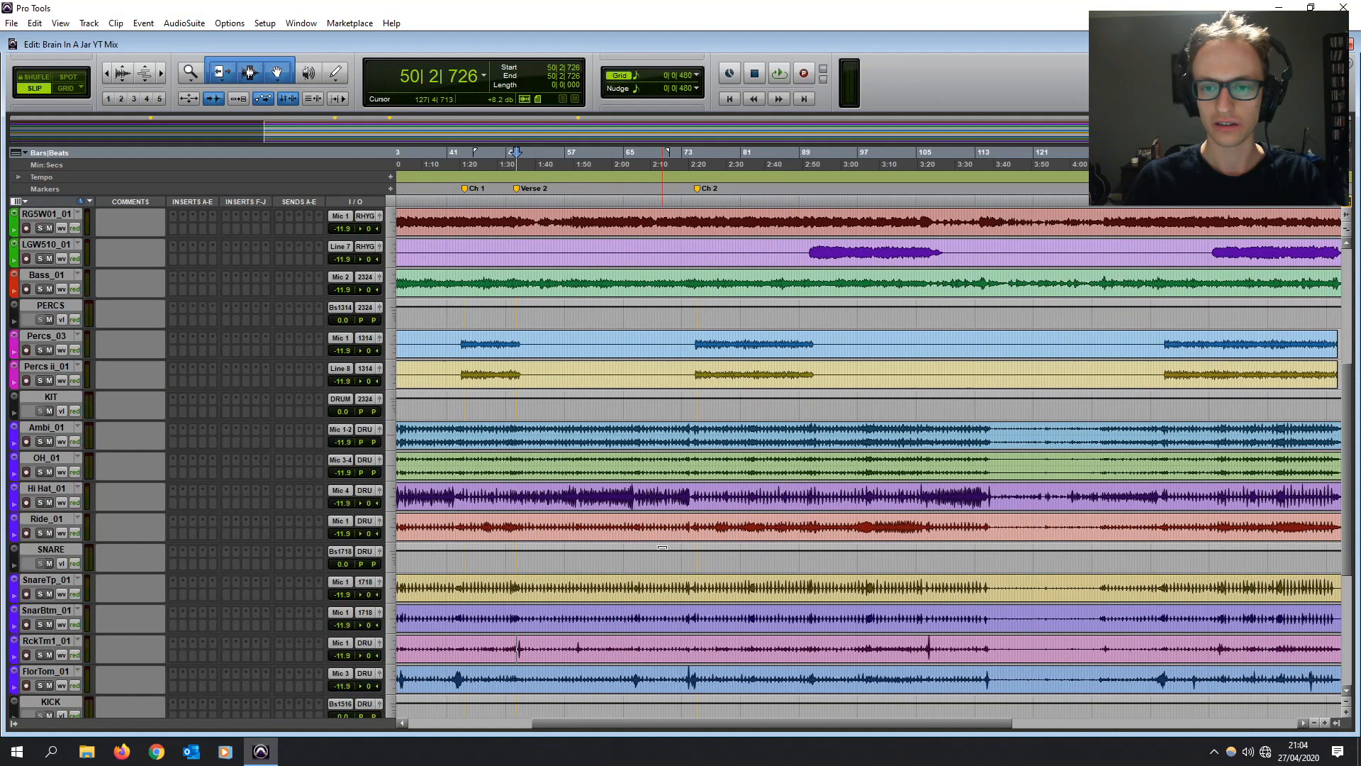
pyautogui.scroll(8, 659, 489)
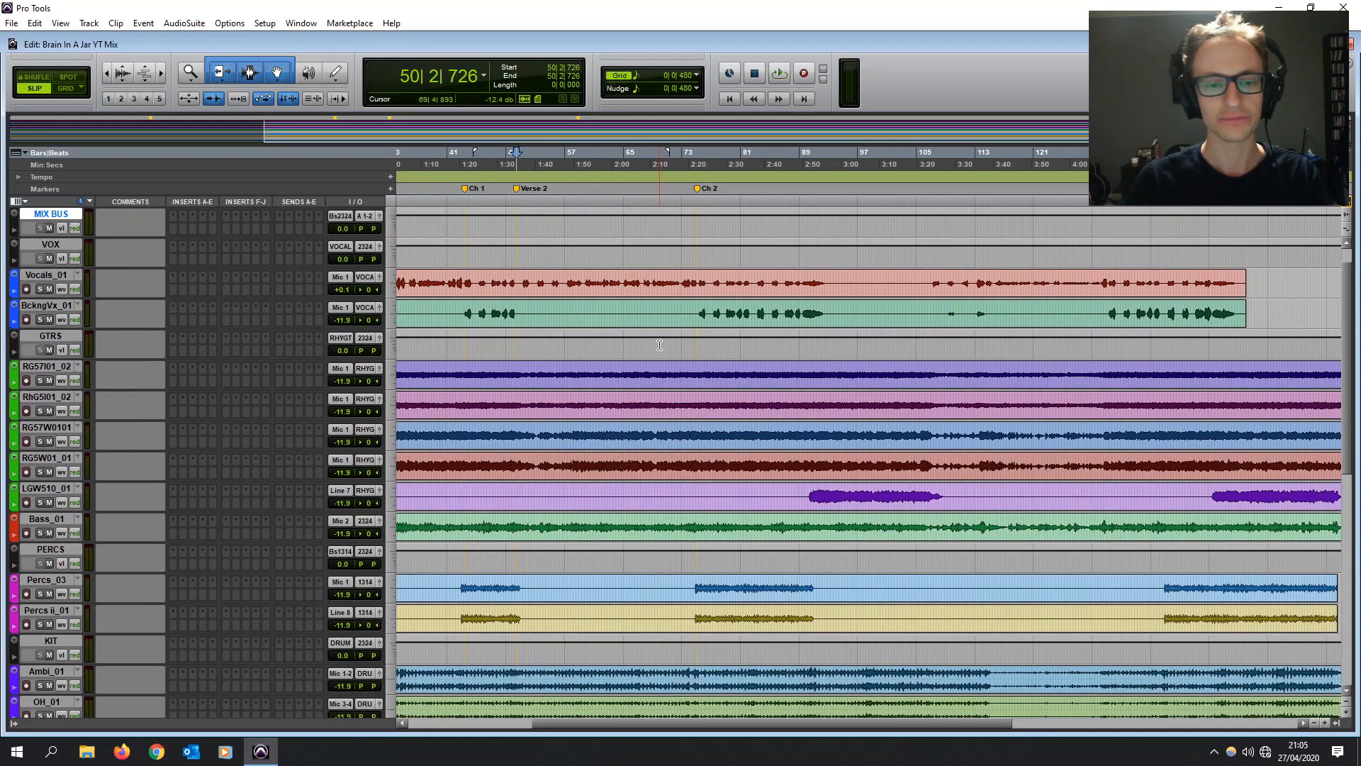
pyautogui.hscroll(-3, 638, 334)
pyautogui.click(530, 277)
pyautogui.doubleClick(531, 277)
pyautogui.click(541, 277)
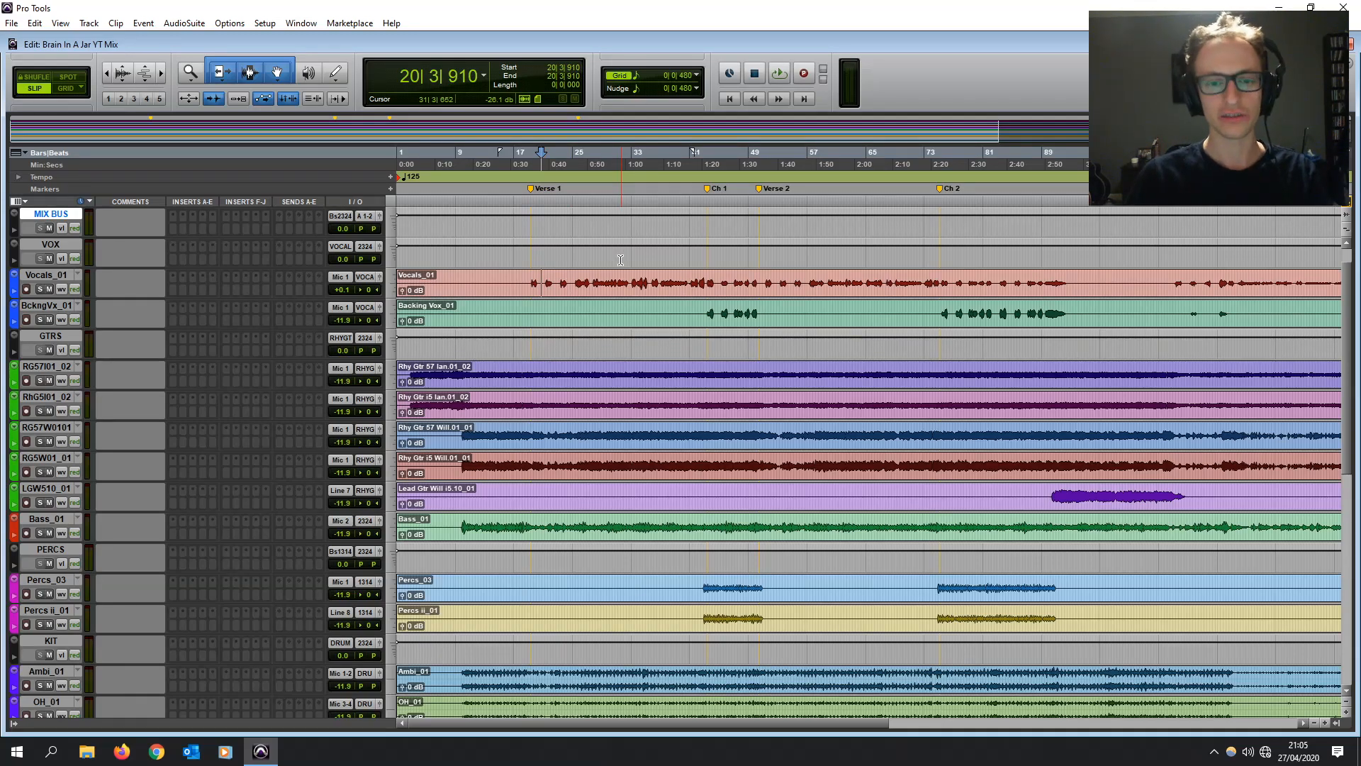
pyautogui.click(705, 279)
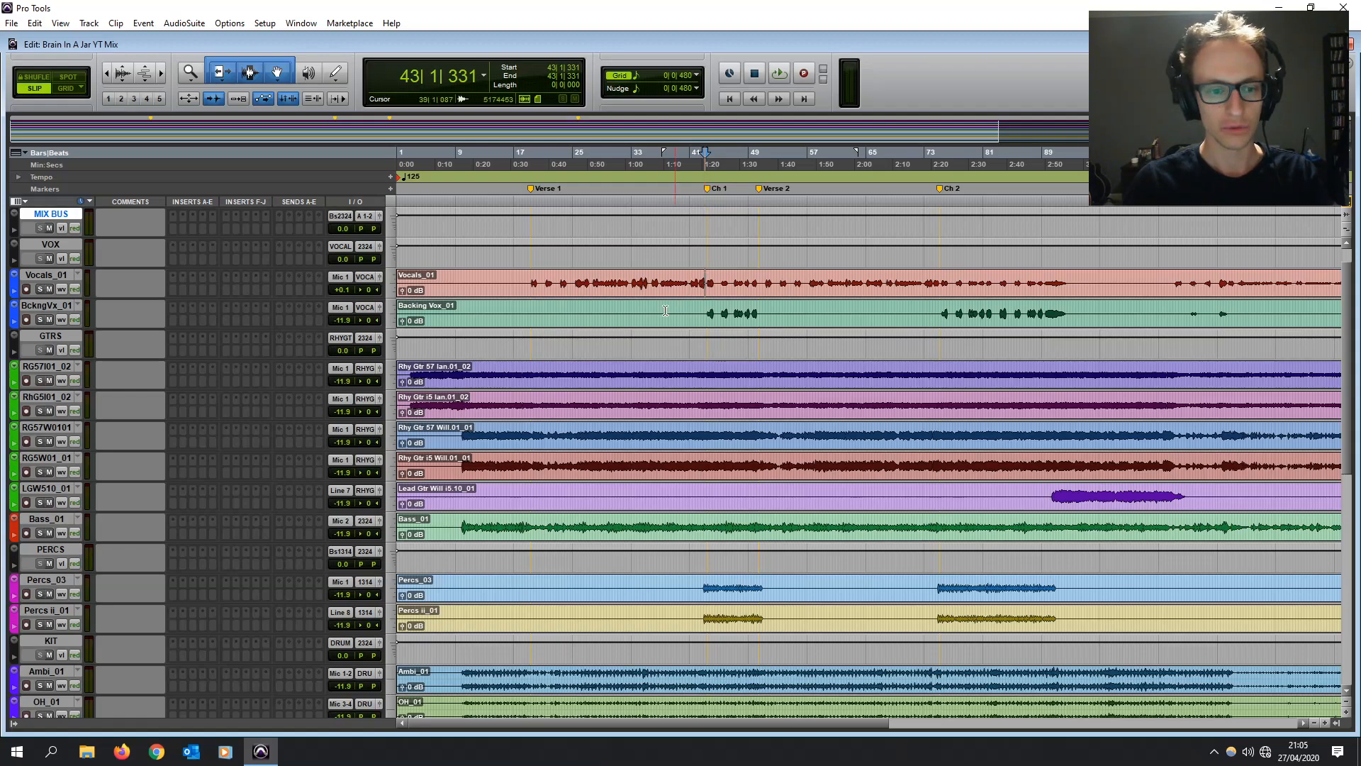
# - Open the mixer, view the Master and MIX BUS channel strips, and return to the full edit view
pyautogui.click(503, 363)
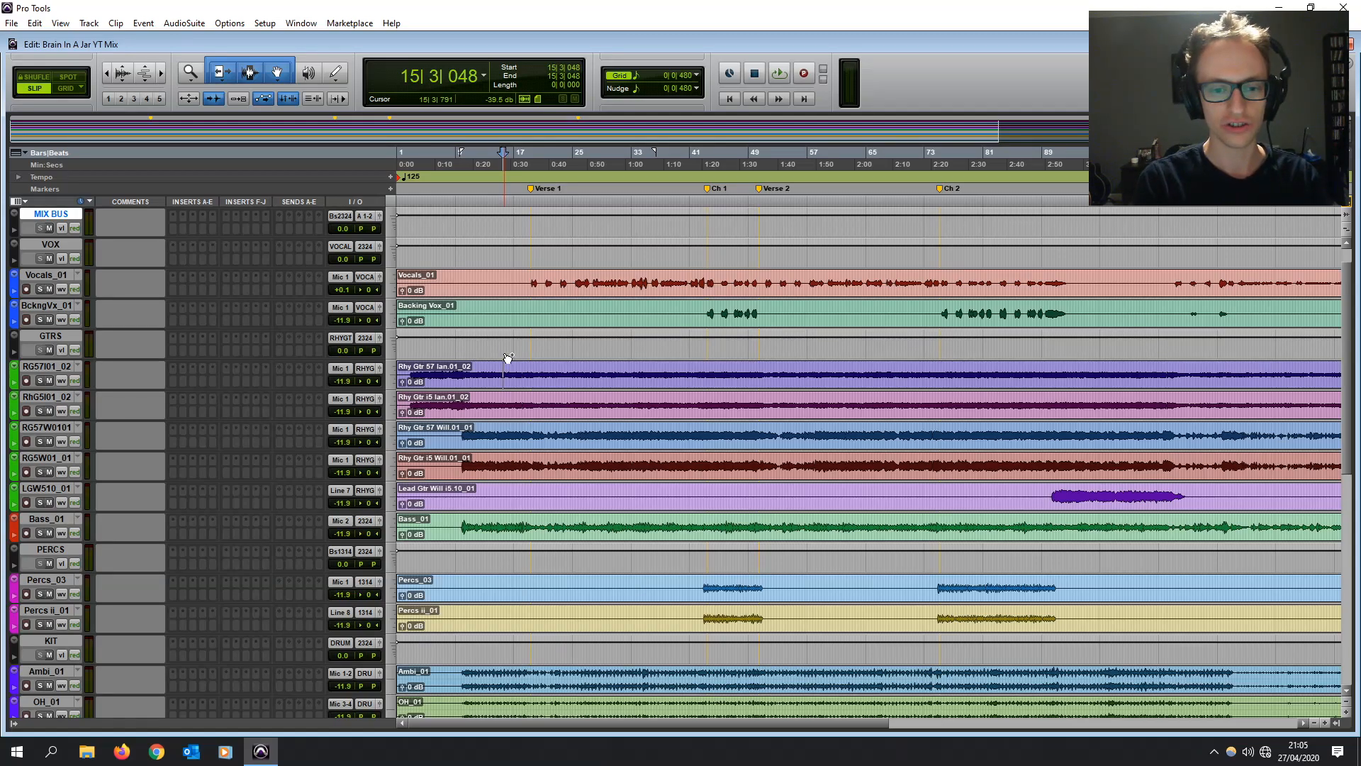
pyautogui.hotkey('ctrl', '=')
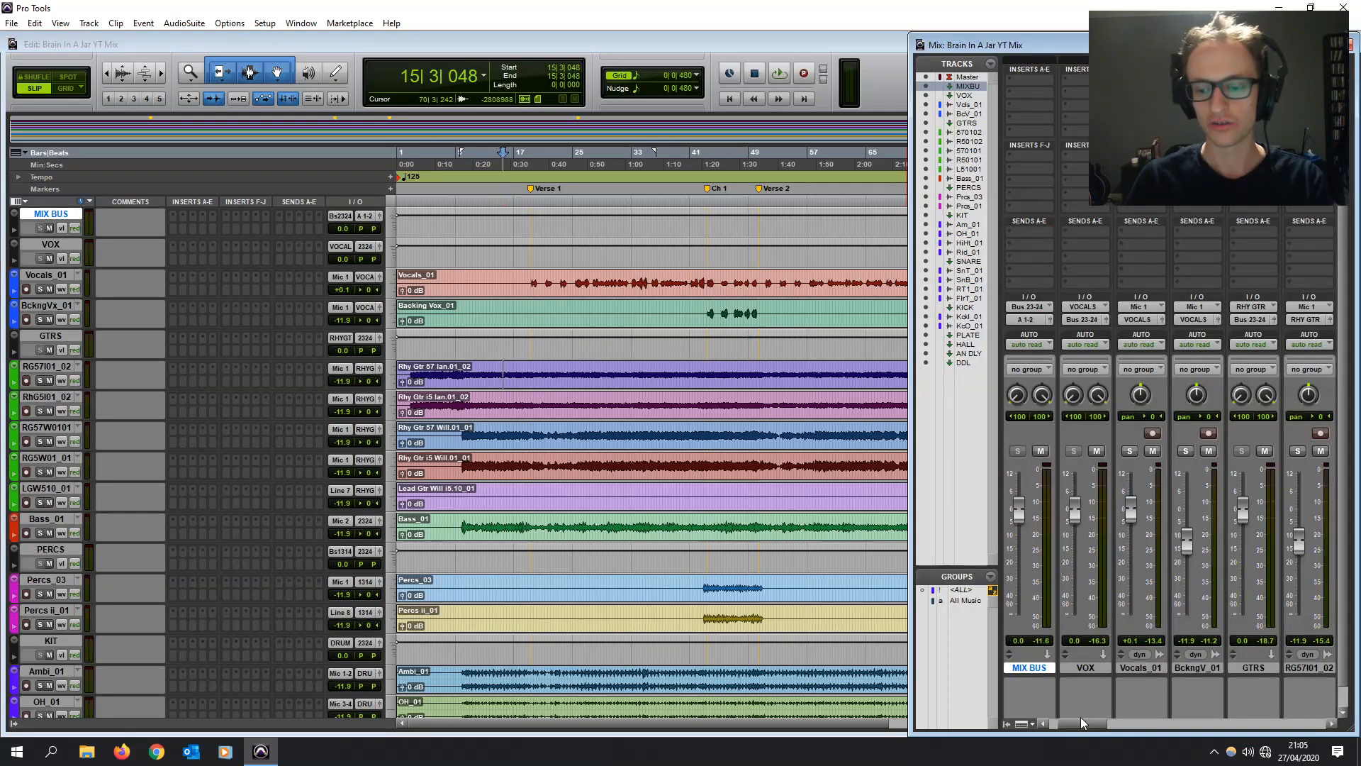
pyautogui.moveTo(1079, 722); pyautogui.dragTo(1052, 722)
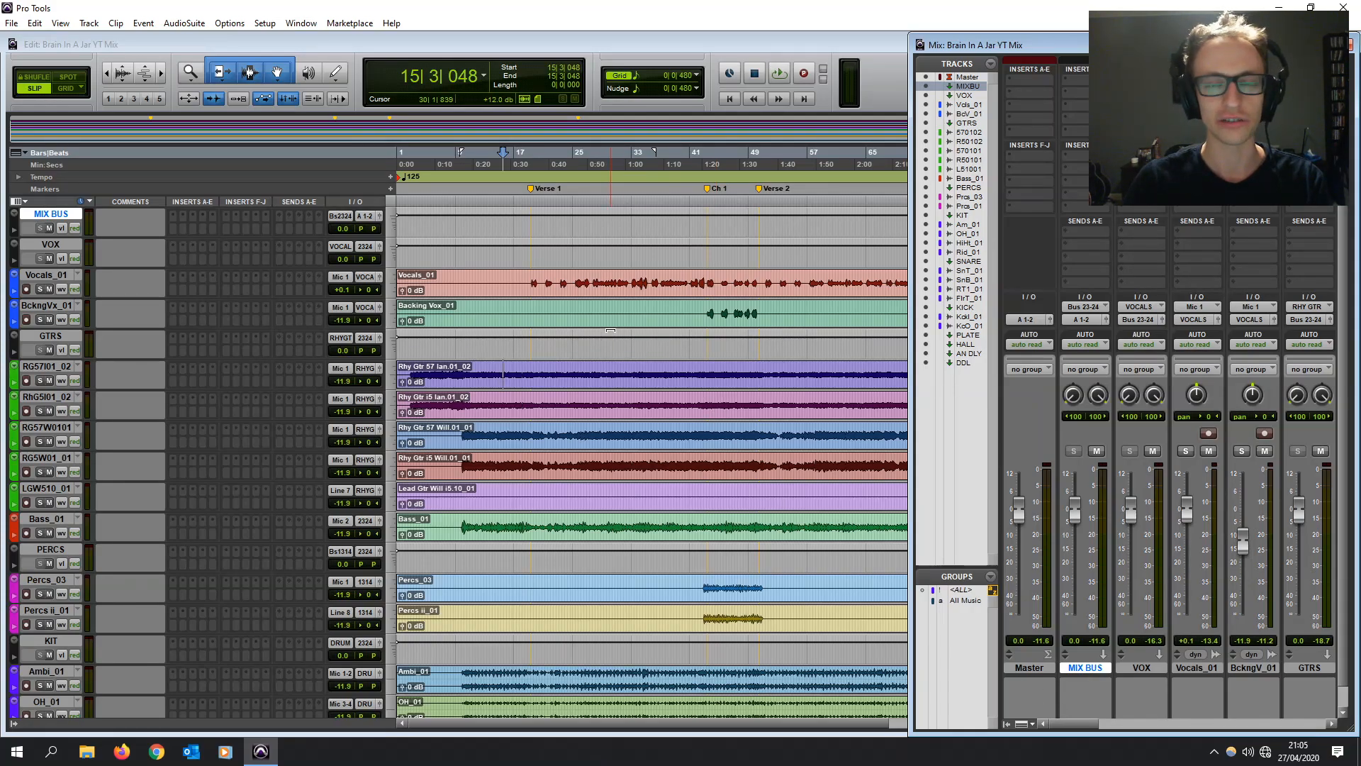
pyautogui.click(529, 313)
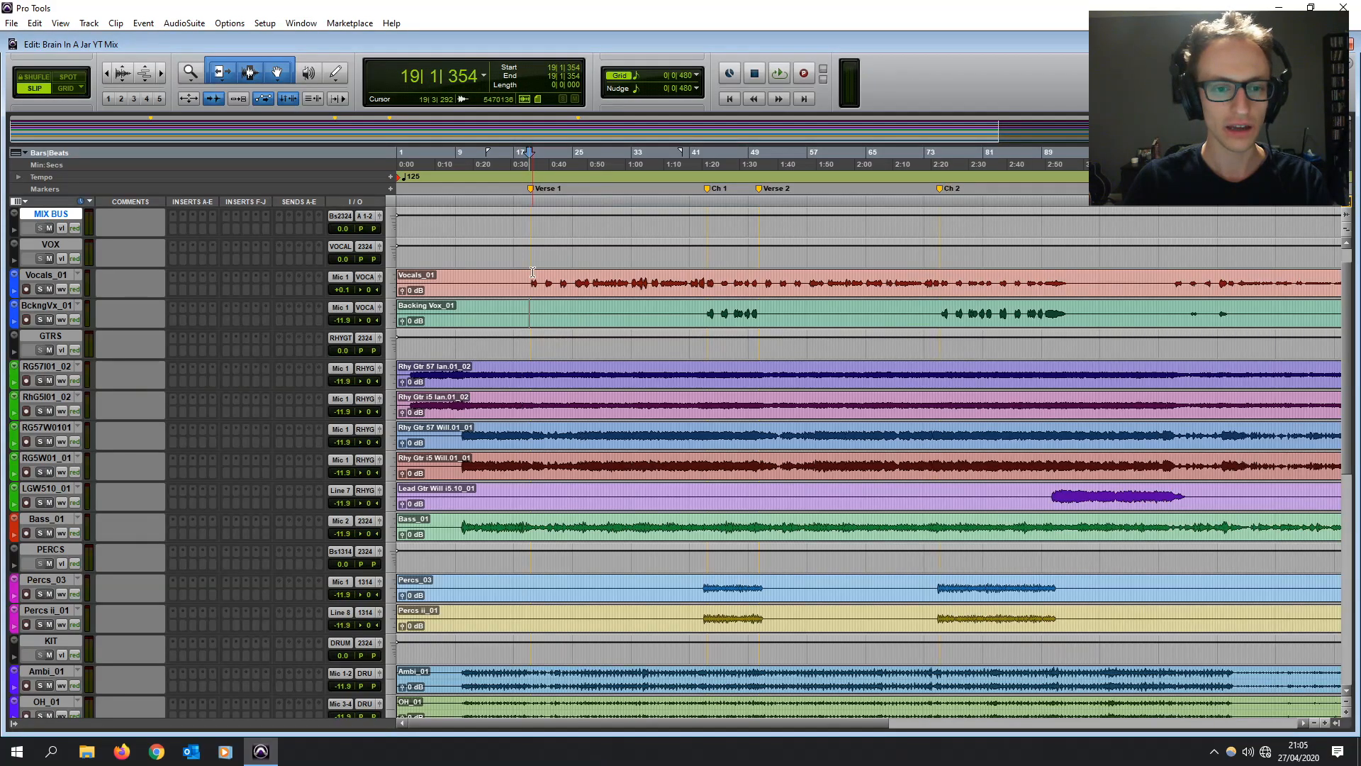
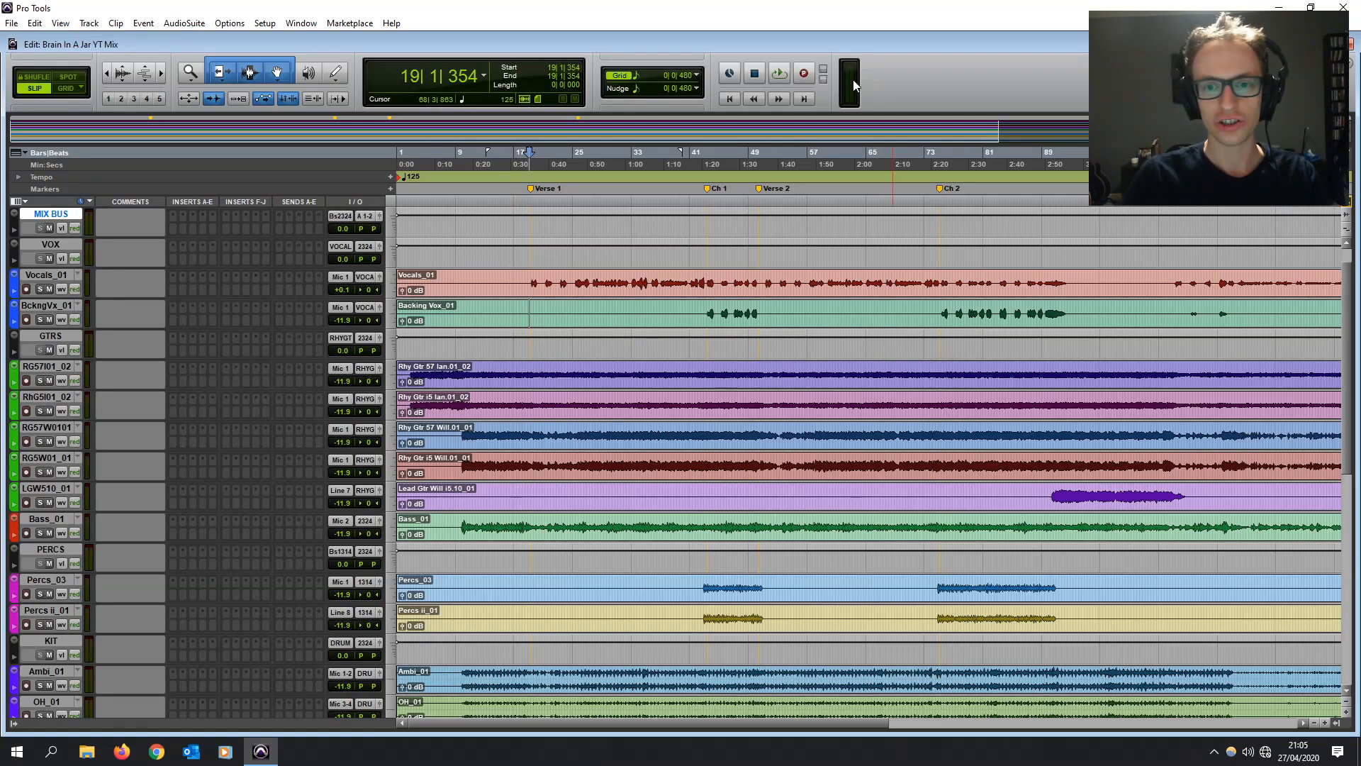
# - Try a taller height for the Master track and restore its compact height
pyautogui.scroll(1, 174, 244)
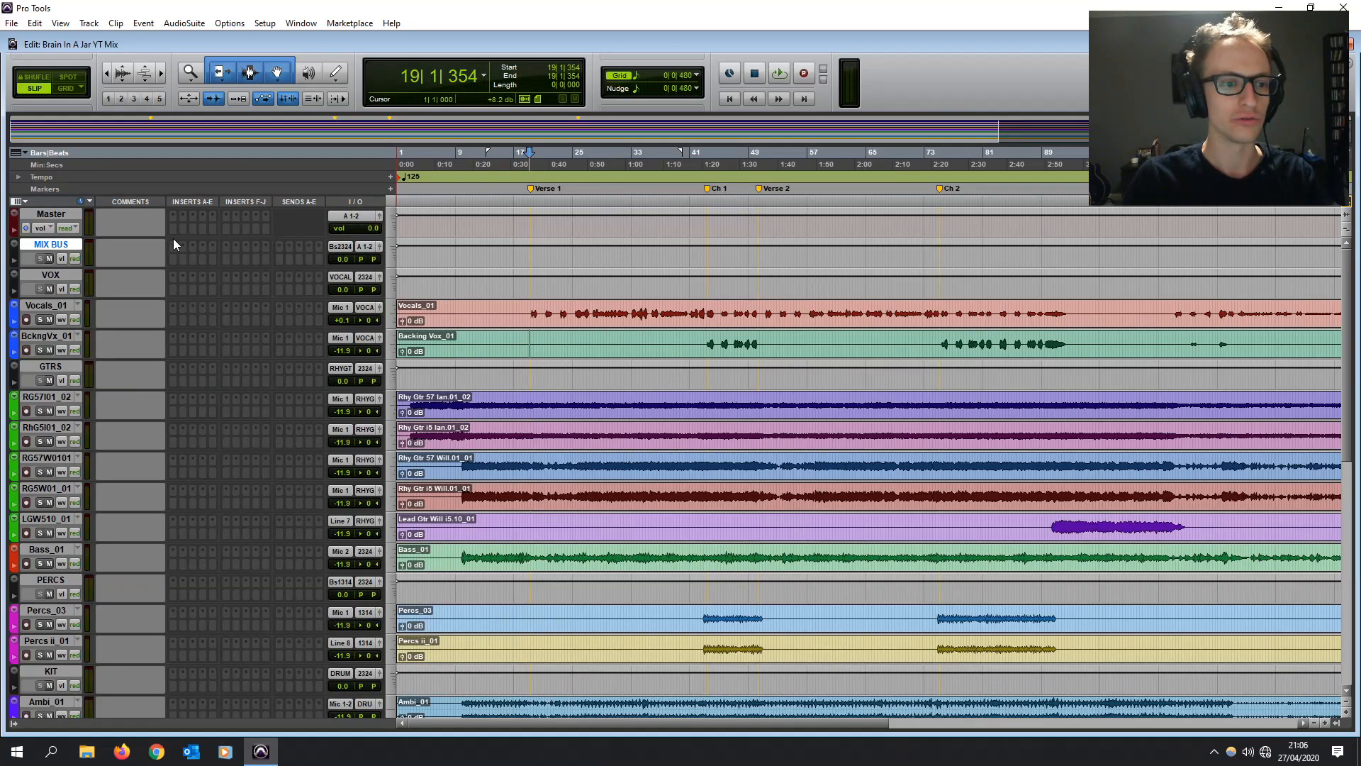
pyautogui.moveTo(62, 249); pyautogui.dragTo(63, 263)
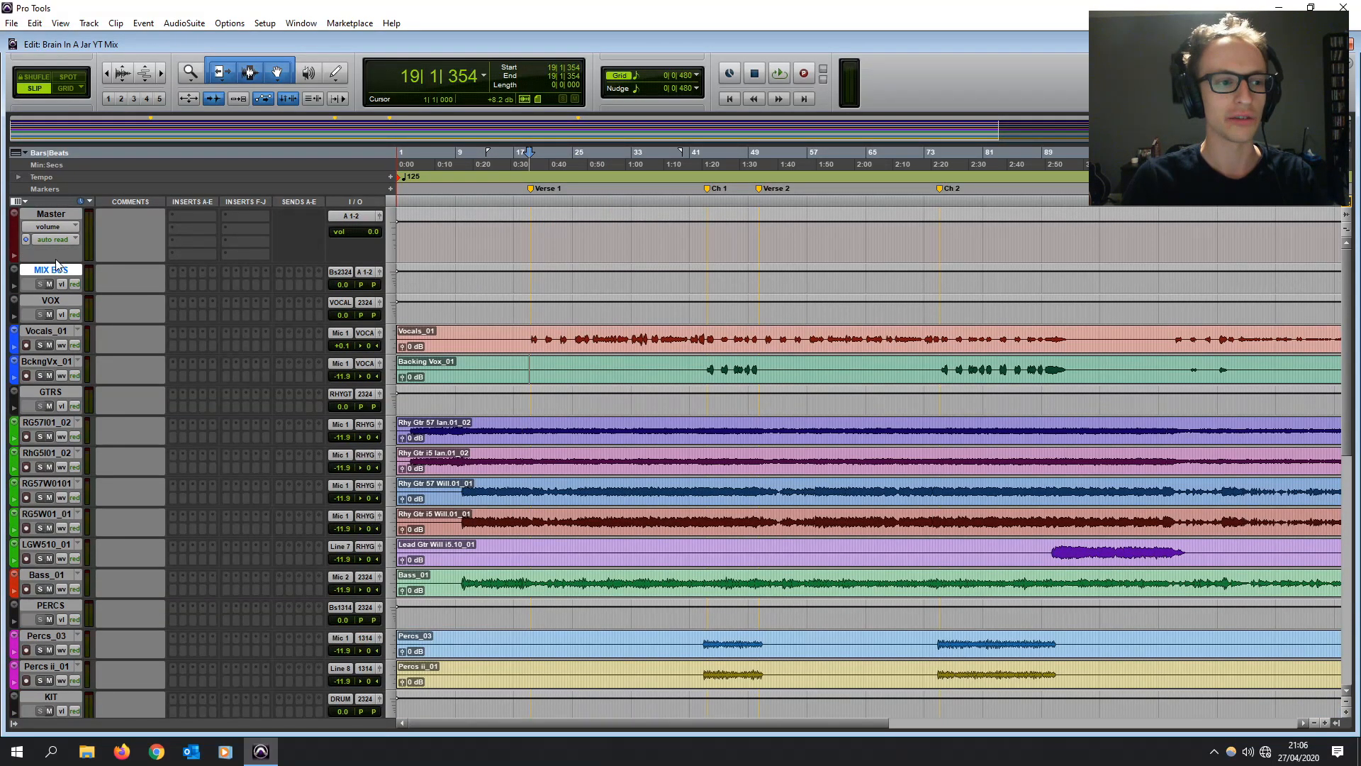
pyautogui.moveTo(56, 246); pyautogui.dragTo(60, 237)
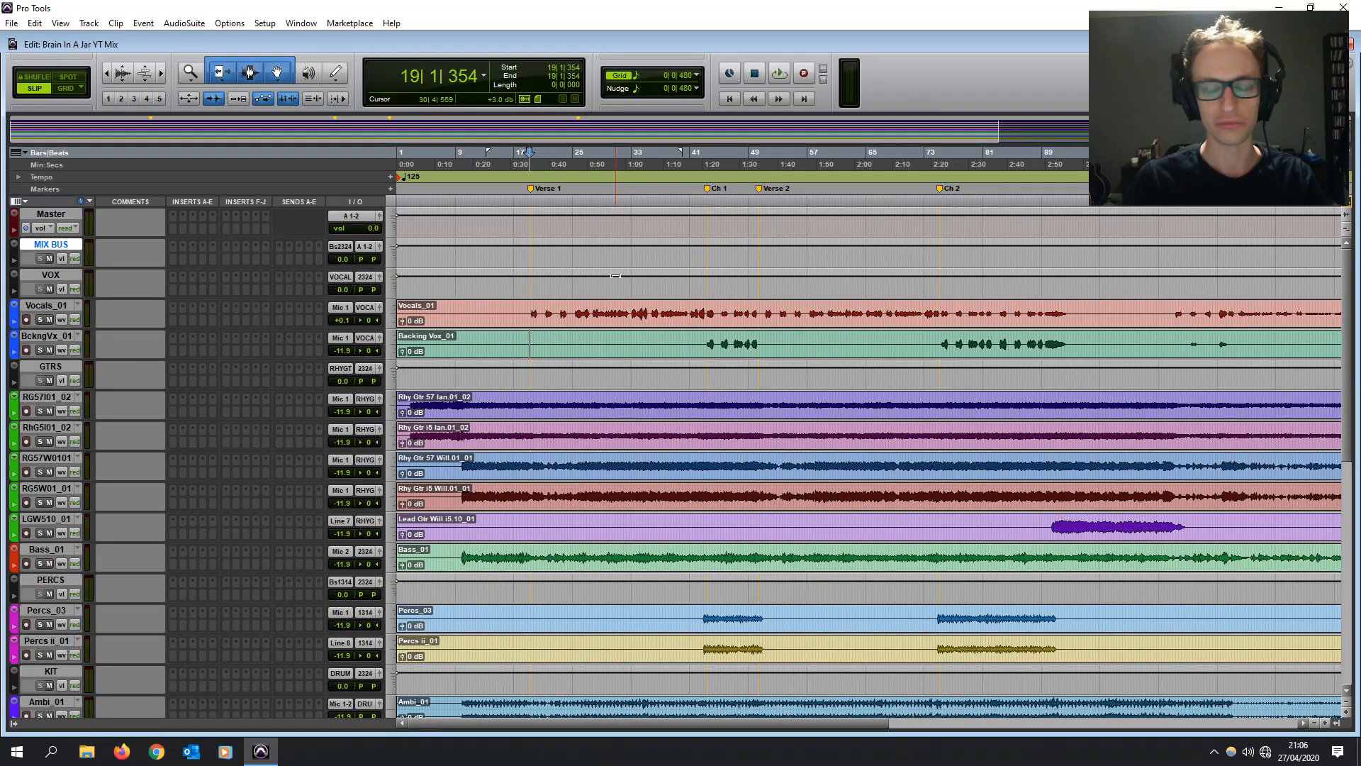
# - Play from about bar 18, group the Kick In and Kick Out tracks as Kick, and raise their faders to -6.8 dB
pyautogui.click(628, 401)
pyautogui.click(507, 403)
pyautogui.click(516, 396)
pyautogui.click(521, 401)
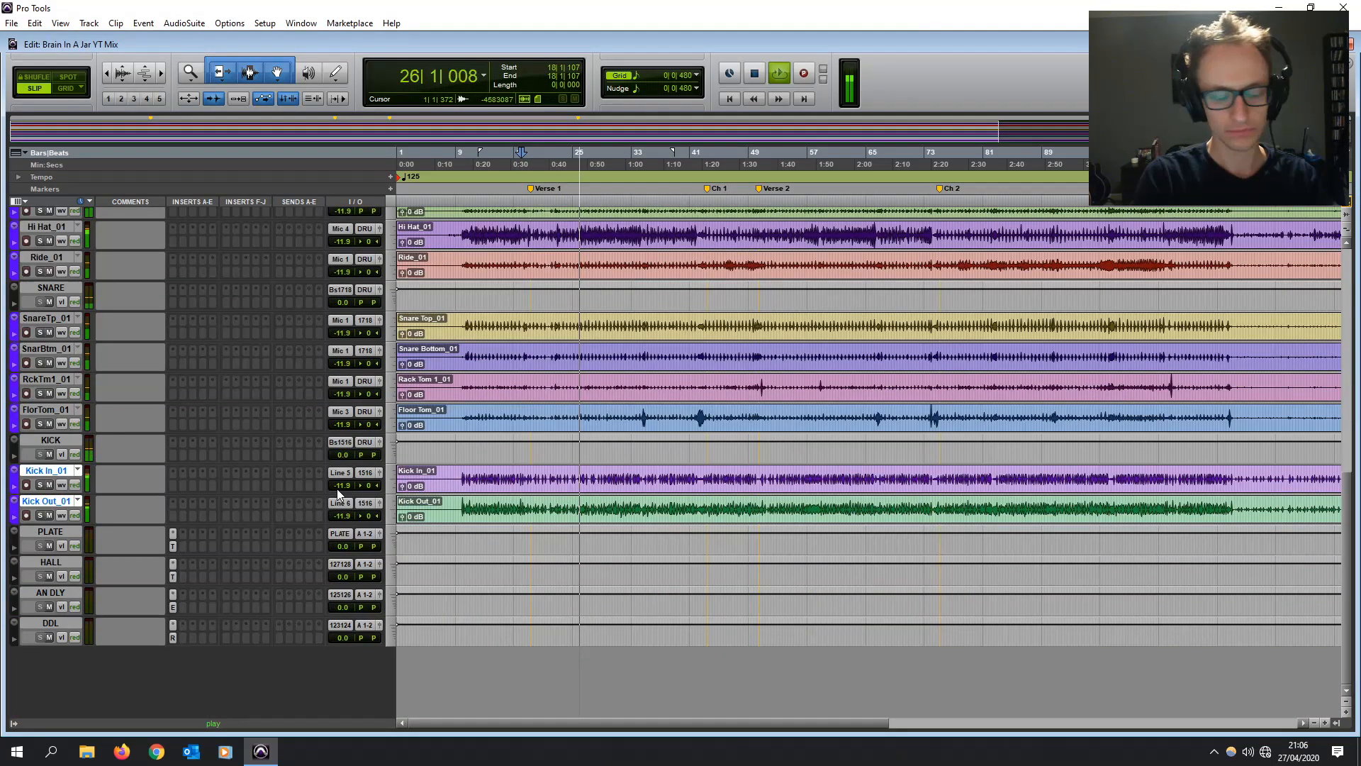
pyautogui.hotkey('ctrl', '=')
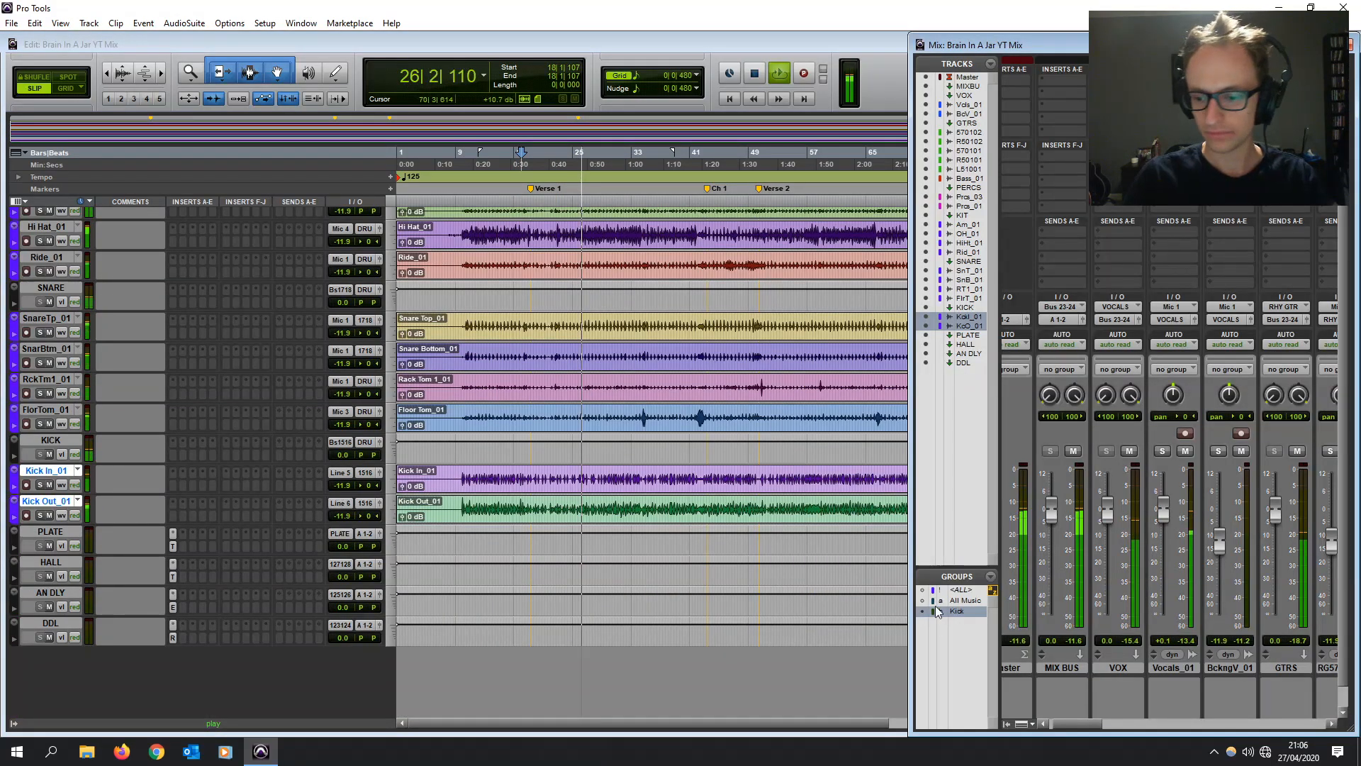
pyautogui.moveTo(1077, 725); pyautogui.dragTo(1282, 724)
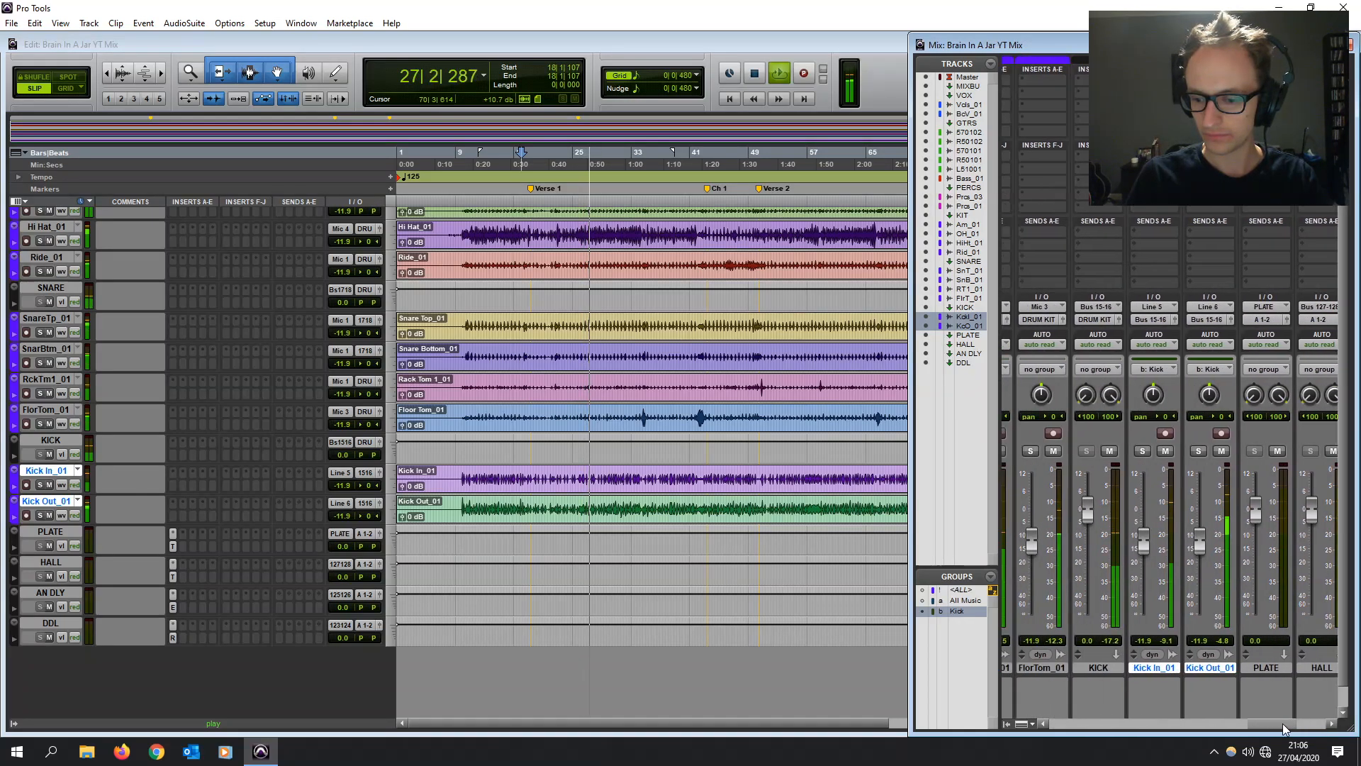
pyautogui.moveTo(1148, 545); pyautogui.dragTo(1149, 530)
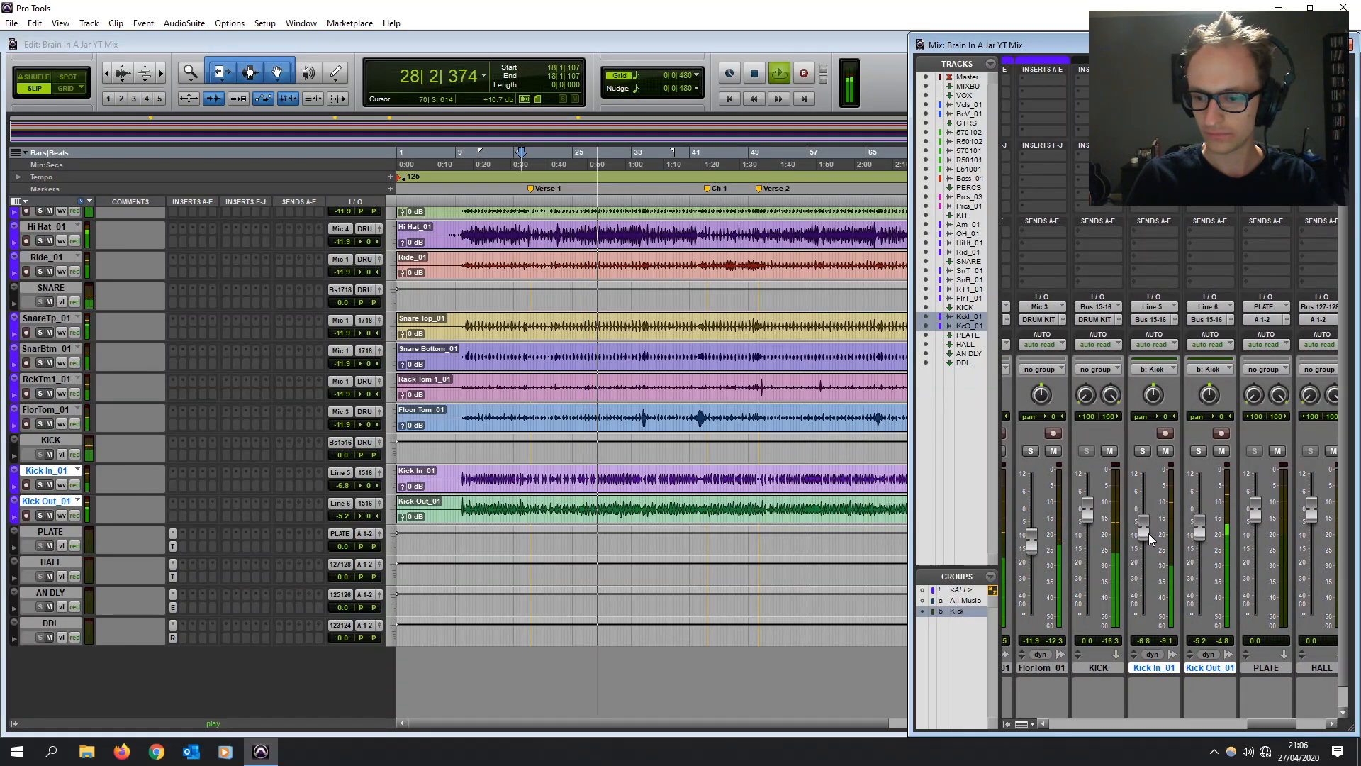
# - Lower the four rhythm guitar faders to -15.3, -17.7, -15.6 and -15.6 dB, in track order, during playback
pyautogui.moveTo(1244, 721); pyautogui.dragTo(1100, 718)
pyautogui.moveTo(1122, 547); pyautogui.dragTo(1295, 552)
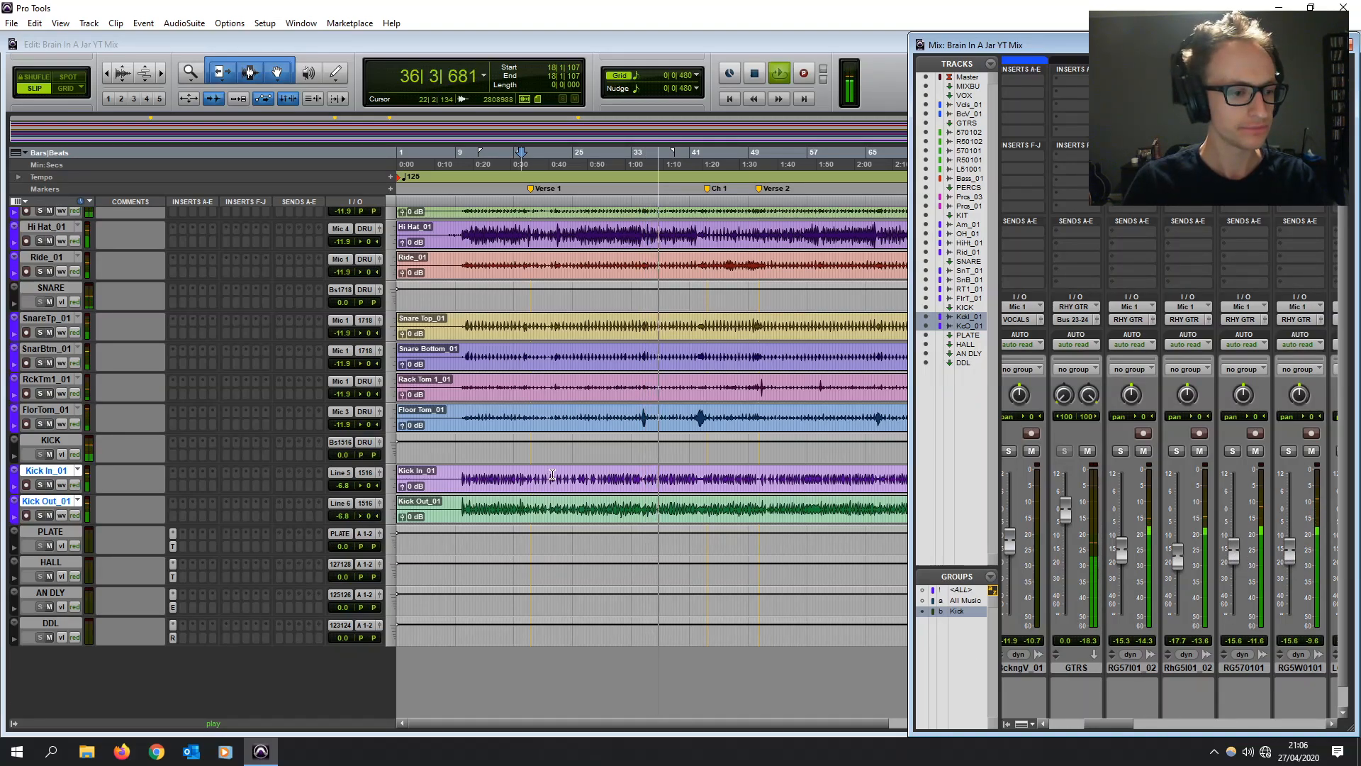
pyautogui.scroll(10, 496, 461)
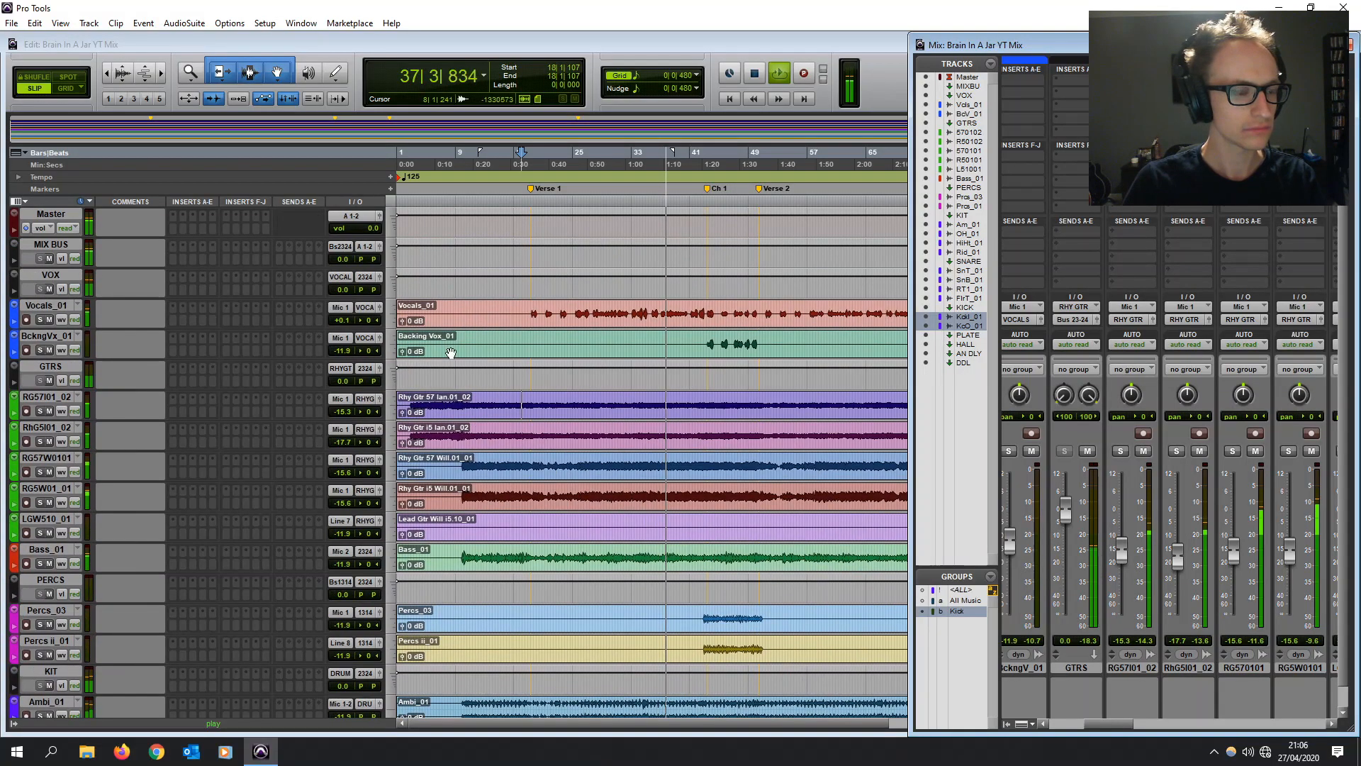
# - Set the lead vocal fader to -1.3 dB and the backing vocal fader to -11.2 dB during playback
pyautogui.moveTo(345, 321); pyautogui.dragTo(345, 325)
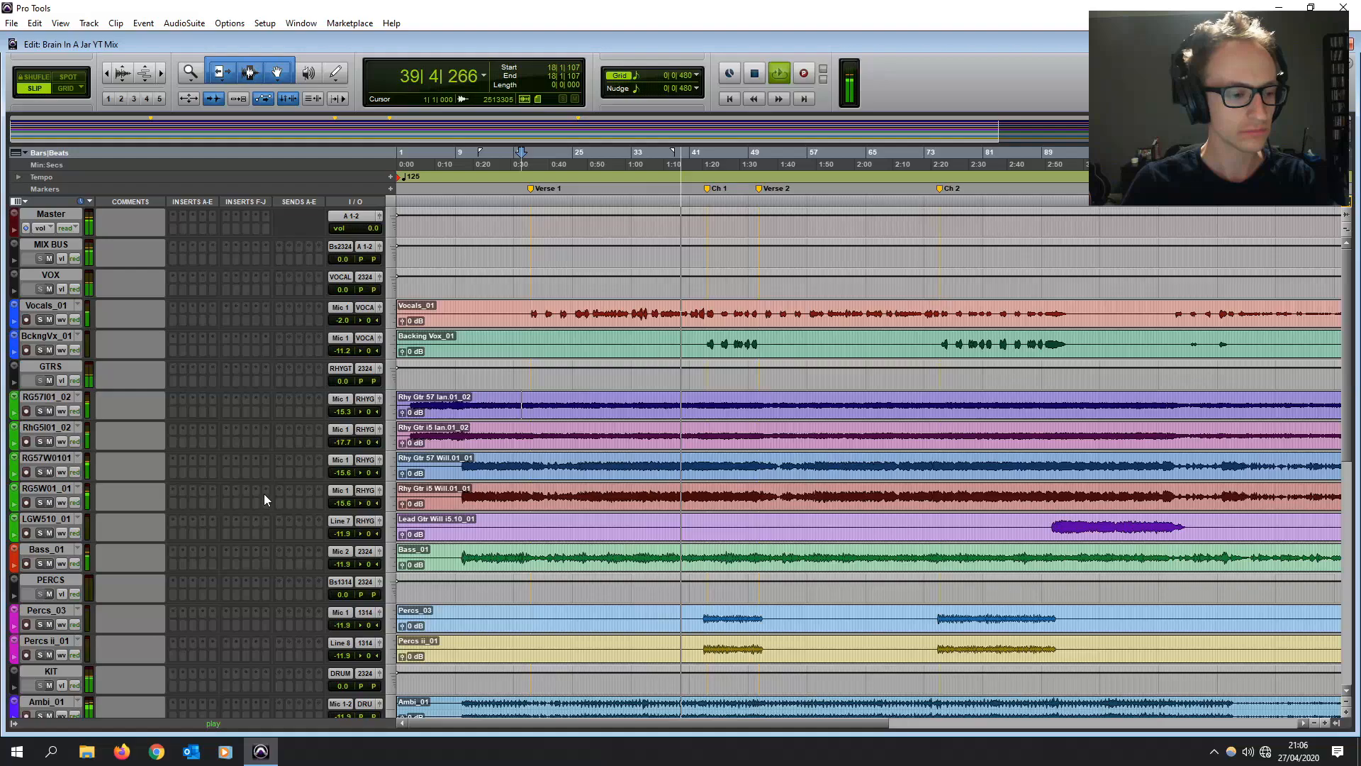
pyautogui.scroll(-10, 265, 488)
pyautogui.scroll(10, 279, 350)
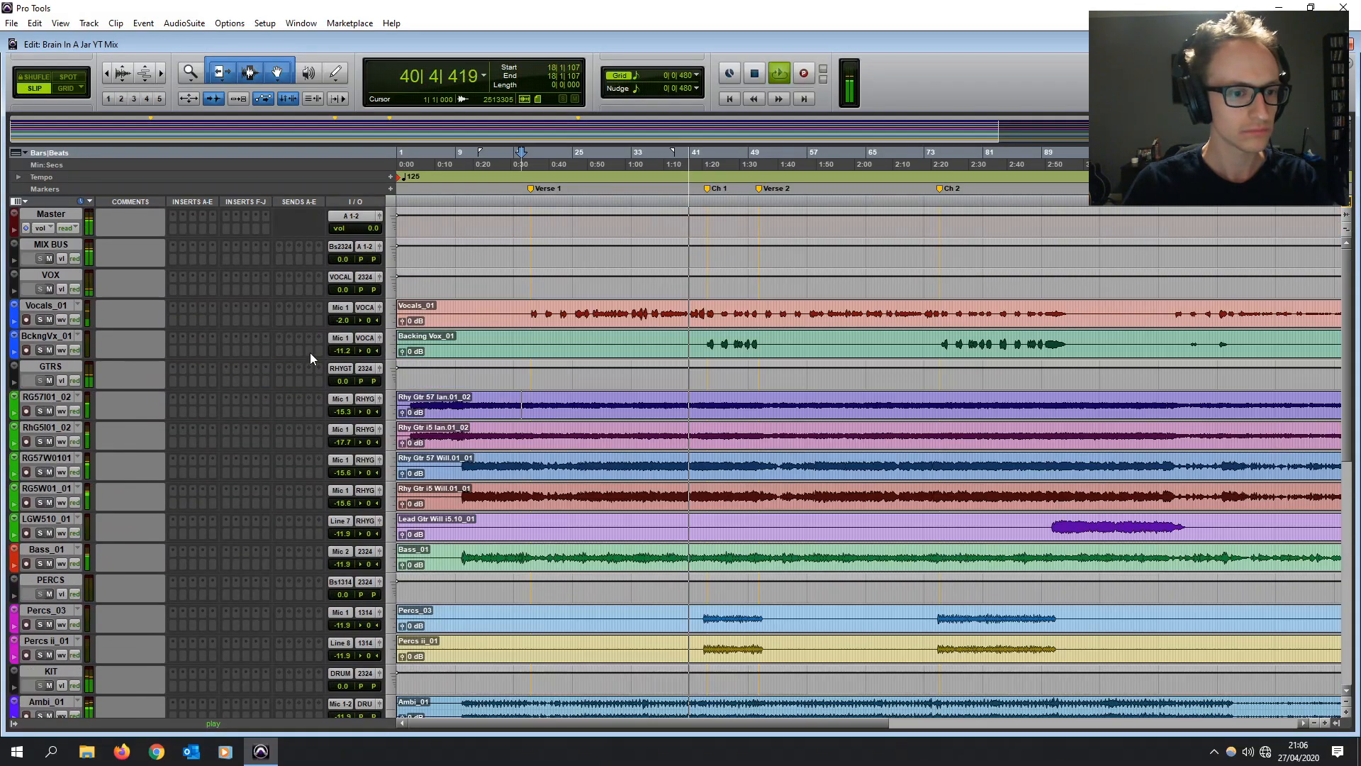
pyautogui.moveTo(340, 320); pyautogui.dragTo(339, 316)
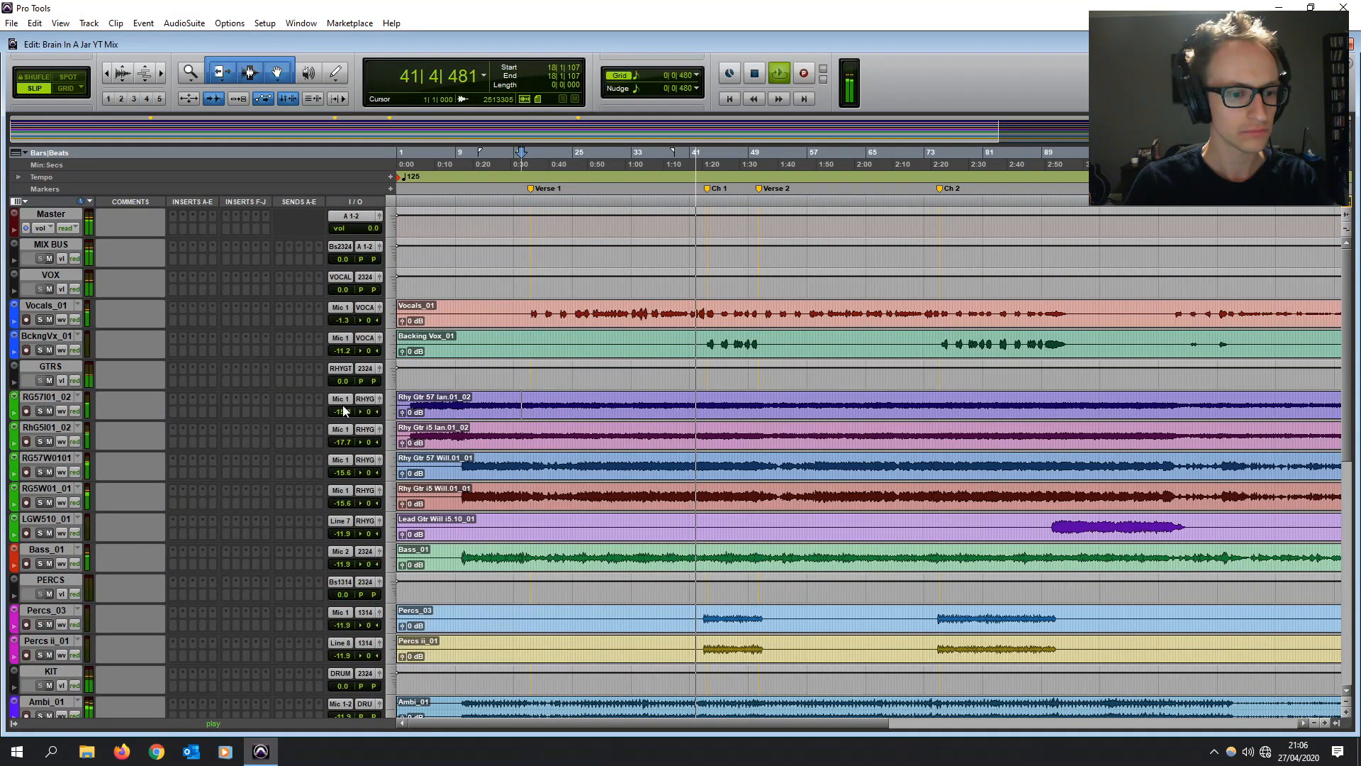
# - Solo the first two rhythm guitar tracks and set their faders to -4.6 and -11.9 dB, in track order
pyautogui.click(39, 411)
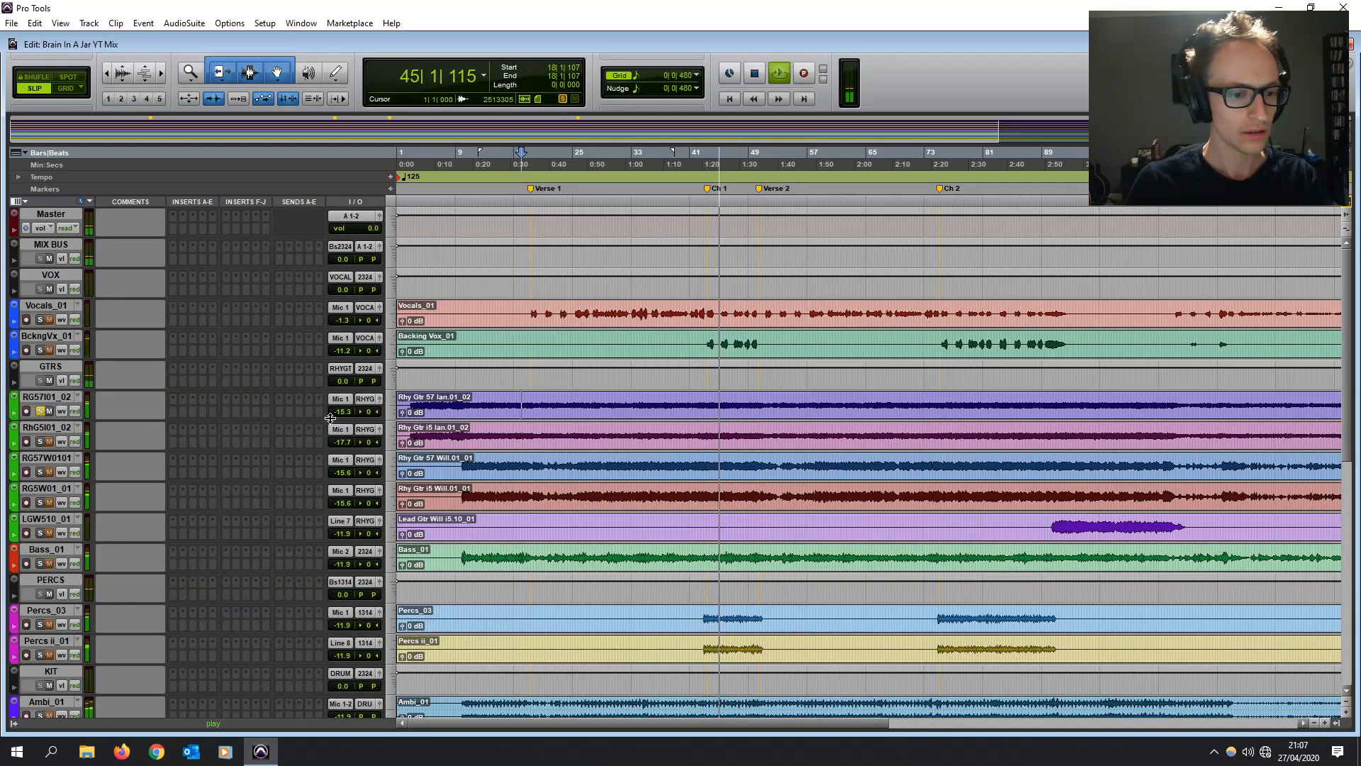
pyautogui.moveTo(343, 417)
pyautogui.mouseDown()
pyautogui.moveTo(344, 405)
pyautogui.moveTo(348, 429)
pyautogui.moveTo(346, 403)
pyautogui.moveTo(343, 429)
pyautogui.mouseUp()
pyautogui.click(40, 441)
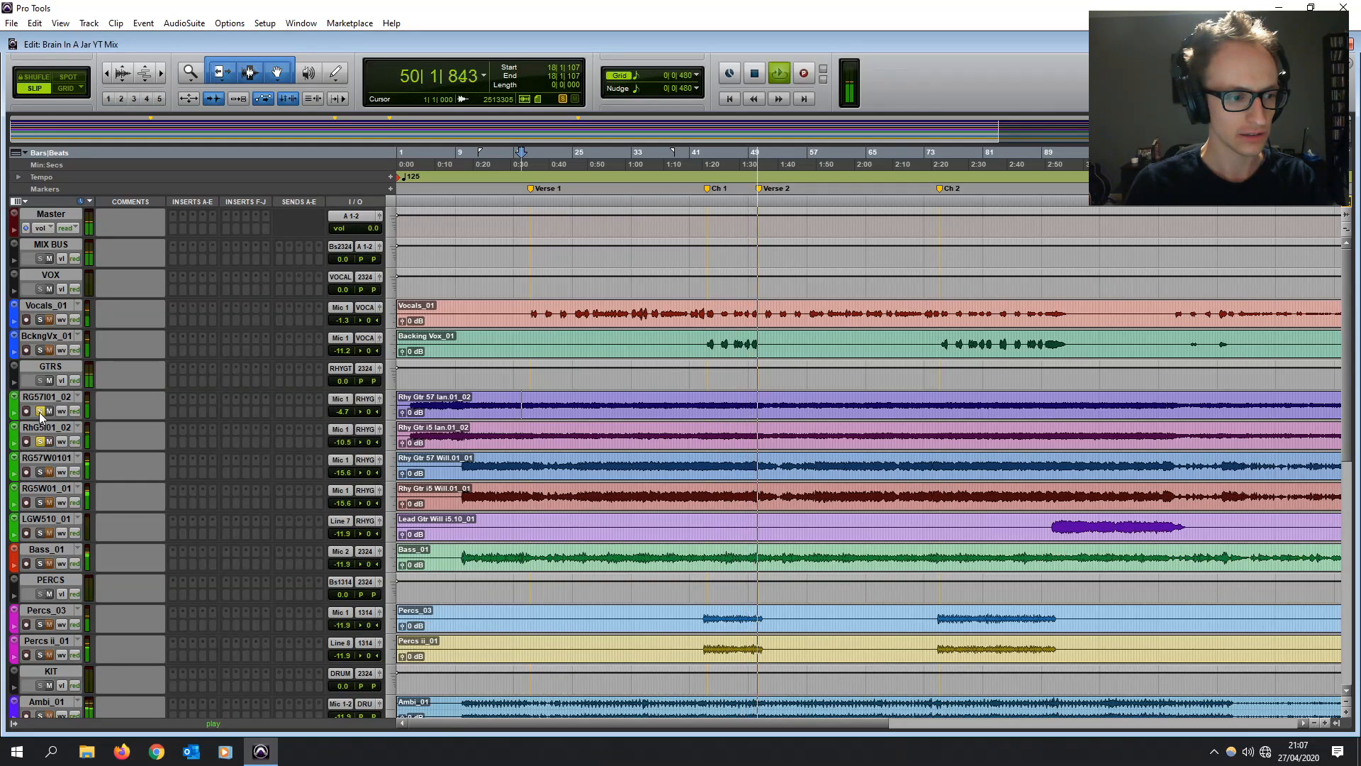
pyautogui.click(41, 411)
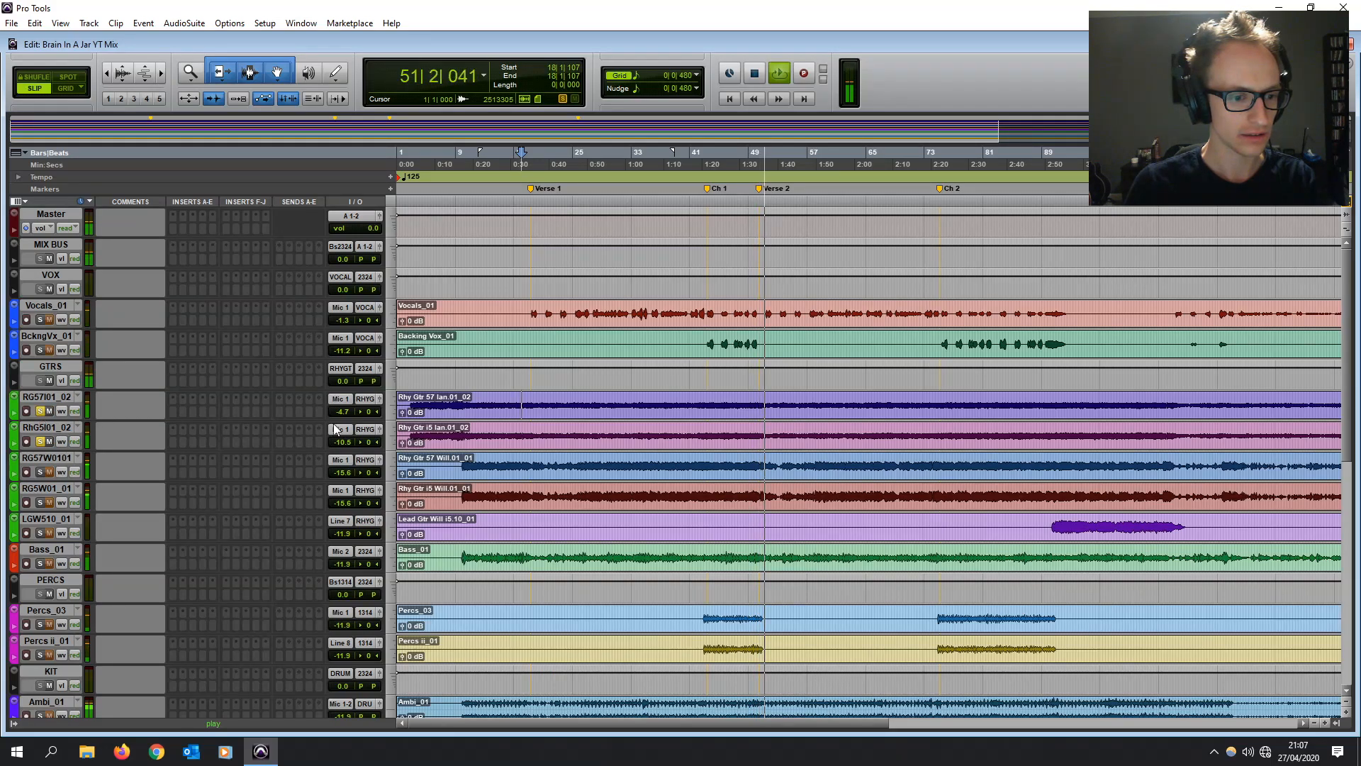
pyautogui.moveTo(342, 440)
pyautogui.mouseDown()
pyautogui.moveTo(346, 401)
pyautogui.moveTo(346, 454)
pyautogui.moveTo(348, 418)
pyautogui.mouseUp()
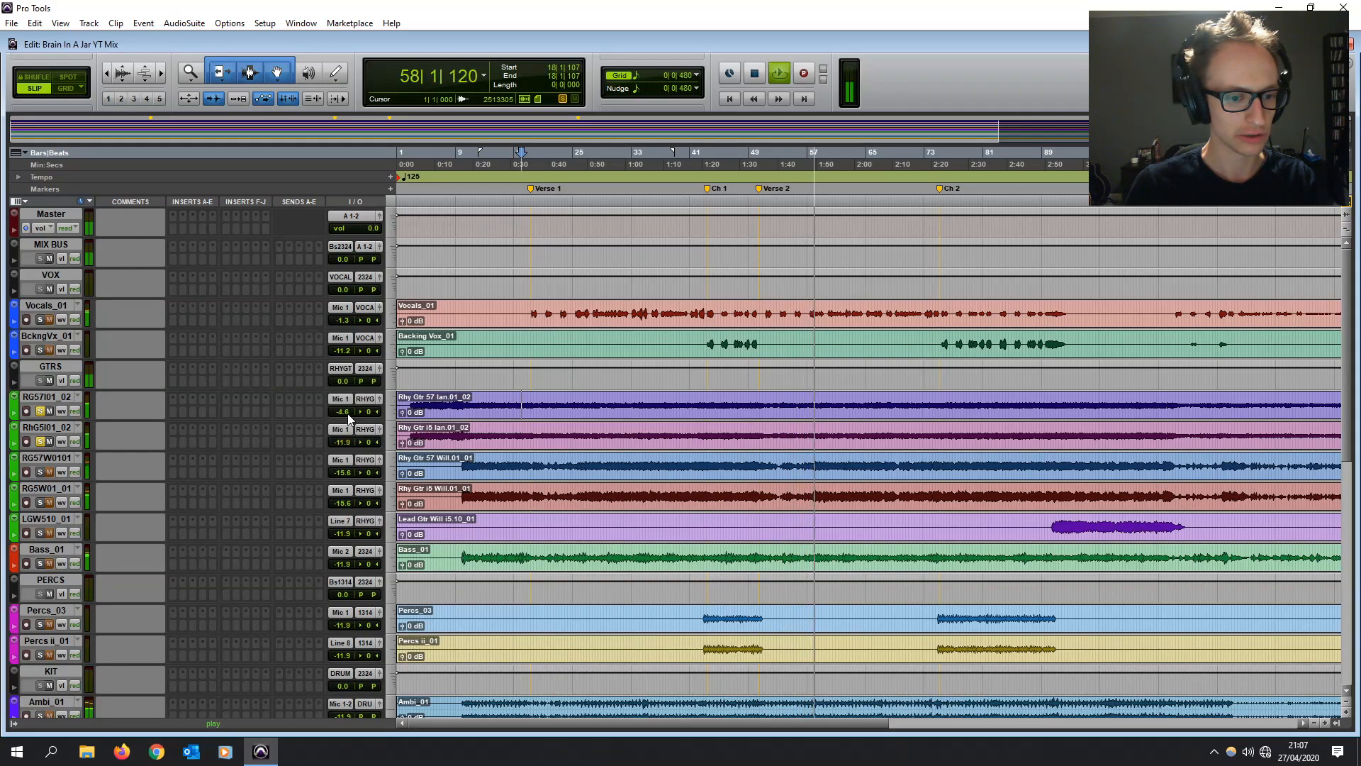
# - Group the first two rhythm guitar tracks as Rhy Gtr i, linked for both edit and mix
pyautogui.click(43, 398)
pyautogui.keyDown('shift'); pyautogui.click(53, 426); pyautogui.keyUp('shift')
pyautogui.hotkey('ctrl', 'g')
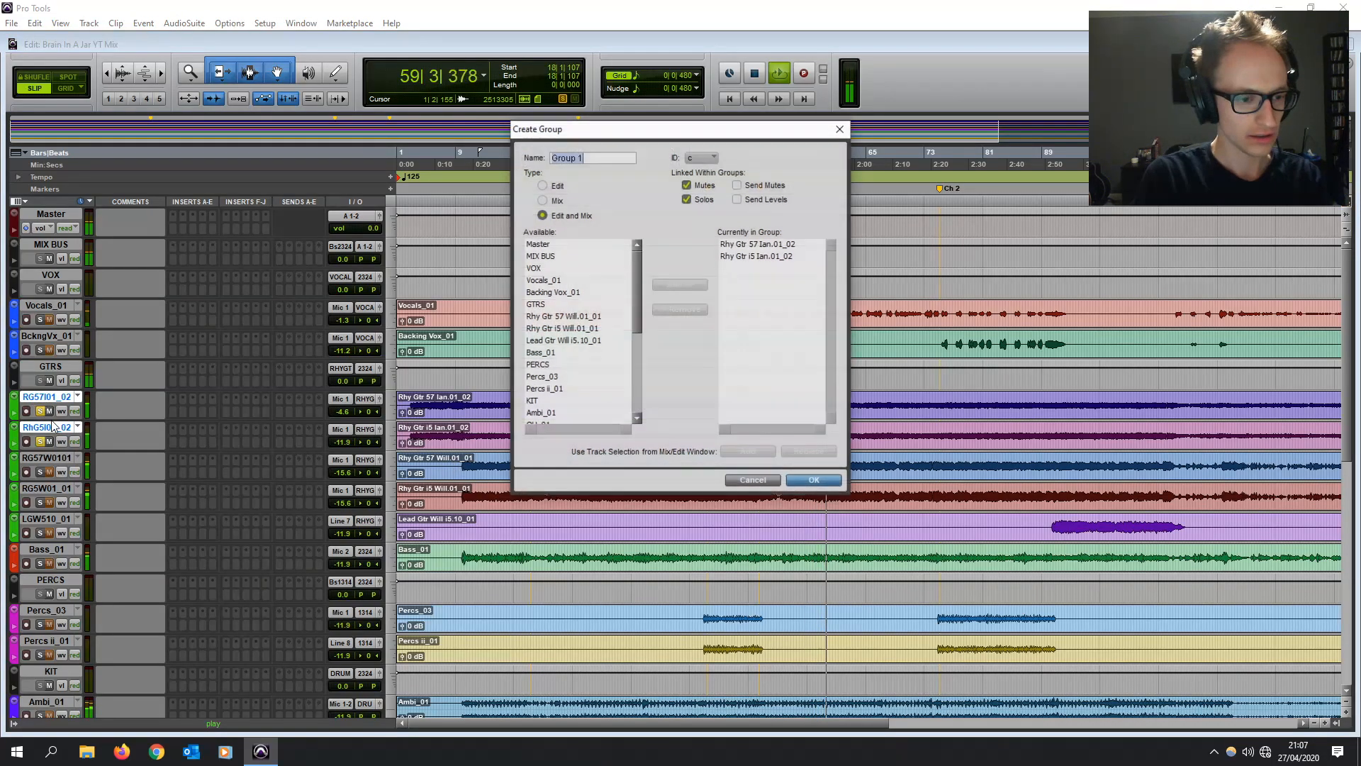
pyautogui.write('Rhy Gtr')
pyautogui.press('Return')
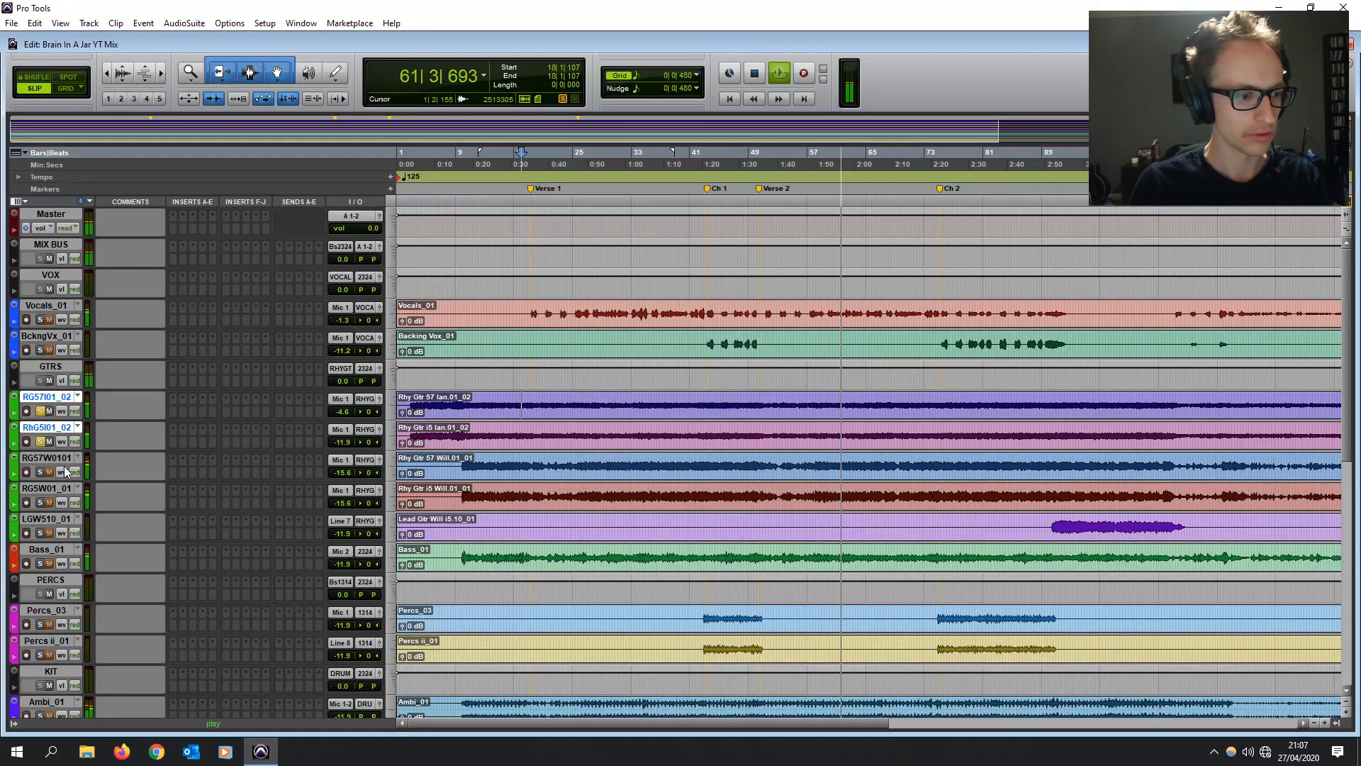
pyautogui.click(47, 457)
pyautogui.keyDown('shift'); pyautogui.click(51, 488); pyautogui.keyUp('shift')
pyautogui.hotkey('ctrl', 'g')
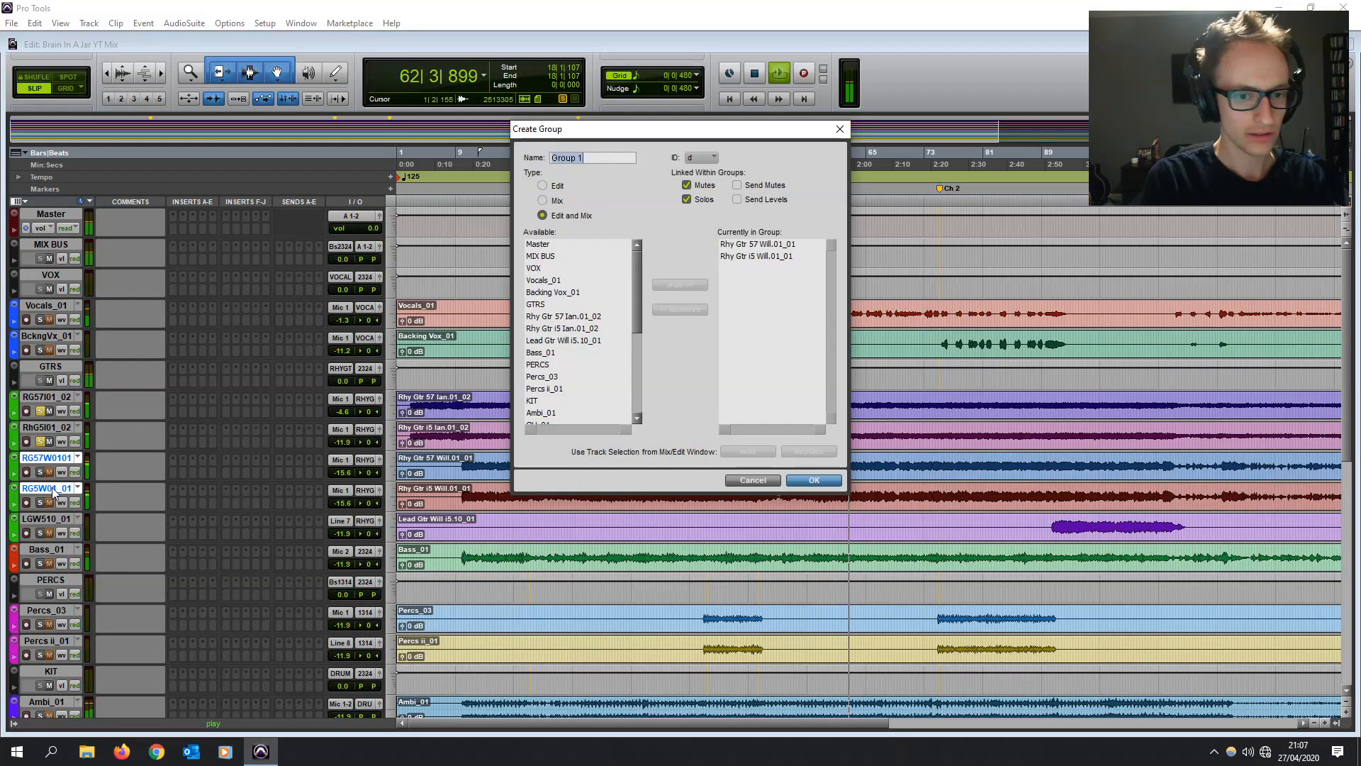
pyautogui.click(808, 479)
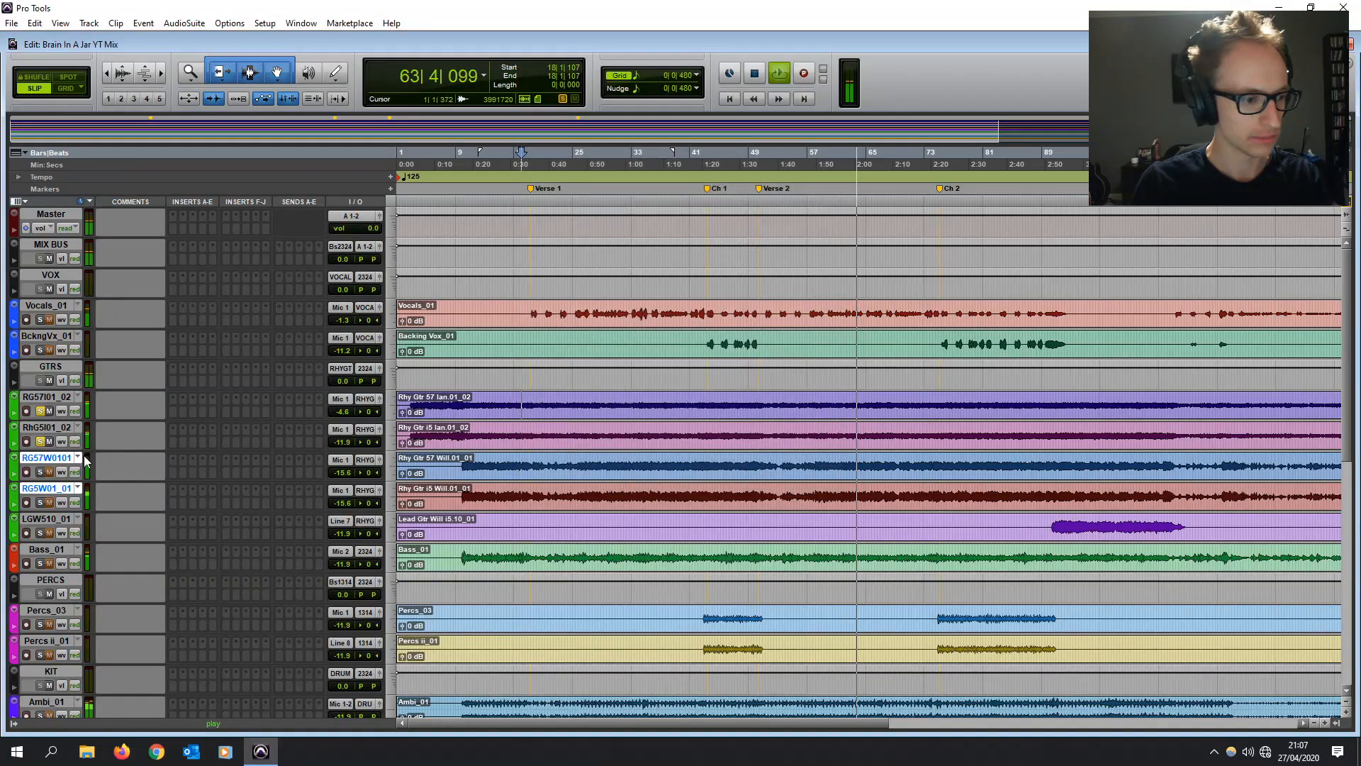
# - Switch the solos to the RG57W0101 and RG5W01_01 rhythm guitars and set their faders to -13.0 and -8.5 dB
pyautogui.click(41, 472)
pyautogui.click(42, 442)
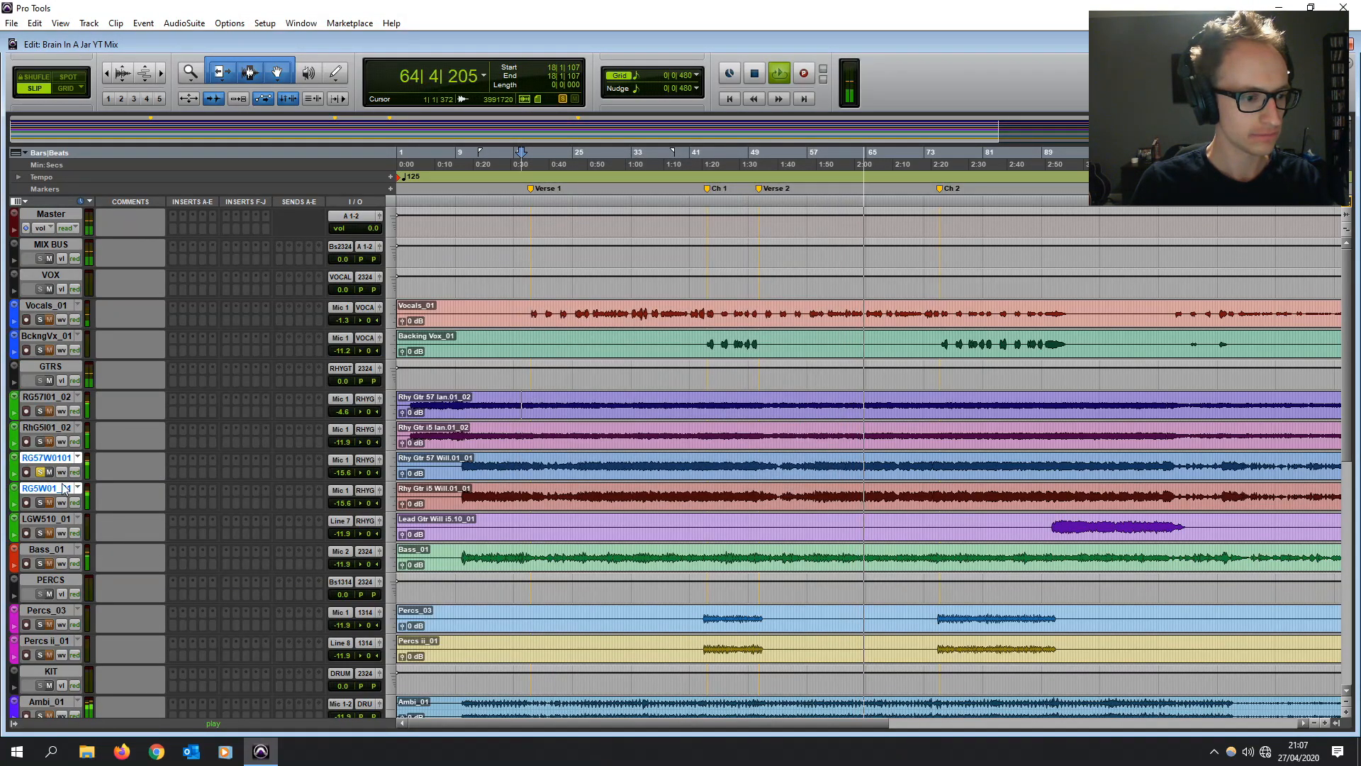
pyautogui.click(40, 502)
pyautogui.click(40, 472)
pyautogui.moveTo(341, 502); pyautogui.dragTo(338, 496)
pyautogui.click(40, 472)
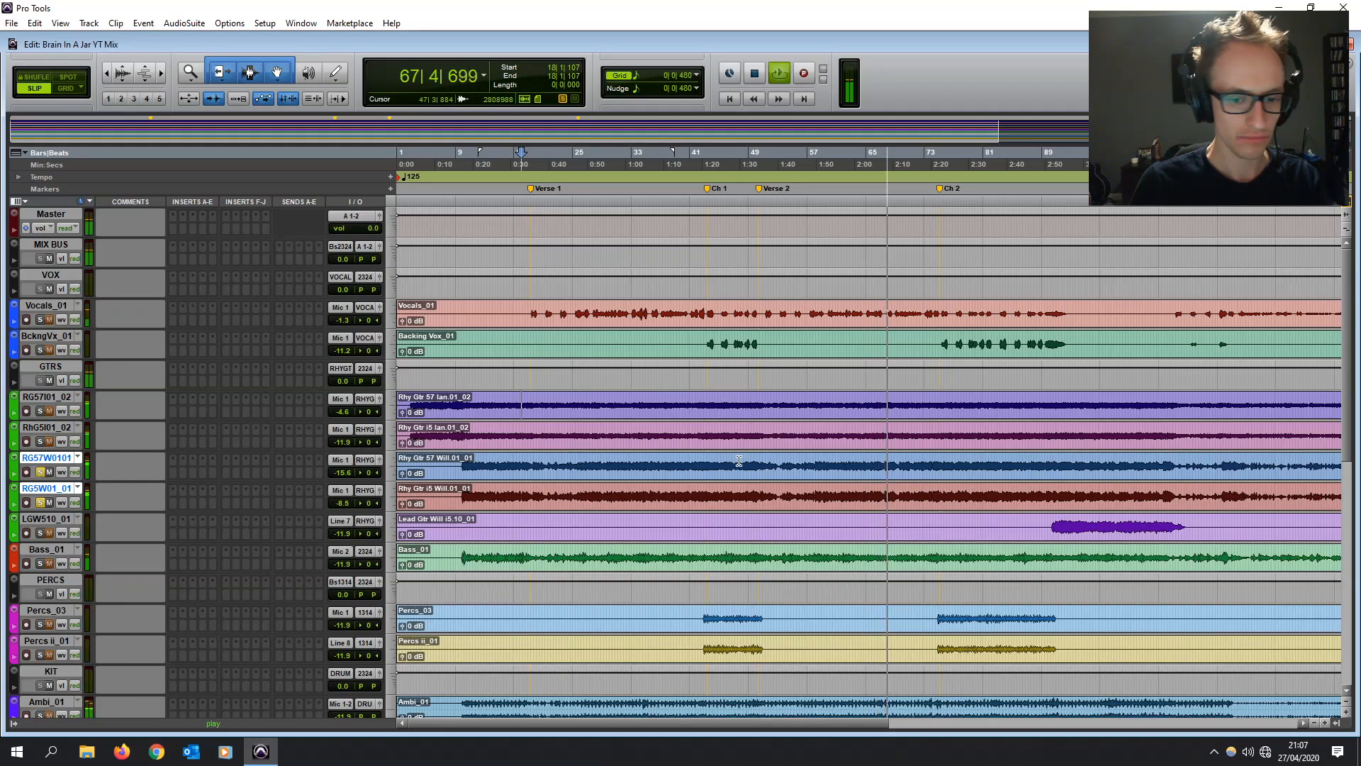
pyautogui.moveTo(342, 474)
pyautogui.mouseDown()
pyautogui.moveTo(343, 455)
pyautogui.moveTo(345, 475)
pyautogui.mouseUp()
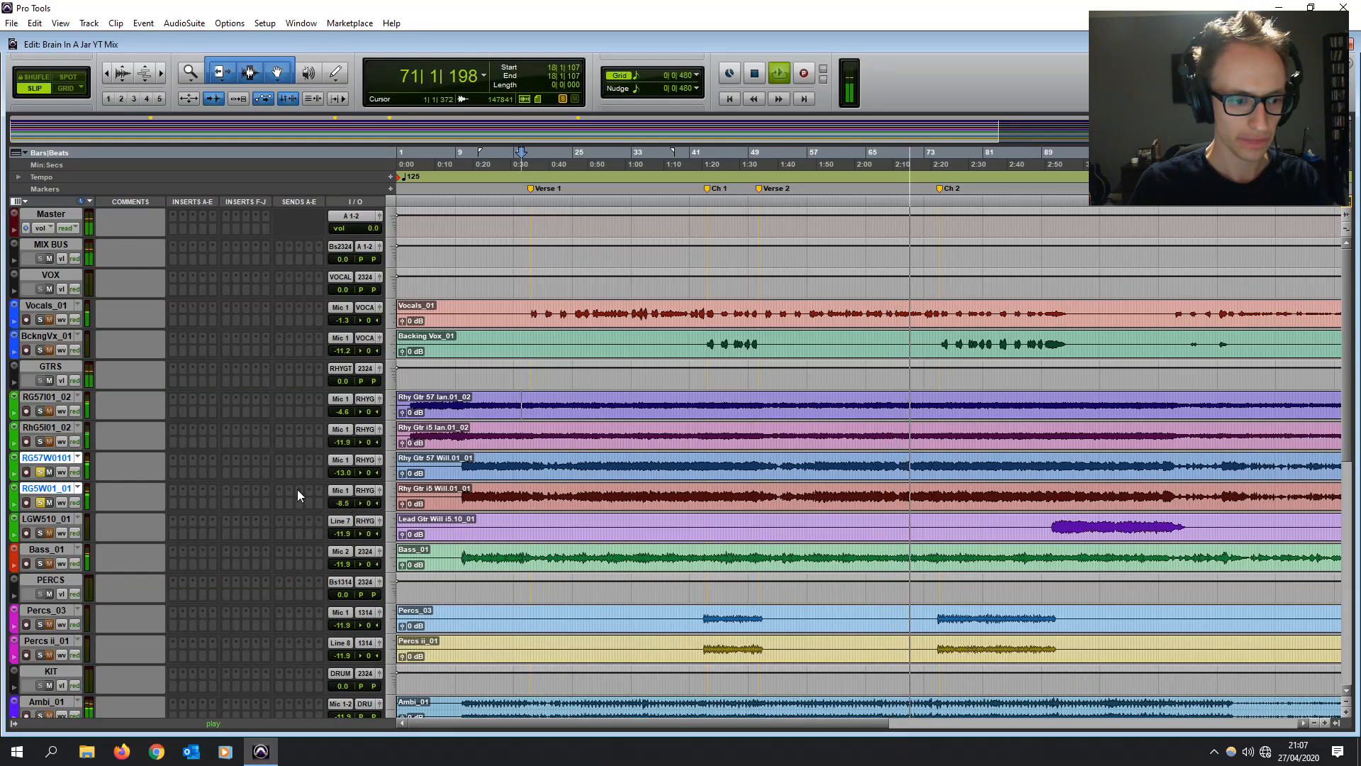
# - Group the RG57W0101 and RG5W01_01 rhythm guitars as Rhy Gtr ii, linked for both edit and mix
pyautogui.hotkey('ctrl', 'g')
pyautogui.write('Rhy ')
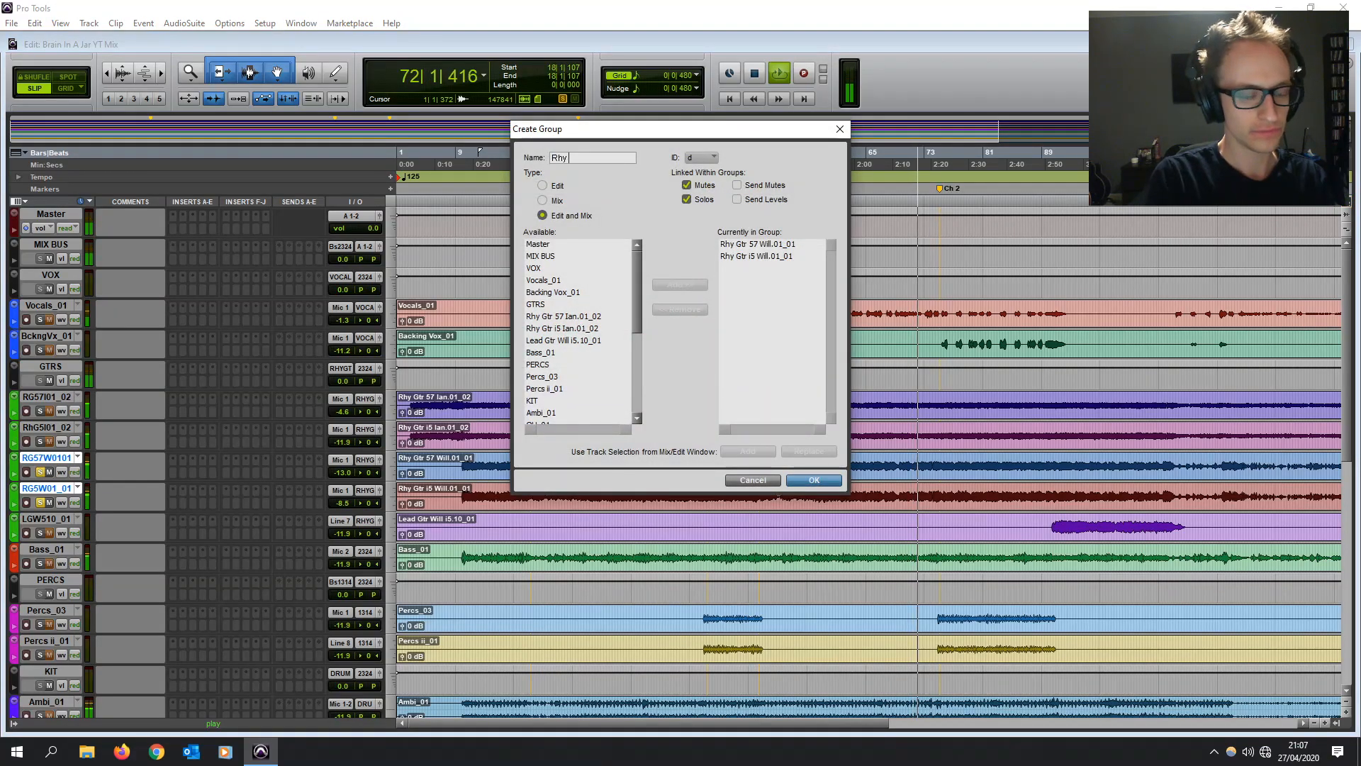
pyautogui.write('Gtr ii')
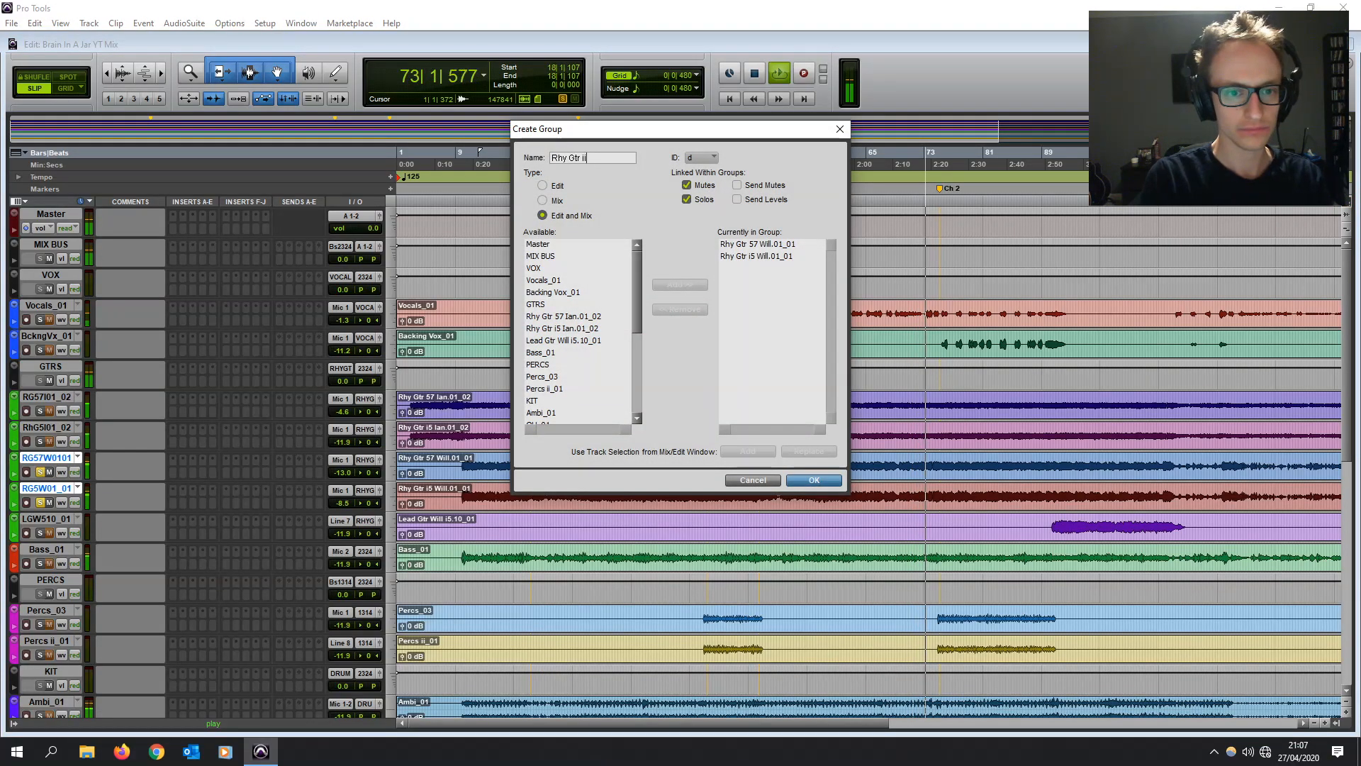
pyautogui.press('Return')
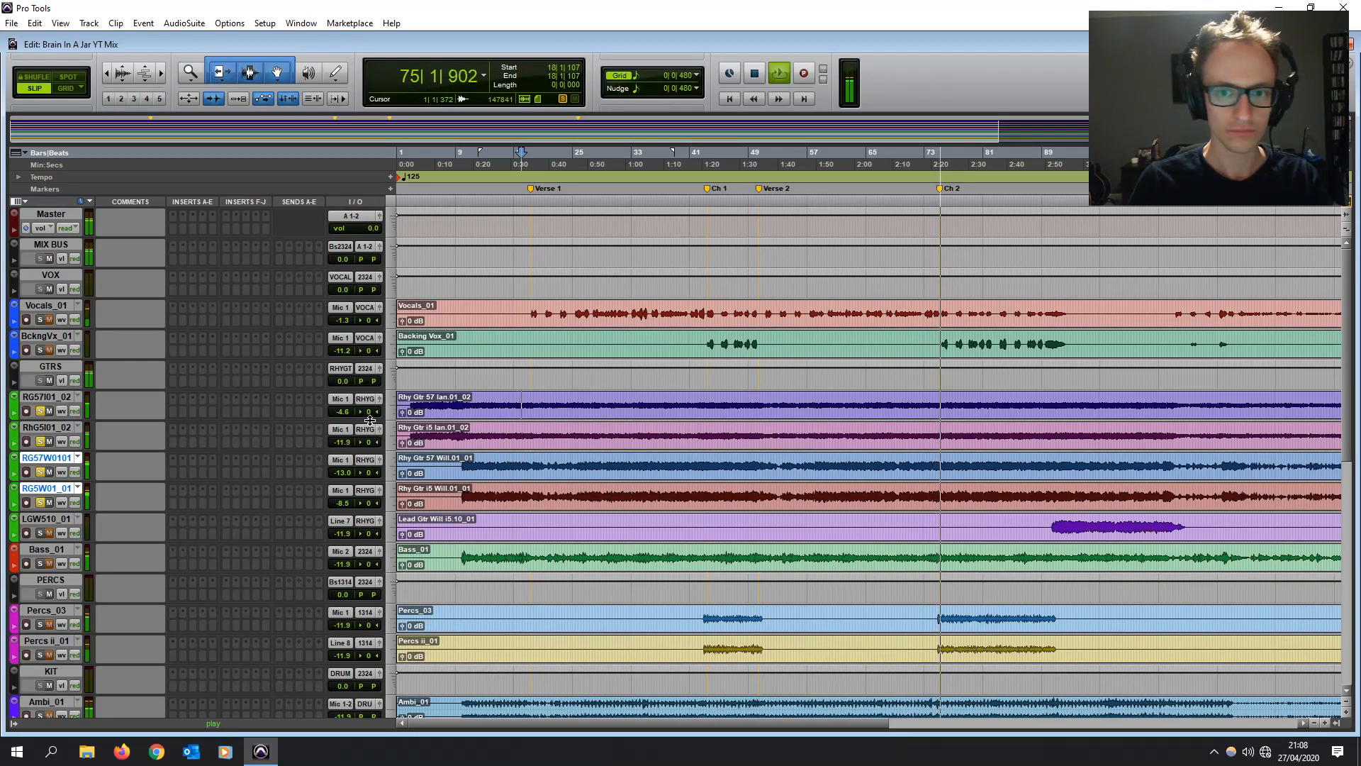
# - Try panning the first rhythm guitar pair hard left and the second pair hard right
pyautogui.moveTo(370, 412); pyautogui.dragTo(314, 408)
pyautogui.moveTo(370, 441); pyautogui.dragTo(551, 473)
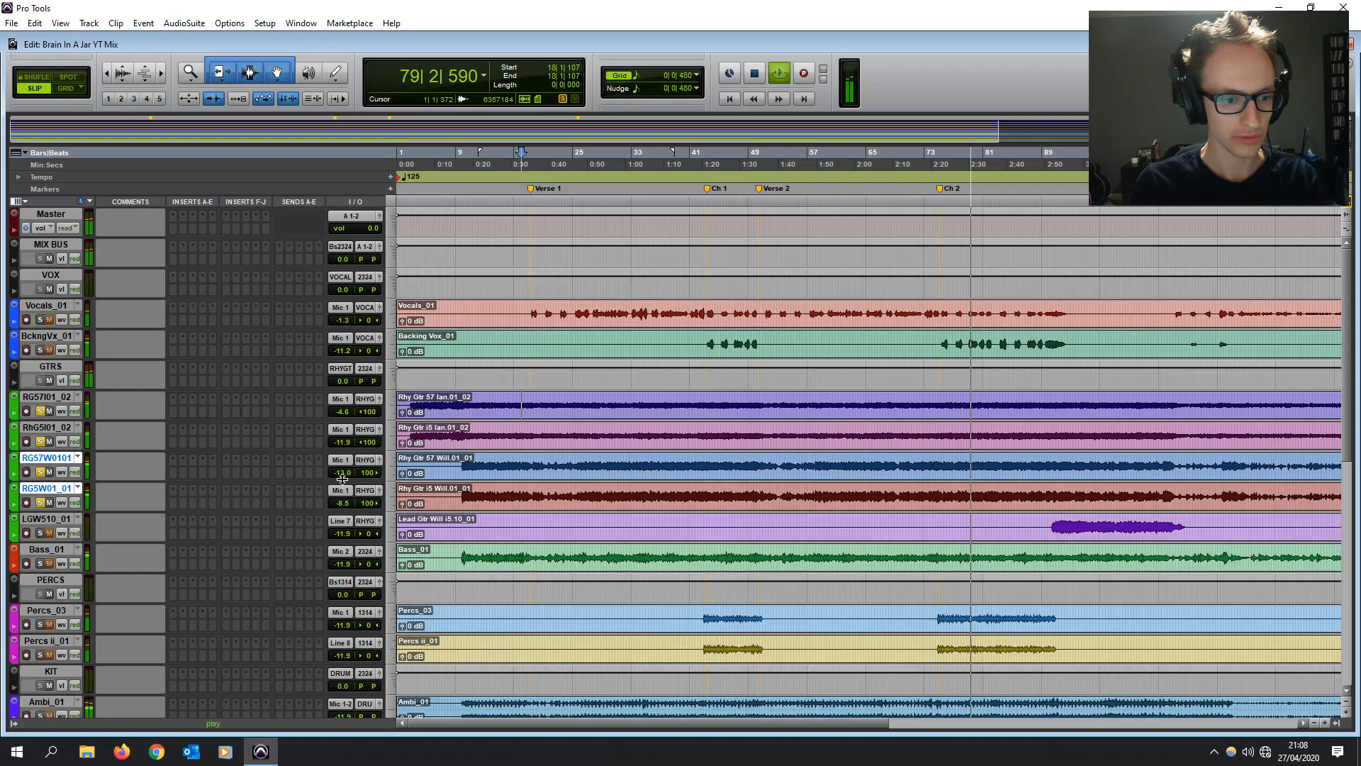
# - Lower the second rhythm guitar pair to -13.9 and -9.4 dB and return all four rhythm guitar pans to centre
pyautogui.moveTo(343, 474); pyautogui.dragTo(346, 483)
pyautogui.keyDown('alt'); pyautogui.click(368, 472); pyautogui.keyUp('alt')
pyautogui.keyDown('alt'); pyautogui.click(366, 442); pyautogui.keyUp('alt')
pyautogui.keyDown('alt'); pyautogui.click(366, 411); pyautogui.keyUp('alt')
pyautogui.keyDown('alt'); pyautogui.click(366, 503); pyautogui.keyUp('alt')
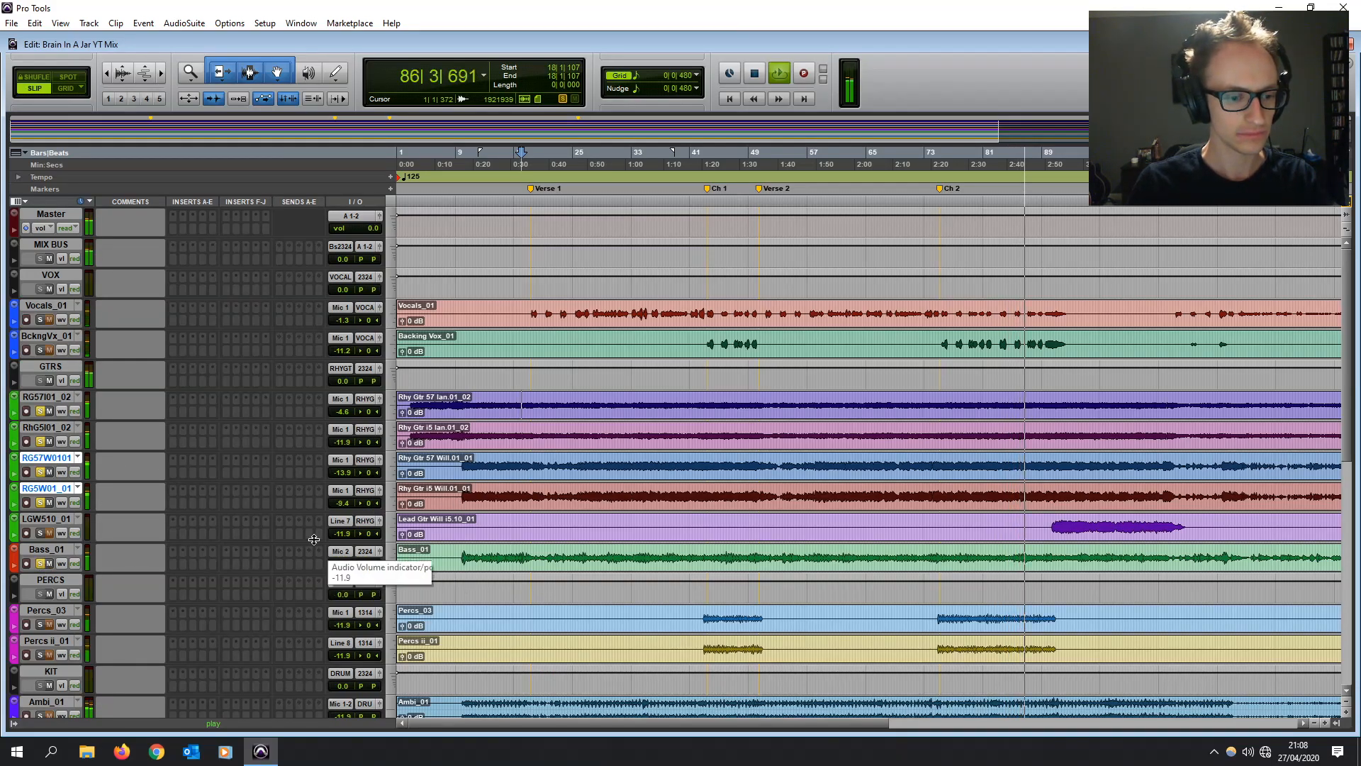
# - Group all four rhythm guitar tracks together as Rhy Gtr
pyautogui.click(56, 398)
pyautogui.keyDown('shift'); pyautogui.click(54, 488); pyautogui.keyUp('shift')
pyautogui.hotkey('ctrl', 'g')
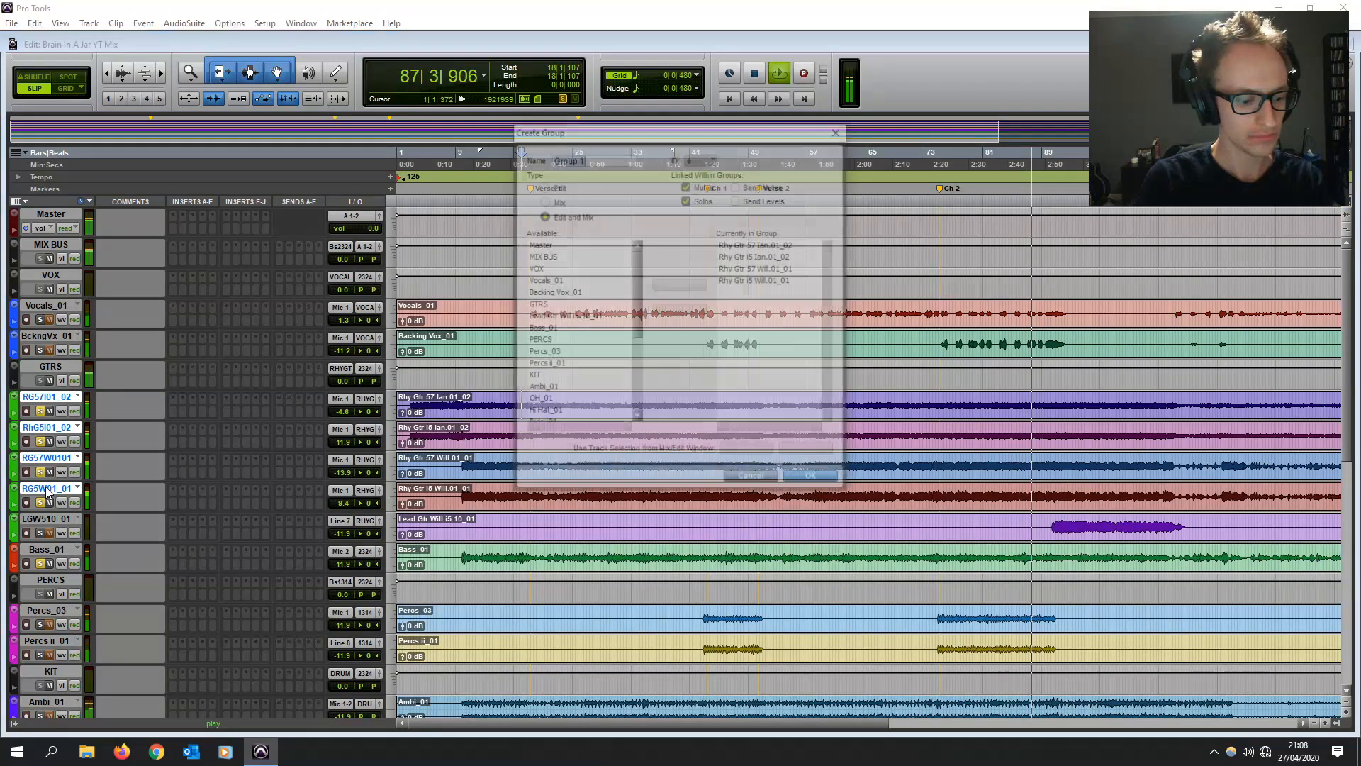
pyautogui.write('ALL GTR')
pyautogui.hotkey('ctrl', 'a')
pyautogui.write('Rhy Gtr')
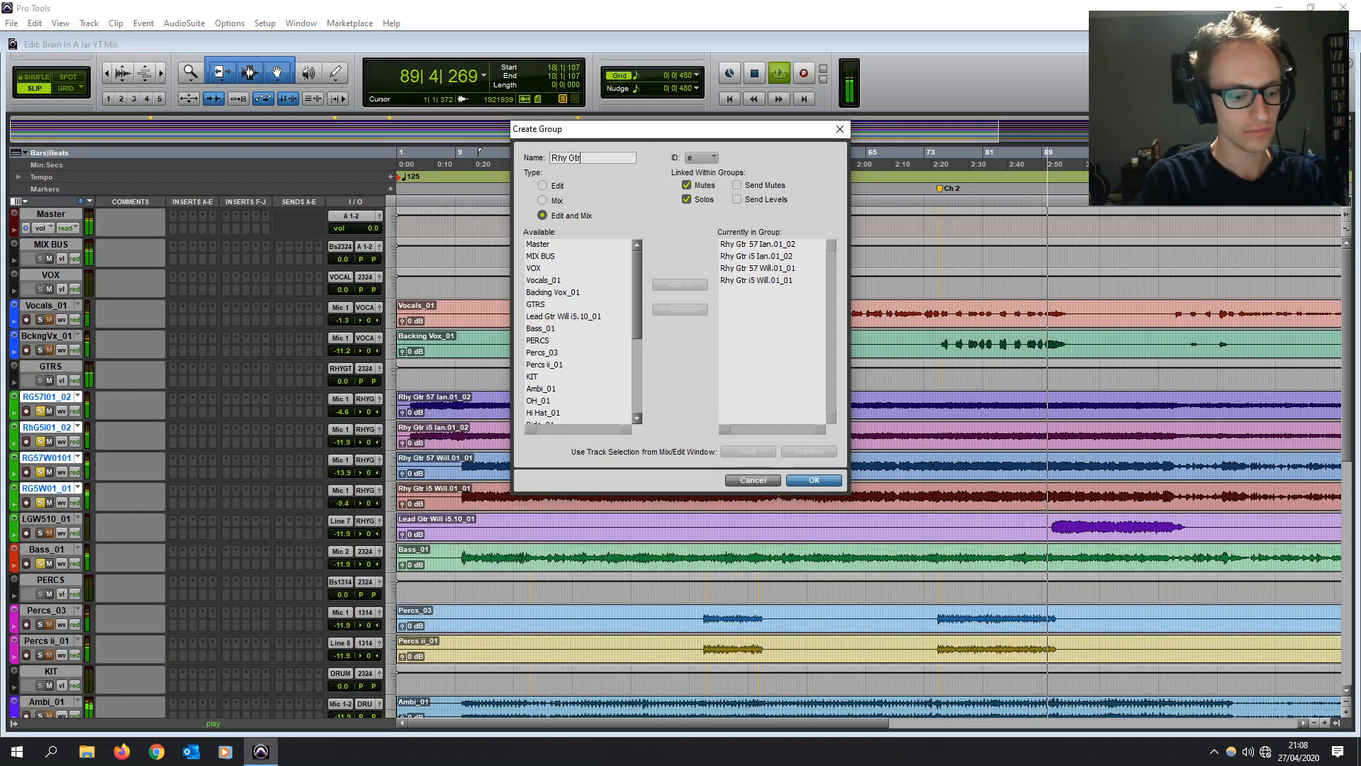
pyautogui.press('Return')
# - Lower the grouped rhythm guitars to -7.9, -15.2, -17.2 and -12.7 dB and raise the bass fader to -2.7 dB
pyautogui.moveTo(342, 502); pyautogui.dragTo(342, 564)
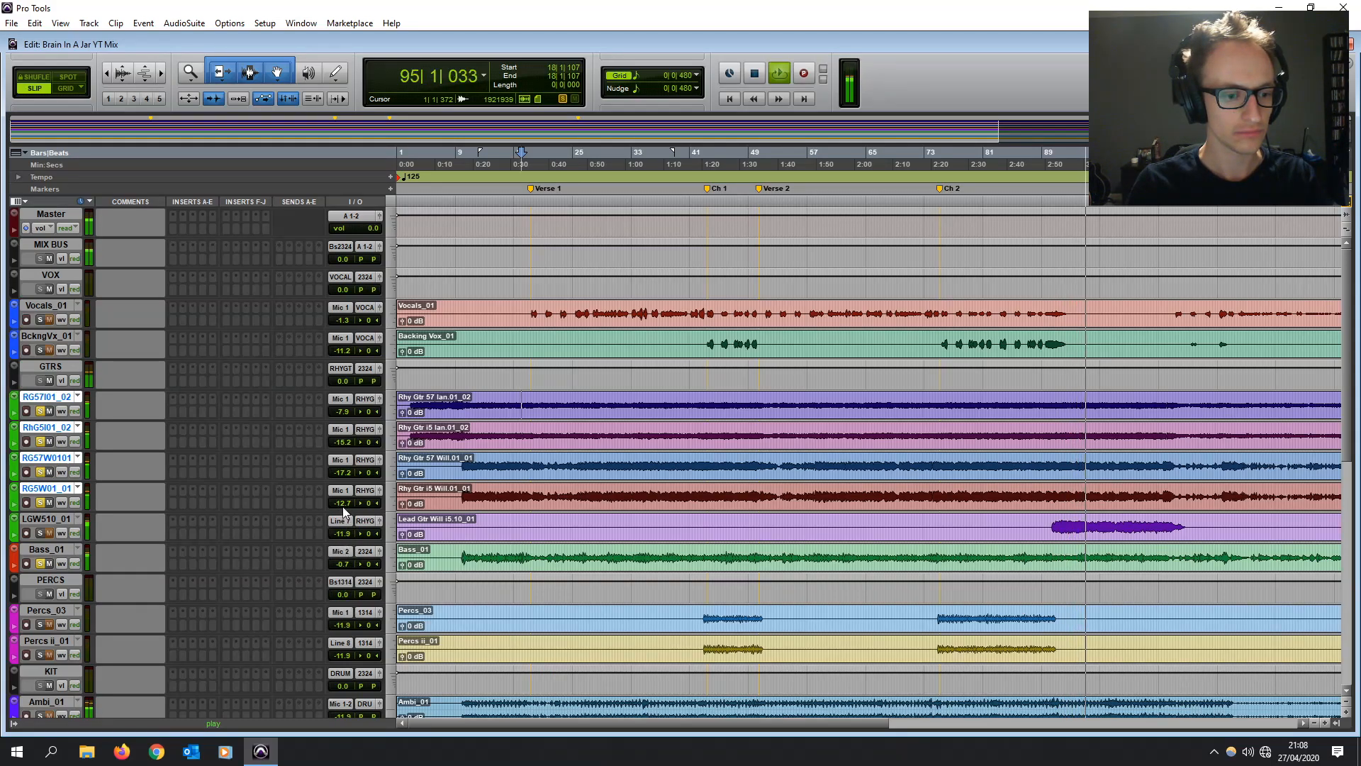
pyautogui.moveTo(342, 564); pyautogui.dragTo(341, 563)
# - Solo the grouped kick tracks and raise their faders to -5.5 dB
pyautogui.scroll(-5, 207, 577)
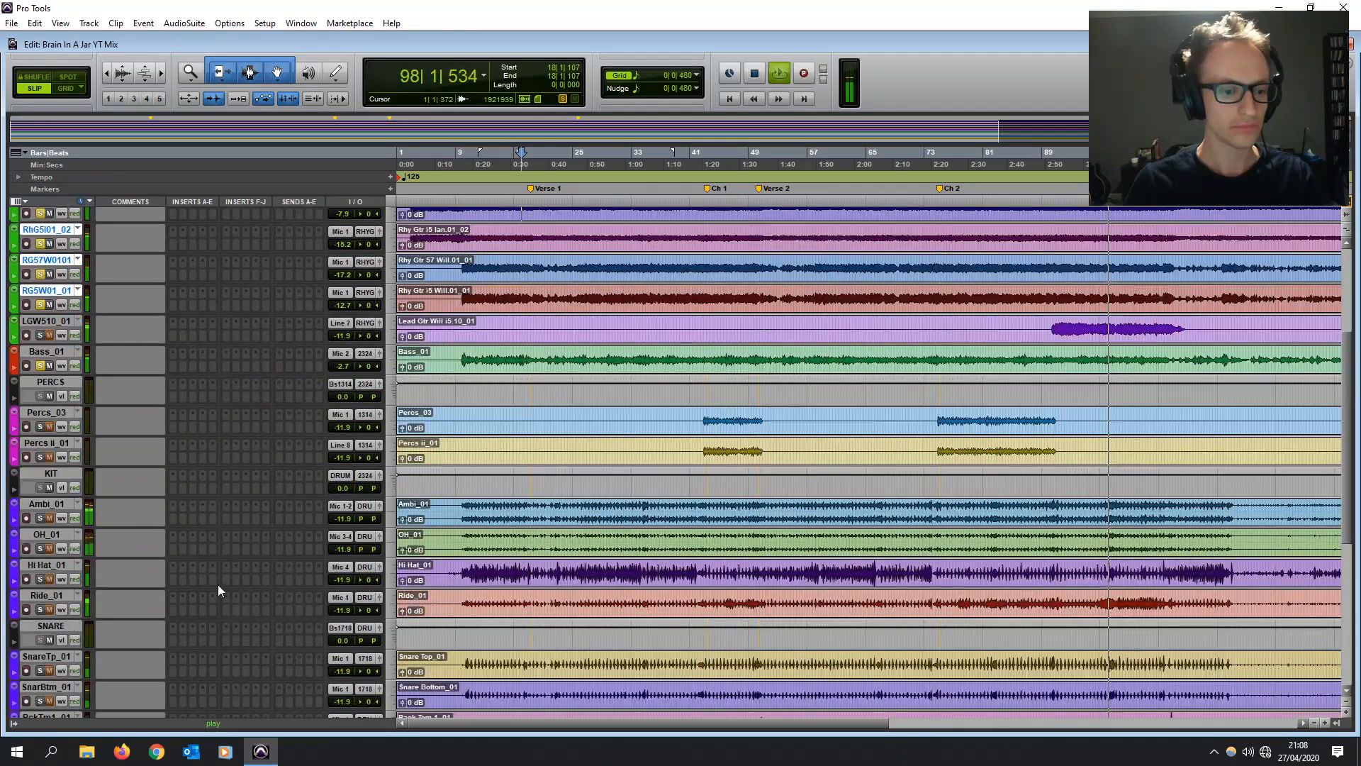
pyautogui.scroll(-10, 217, 586)
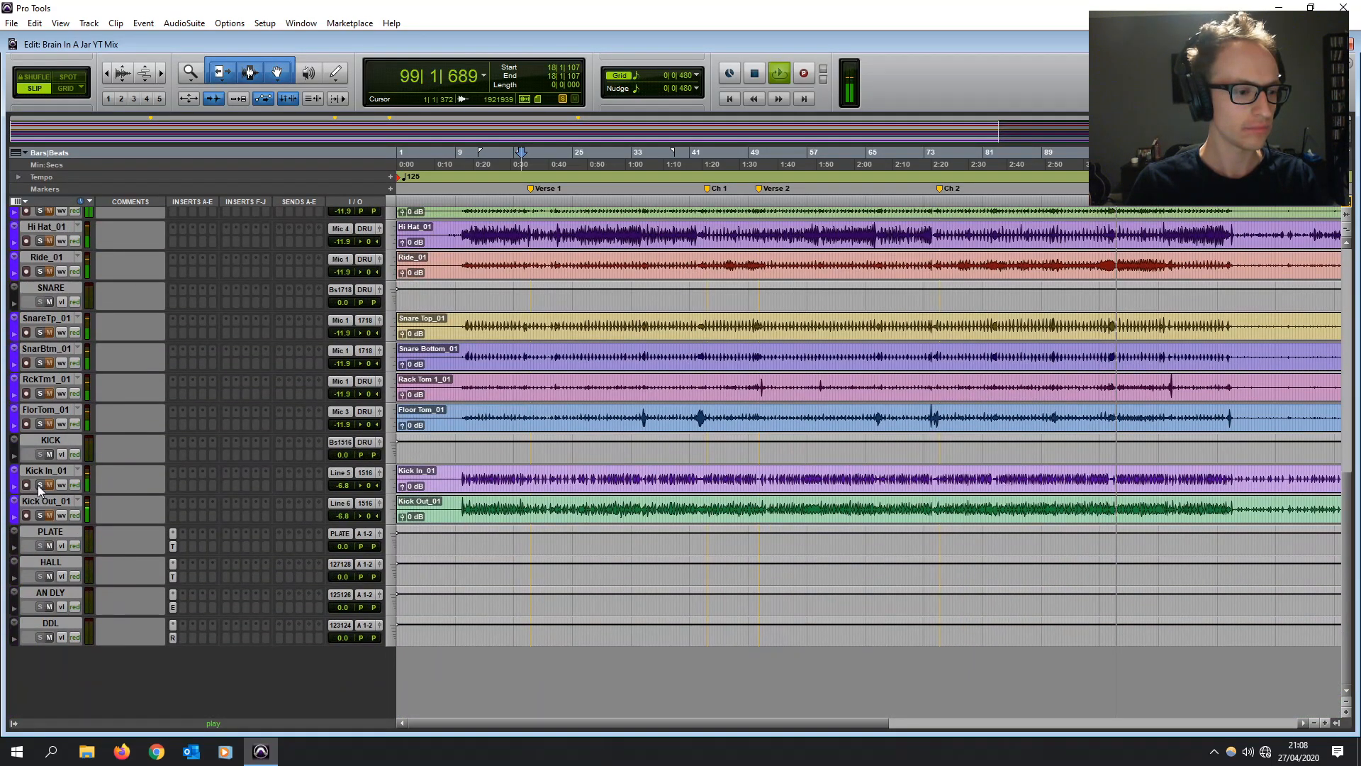
pyautogui.click(39, 485)
pyautogui.scroll(4, 233, 496)
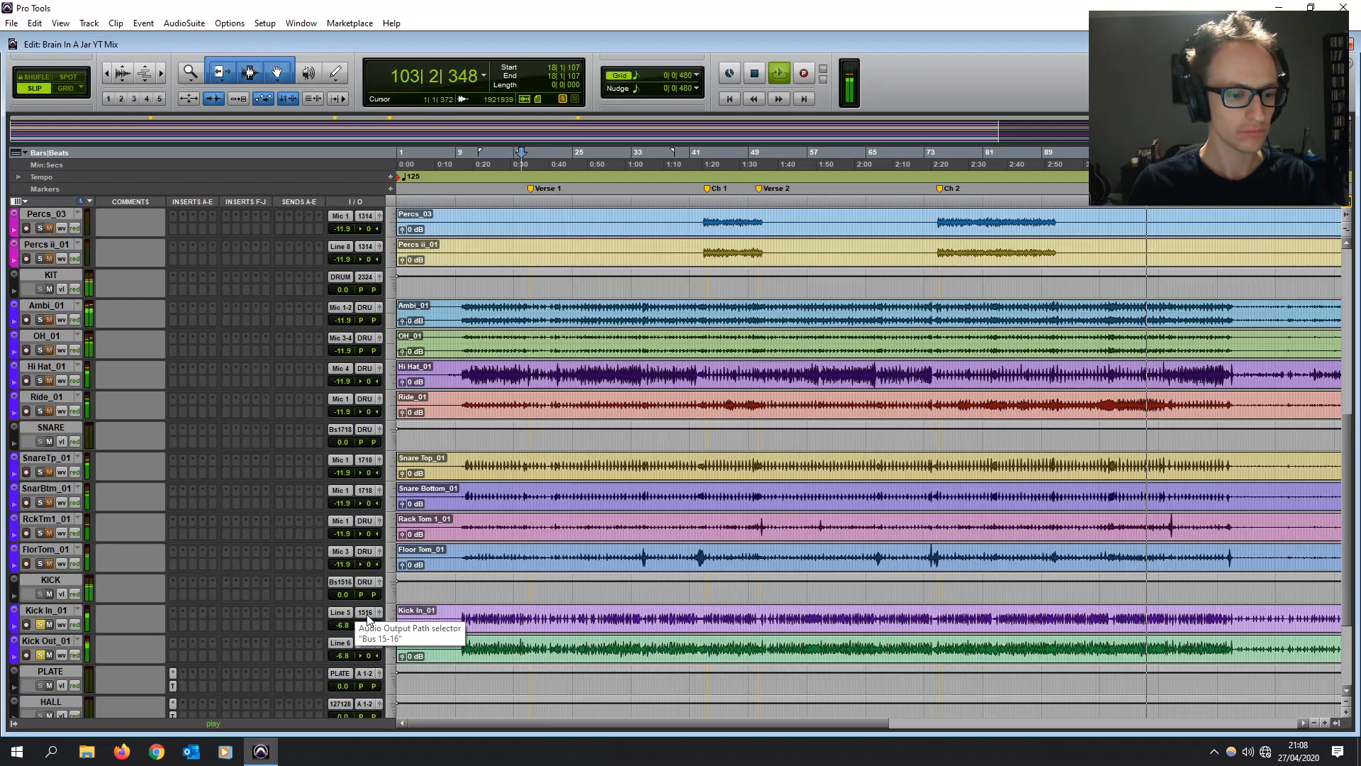
pyautogui.scroll(4, 67, 599)
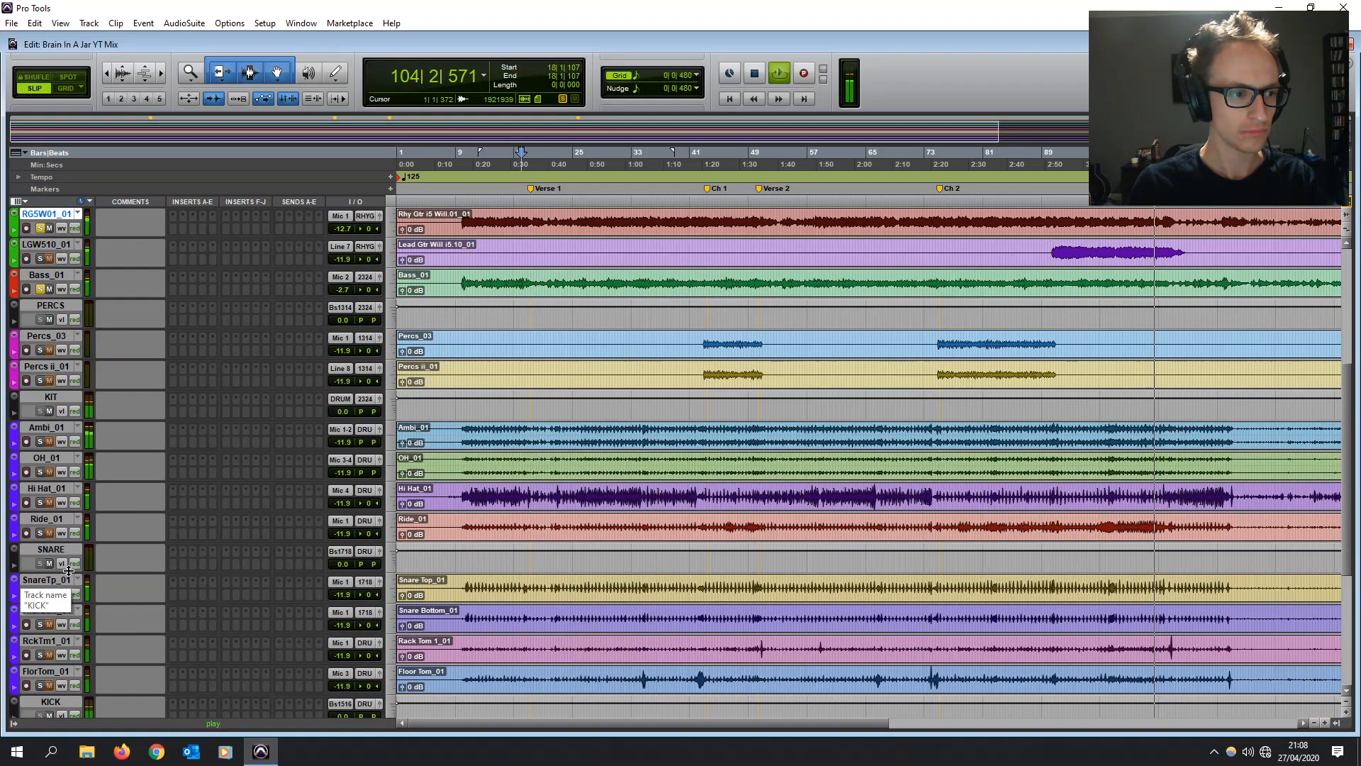
pyautogui.scroll(-5, 68, 588)
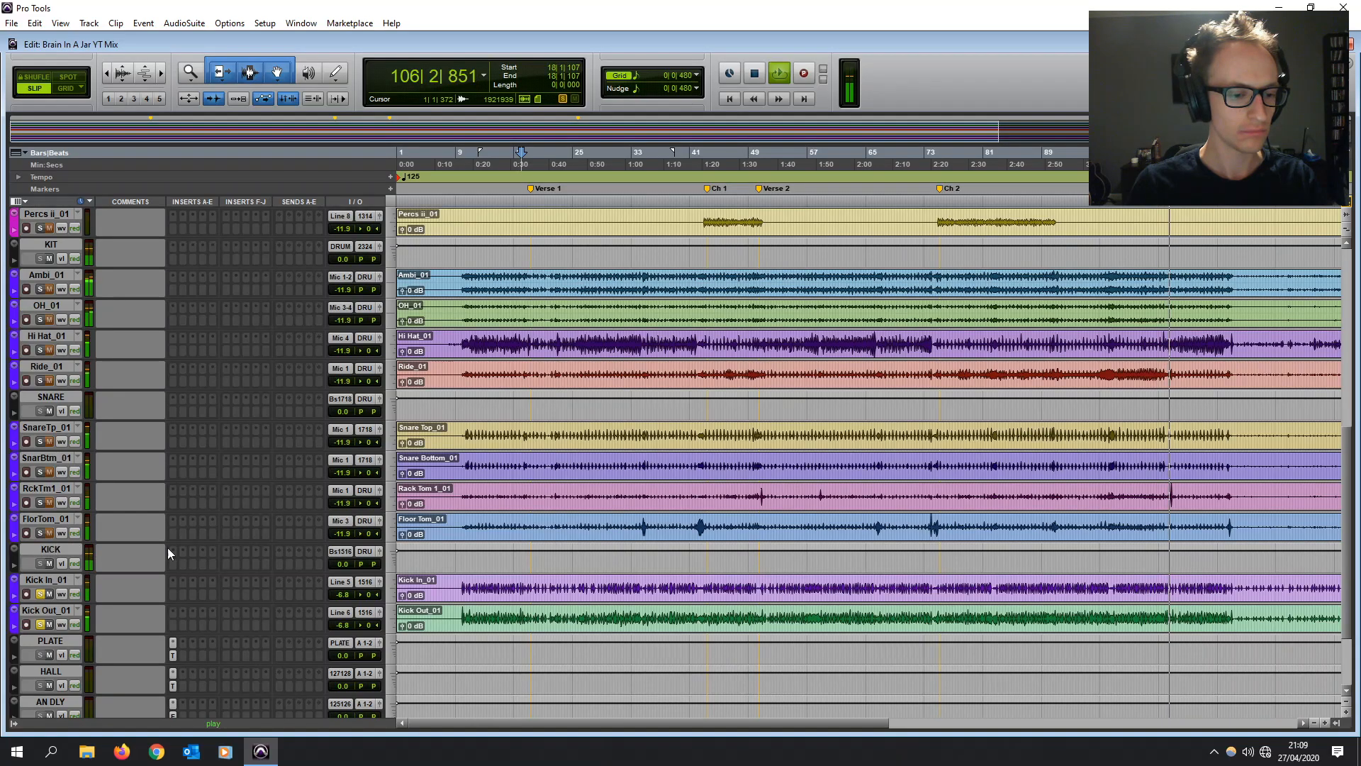
pyautogui.moveTo(347, 593); pyautogui.dragTo(347, 591)
# - Deactivate the Kick group and set Kick In to 0.0 dB and Kick Out to -16.0 dB
pyautogui.hotkey('ctrl', '=')
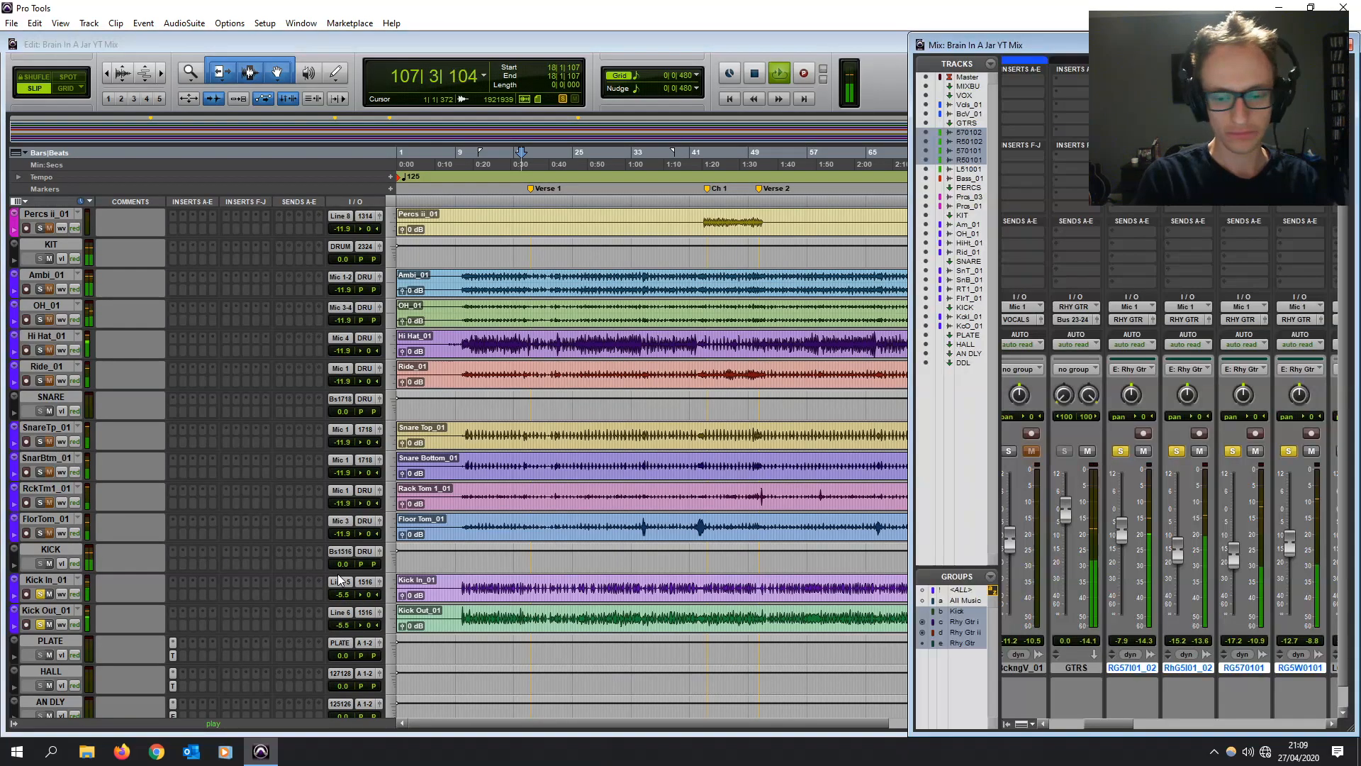
pyautogui.click(961, 612)
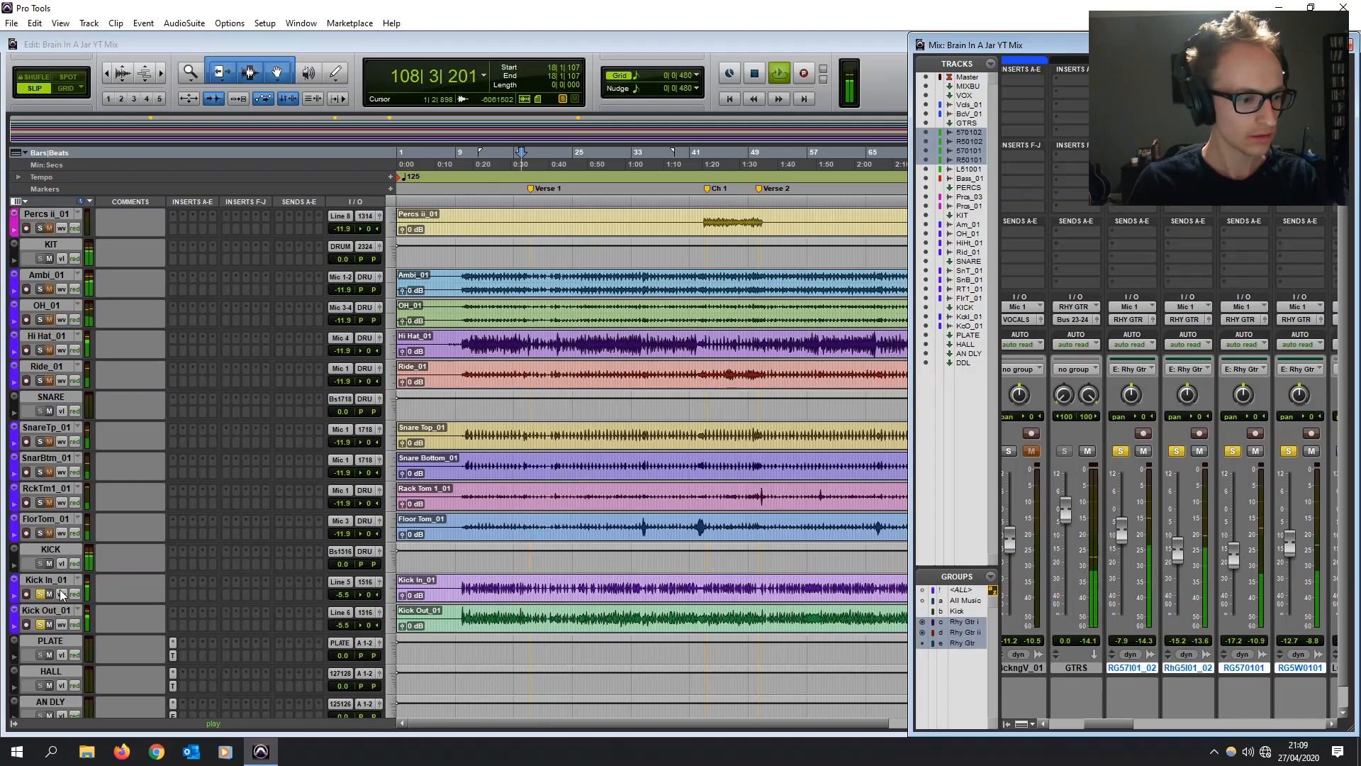
pyautogui.moveTo(343, 622); pyautogui.dragTo(344, 599)
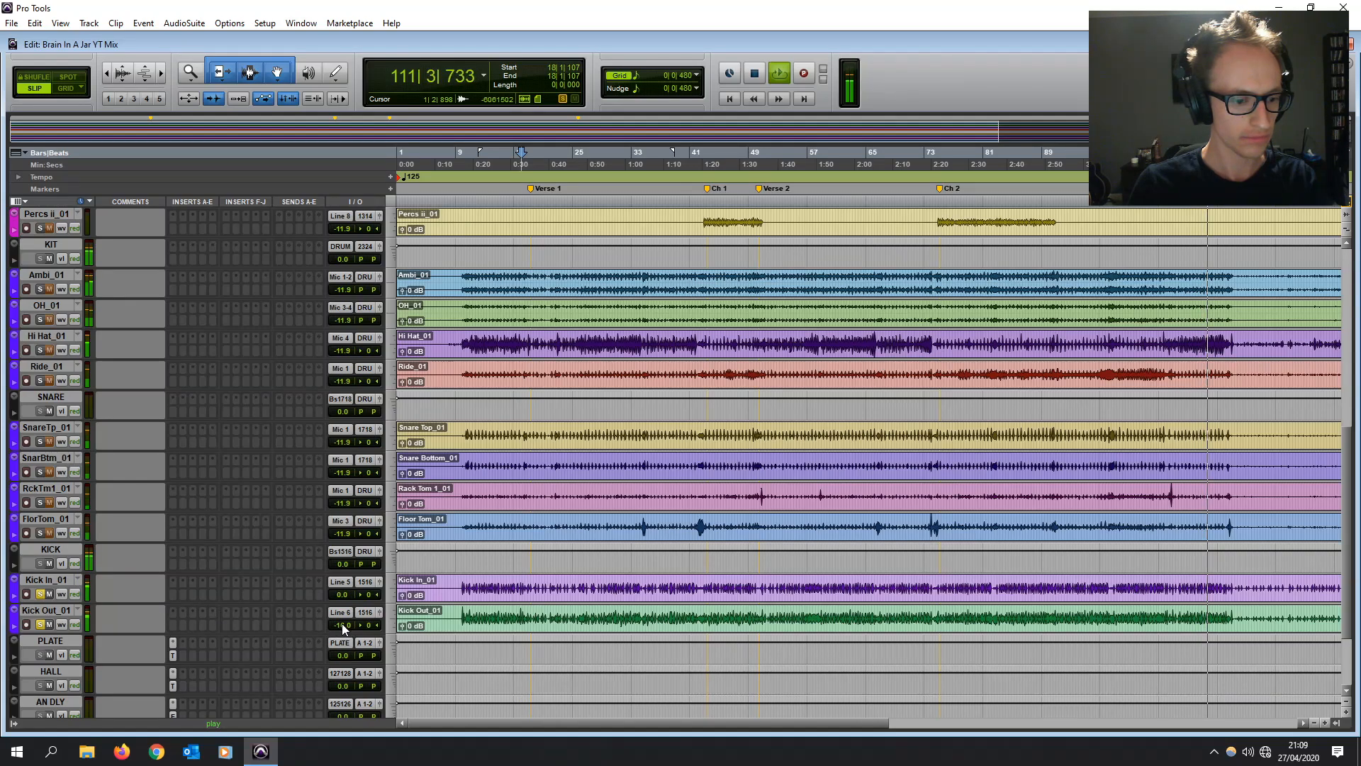
# - Compare Kick In and Kick Out soloed separately and together, restarting playback from about bar 18
pyautogui.keyDown('alt'); pyautogui.click(39, 593); pyautogui.keyUp('alt')
pyautogui.click(39, 593)
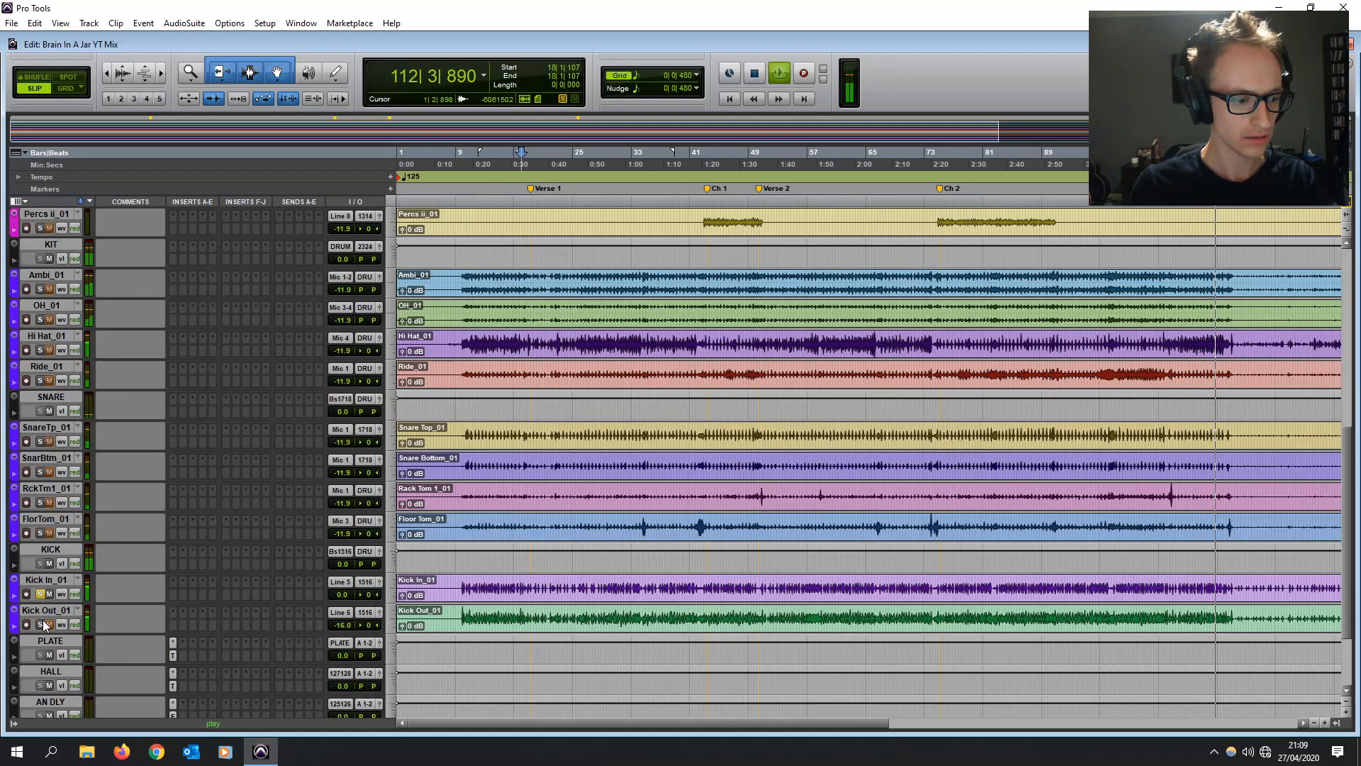
pyautogui.click(40, 594)
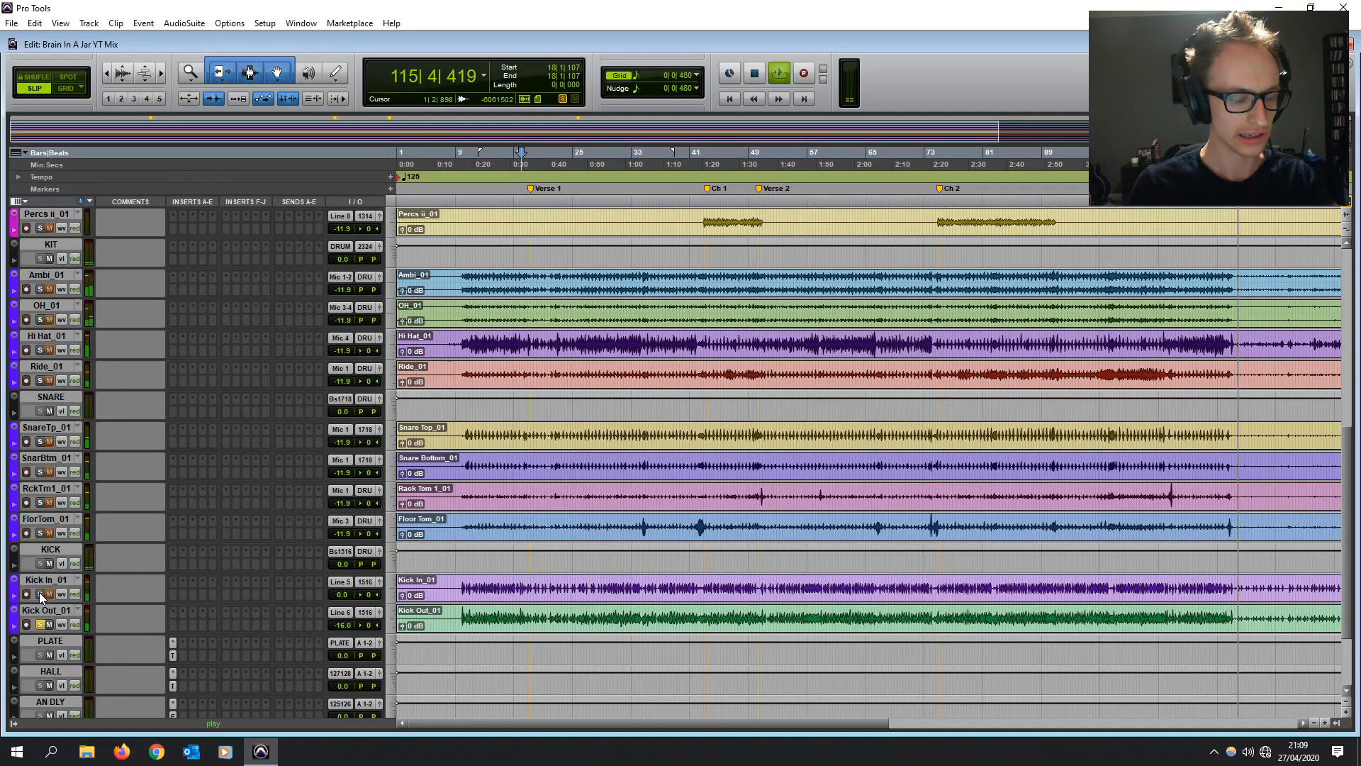
pyautogui.click(528, 586)
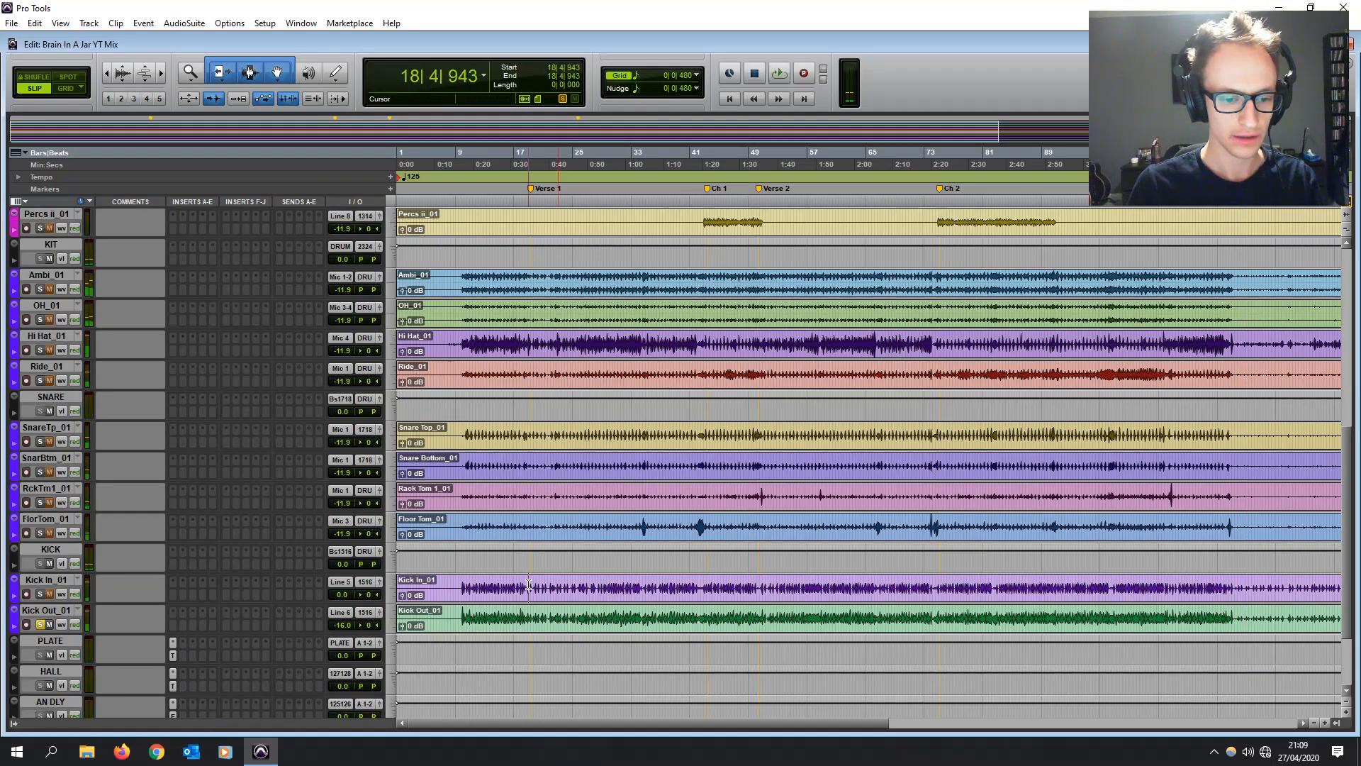
pyautogui.click(40, 594)
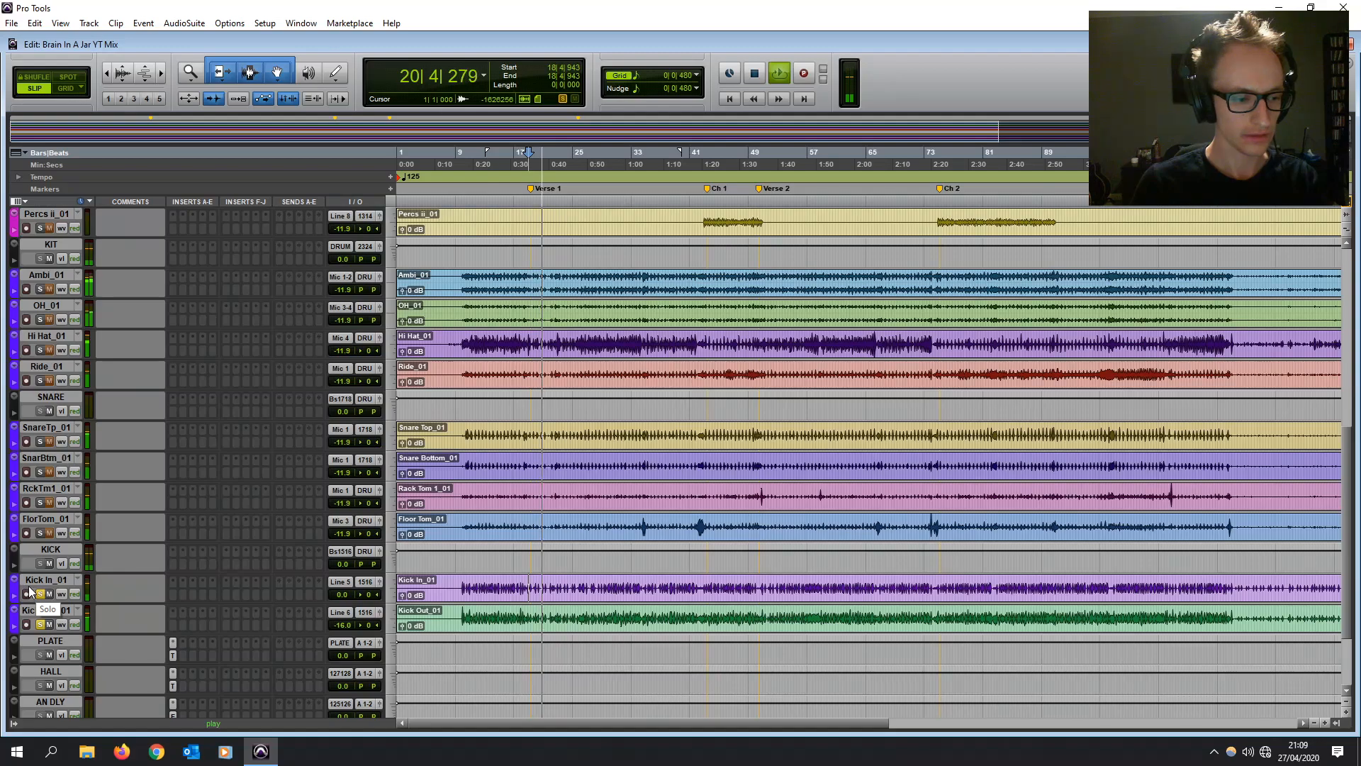
# - Reactivate the Kick group, then solo the floor tom and play from its fill at about bar 41
pyautogui.hotkey('ctrl', '=')
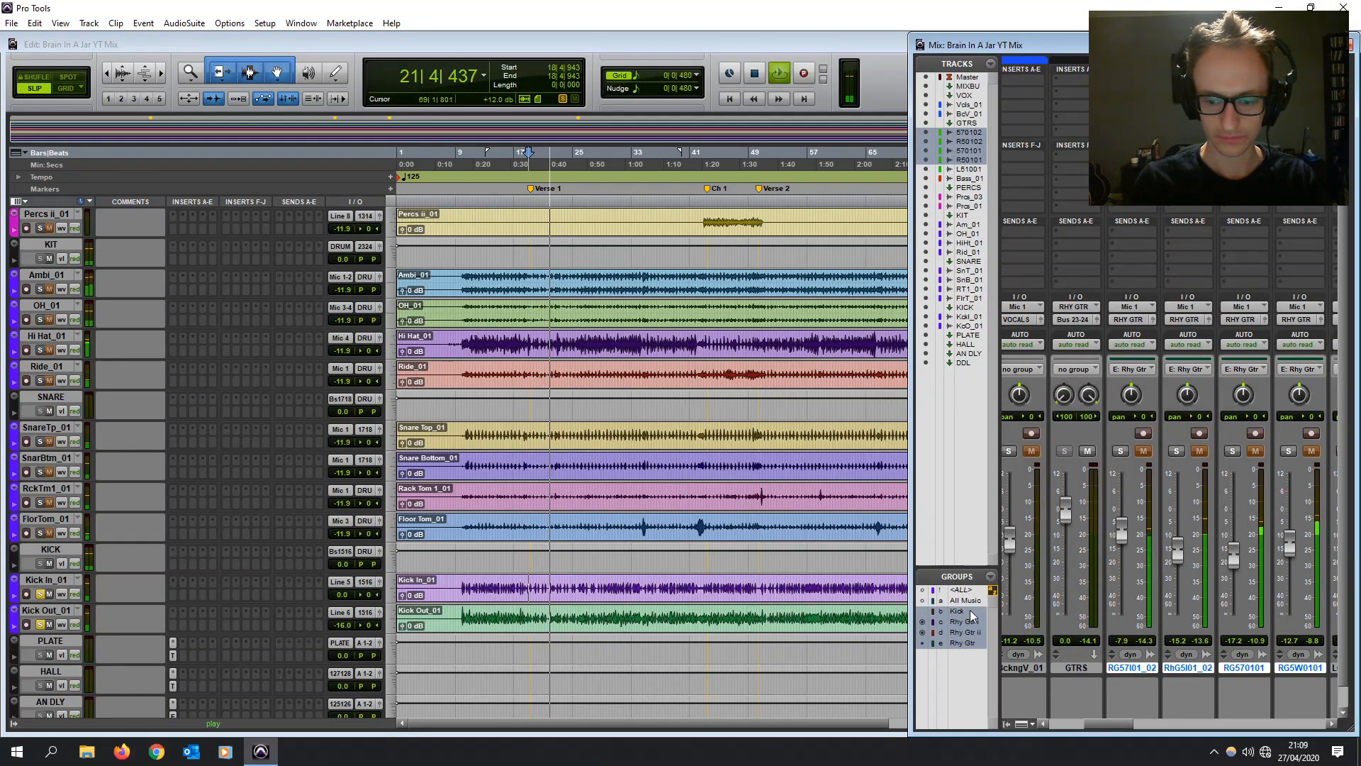
pyautogui.hotkey('ctrl', '=')
pyautogui.click(40, 532)
pyautogui.press('space')
pyautogui.click(697, 524)
pyautogui.press('space')
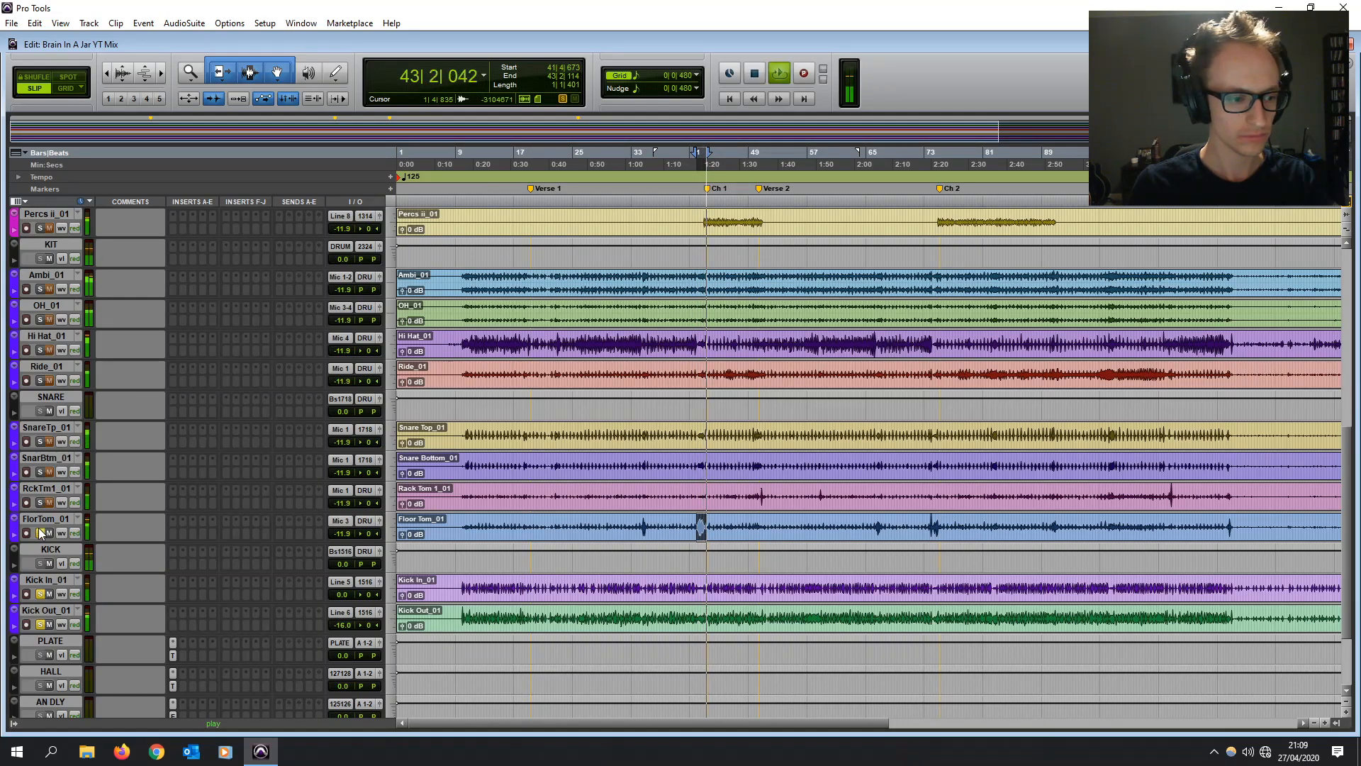
# - Solo the rack tom, play from its hit at about bar 50 and raise both tom faders to -7.9 dB
pyautogui.click(40, 502)
pyautogui.press('space')
pyautogui.click(759, 491)
pyautogui.press('space')
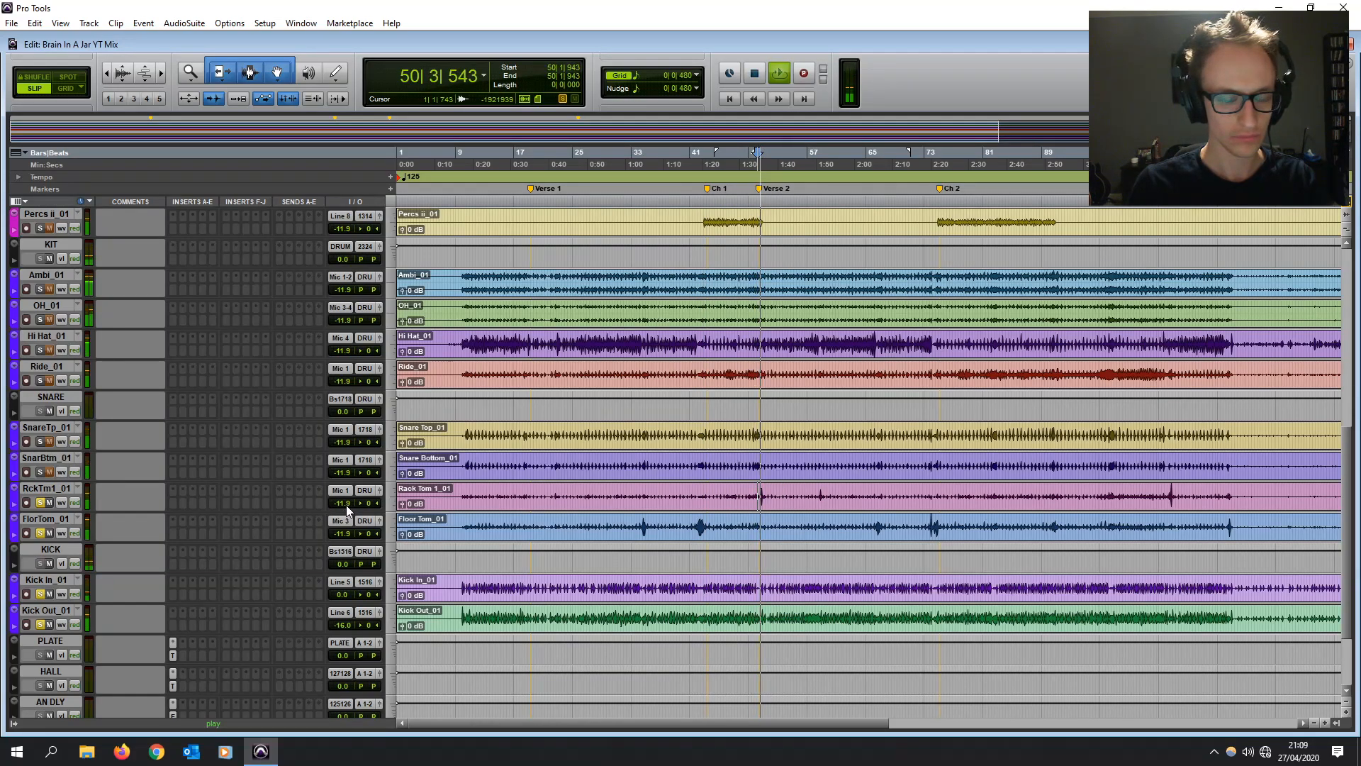
pyautogui.moveTo(344, 506); pyautogui.dragTo(337, 529)
# - Loop the snare from about bar 49 to 51, solo Snare Top alone and raise its fader to -5.9 dB
pyautogui.click(41, 471)
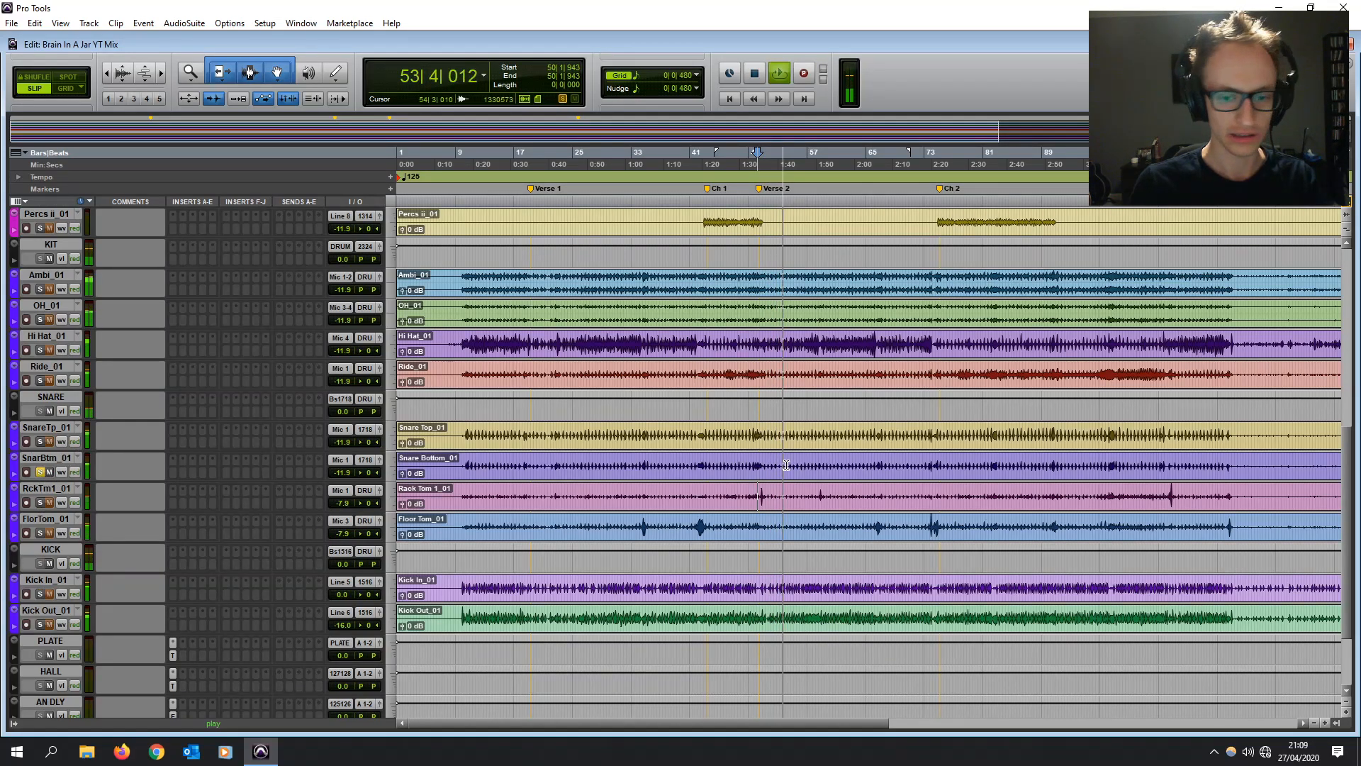
pyautogui.moveTo(754, 432); pyautogui.dragTo(766, 432)
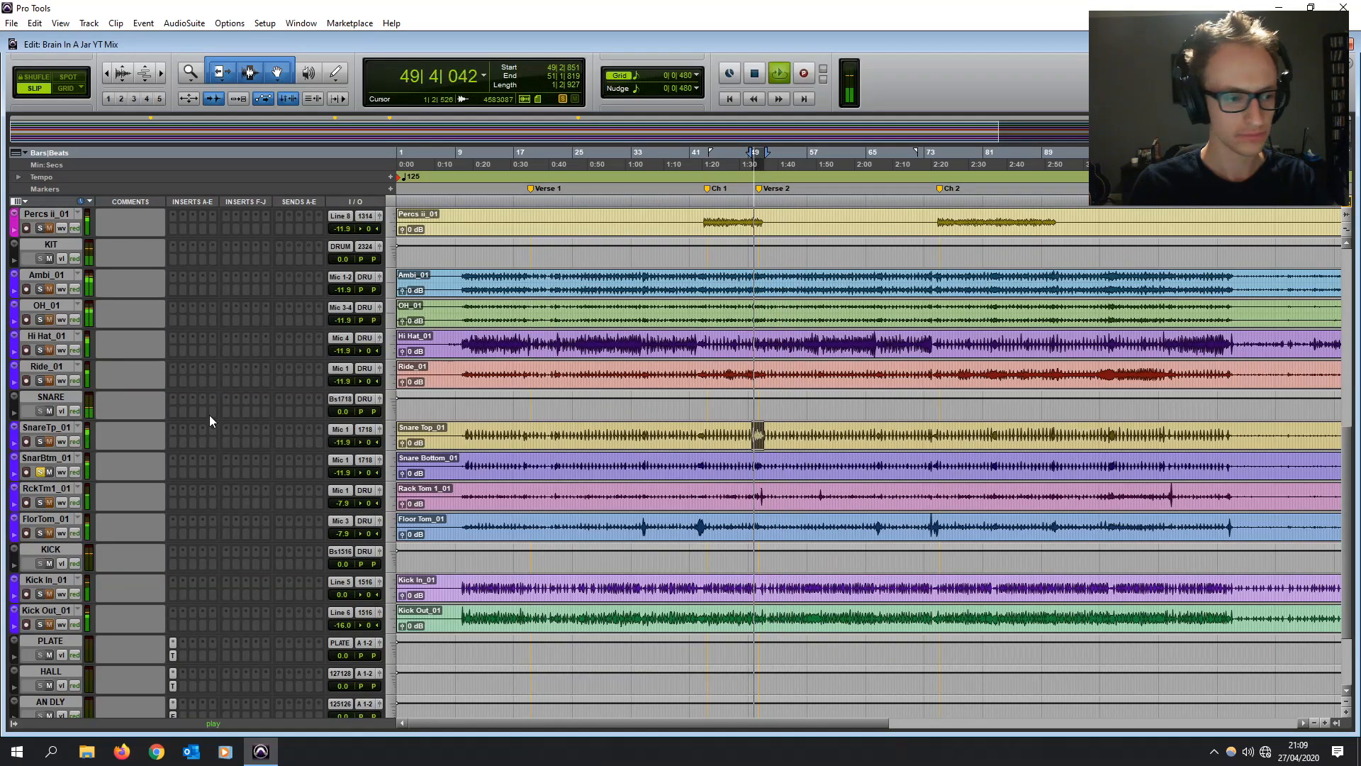
pyautogui.click(39, 441)
pyautogui.click(40, 471)
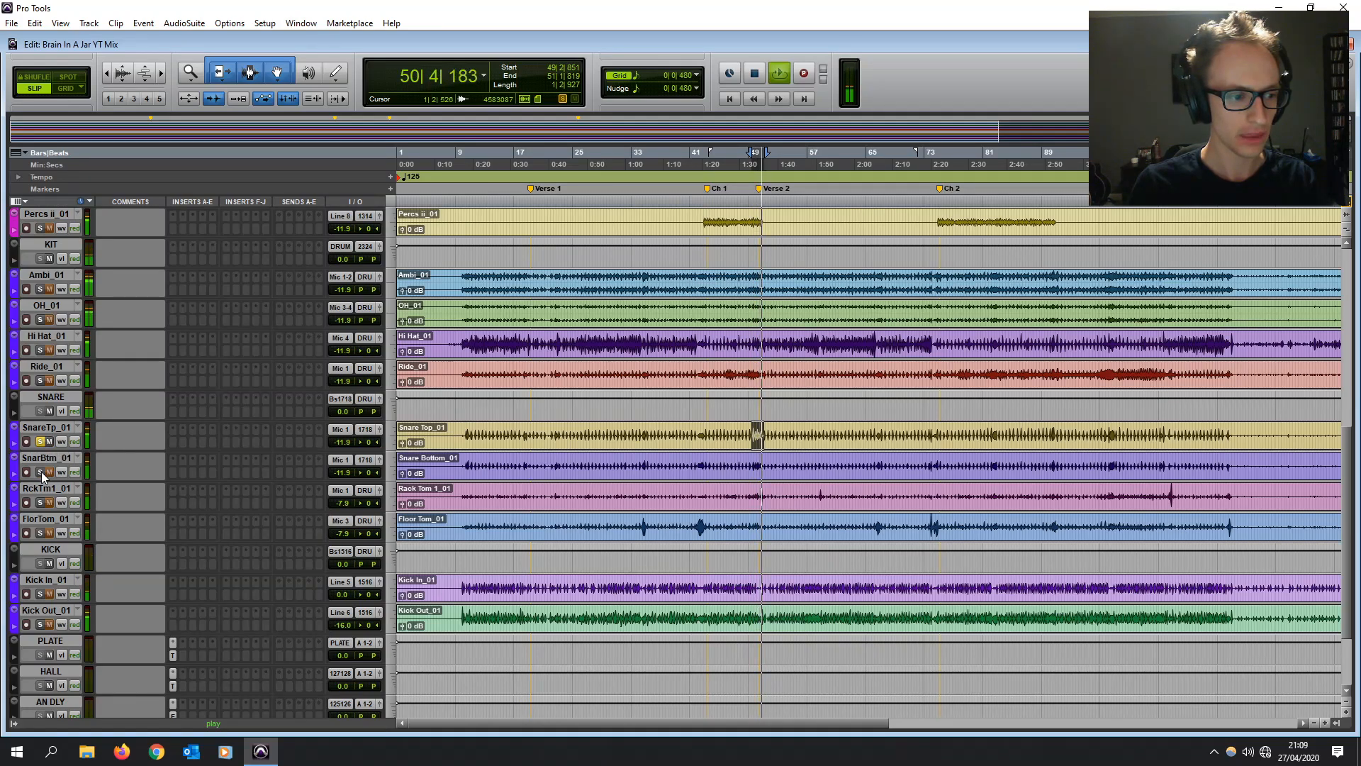
pyautogui.moveTo(342, 443); pyautogui.dragTo(343, 436)
# - Solo Snare Bottom together with Snare Top and group the two tracks as Snare
pyautogui.click(41, 472)
pyautogui.click(50, 428)
pyautogui.hotkey('ctrl', 'g')
pyautogui.write('Snare')
pyautogui.press('Return')
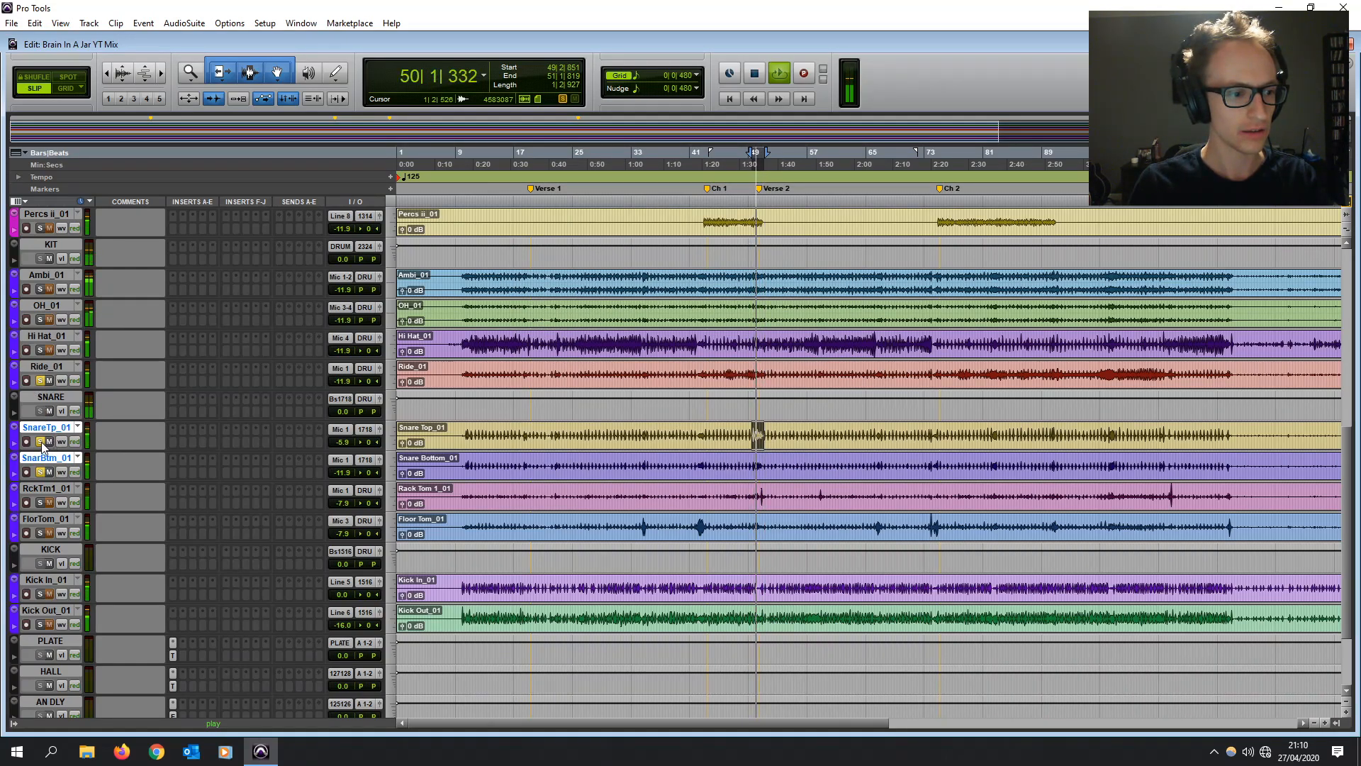
# - Solo the ride with the snares and lower its fader to -14.5 dB
pyautogui.click(343, 381)
pyautogui.moveTo(343, 384); pyautogui.dragTo(343, 386)
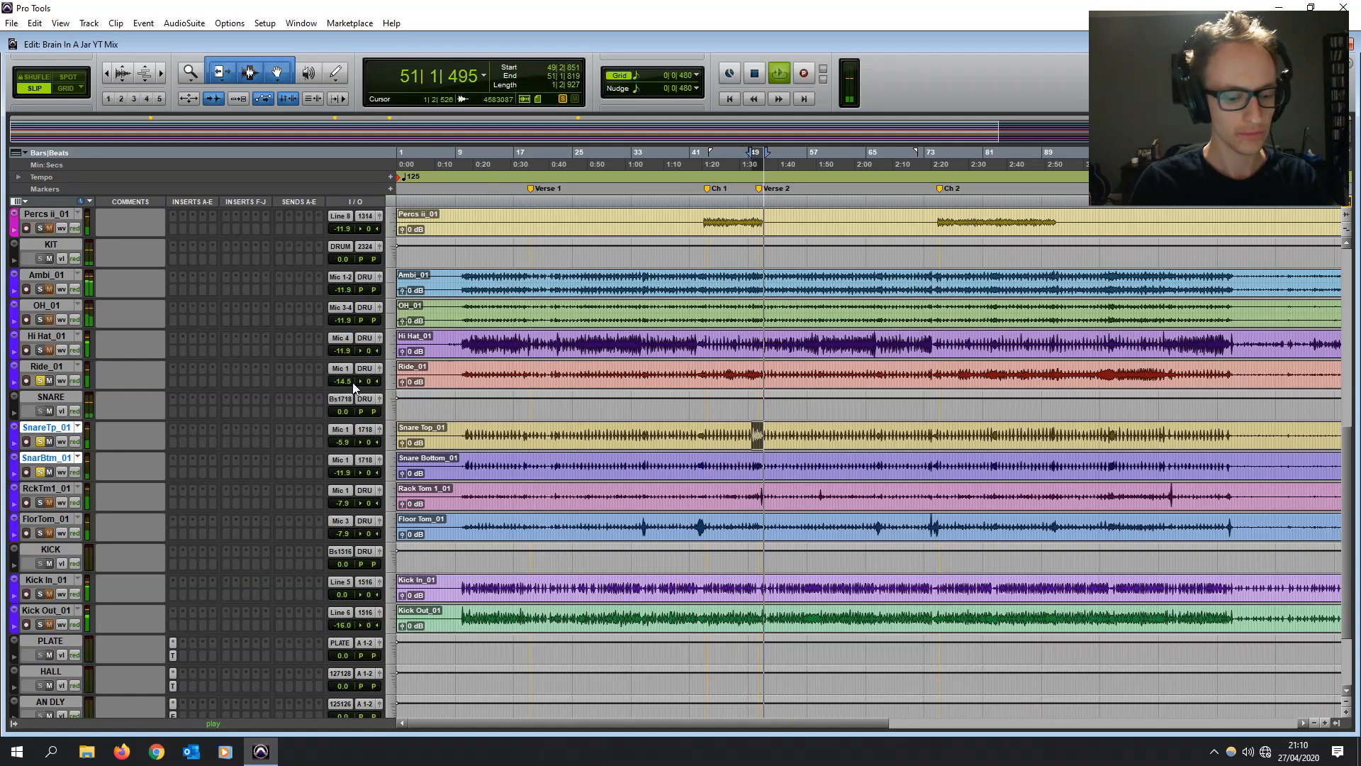
pyautogui.hotkey('ctrl', '=')
pyautogui.hotkey('ctrl', '=')
# - Create an edit and mix group named Drums from all drum tracks, Ambi through Kick Out, leaving out the bus tracks
pyautogui.moveTo(54, 275); pyautogui.dragTo(47, 370)
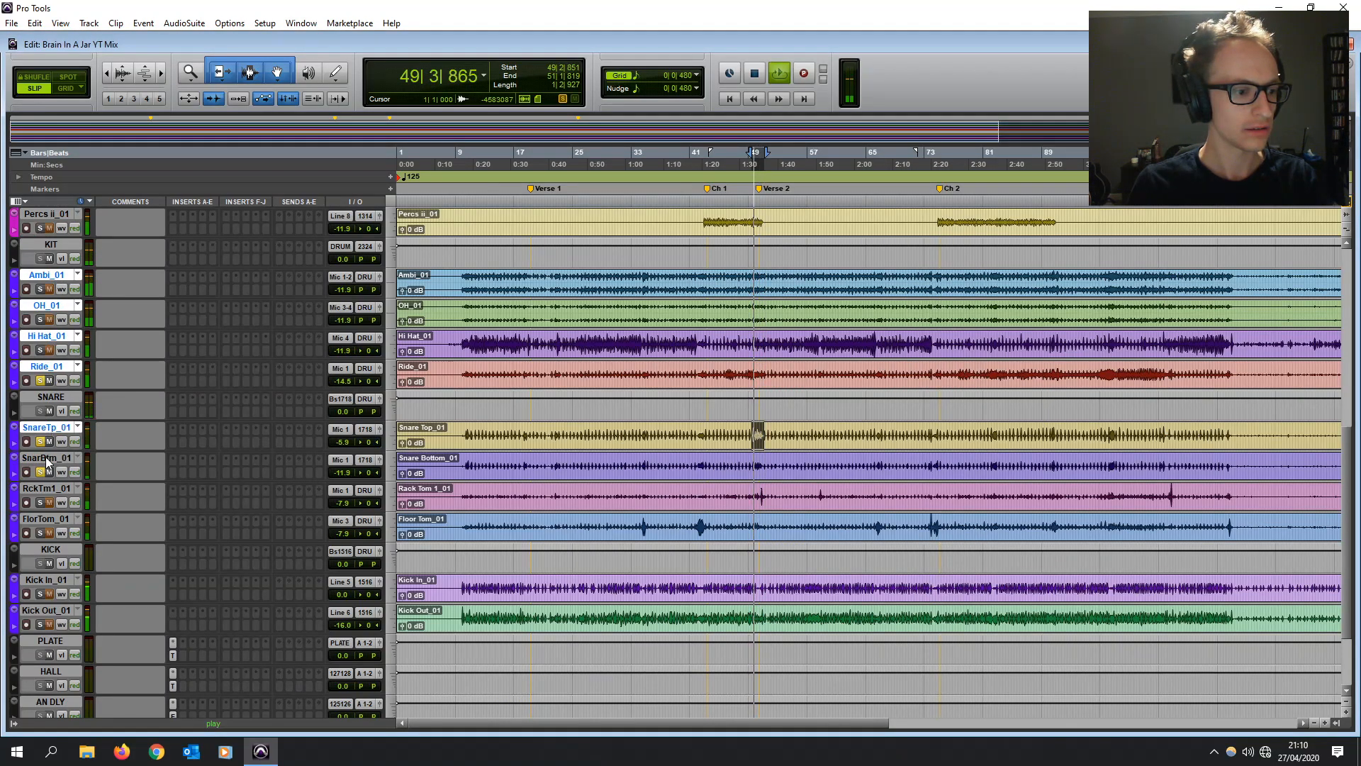
pyautogui.moveTo(49, 521); pyautogui.dragTo(50, 613)
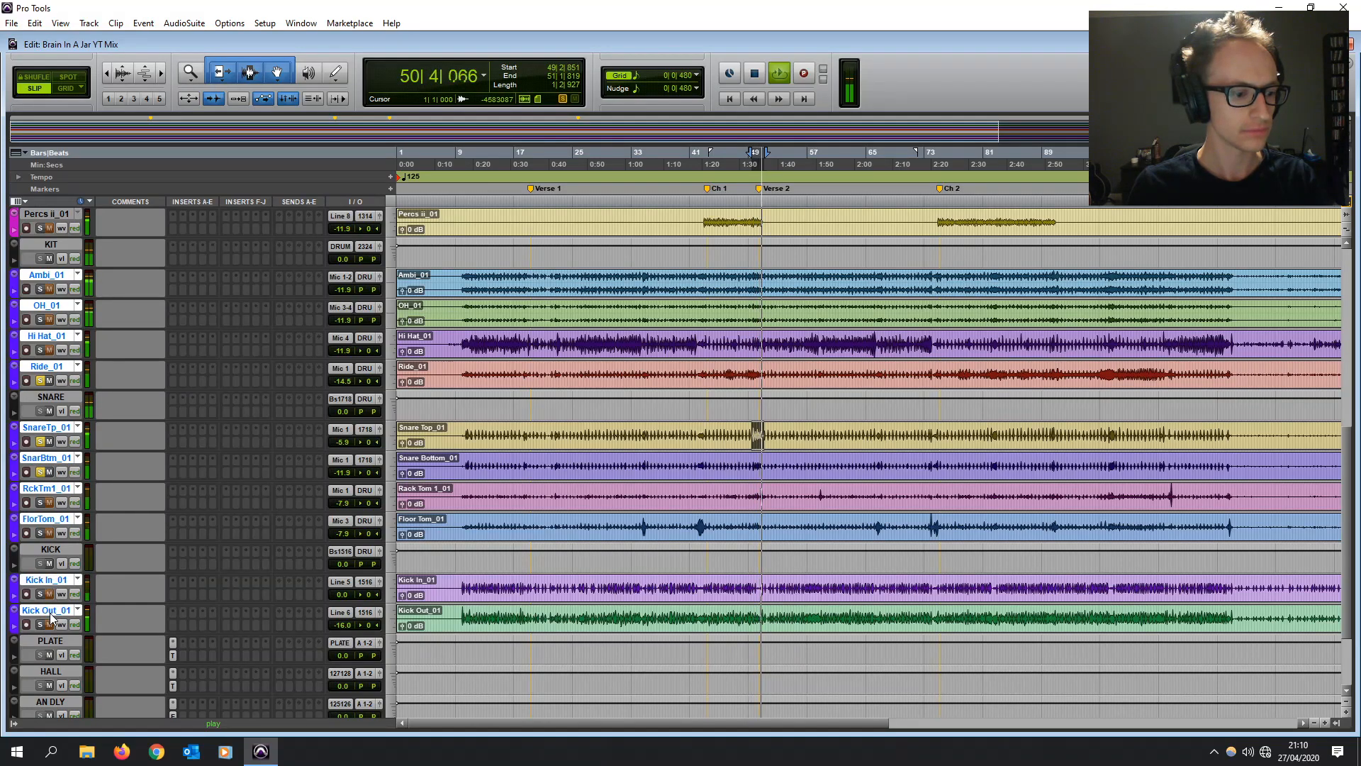
pyautogui.hotkey('ctrl', 'g')
pyautogui.write('Drums')
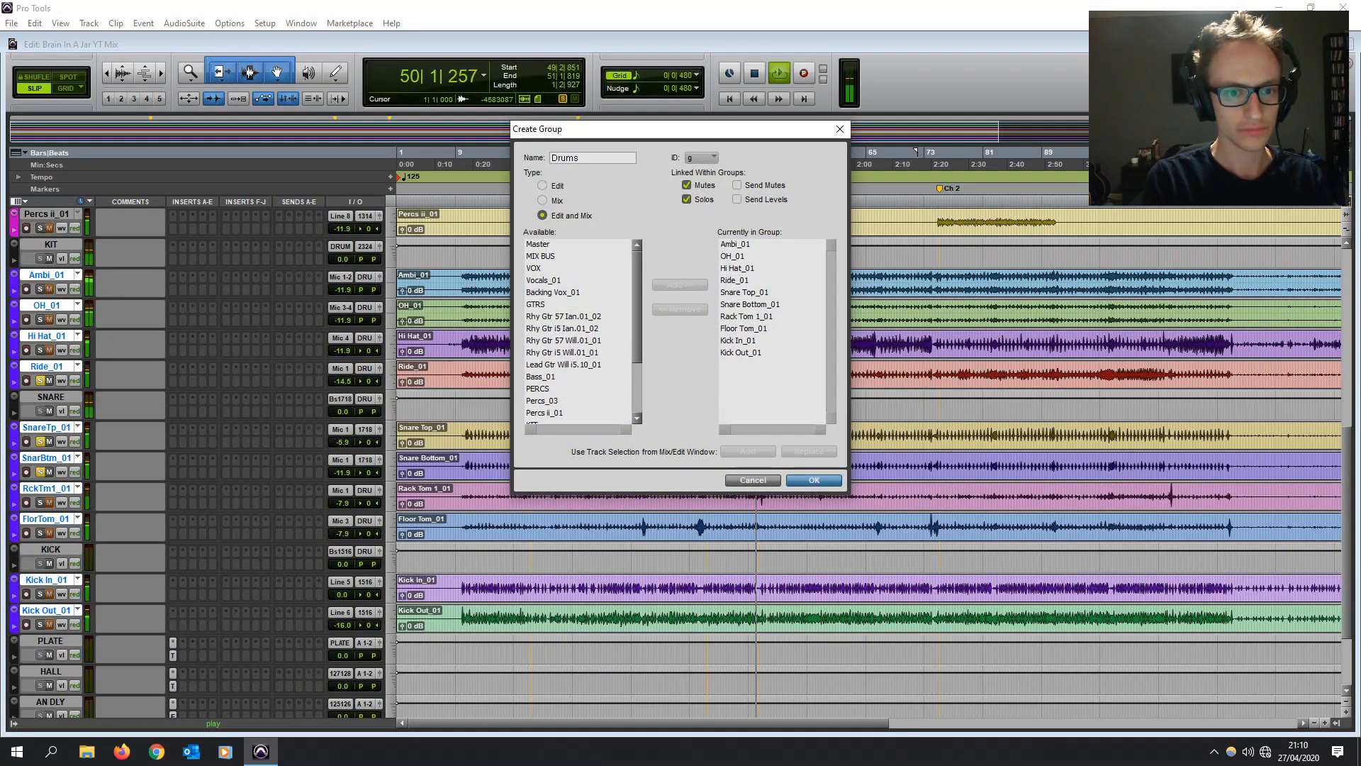
pyautogui.press('Return')
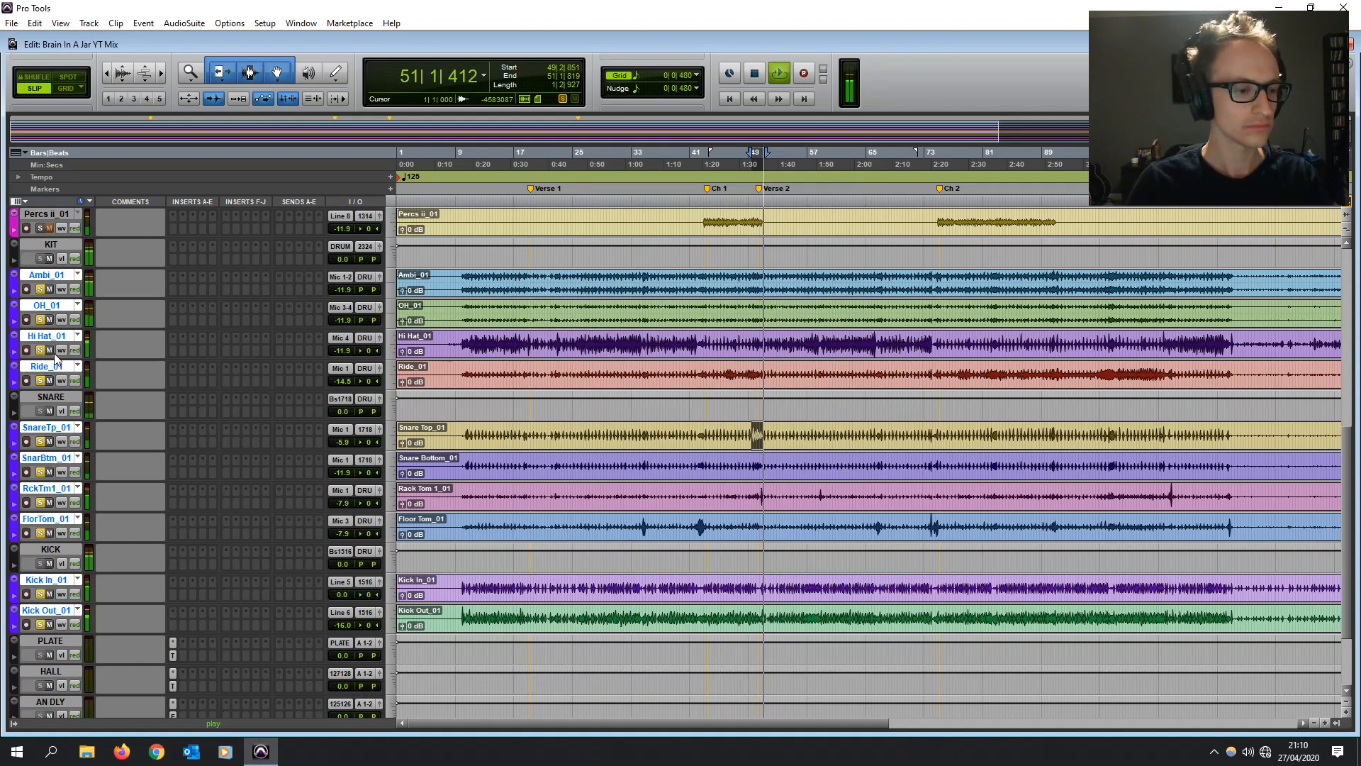
# - Deactivate the Drums group and set Snare Top to -3.2 dB, Snare Bottom to -9.2 dB and Ambi to -18.5 dB
pyautogui.hotkey('ctrl', '=')
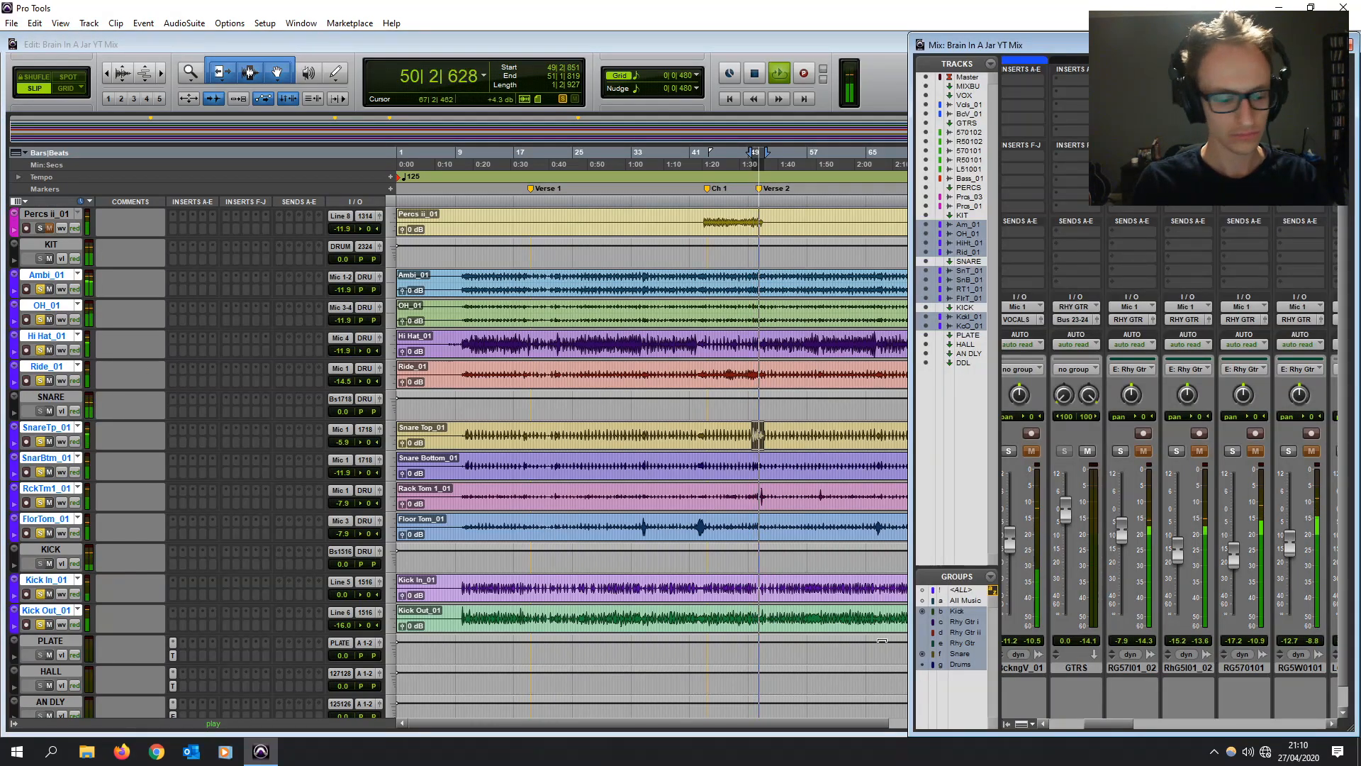
pyautogui.hotkey('ctrl', '=')
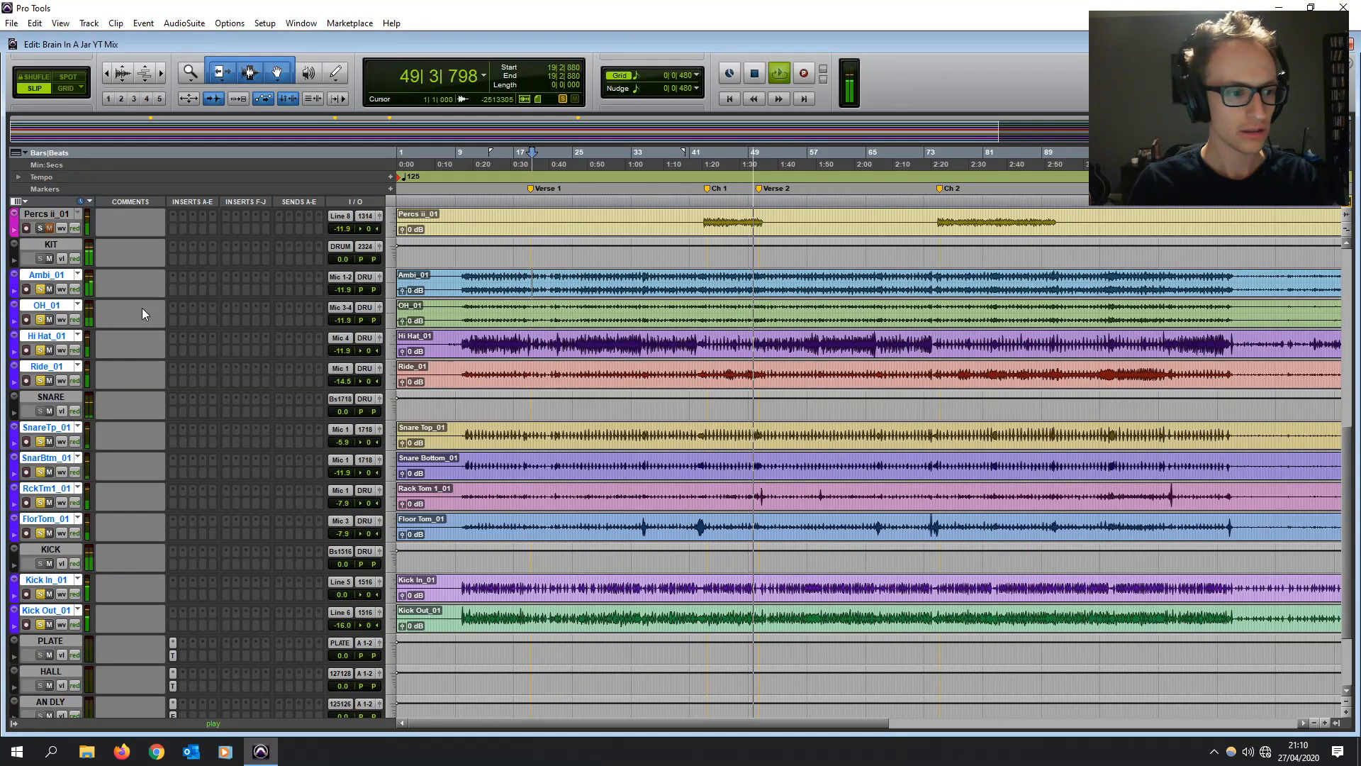
pyautogui.moveTo(345, 323)
pyautogui.mouseDown()
pyautogui.moveTo(345, 306)
pyautogui.moveTo(348, 322)
pyautogui.mouseUp()
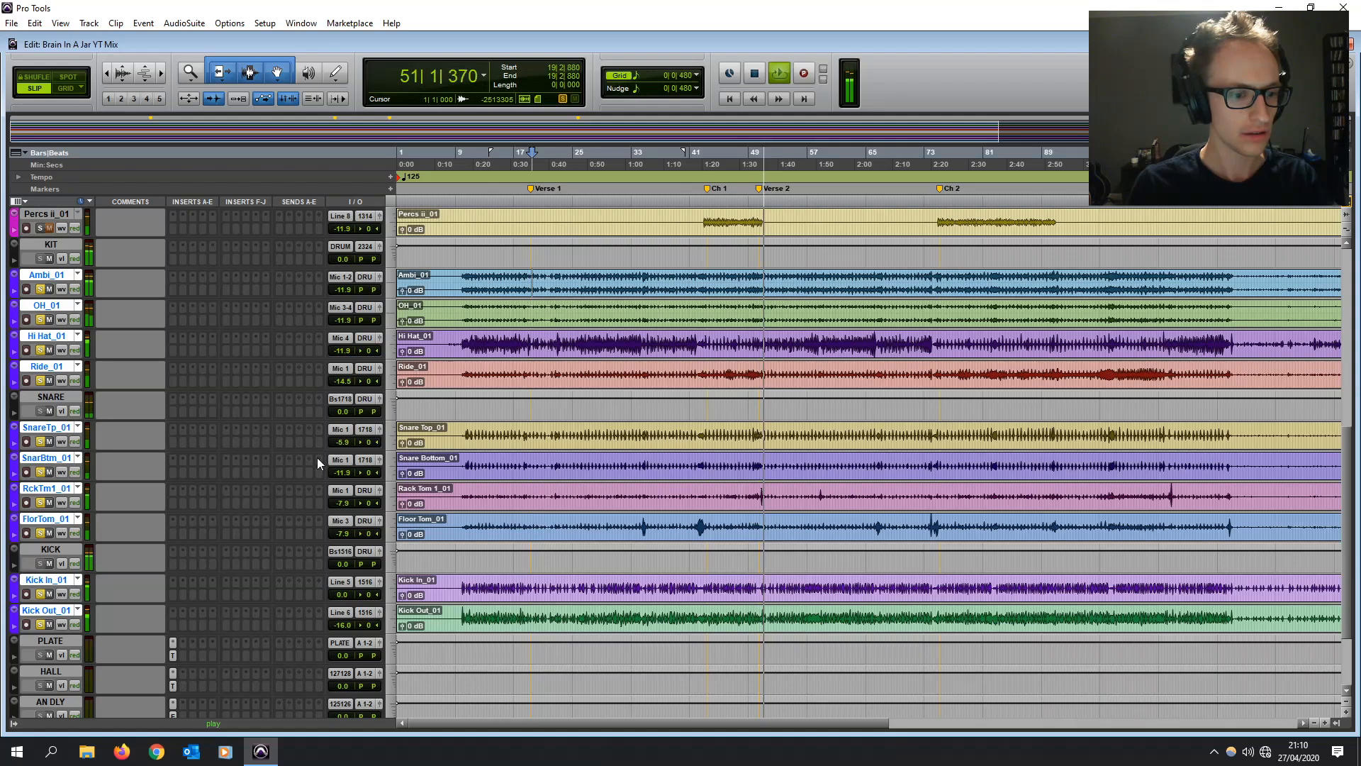
pyautogui.moveTo(345, 444); pyautogui.dragTo(345, 441)
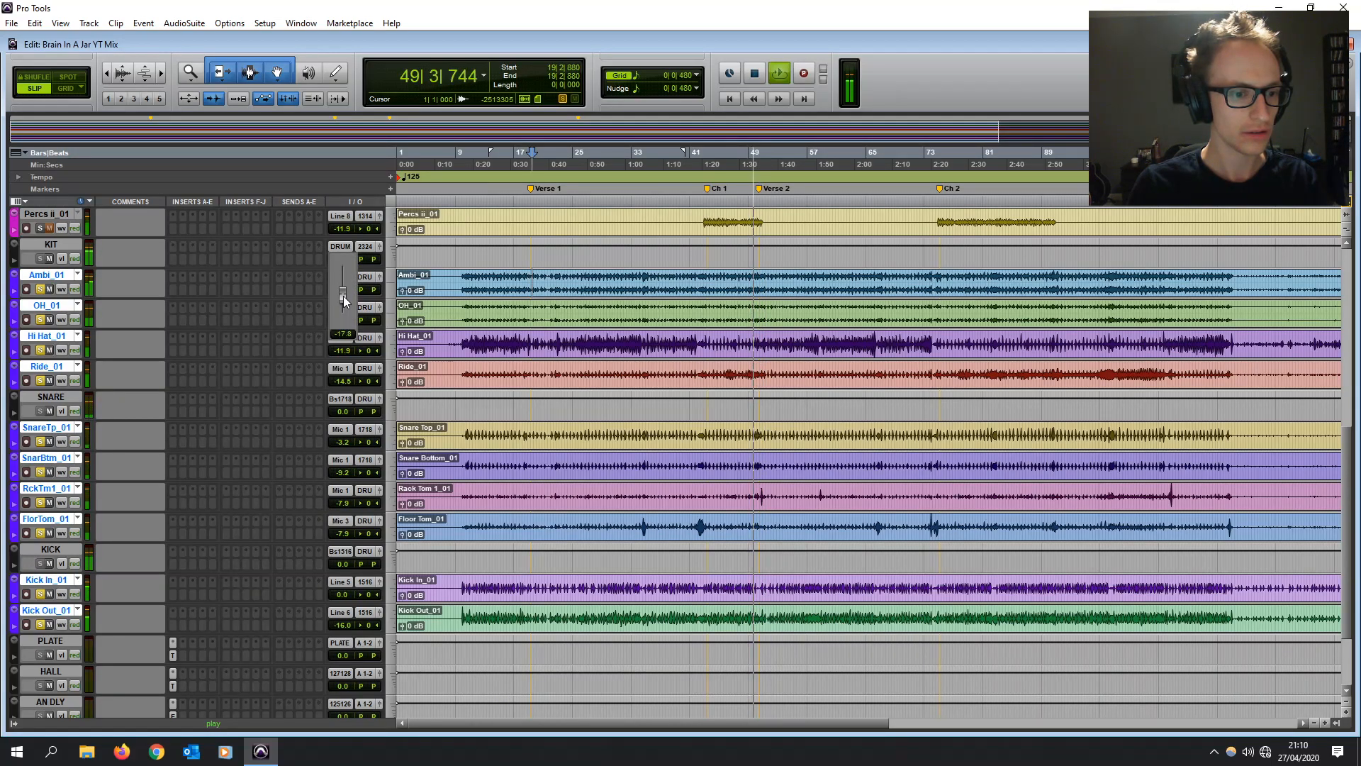
pyautogui.moveTo(343, 296); pyautogui.dragTo(343, 296)
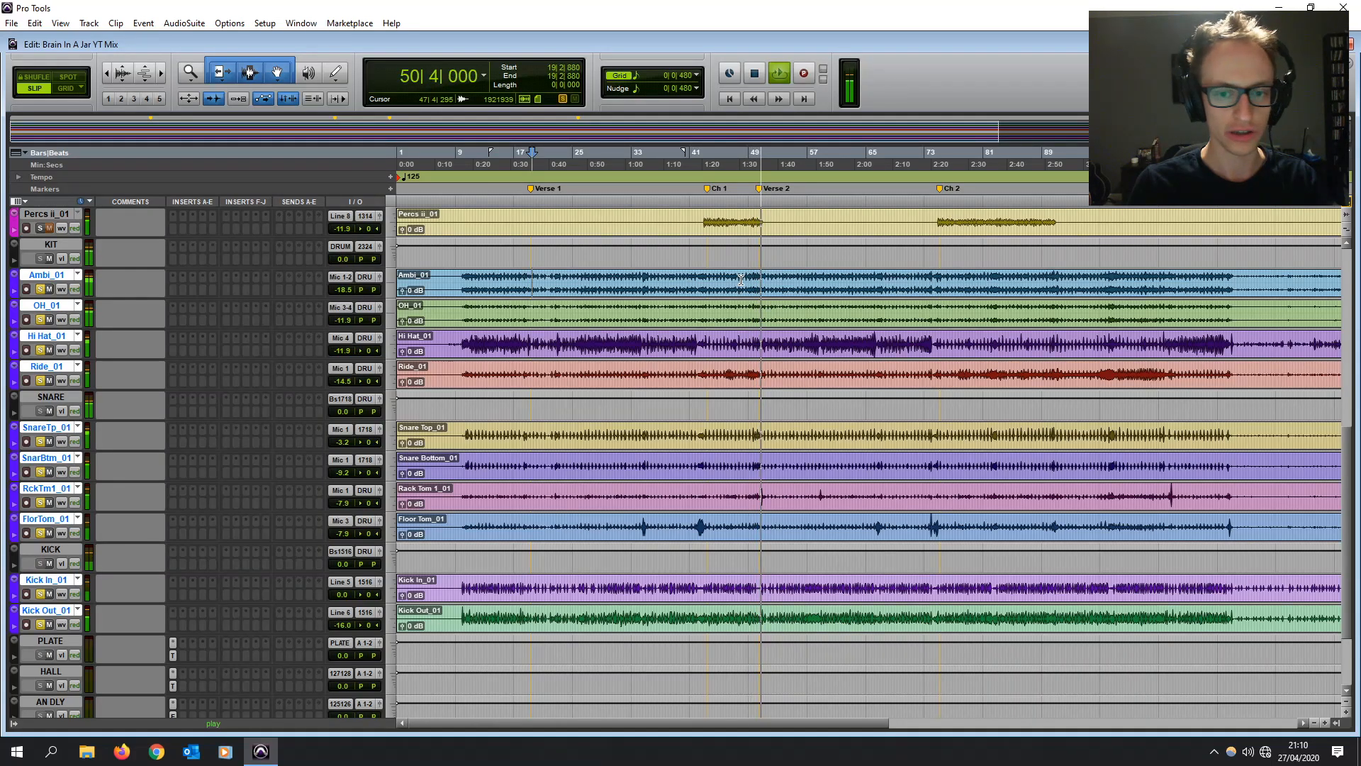
# - Solo the bass along with the drums and lower its fader to -6.6 dB
pyautogui.click(662, 283)
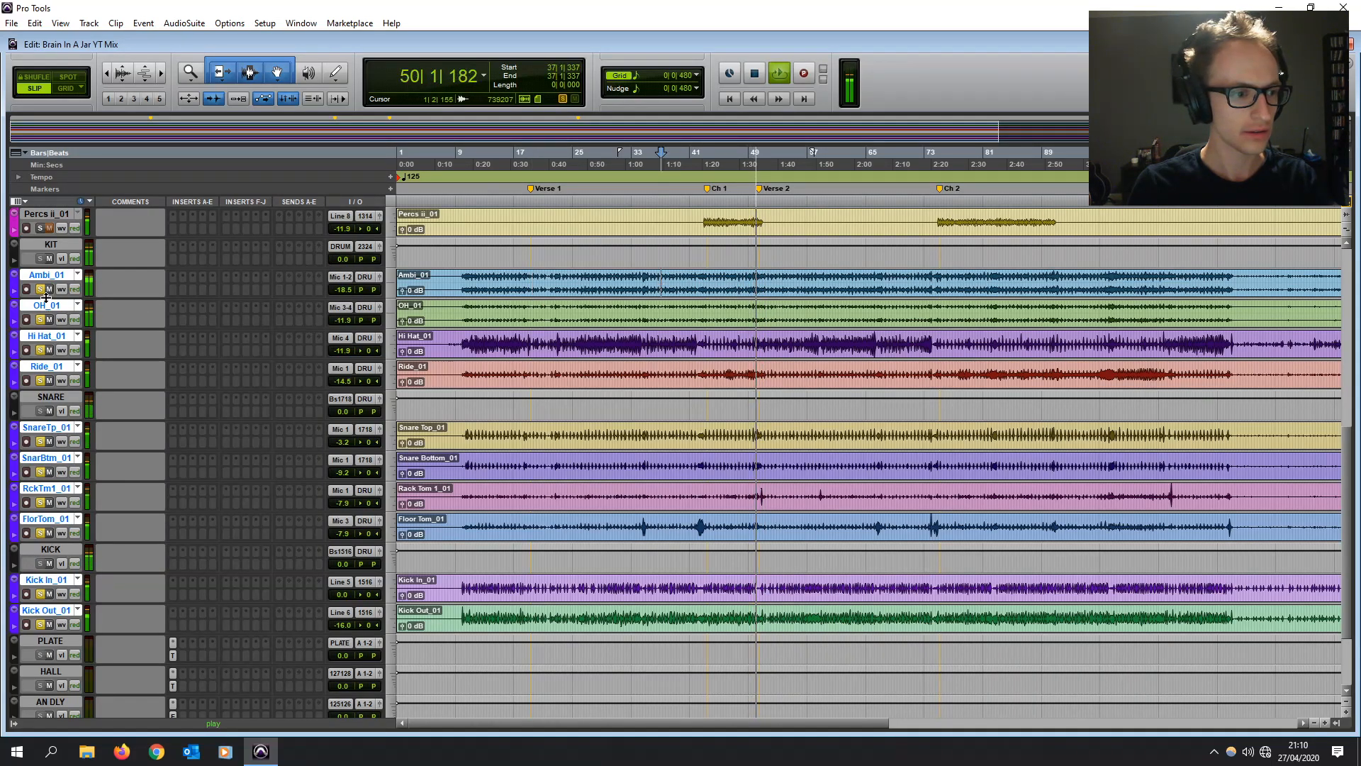
pyautogui.scroll(3, 45, 298)
pyautogui.click(41, 227)
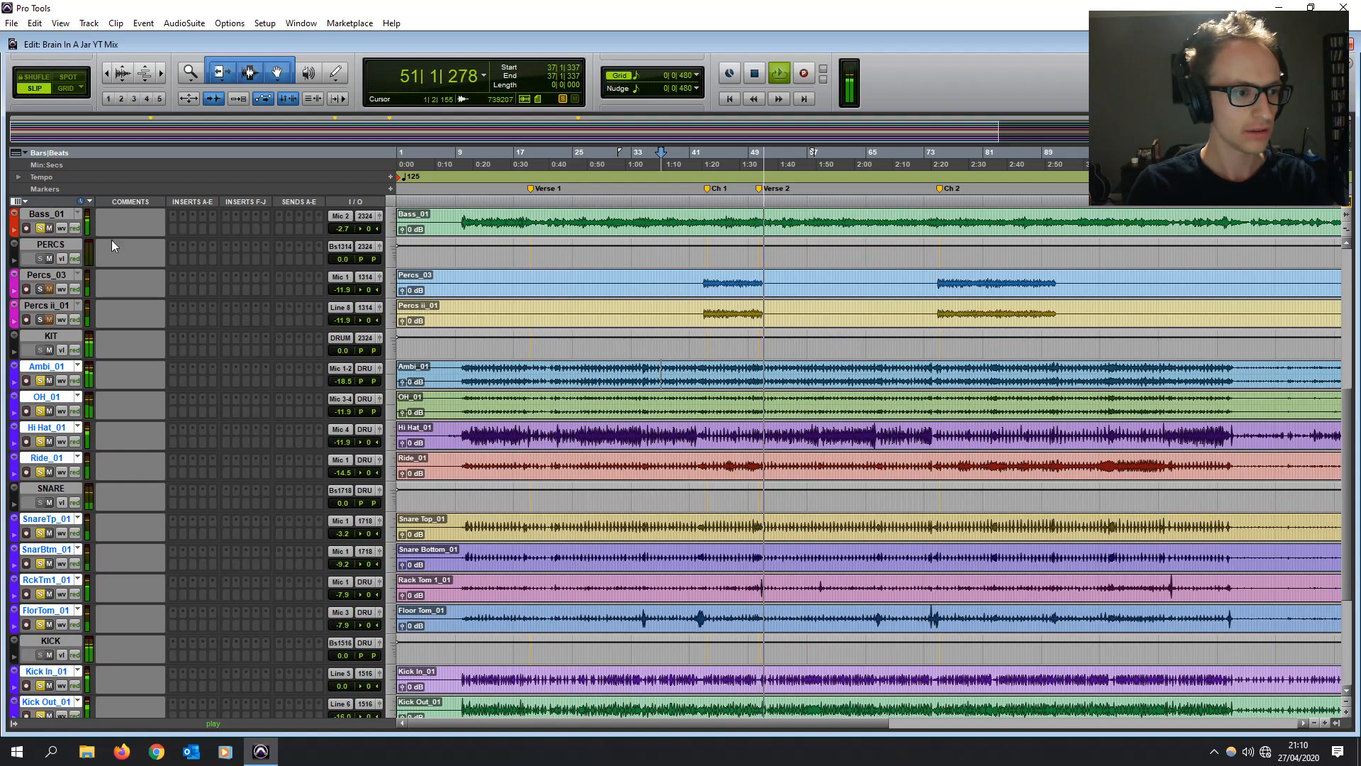
pyautogui.moveTo(343, 231); pyautogui.dragTo(344, 232)
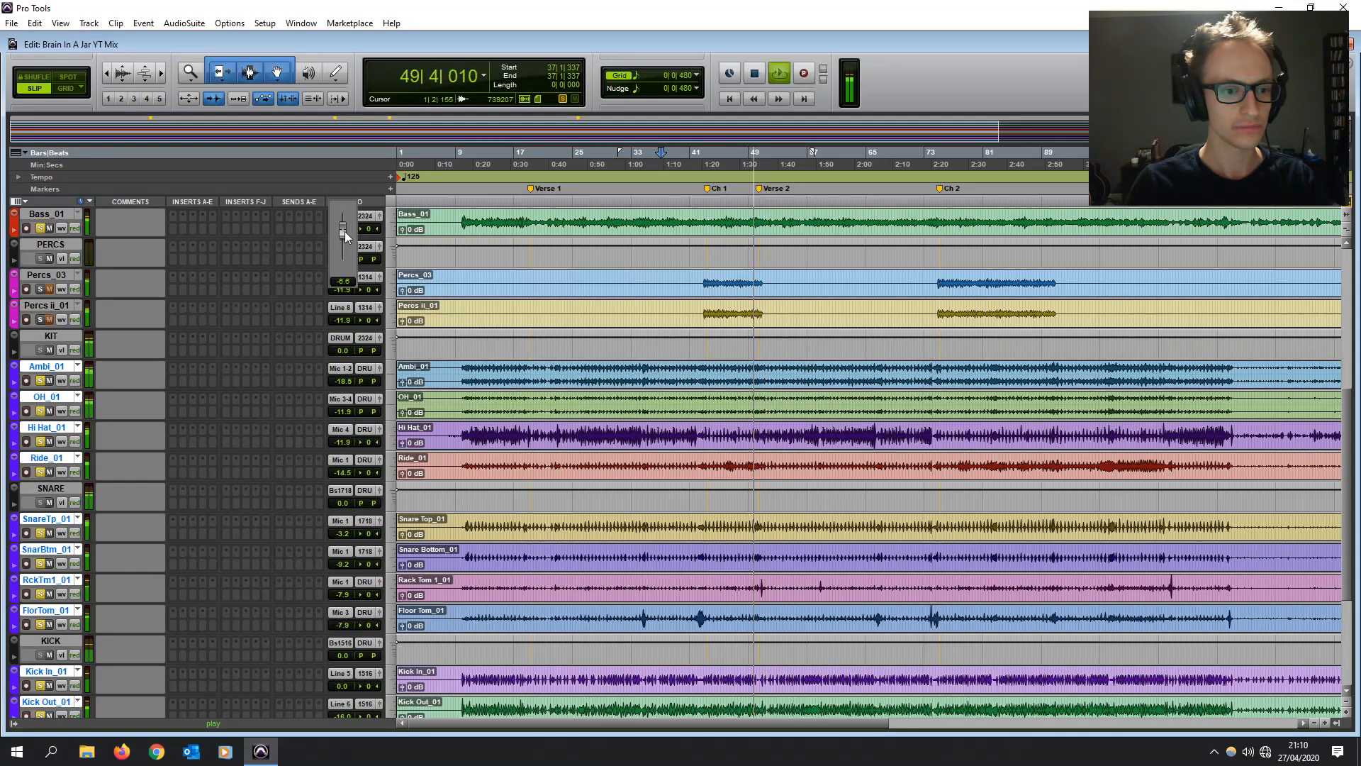
pyautogui.moveTo(344, 231); pyautogui.dragTo(344, 231)
# - Replay from about bar 34 and lower Hi Hat to -21.7 dB and the bass to -8.6 dB
pyautogui.press('space')
pyautogui.click(640, 257)
pyautogui.press('space')
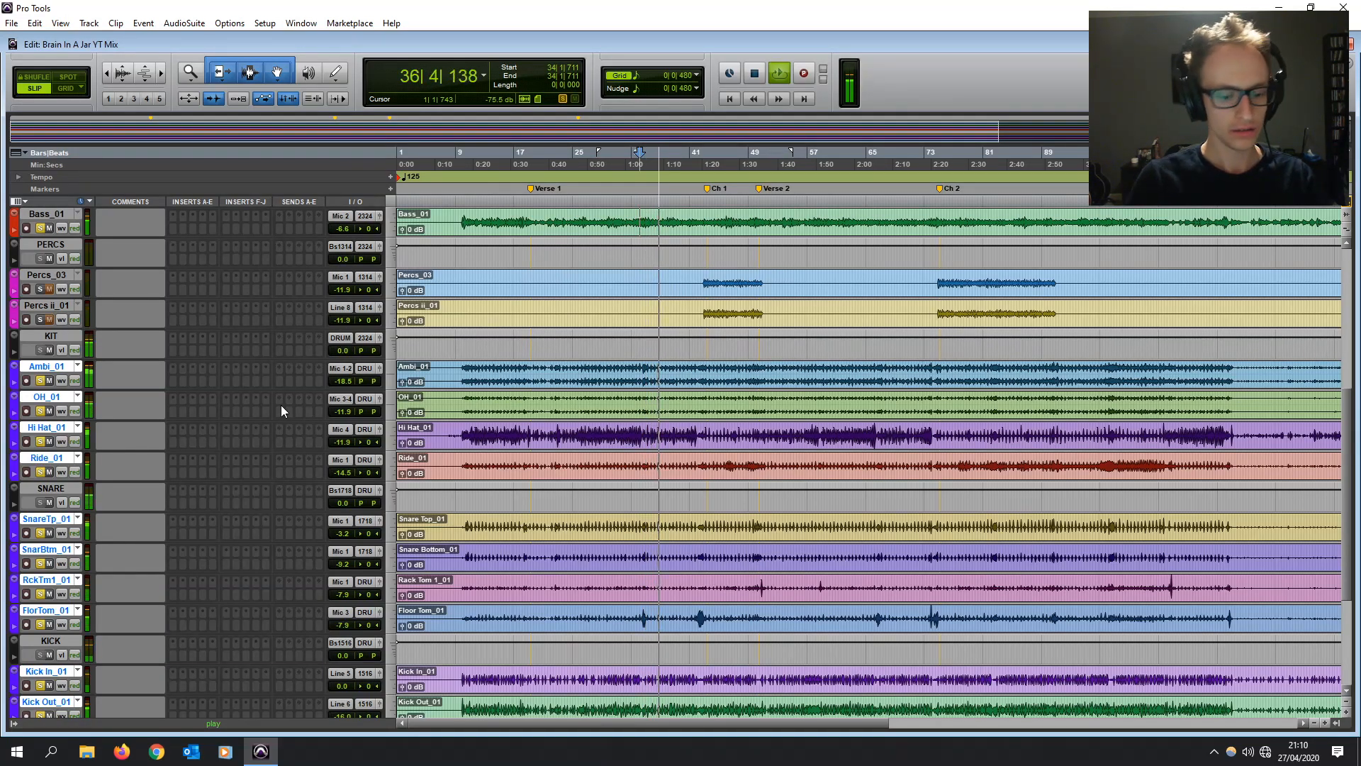
pyautogui.hotkey('ctrl', '=')
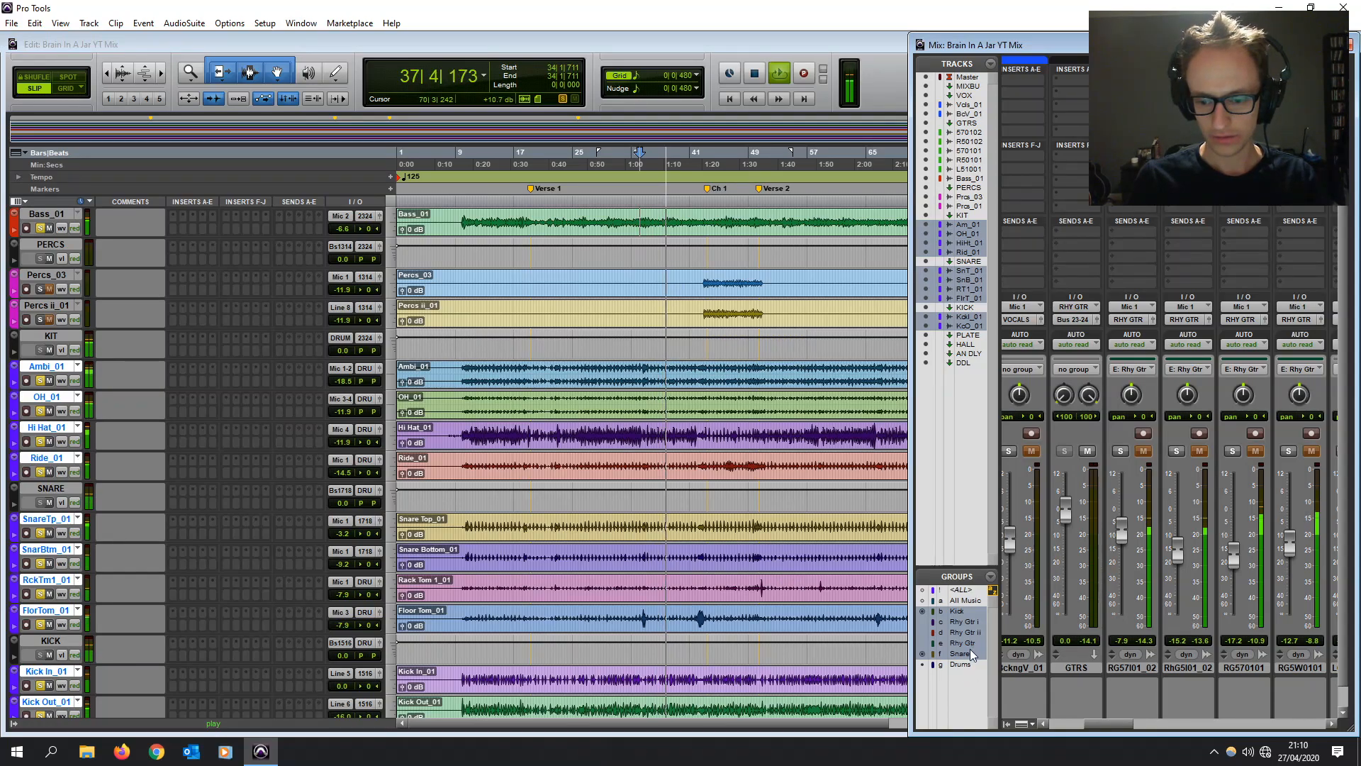
pyautogui.hotkey('ctrl', '=')
pyautogui.moveTo(342, 411); pyautogui.dragTo(347, 440)
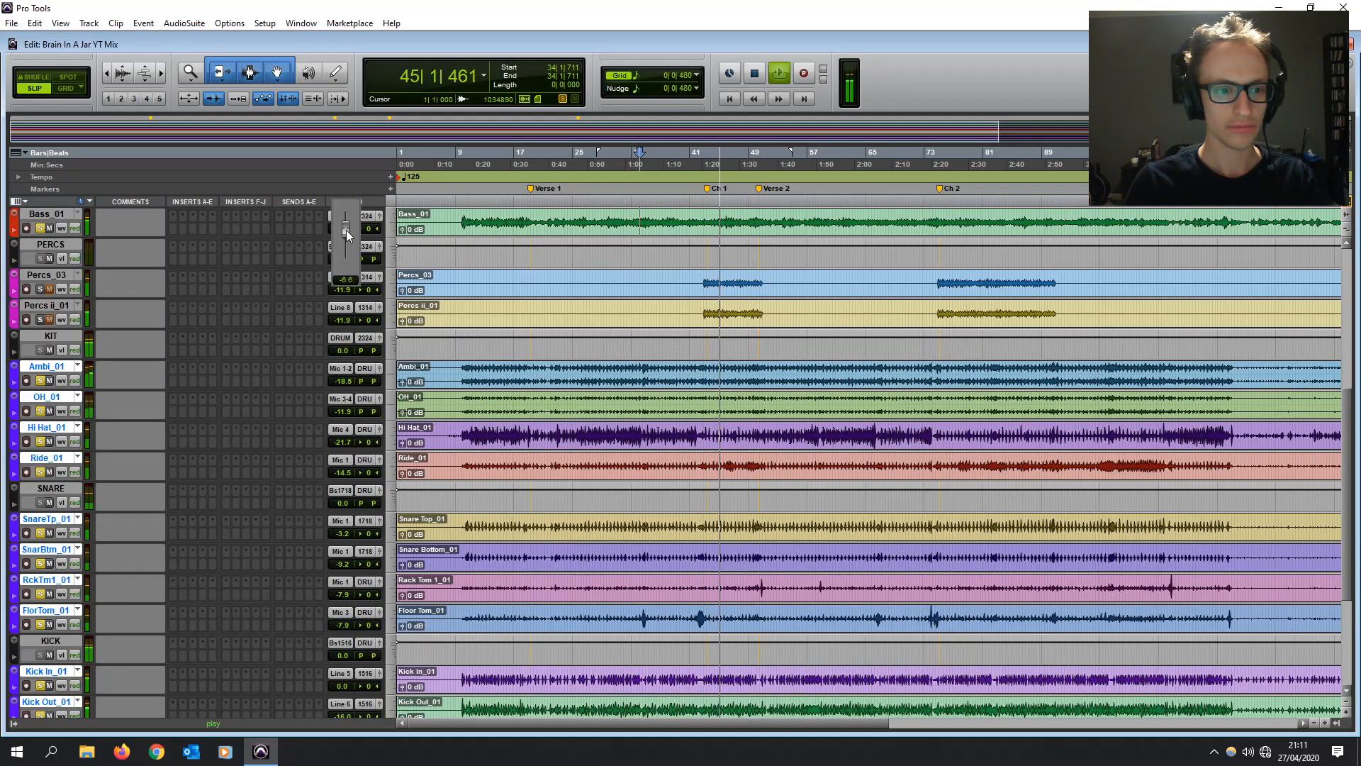
# - Solo the grouped rhythm guitars with the rest and lower them to -9.8, -17.1, -19.1 and -14.6 dB
pyautogui.scroll(5, 348, 246)
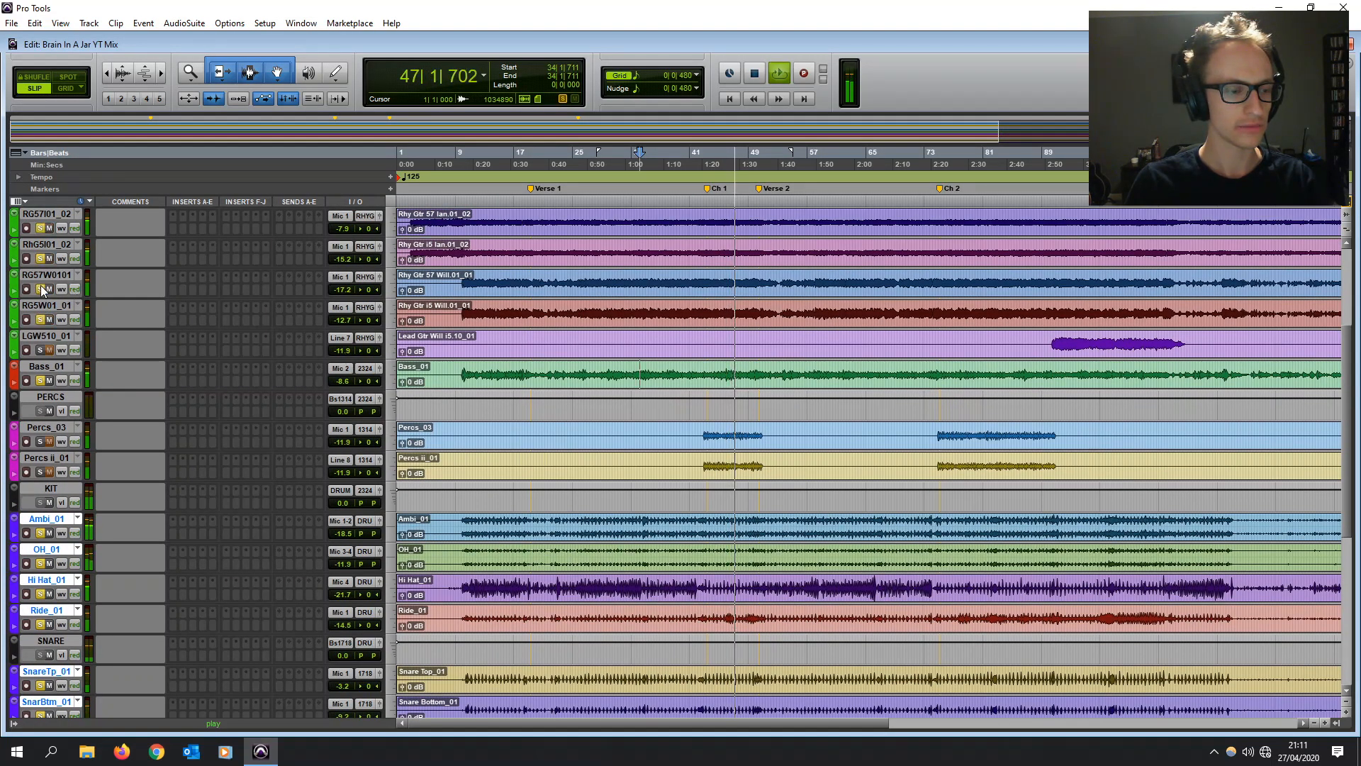
pyautogui.moveTo(339, 258); pyautogui.dragTo(344, 262)
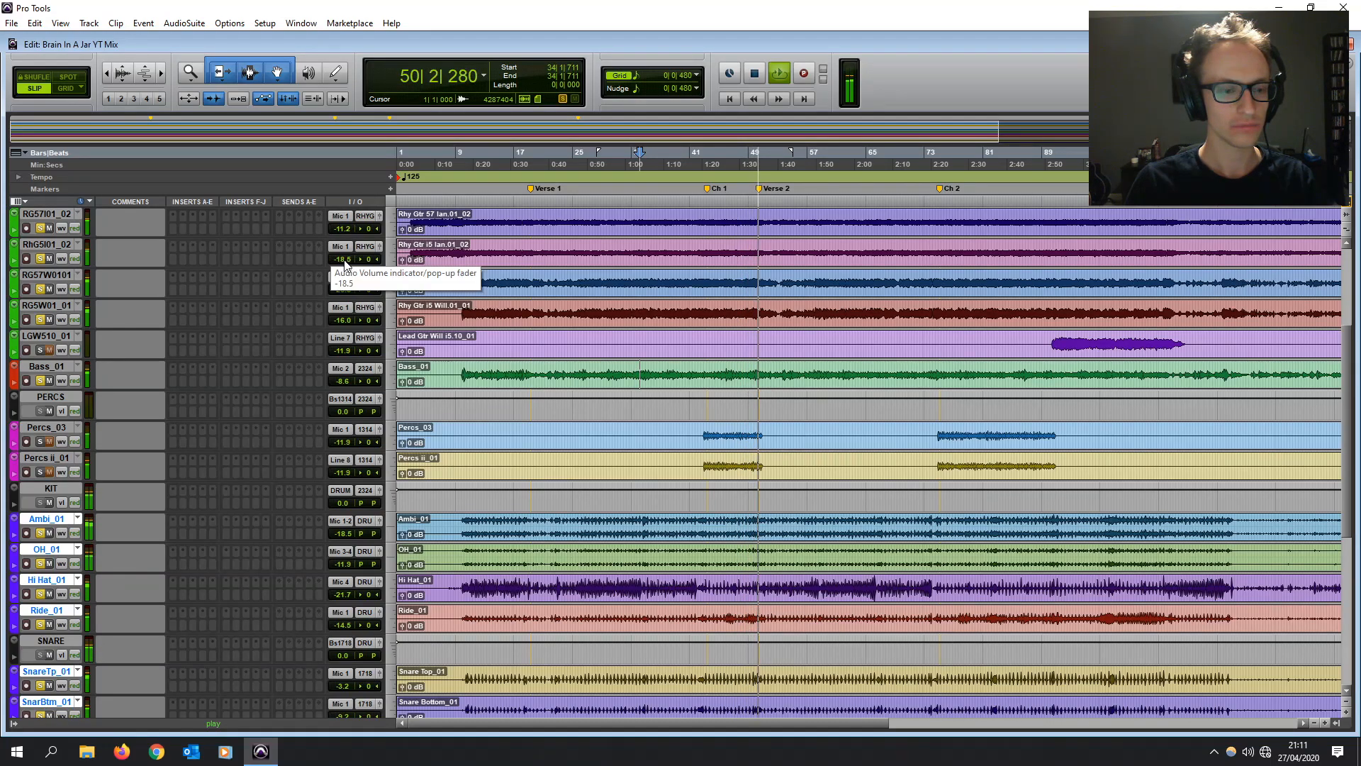
pyautogui.click(344, 259)
pyautogui.moveTo(345, 258); pyautogui.dragTo(344, 261)
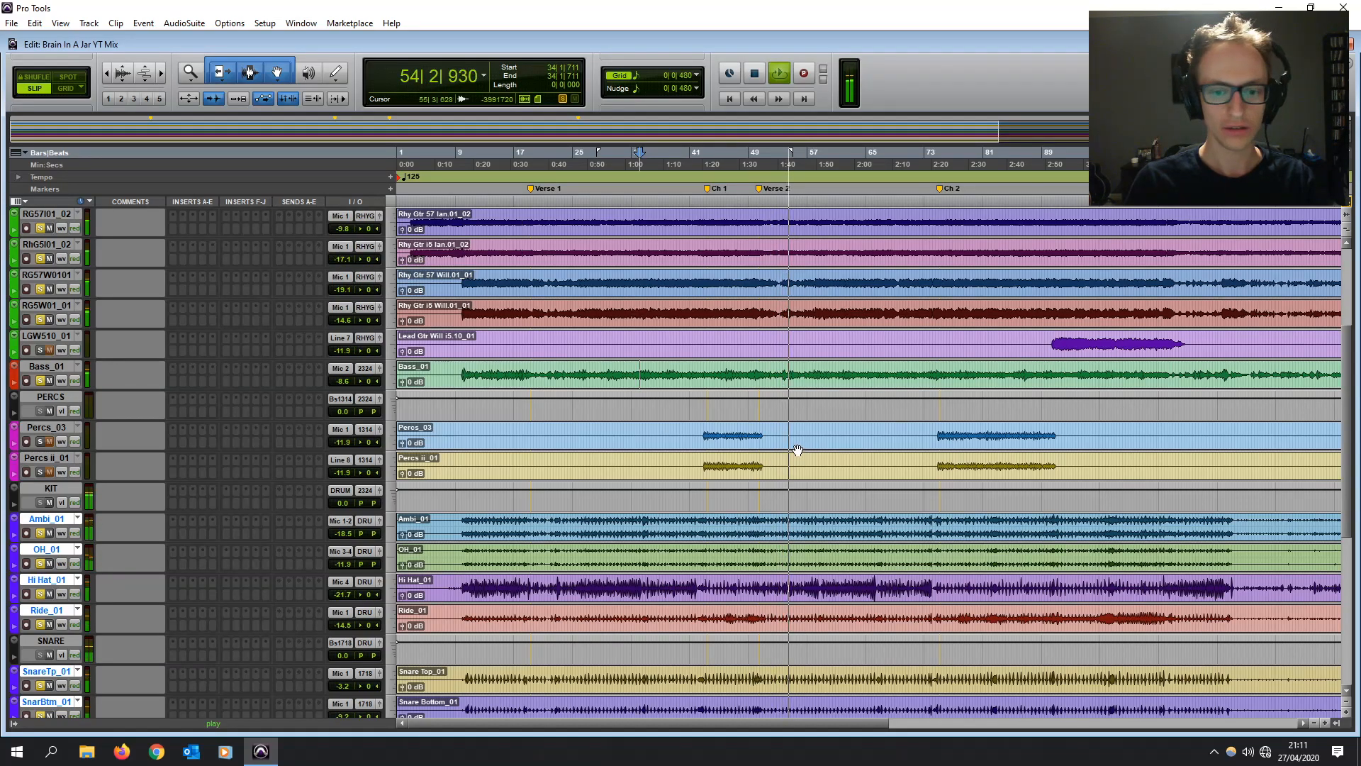
# - Play the percussion passage at Ch 2 with both Percs tracks soloed in
pyautogui.click(946, 434)
pyautogui.click(53, 440)
pyautogui.click(47, 471)
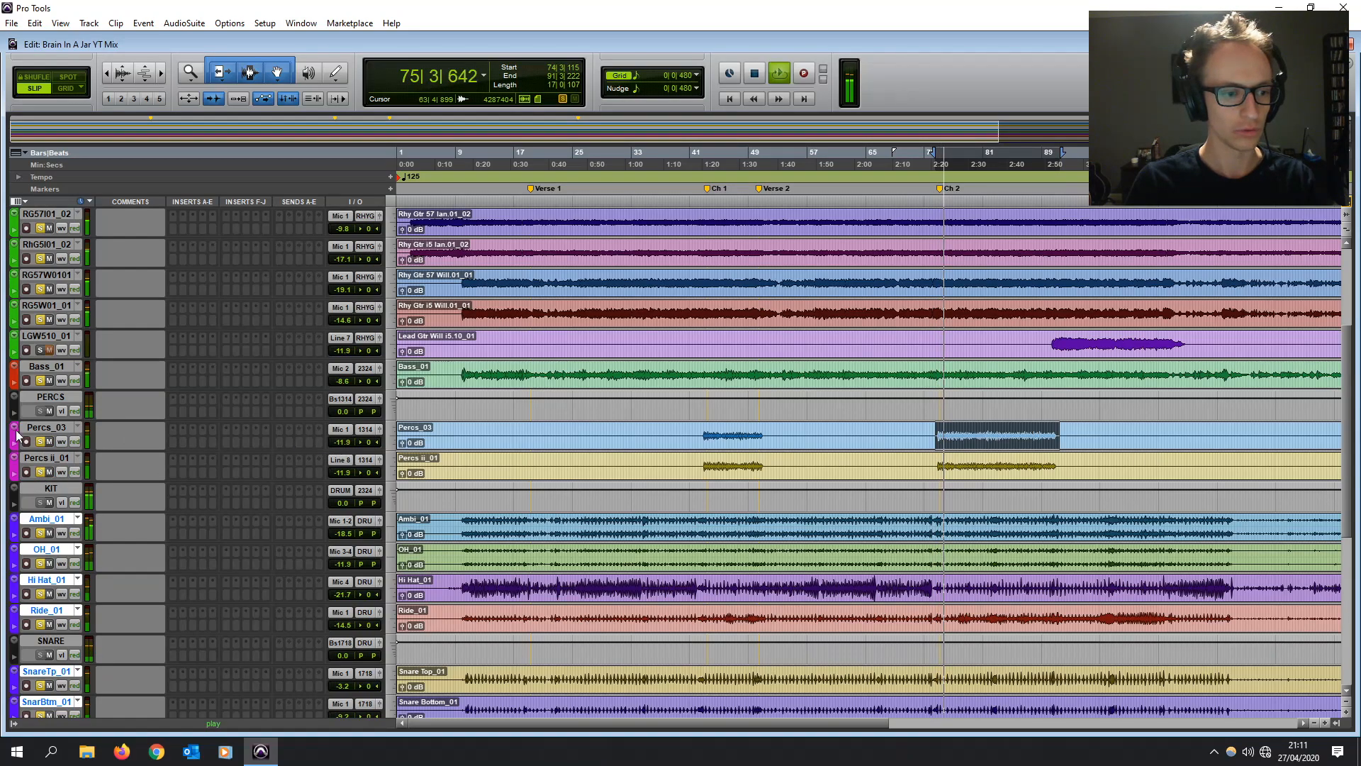
# - Group Percs_03 and Percs ii_01 as Shakers and lower their faders to -22.8 dB
pyautogui.click(47, 427)
pyautogui.keyDown('shift'); pyautogui.click(55, 458); pyautogui.keyUp('shift')
pyautogui.hotkey('ctrl', 'g')
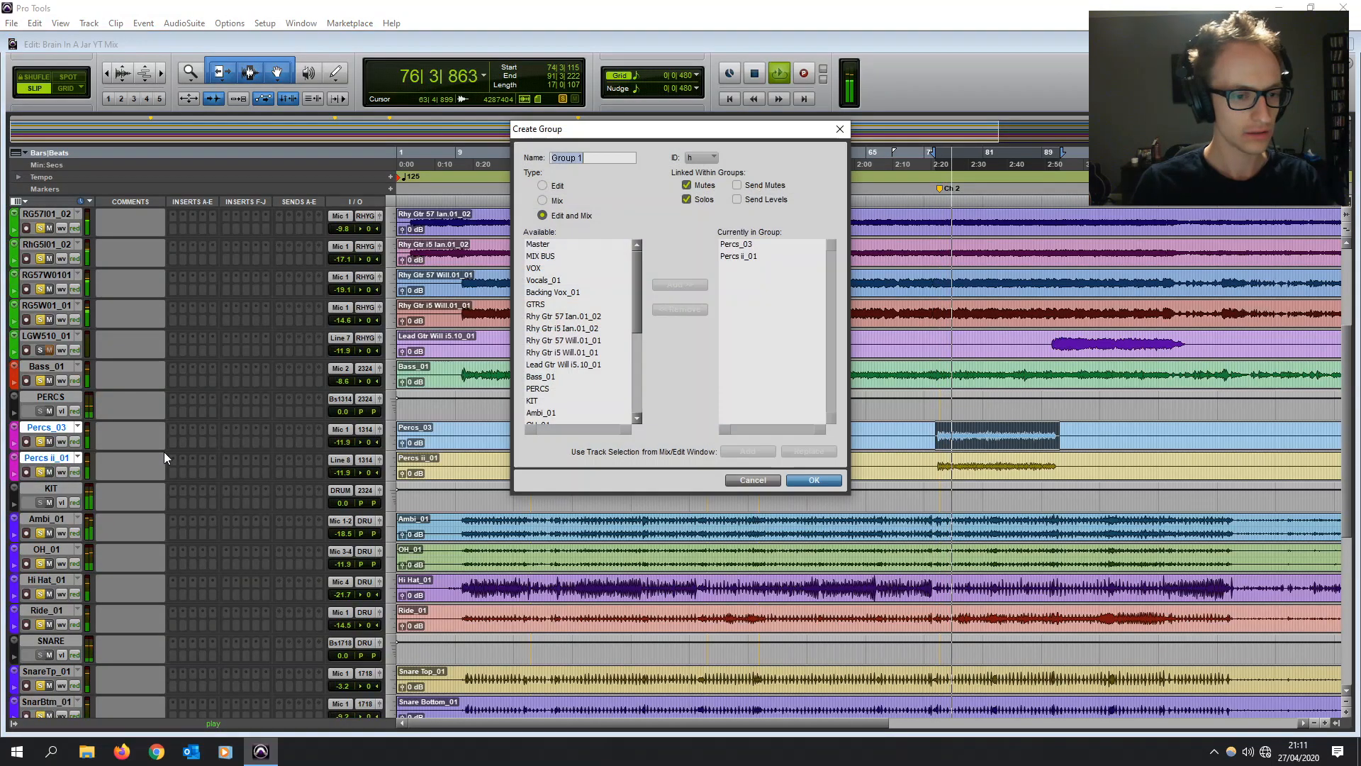
pyautogui.write('Shakers')
pyautogui.press('Return')
pyautogui.moveTo(343, 442); pyautogui.dragTo(343, 451)
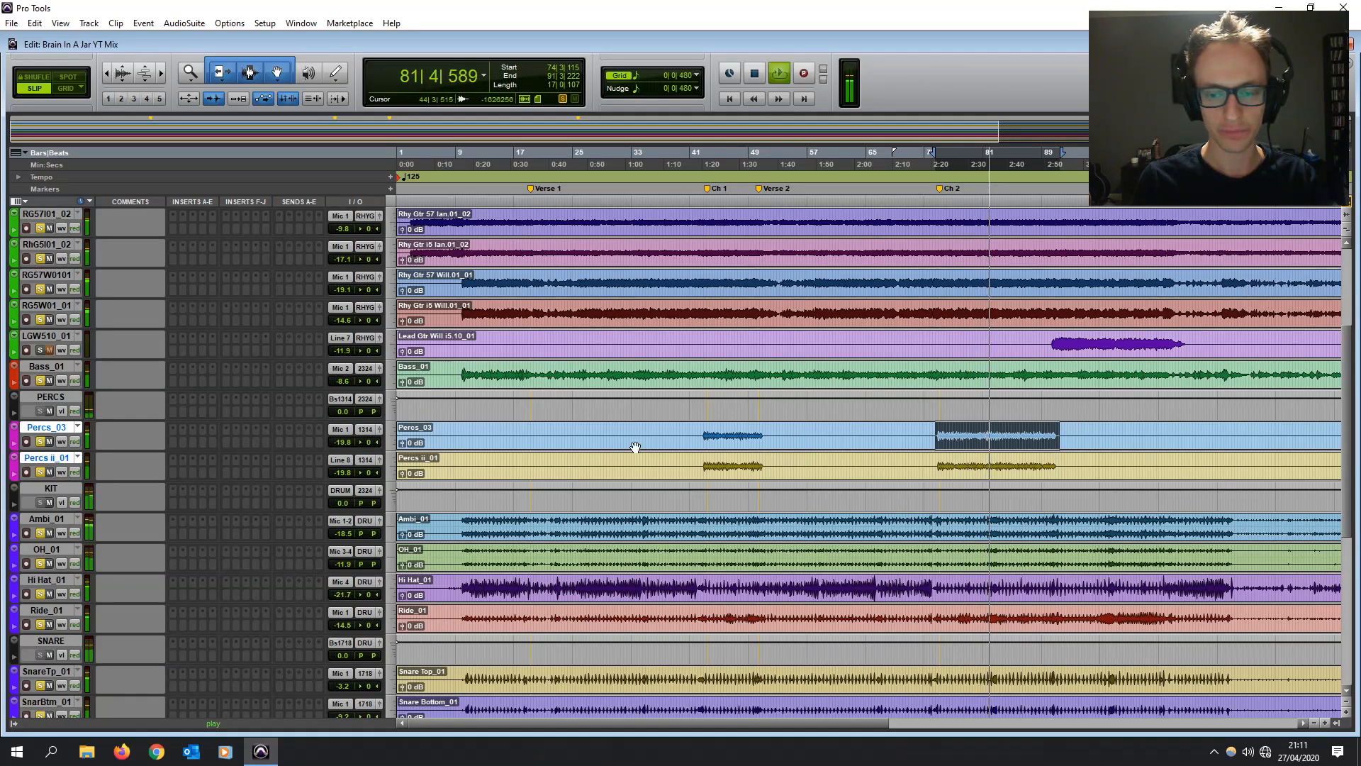
pyautogui.moveTo(339, 439); pyautogui.dragTo(343, 444)
# - Solo both vocal tracks with the rest and set Vocals_01 to -5.3 dB and Backing Vox to -5.2 dB
pyautogui.scroll(3, 709, 425)
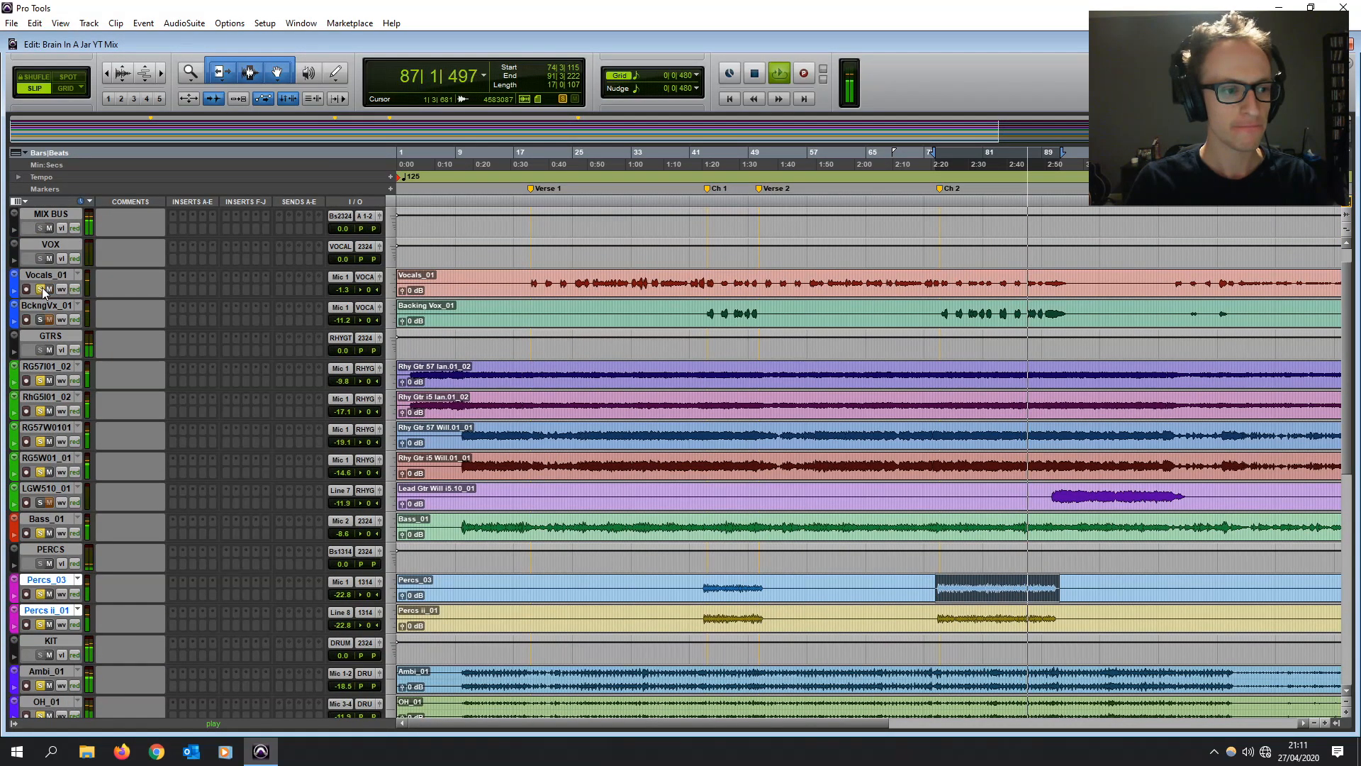
pyautogui.moveTo(343, 287)
pyautogui.mouseDown()
pyautogui.moveTo(347, 317)
pyautogui.moveTo(347, 291)
pyautogui.mouseUp()
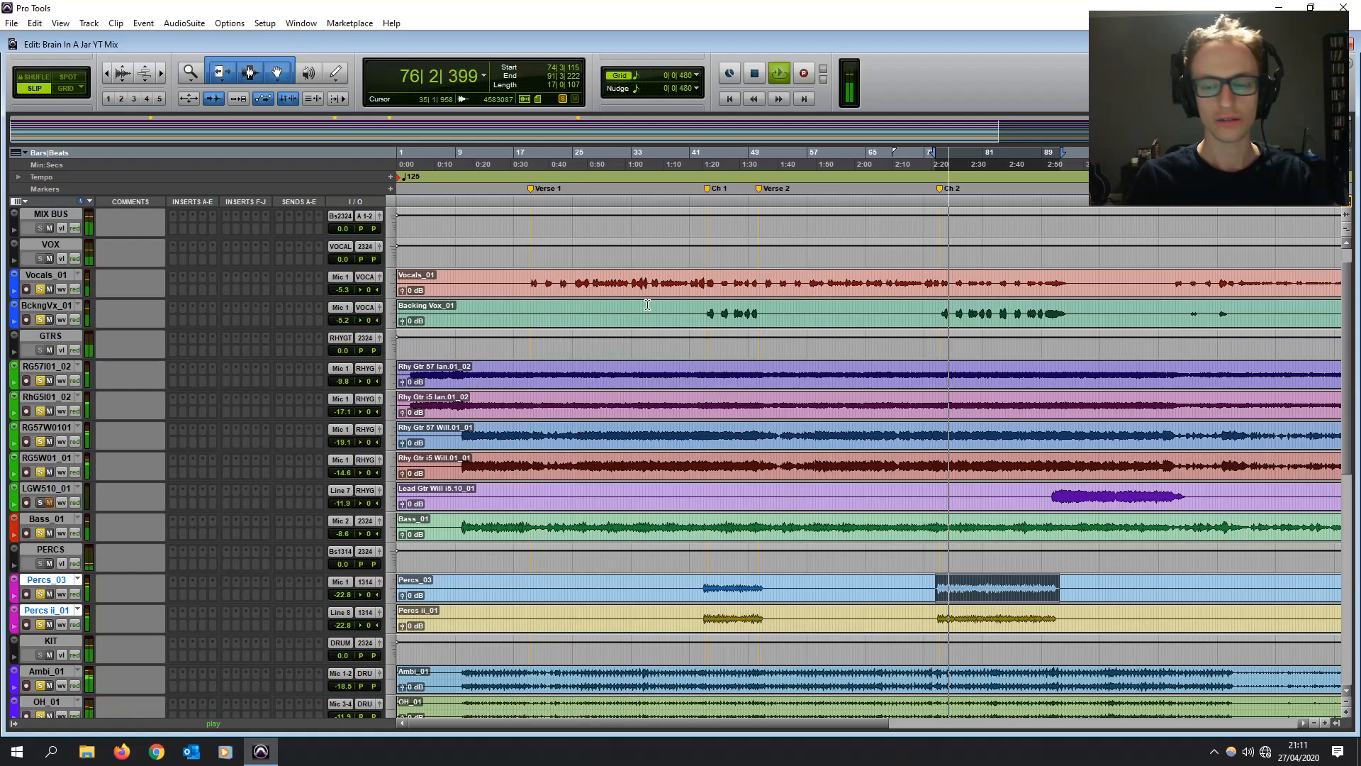
# - Solo the lead guitar with the rest, play from its solo at about bar 90 and raise it to -10.6 dB
pyautogui.hscroll(4, 709, 426)
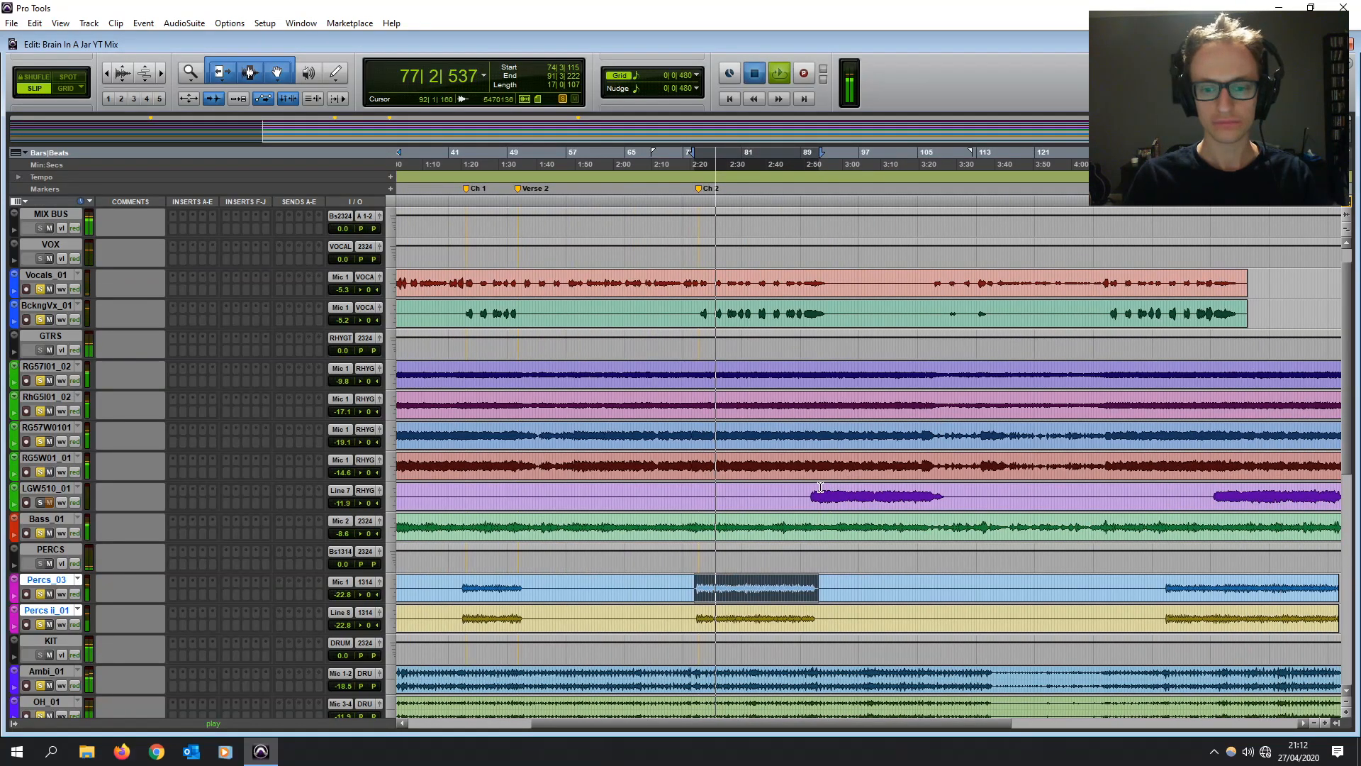
pyautogui.press('space')
pyautogui.click(809, 489)
pyautogui.press('space')
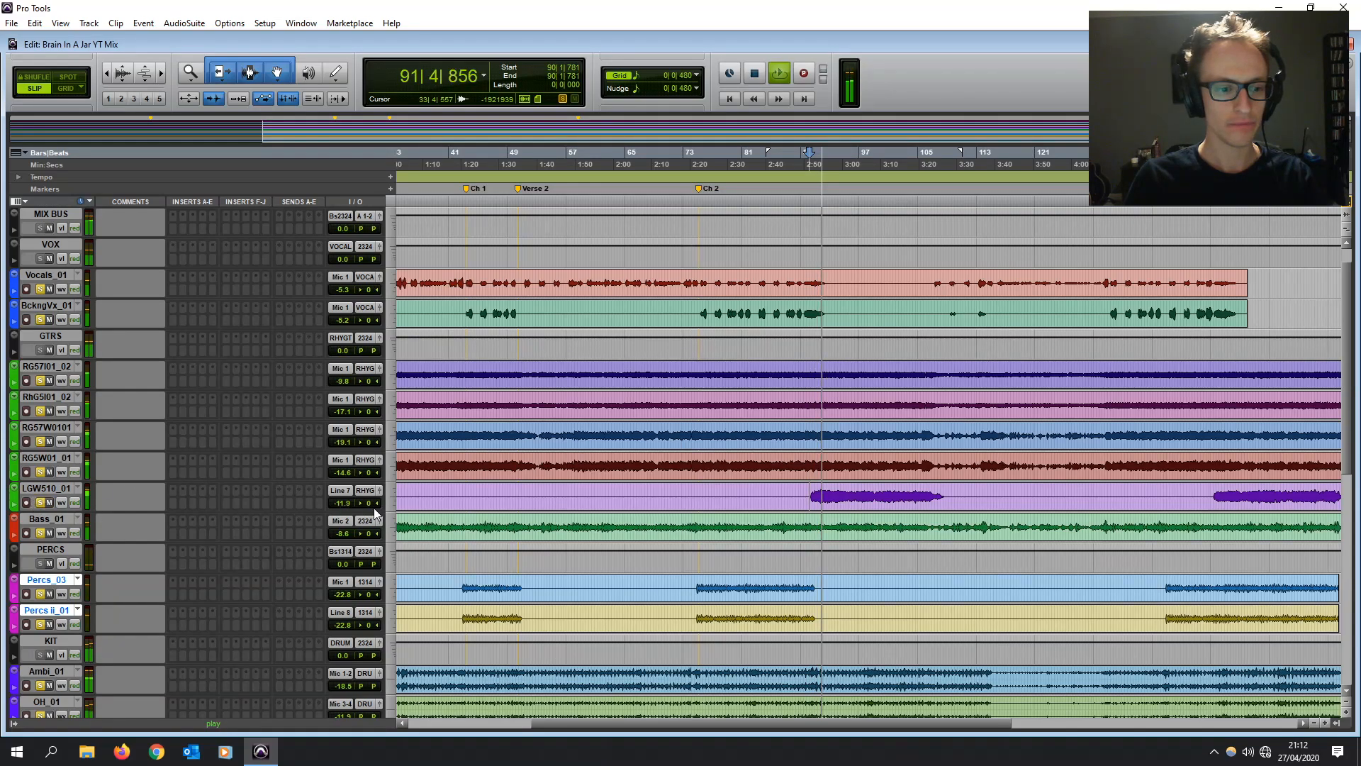
pyautogui.moveTo(341, 502); pyautogui.dragTo(342, 504)
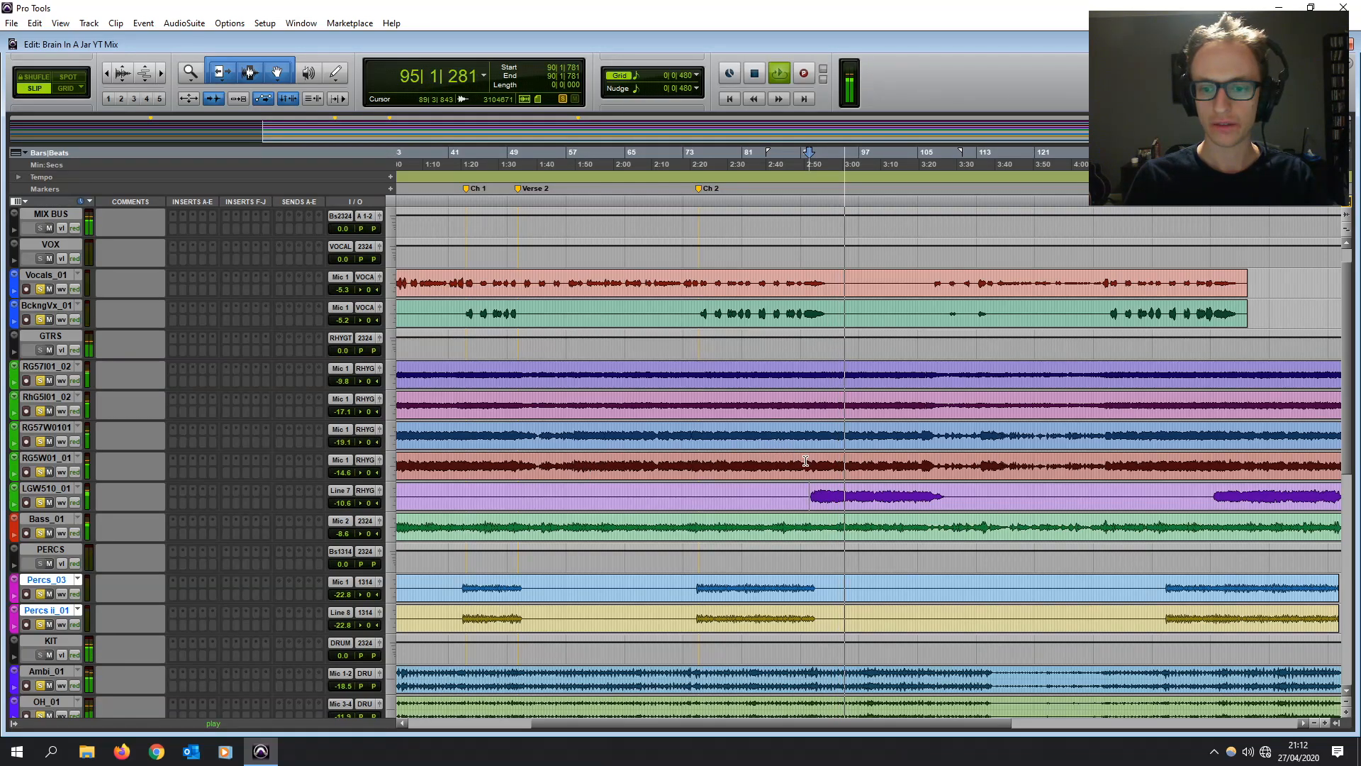
# - Clear the solos on all tracks during playback of the lead guitar section
pyautogui.hscroll(2, 806, 466)
pyautogui.click(41, 502)
pyautogui.click(43, 503)
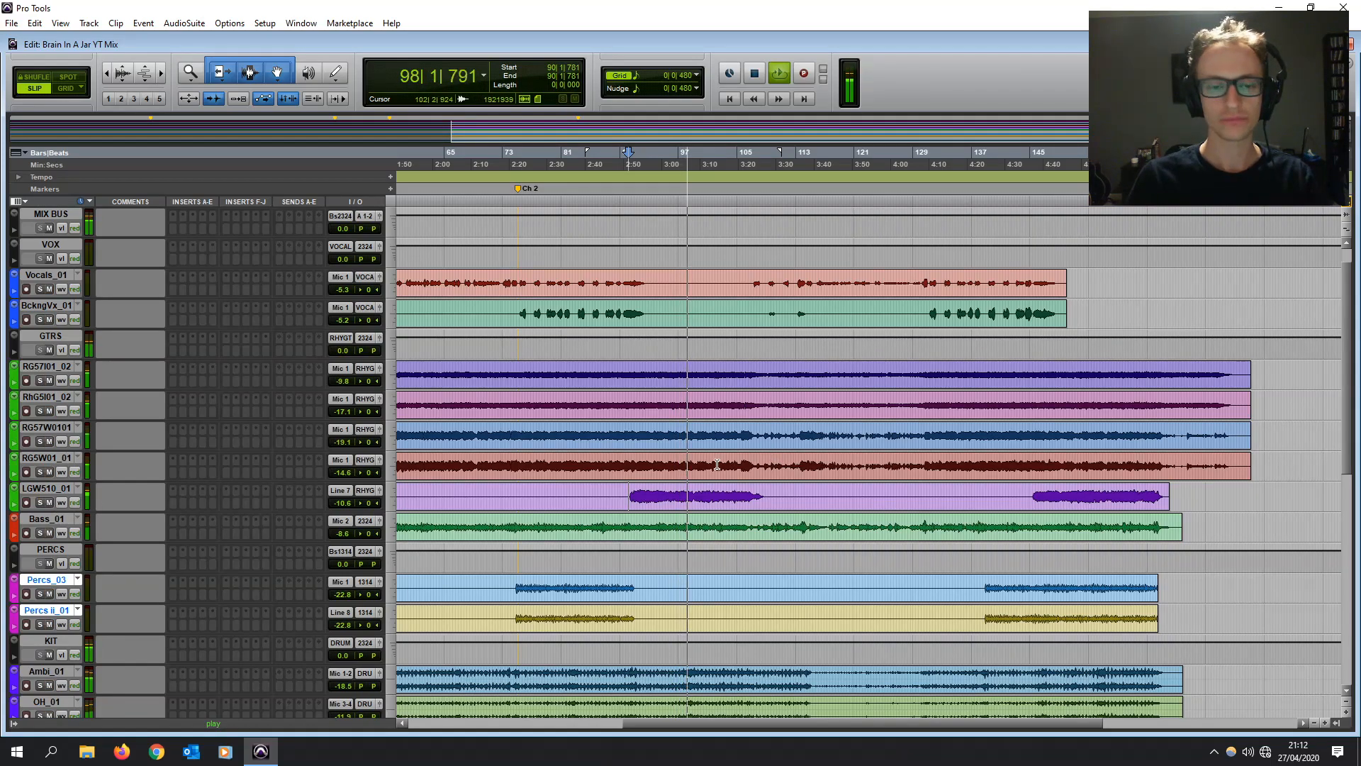
# - Stop playback, highlight the first chorus on the grouped rhythm guitars from about bar 42 to bar 53, and clear the selection
pyautogui.hscroll(-5, 759, 453)
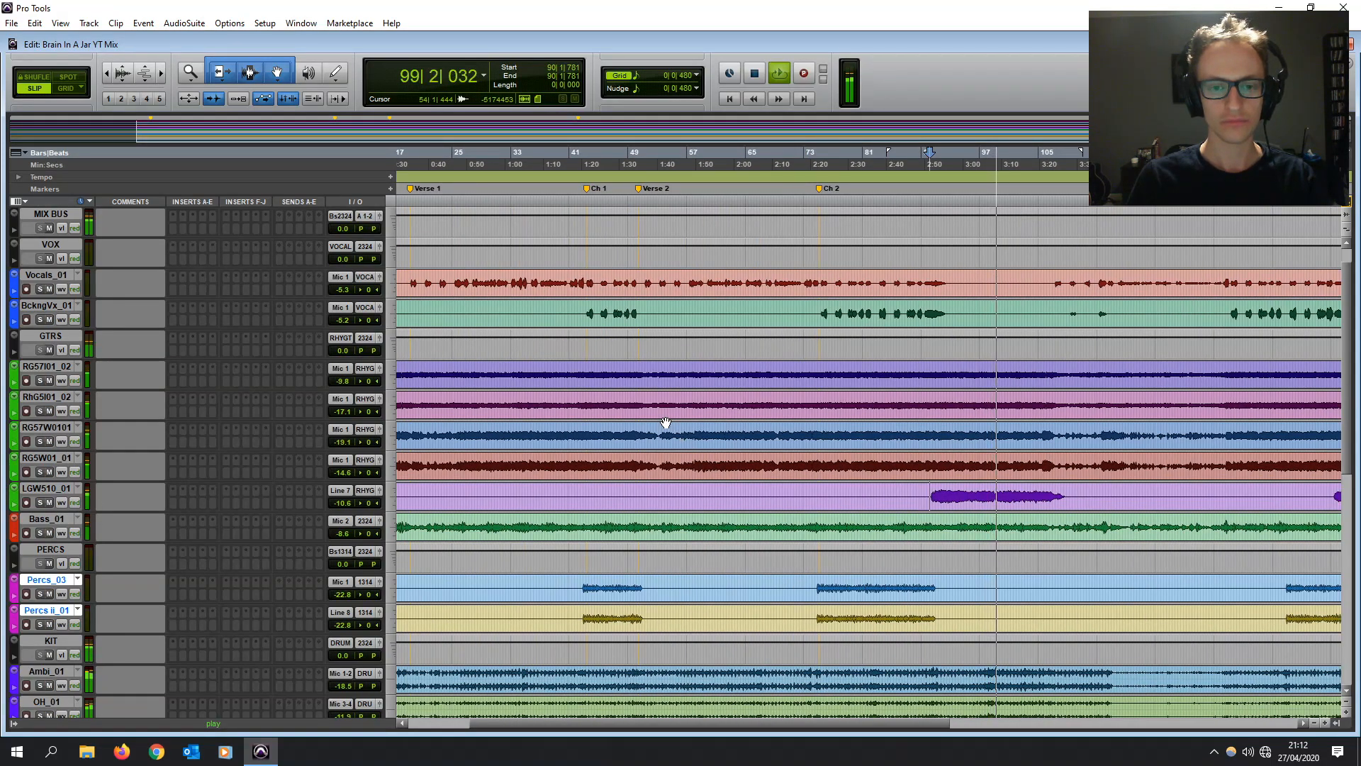
pyautogui.press('space')
pyautogui.doubleClick(608, 370)
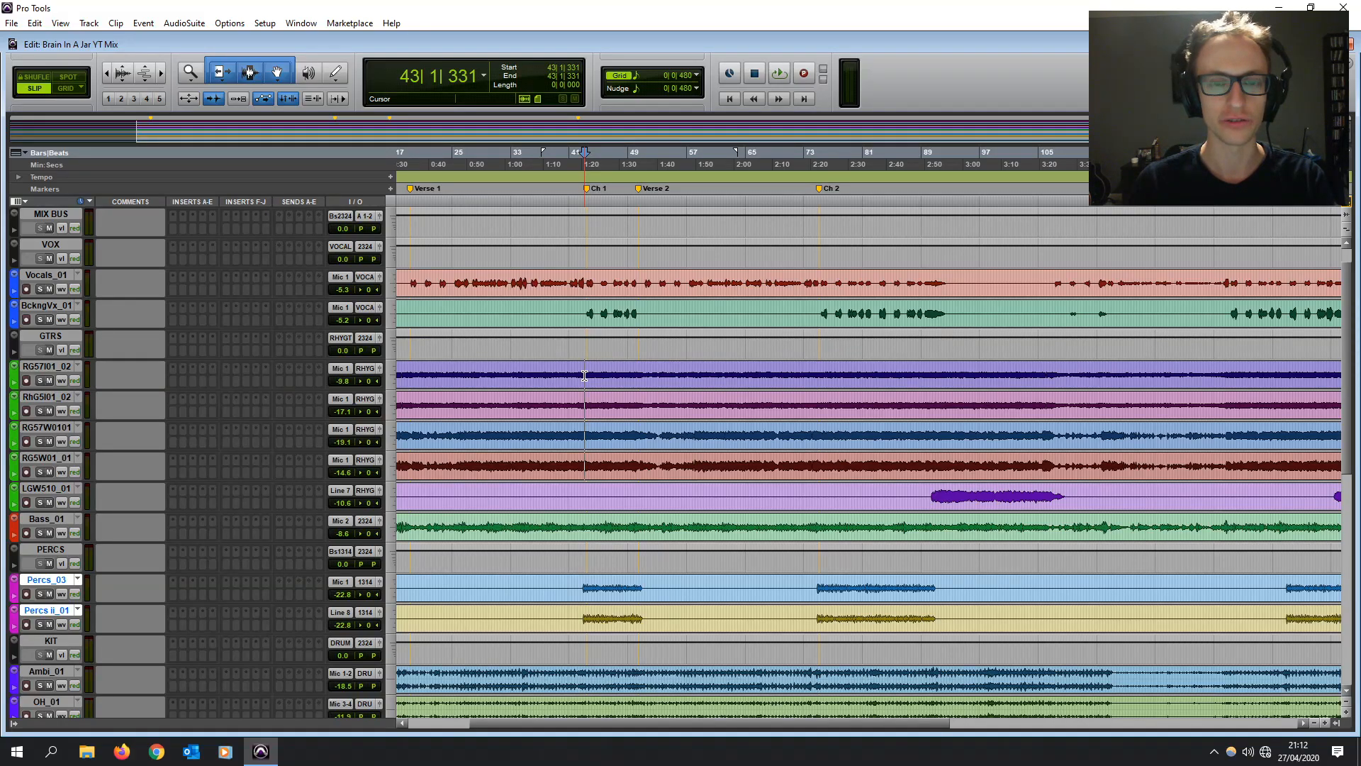
pyautogui.click(583, 374)
pyautogui.moveTo(583, 373); pyautogui.dragTo(669, 371)
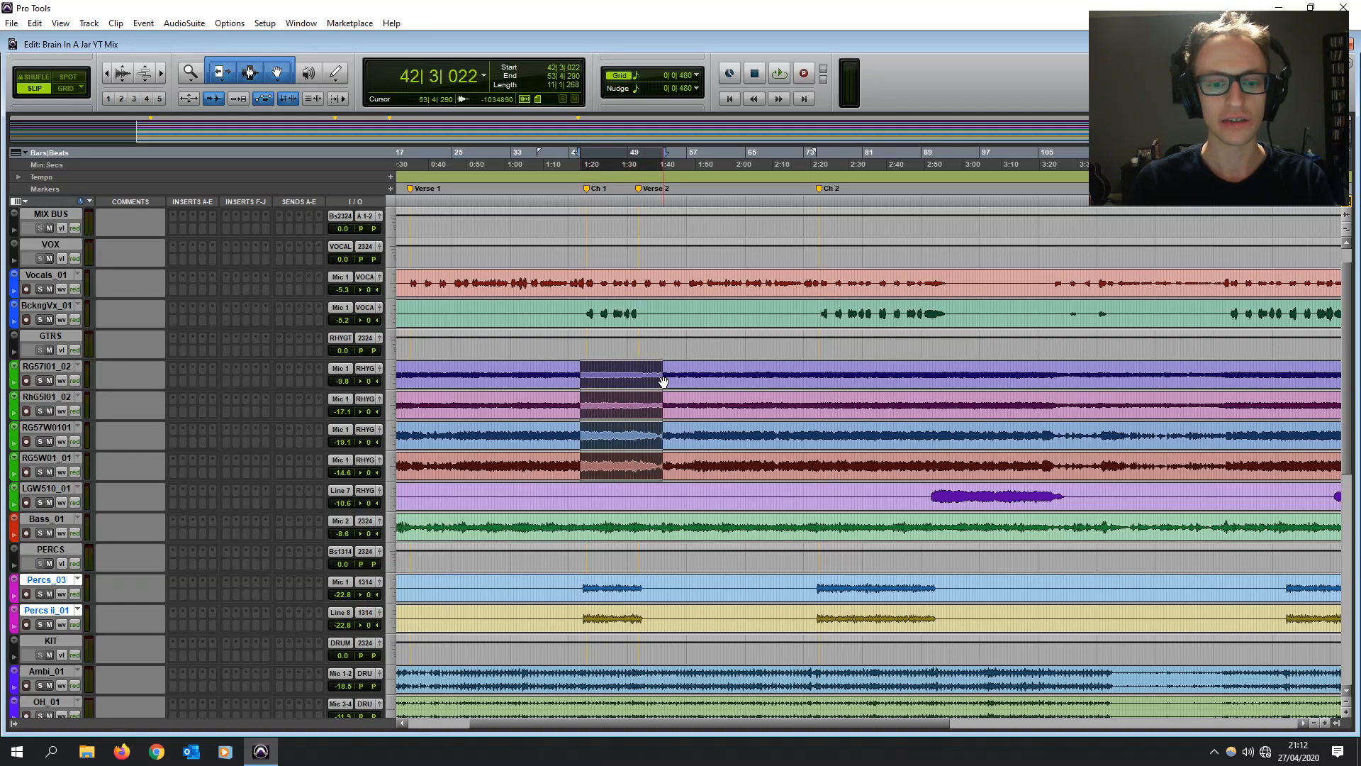
pyautogui.click(679, 369)
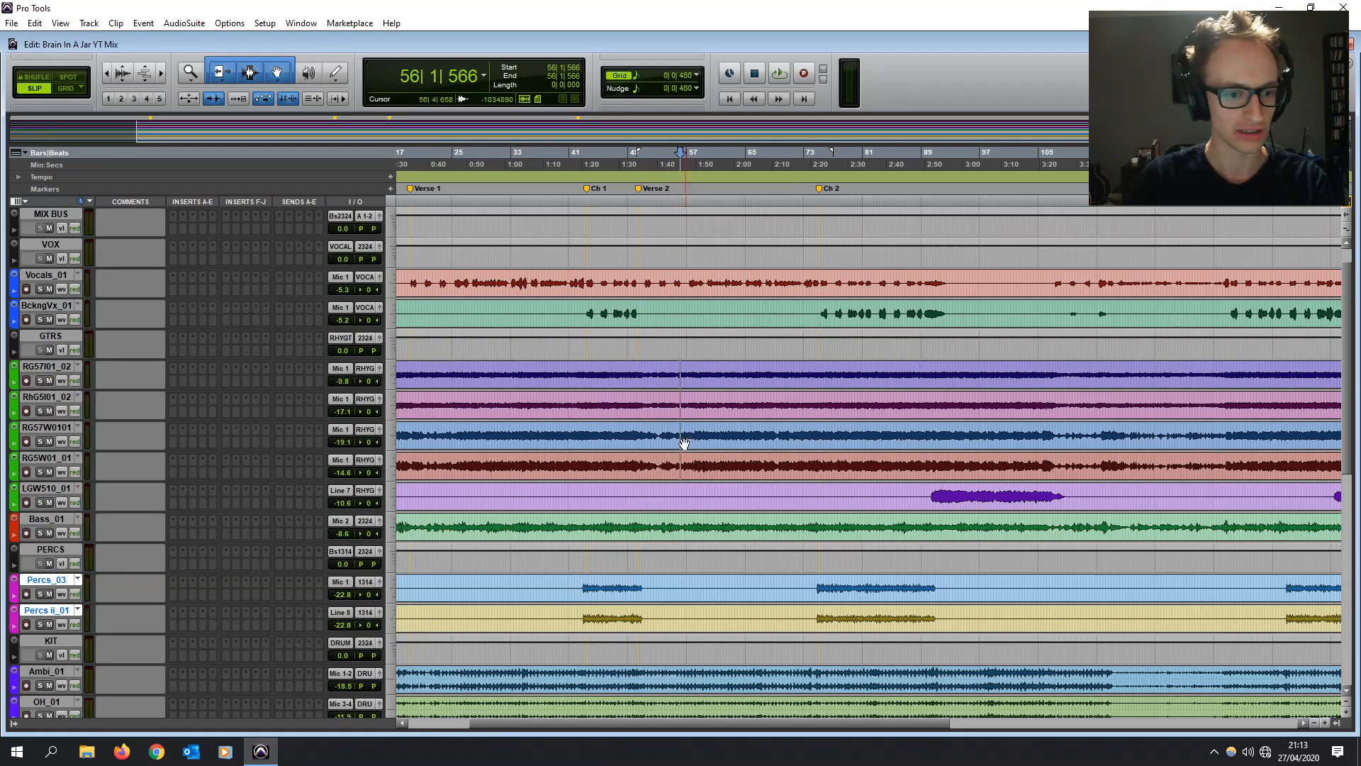
# - Place the playback position at the start of the first chorus, at about bar 43, and review the tracks down to the drums
pyautogui.scroll(1, 686, 443)
pyautogui.click(585, 286)
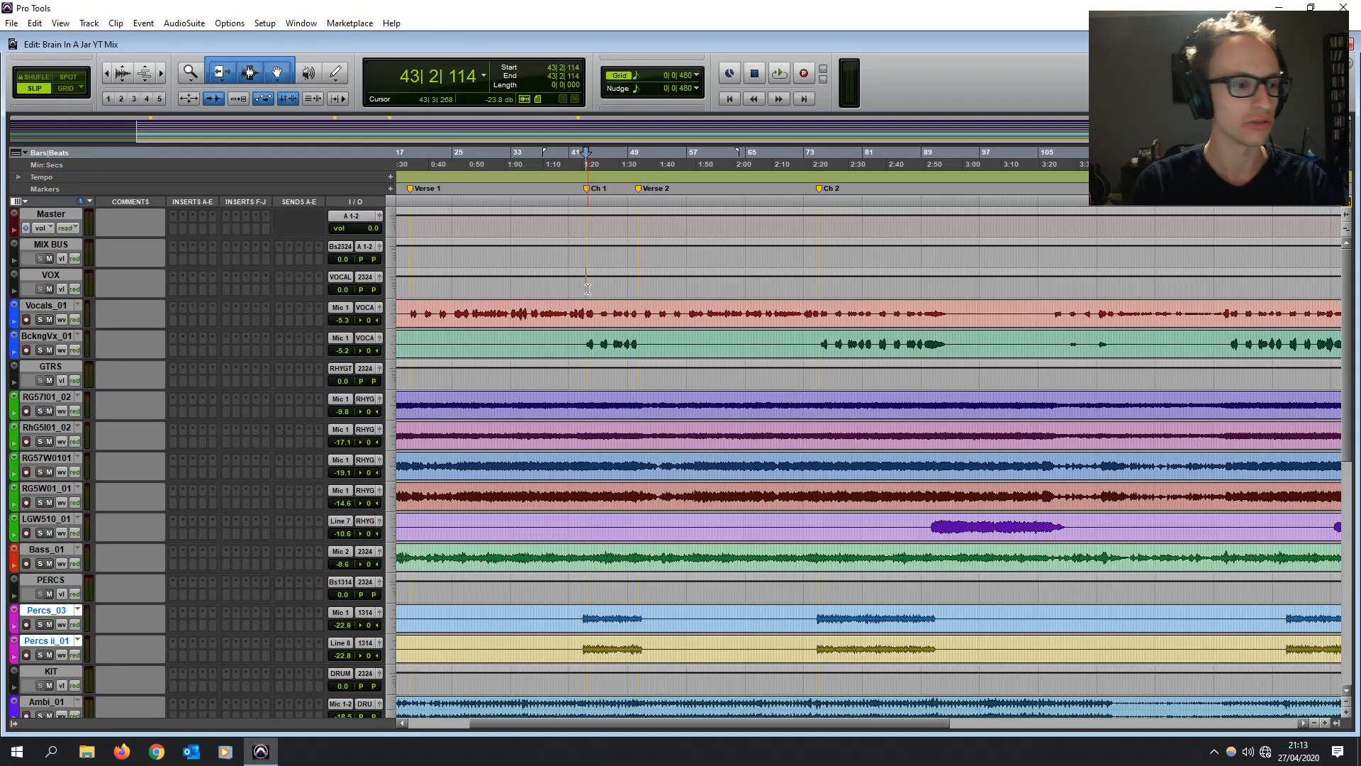
pyautogui.scroll(-13, 568, 340)
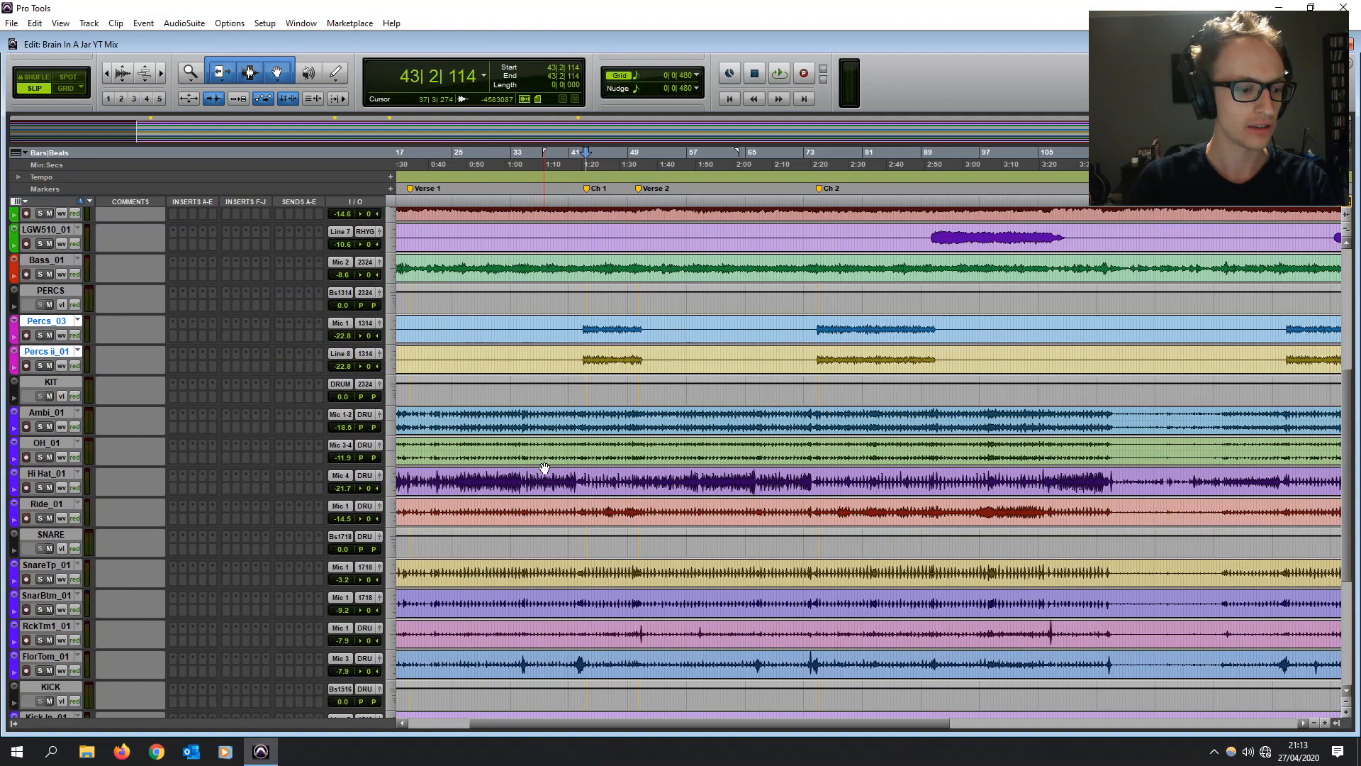
pyautogui.scroll(-4, 558, 550)
pyautogui.scroll(12, 562, 472)
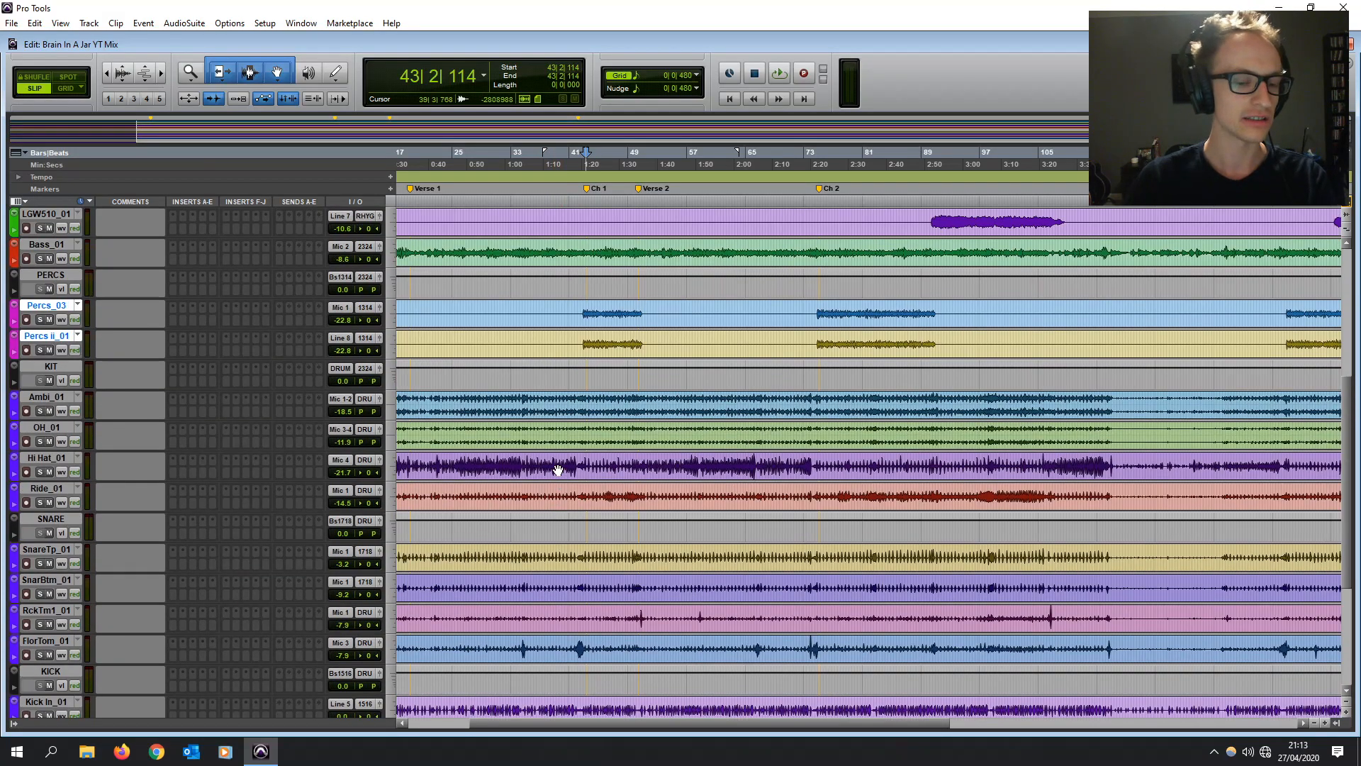